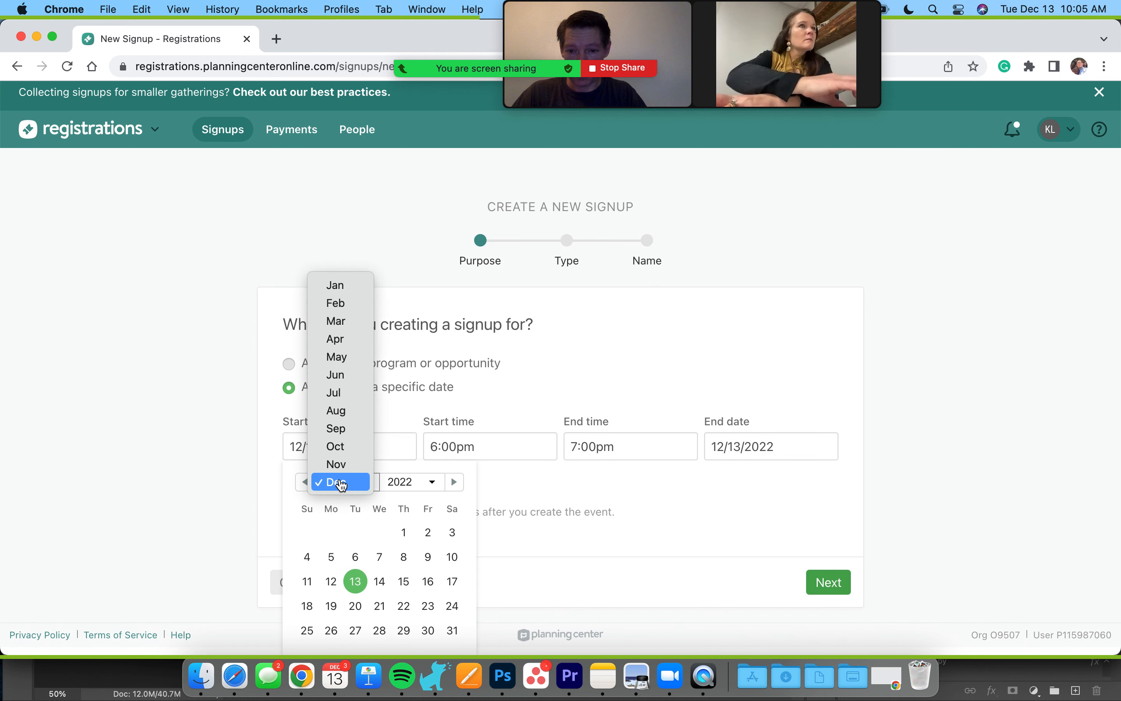
# Step: Set the event's start date to 2/3/2023 with a 6:00pm start time
pyautogui.click(336, 302)
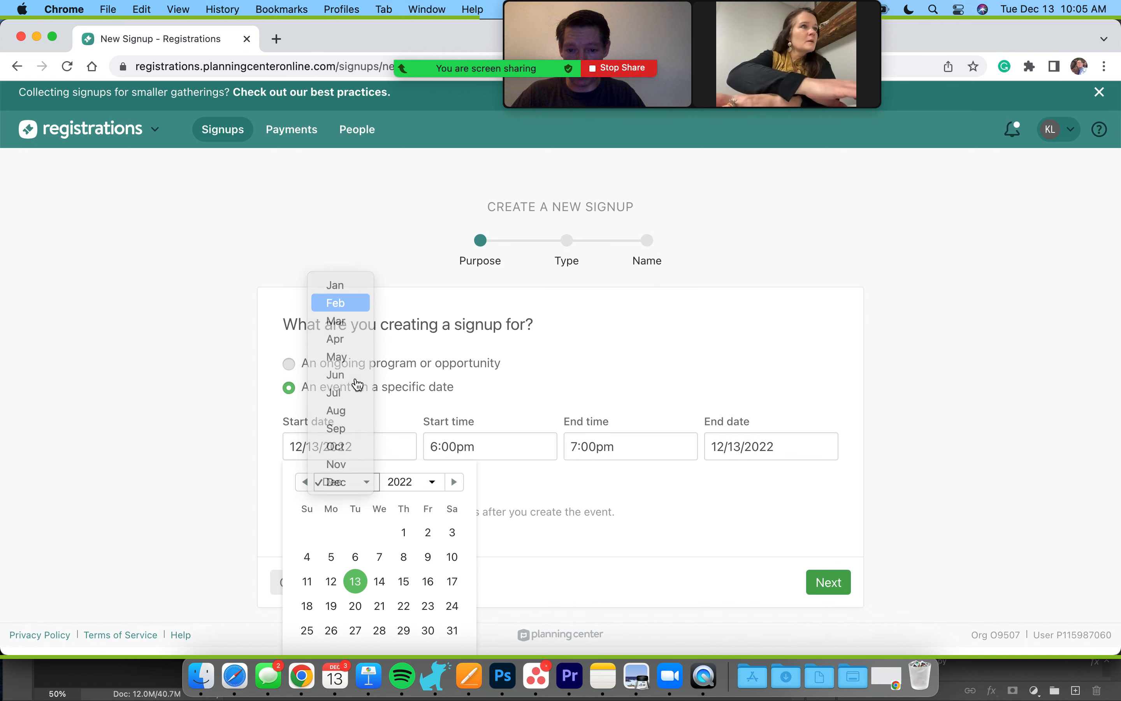
pyautogui.click(410, 482)
pyautogui.click(406, 501)
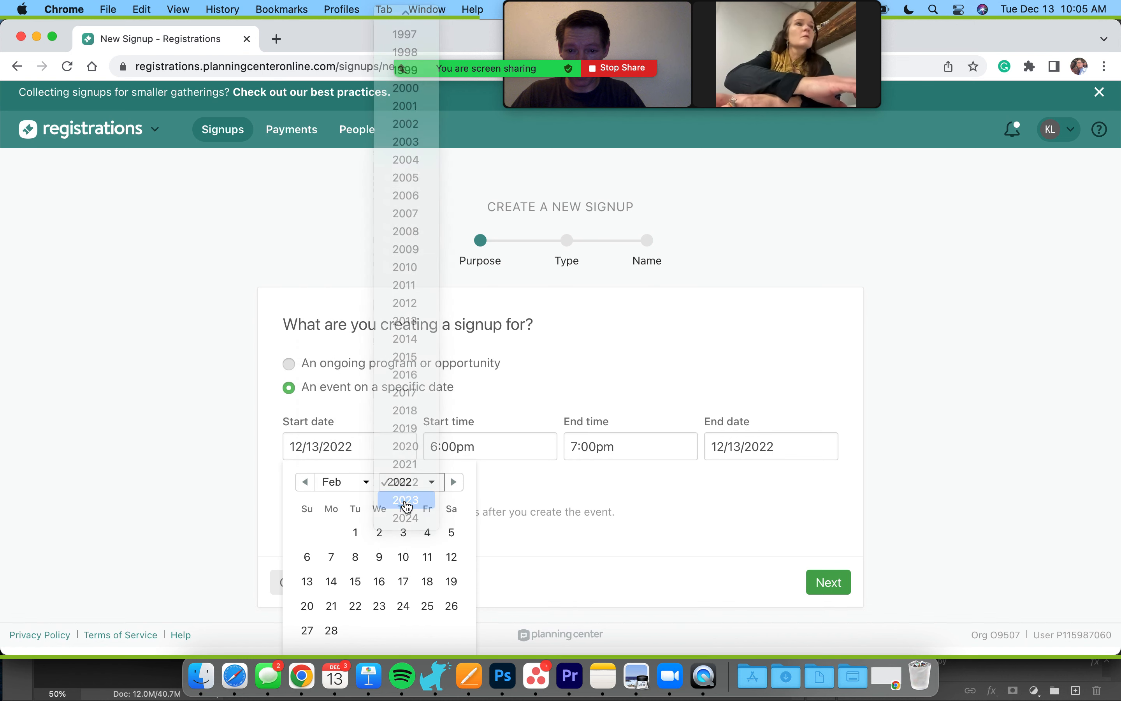
pyautogui.click(429, 533)
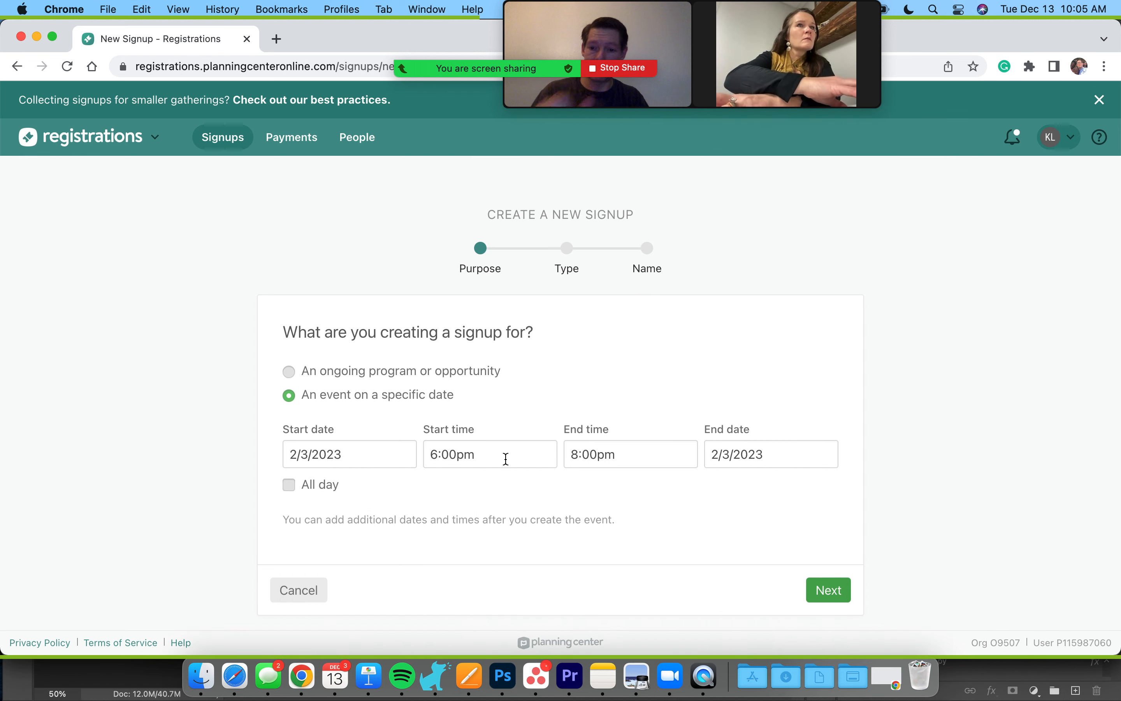
pyautogui.click(507, 459)
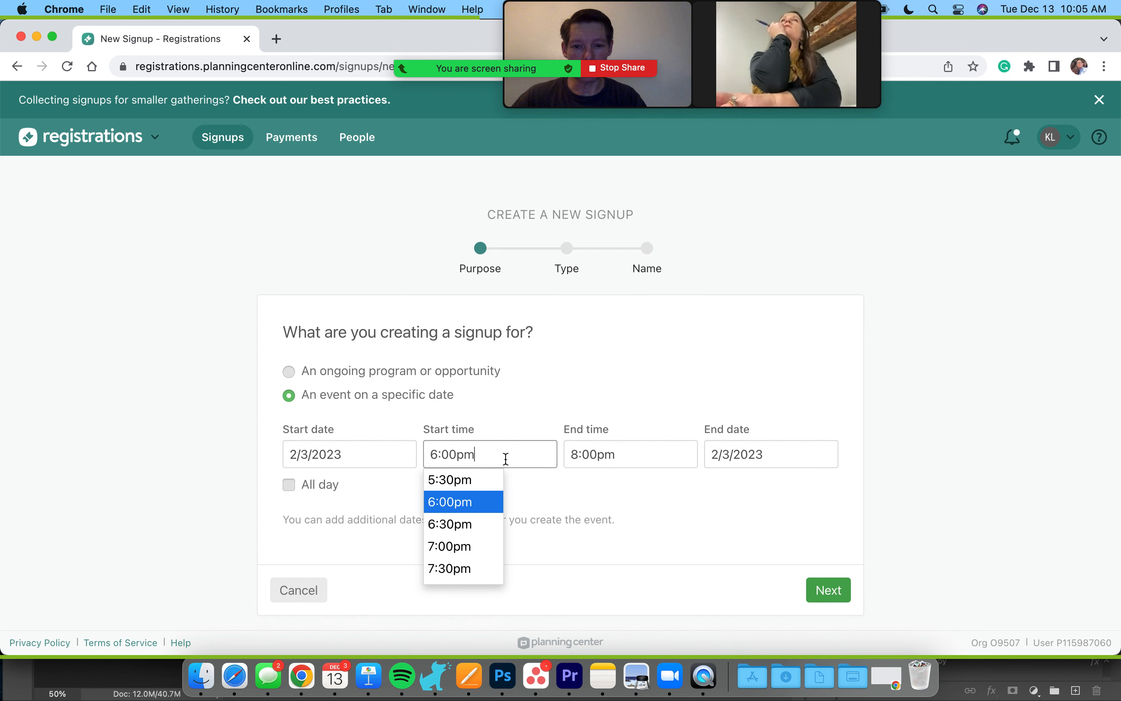
pyautogui.click(488, 501)
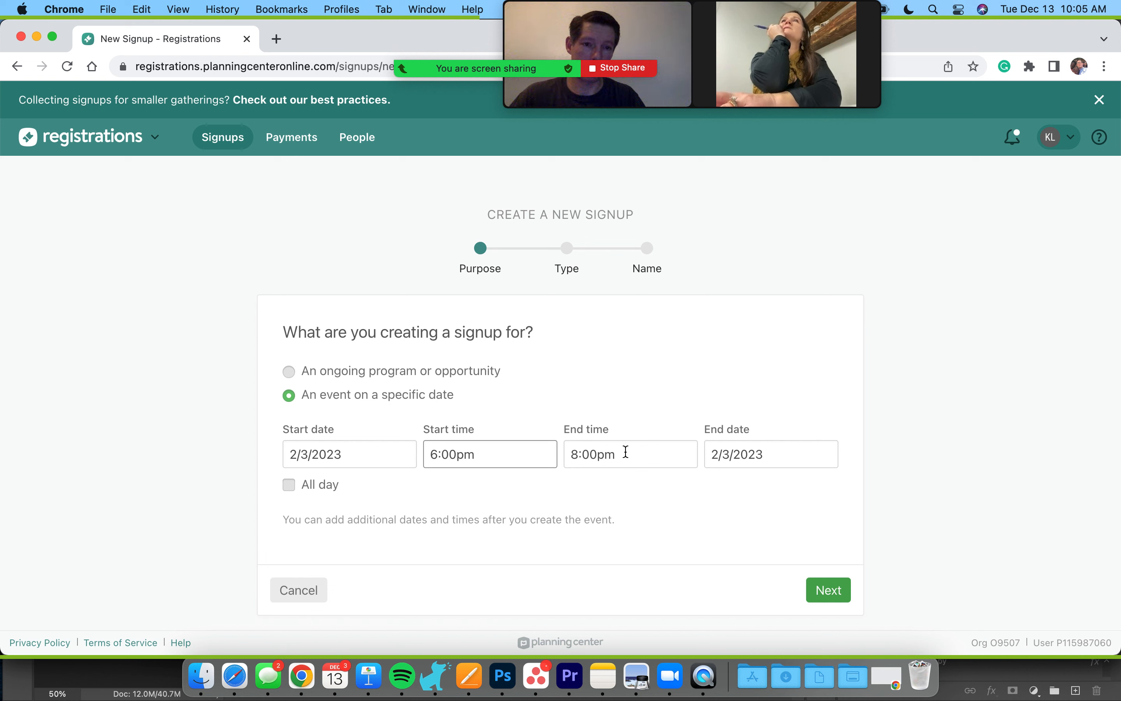
pyautogui.click(627, 452)
pyautogui.click(639, 407)
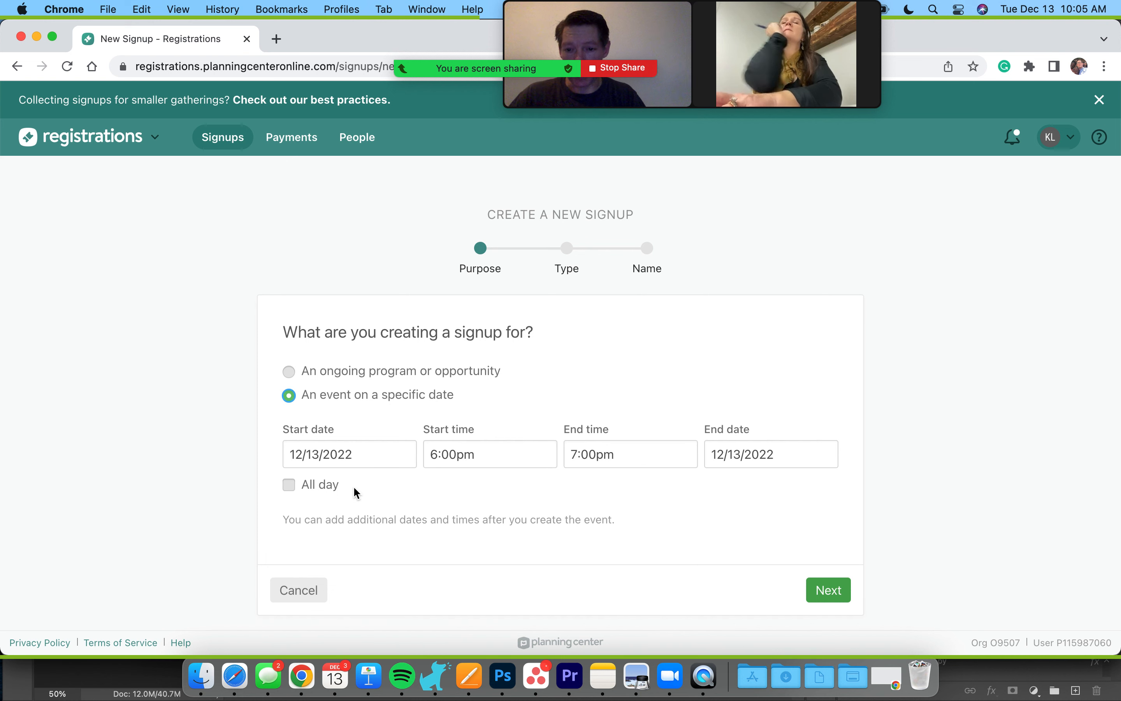
# Step: Set the event's end time to 8:00pm and continue with Detailed registrations and USD payments
pyautogui.click(602, 460)
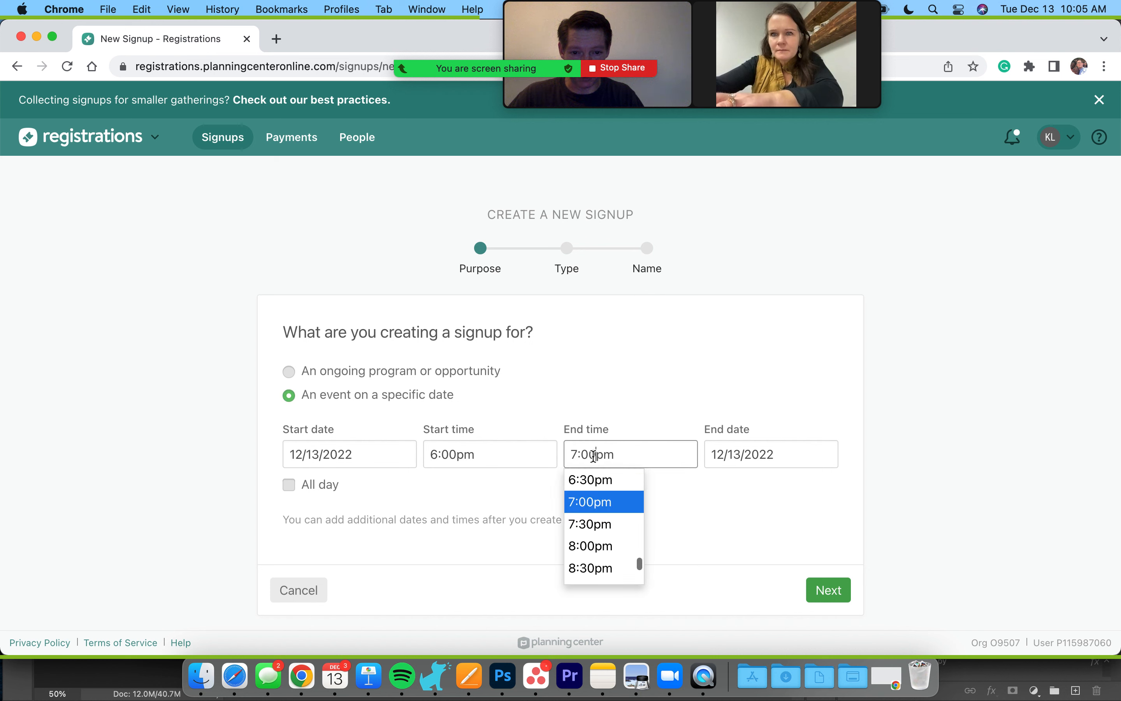
pyautogui.click(585, 546)
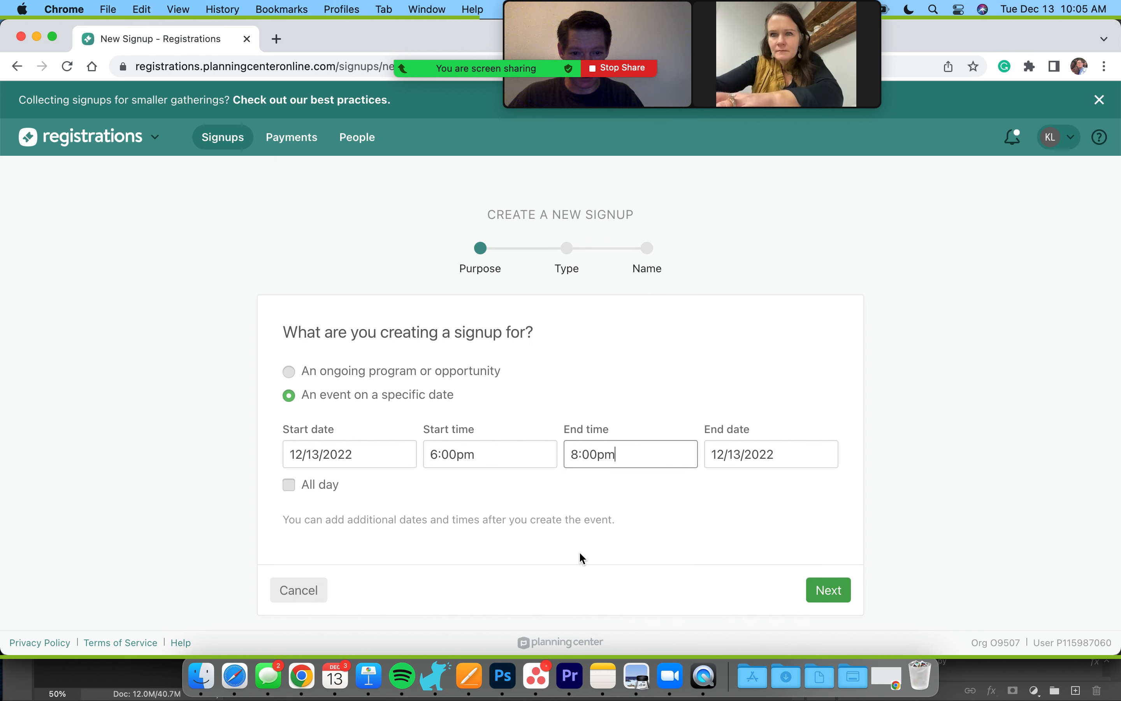
pyautogui.click(825, 593)
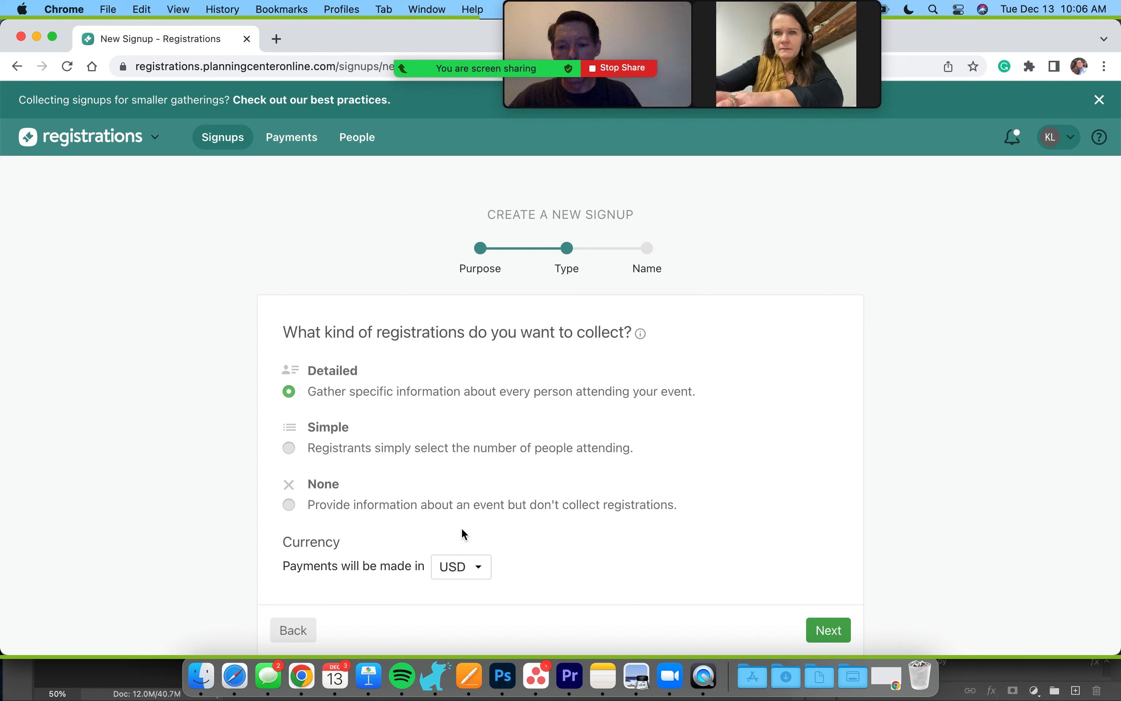
pyautogui.click(831, 631)
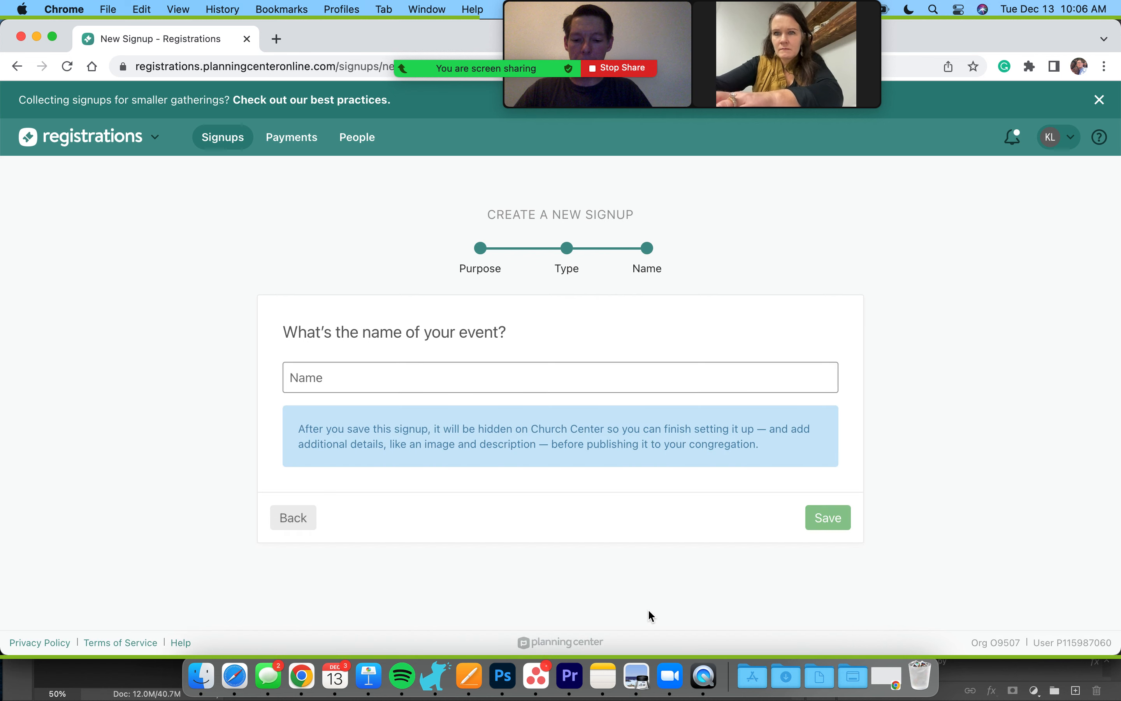
# Step: Name the event "Father Daughter Ball 2023 - Hot Springs" and save the signup
pyautogui.write('Father Daughter')
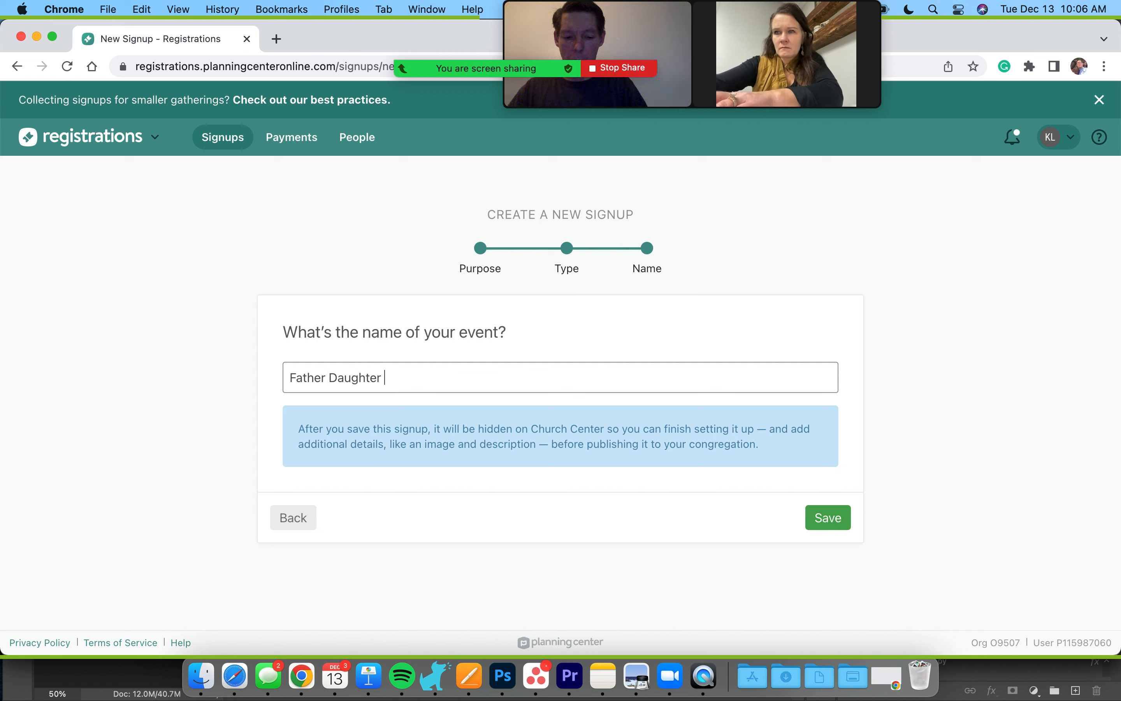
pyautogui.write(' Ball 2023')
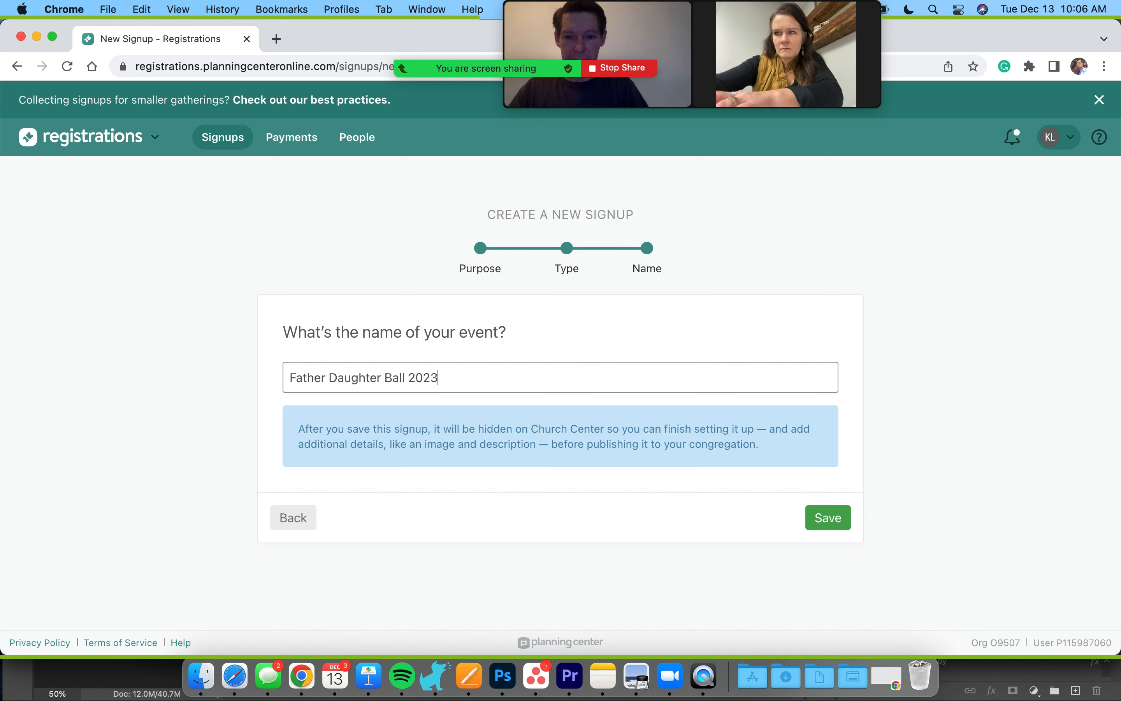
pyautogui.write(' - Hot Springs')
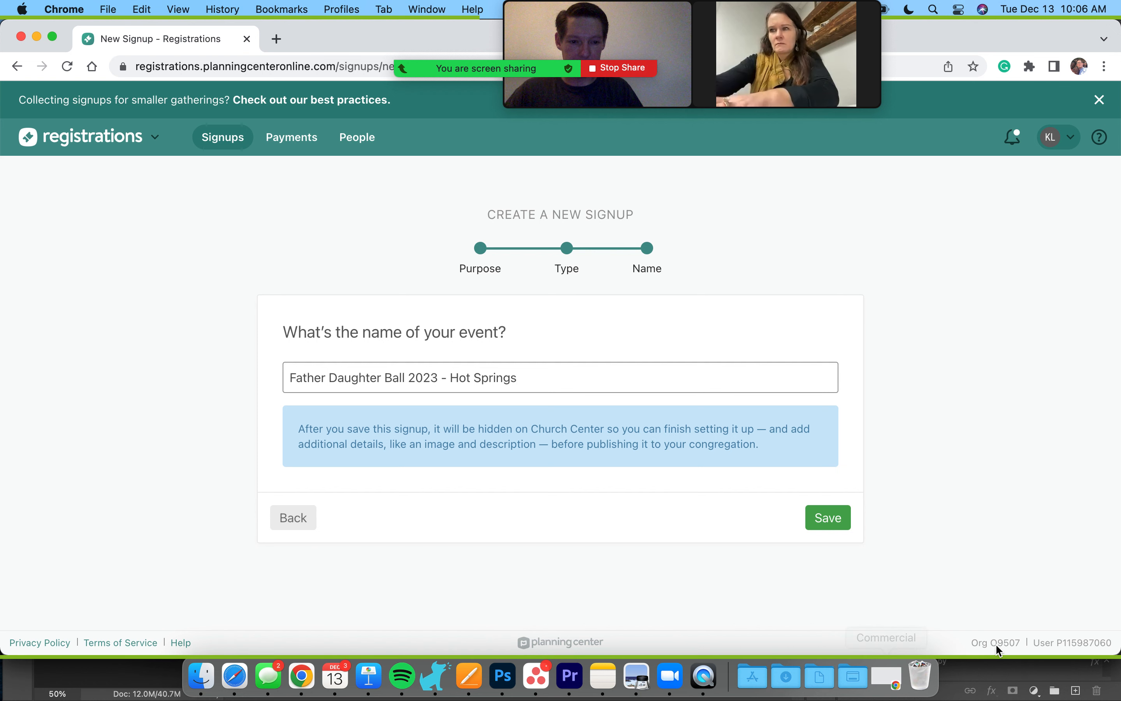
pyautogui.click(842, 524)
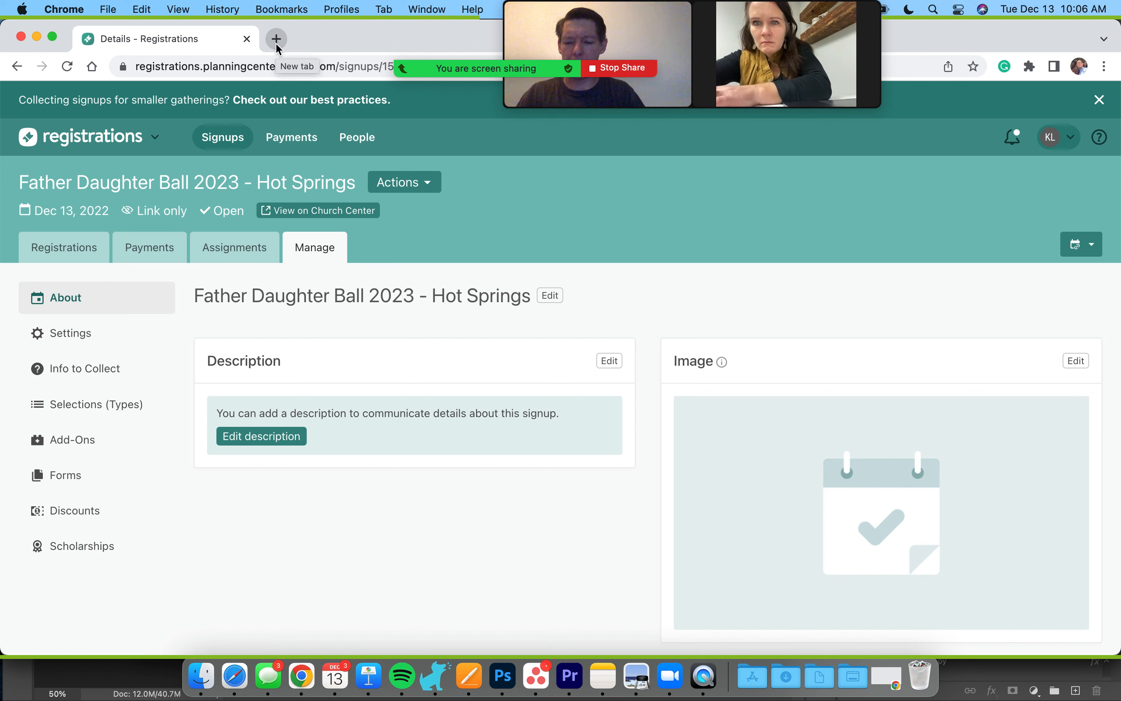
# Step: Switch to Safari, open the Brushfire website and go to its account sign-in
pyautogui.click(233, 671)
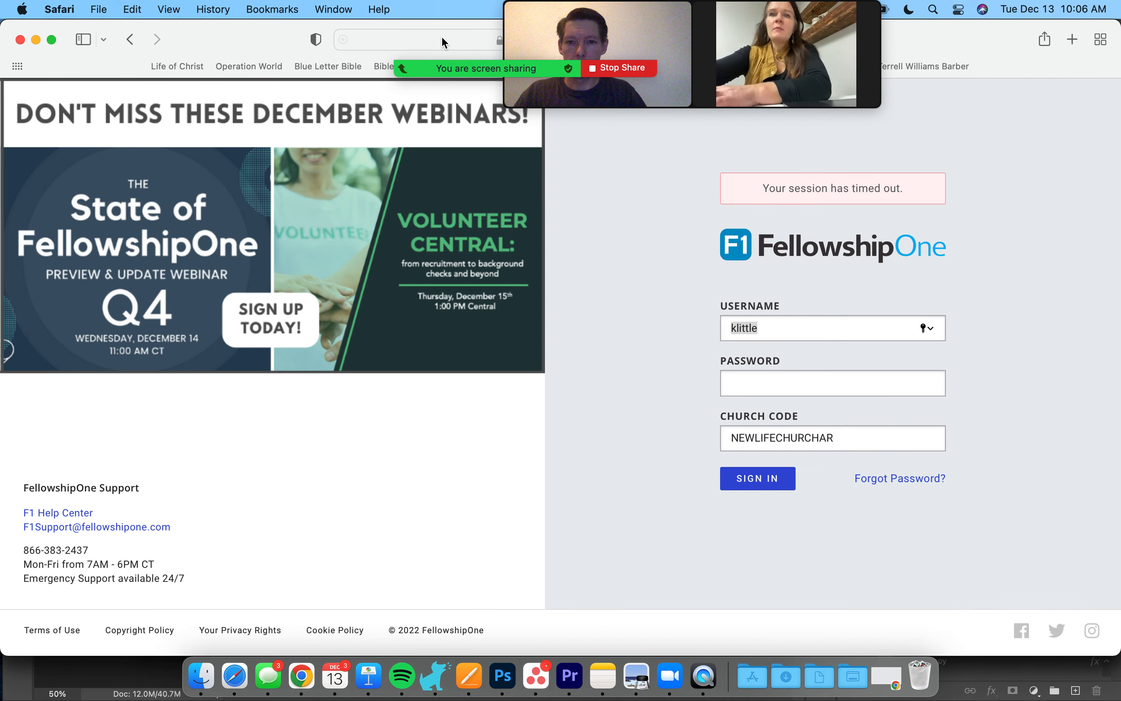
pyautogui.click(442, 38)
pyautogui.write('brushf')
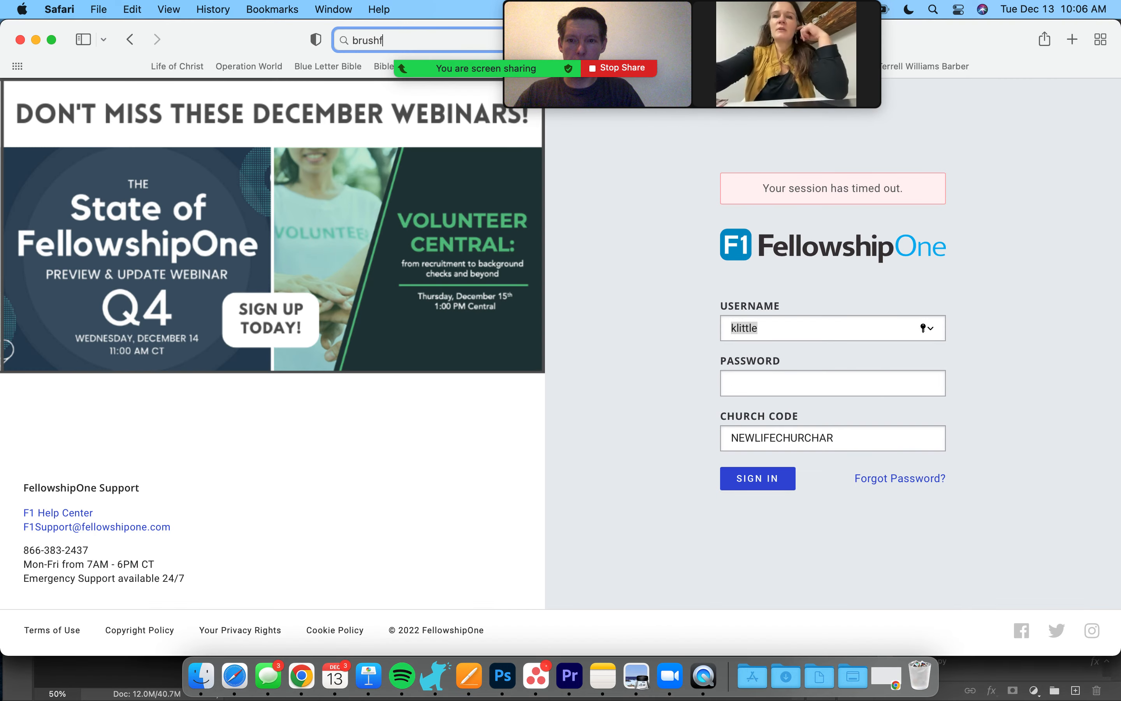
pyautogui.write('ire')
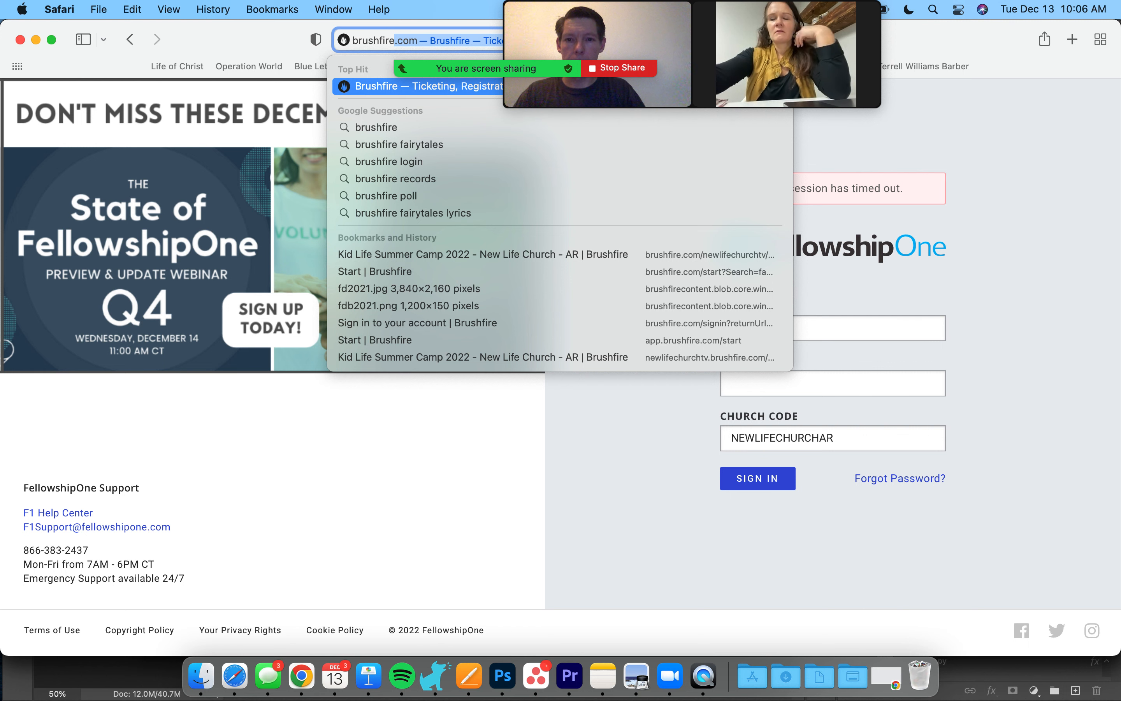
pyautogui.press('Escape')
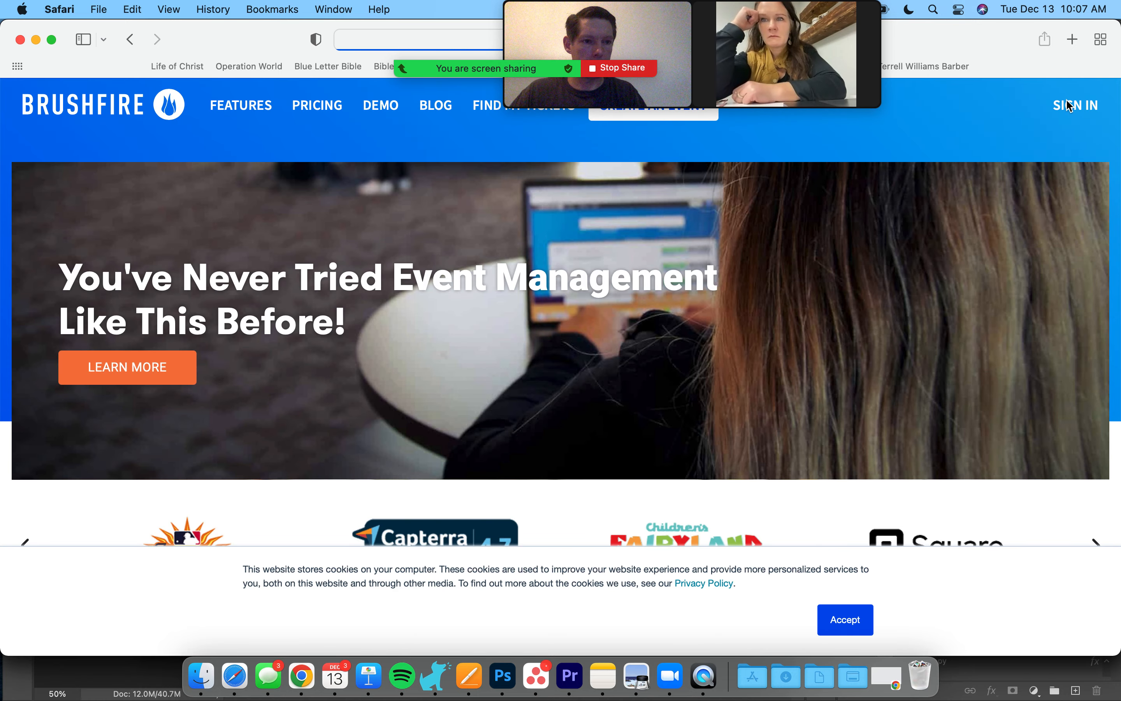
pyautogui.click(1069, 109)
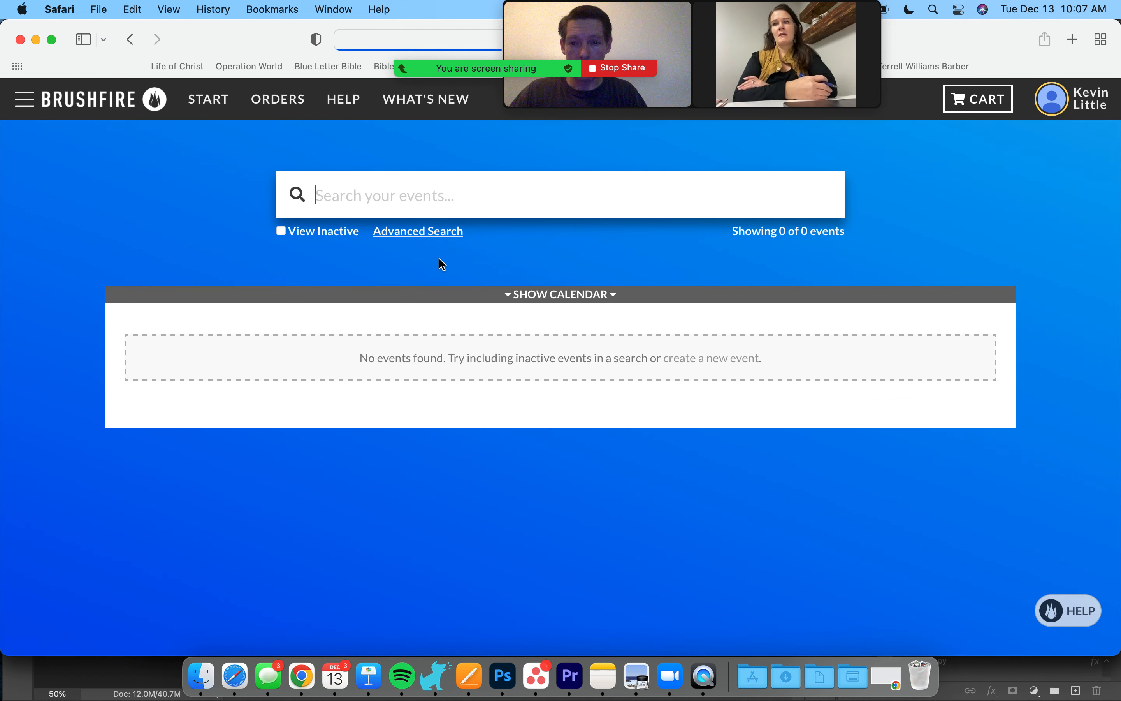
# Step: Search the Brushfire events for "father daughter ball", including inactive events
pyautogui.click(281, 231)
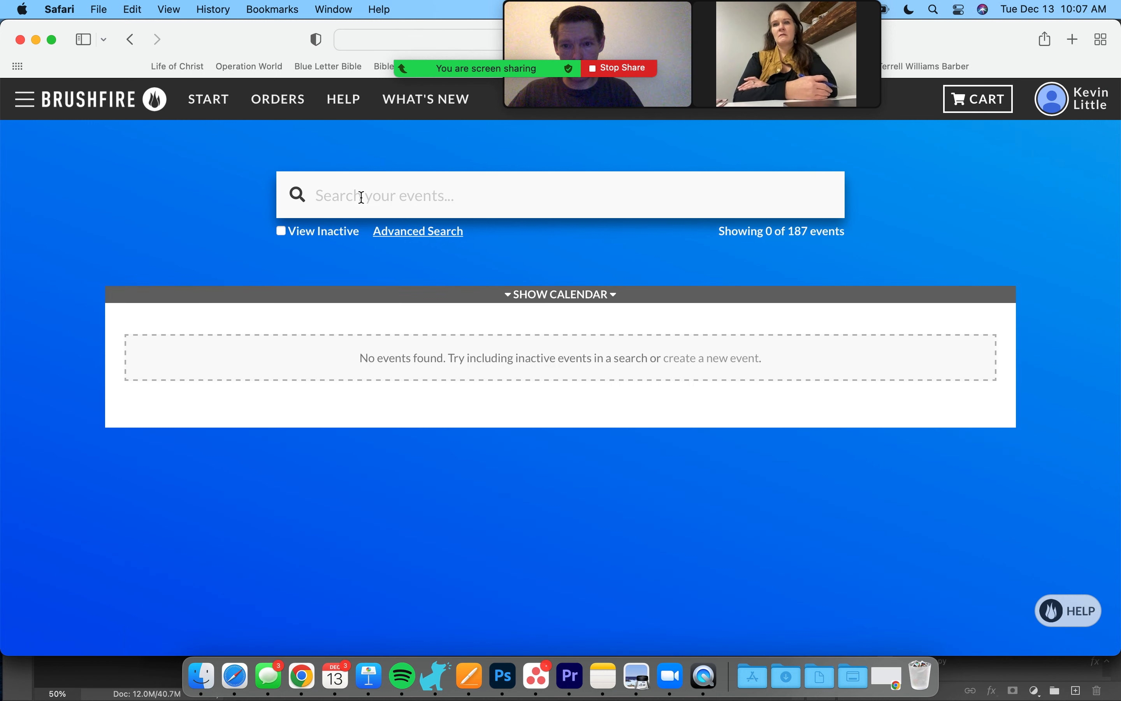
pyautogui.click(361, 196)
pyautogui.write('father d')
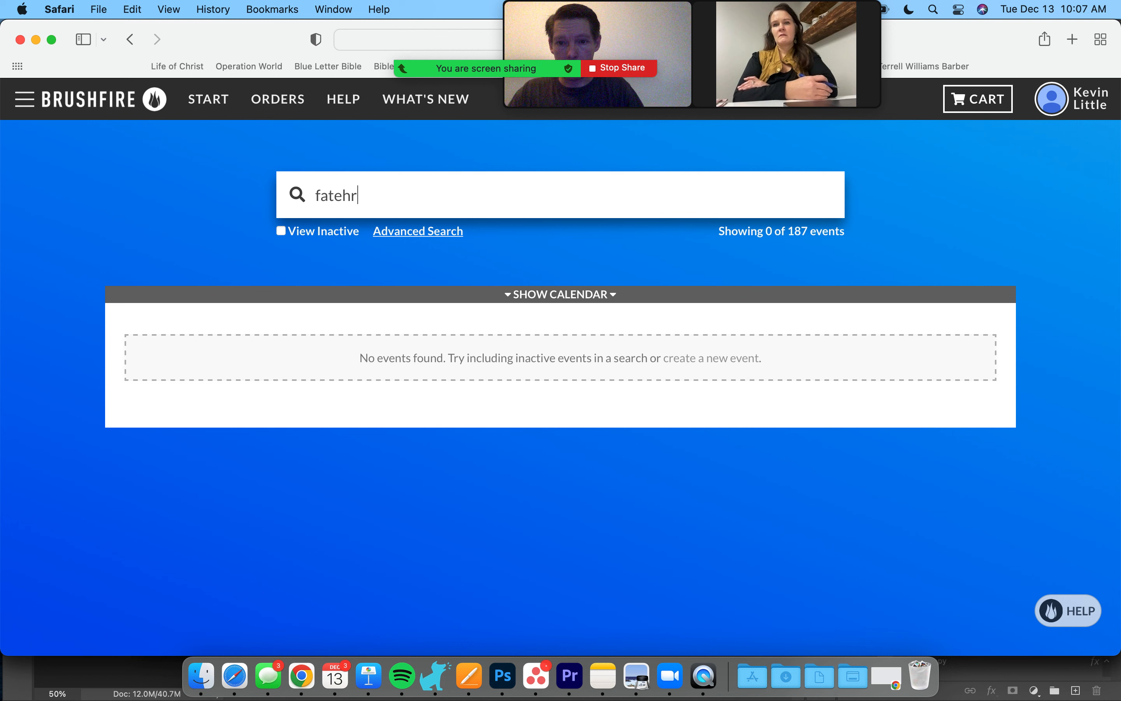
pyautogui.write('aughter ba')
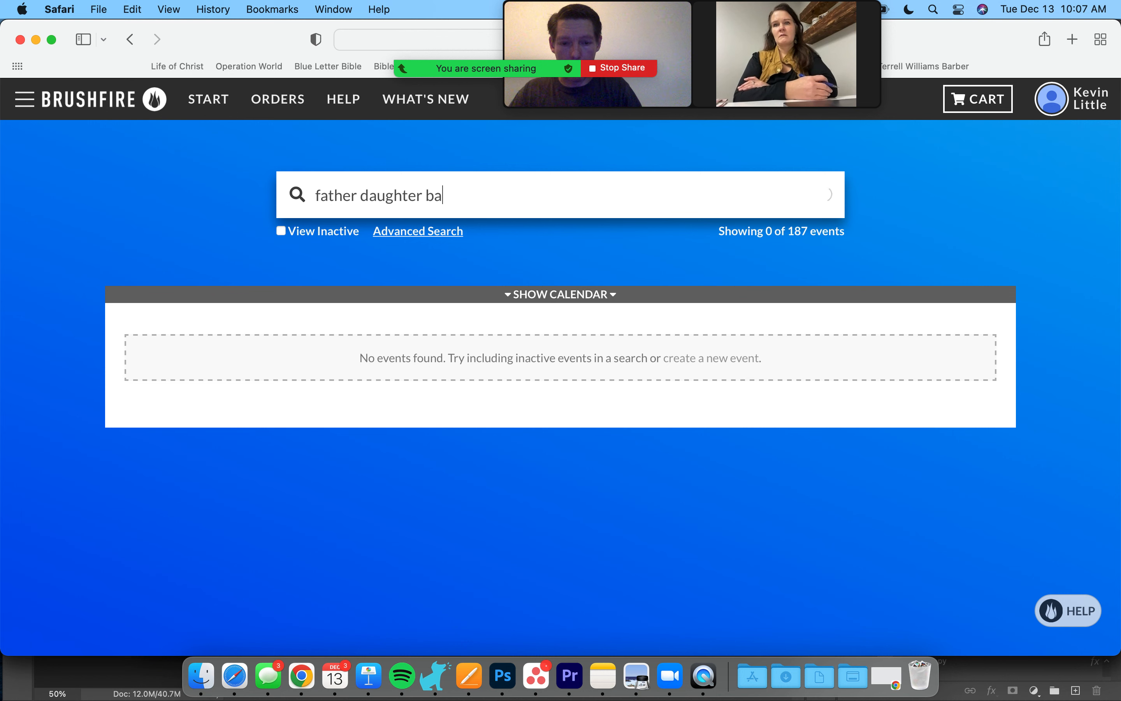
pyautogui.write('ll')
pyautogui.click(281, 231)
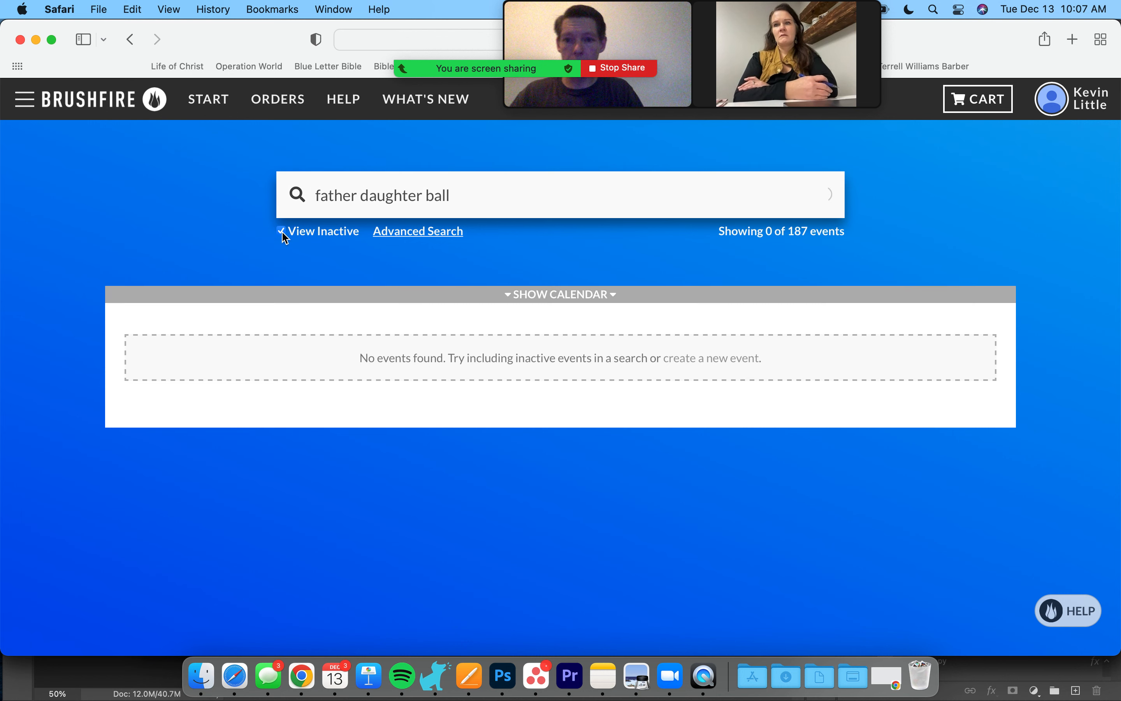
# Step: Open the past Hot Springs Father Daughter Ball event and examine its ticket types and prices
pyautogui.scroll(-3, 438, 487)
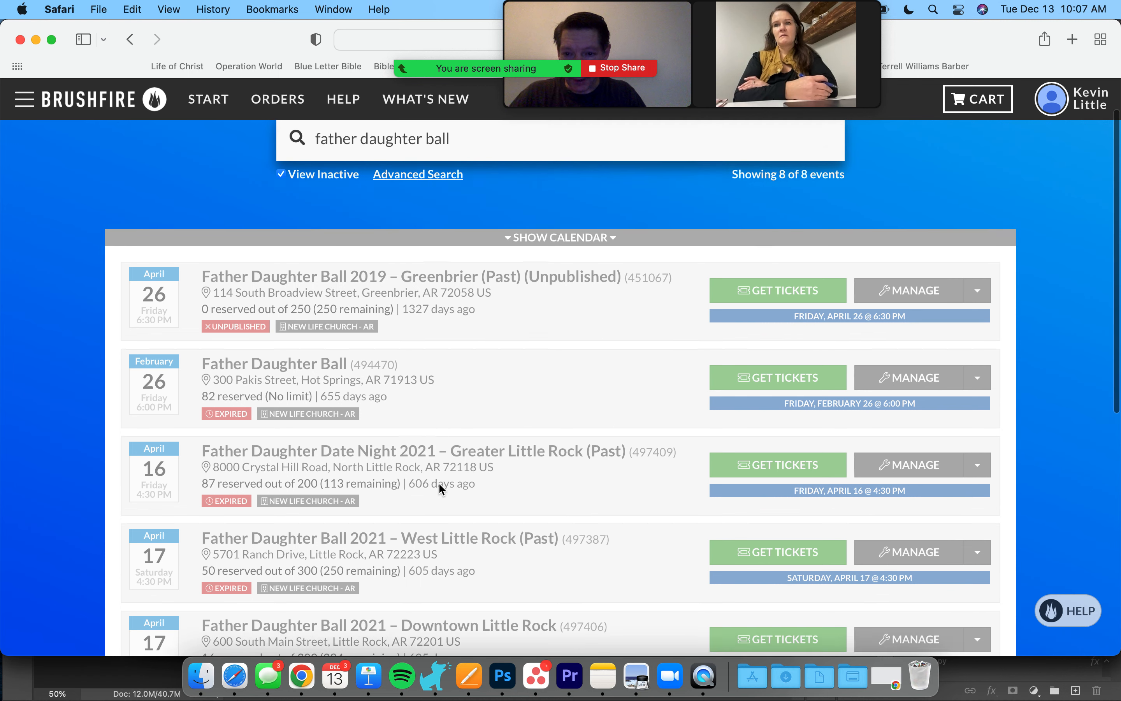
pyautogui.scroll(-1, 441, 489)
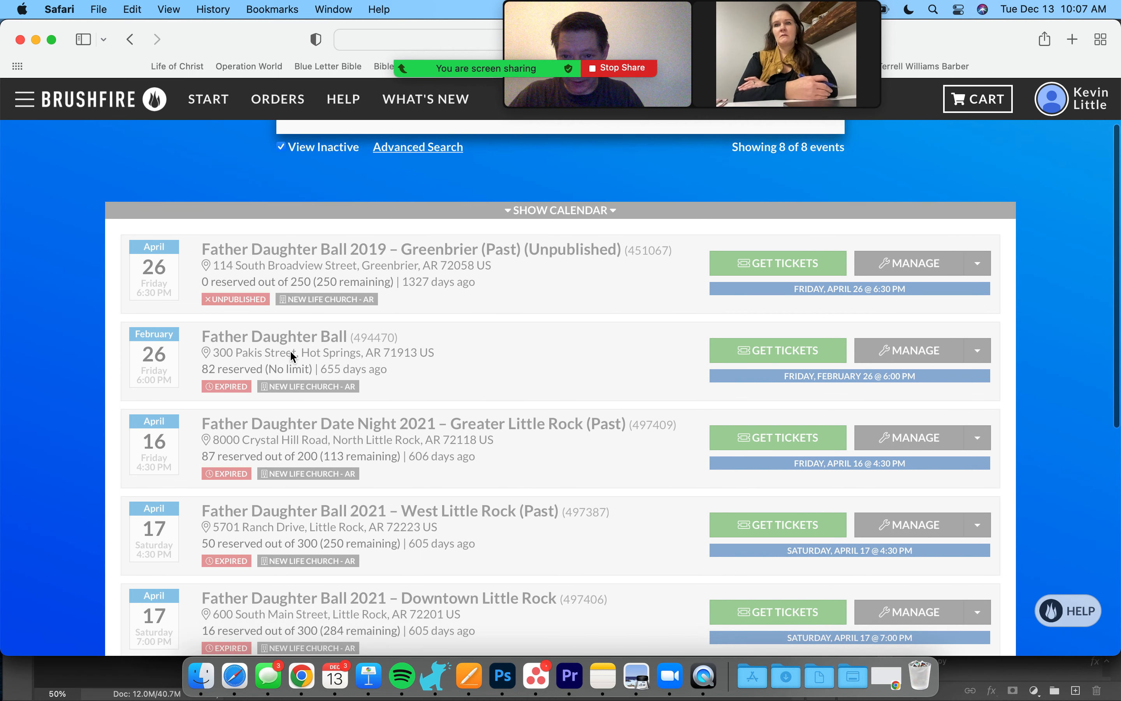
pyautogui.click(280, 339)
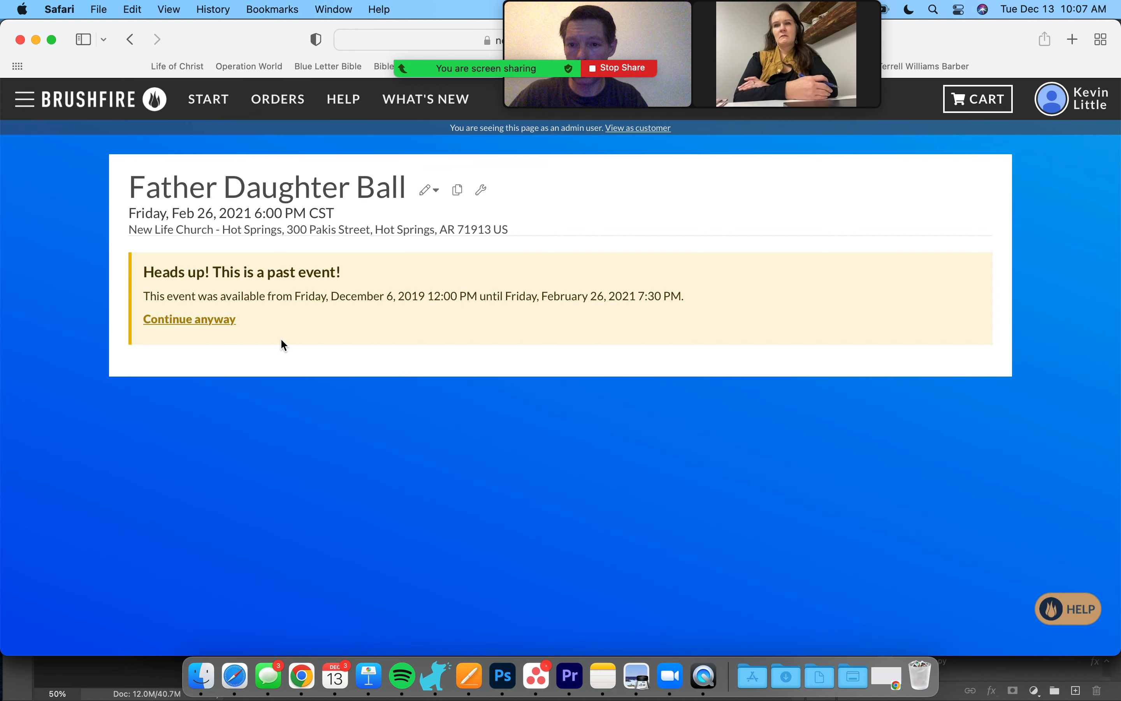
pyautogui.click(220, 324)
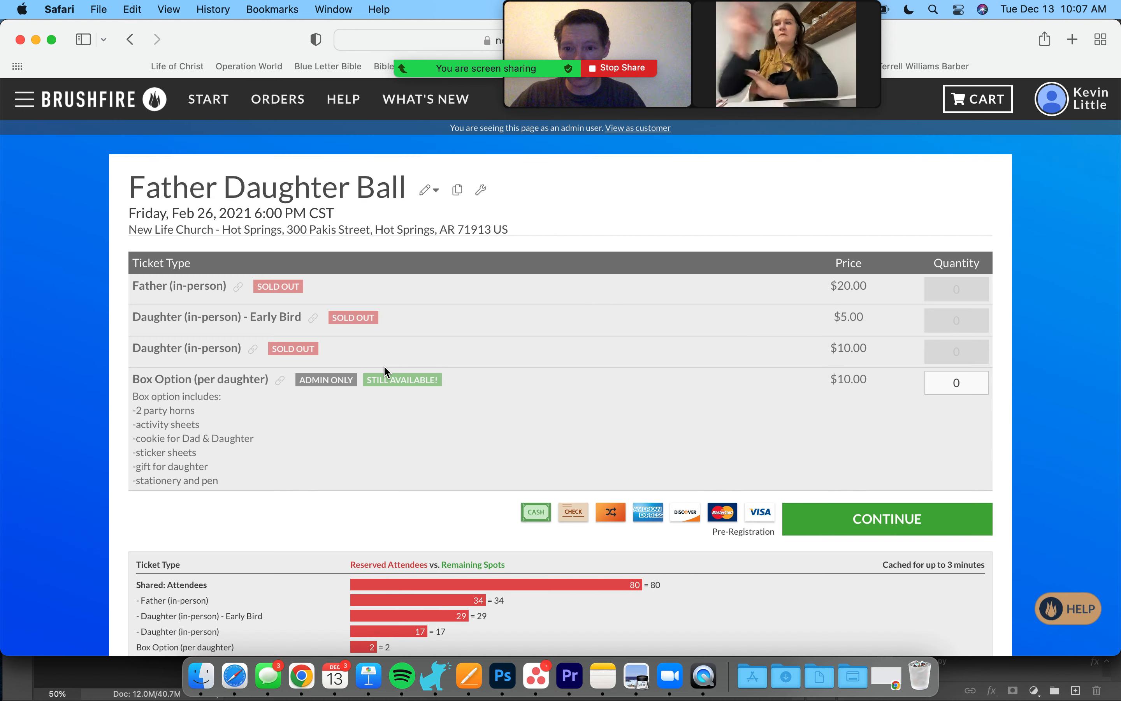
pyautogui.scroll(-2, 384, 368)
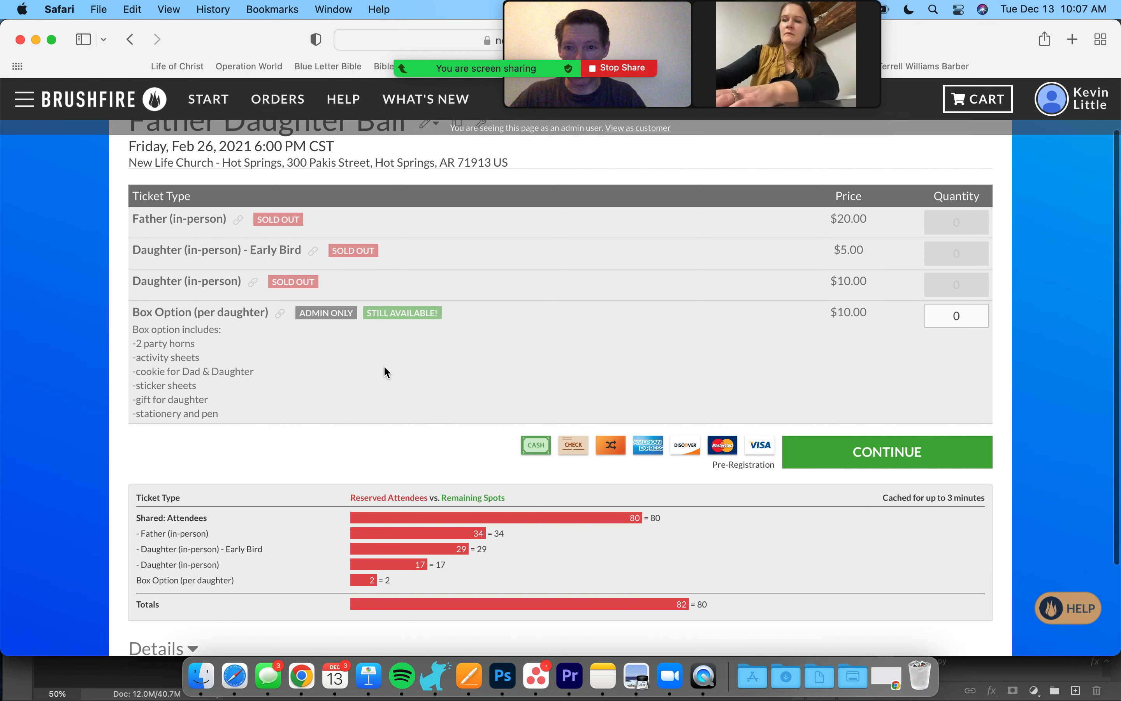
pyautogui.scroll(2, 383, 365)
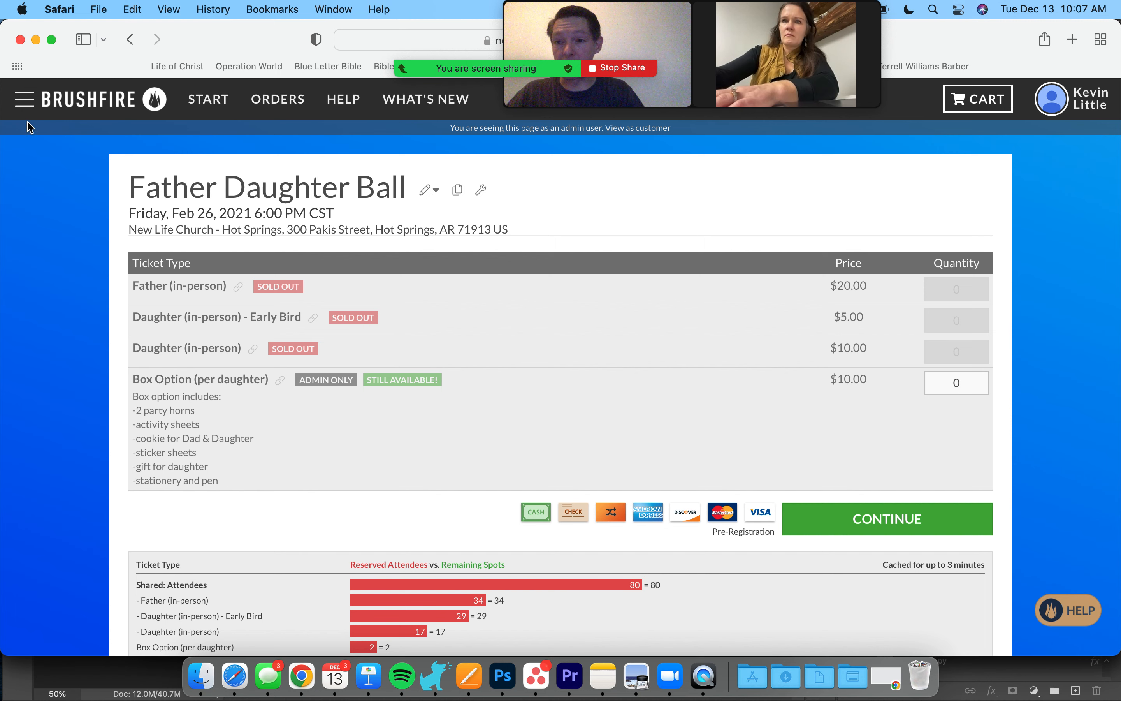
# Step: Return to the search results and look through the list of past Father Daughter events
pyautogui.click(158, 96)
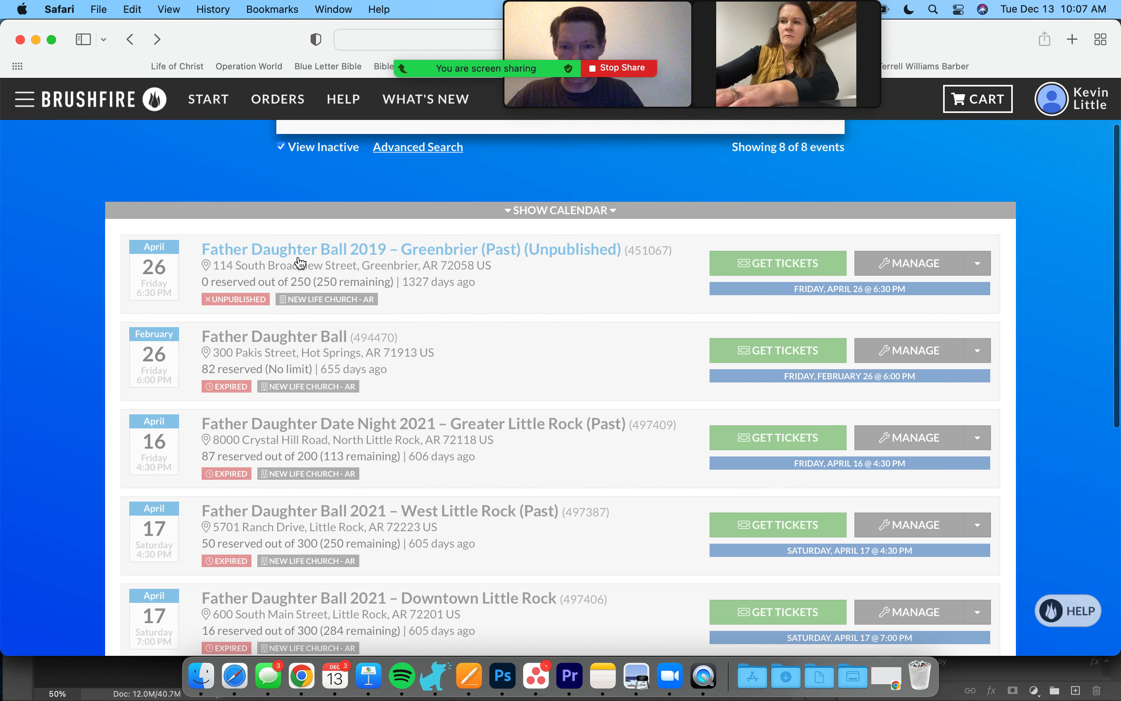
pyautogui.scroll(-2, 343, 389)
pyautogui.scroll(-5, 344, 392)
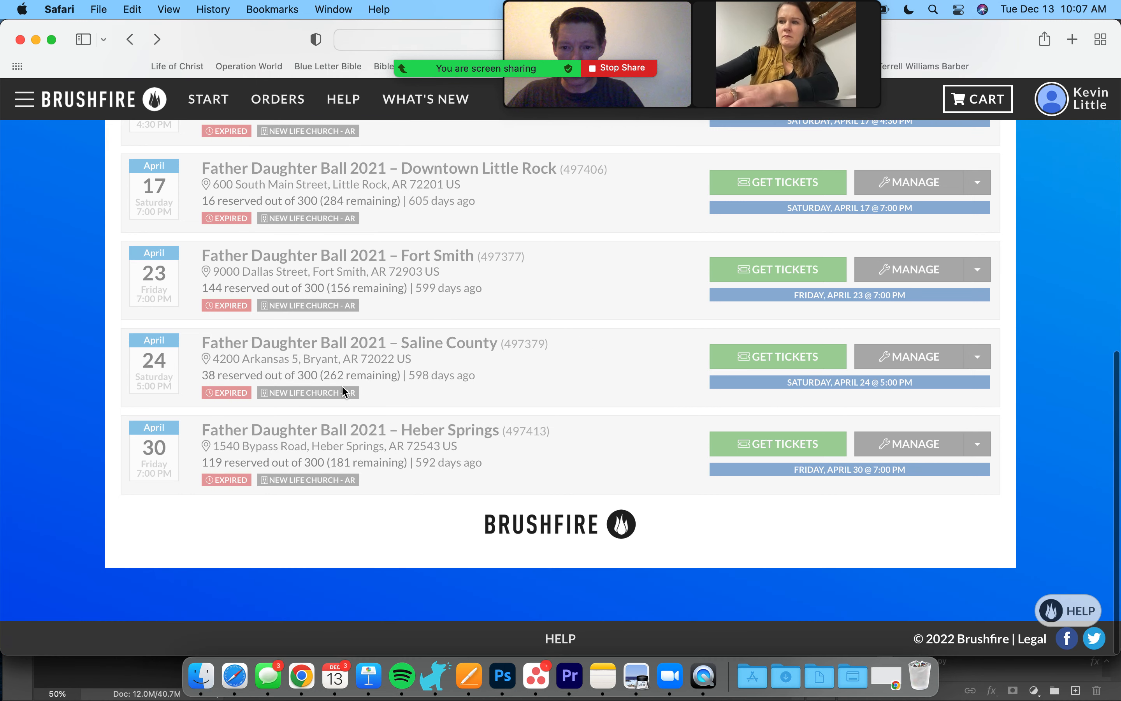
pyautogui.scroll(3, 343, 392)
pyautogui.scroll(-5, 344, 392)
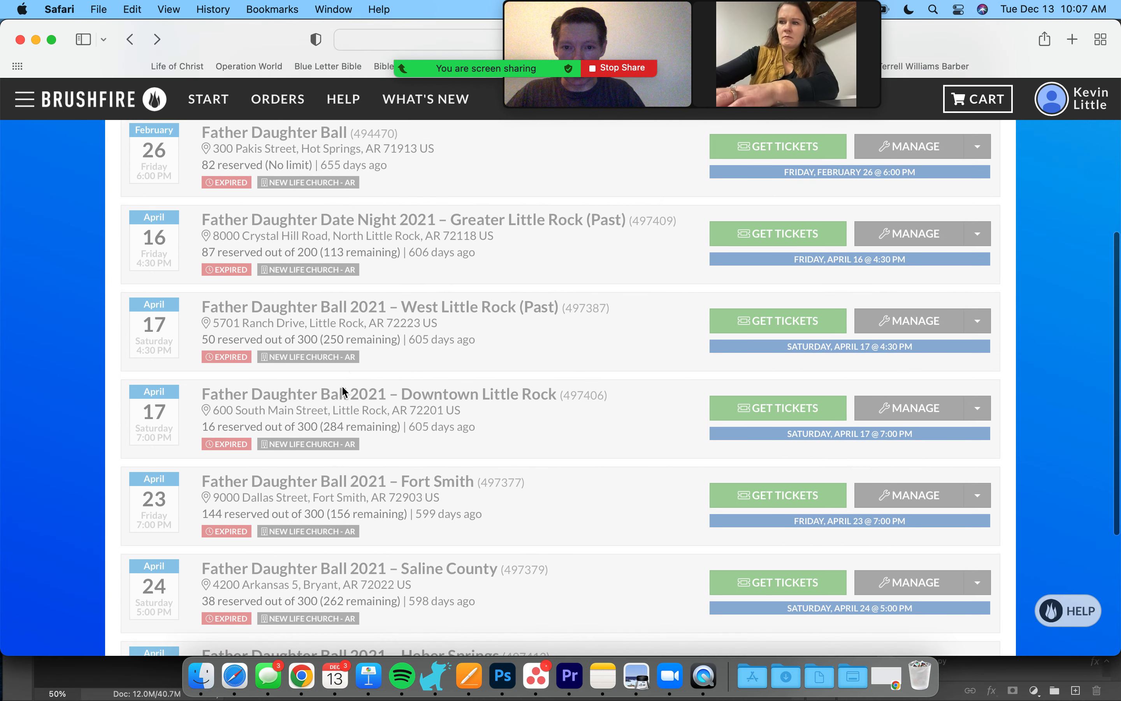
pyautogui.scroll(15, 351, 404)
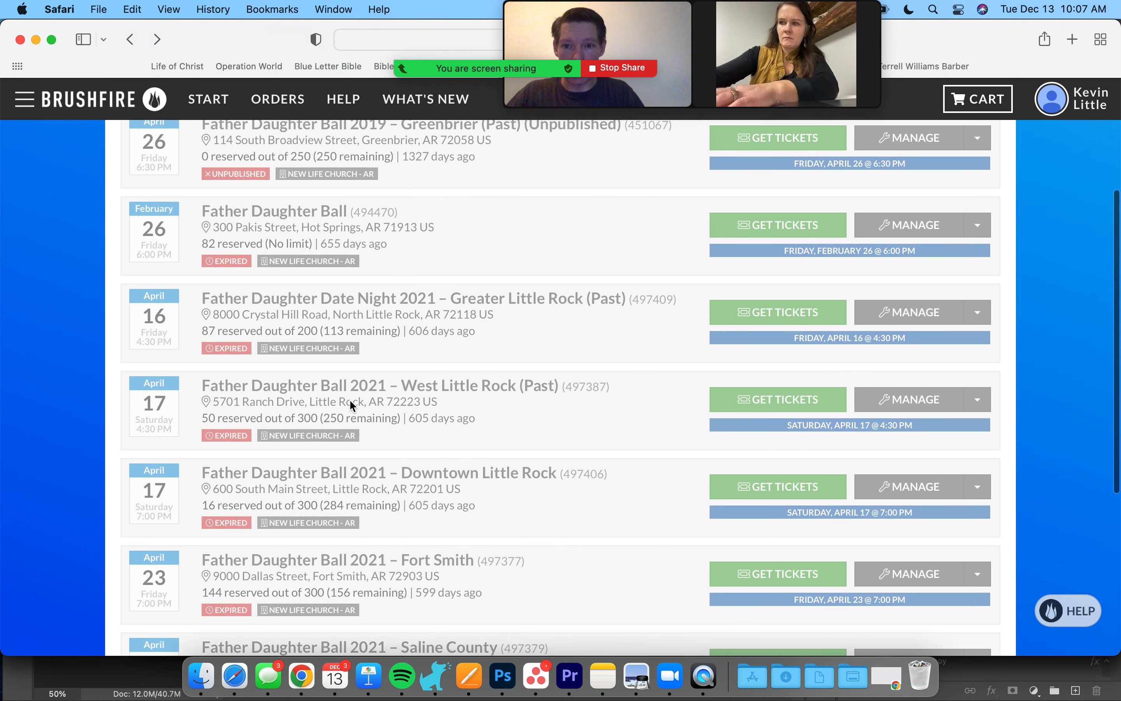
# Step: Search the Brushfire events for "father daughter ball" and look through the list of matching past events
pyautogui.click(381, 188)
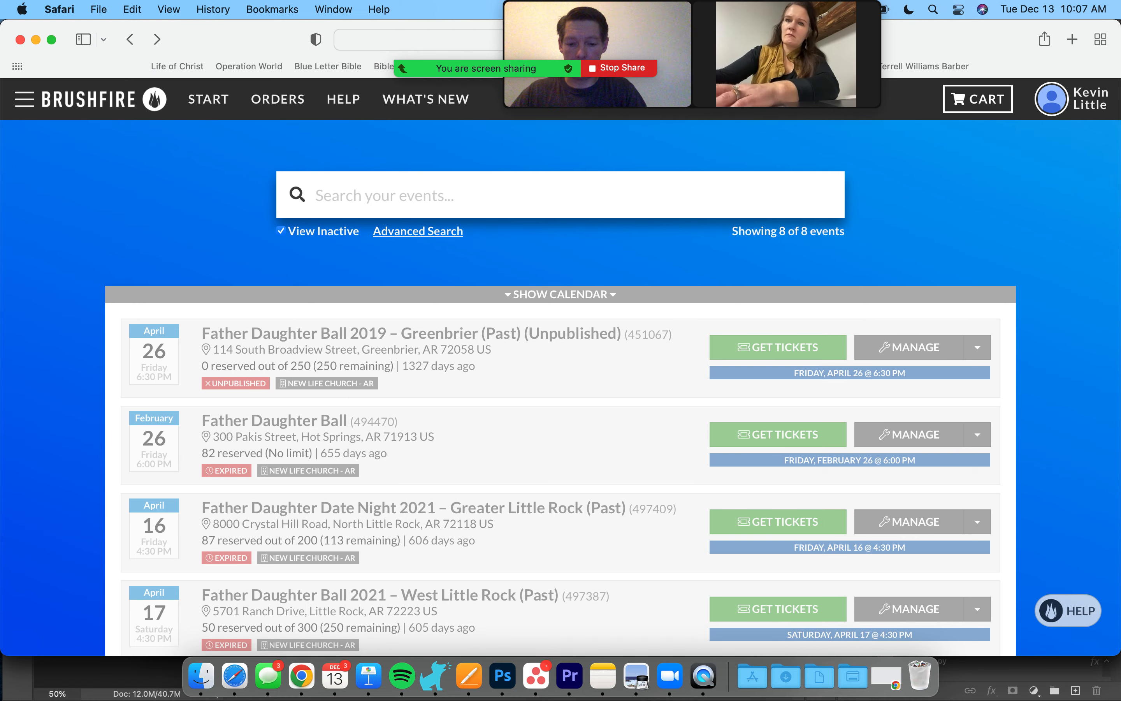
pyautogui.write('father daughter ')
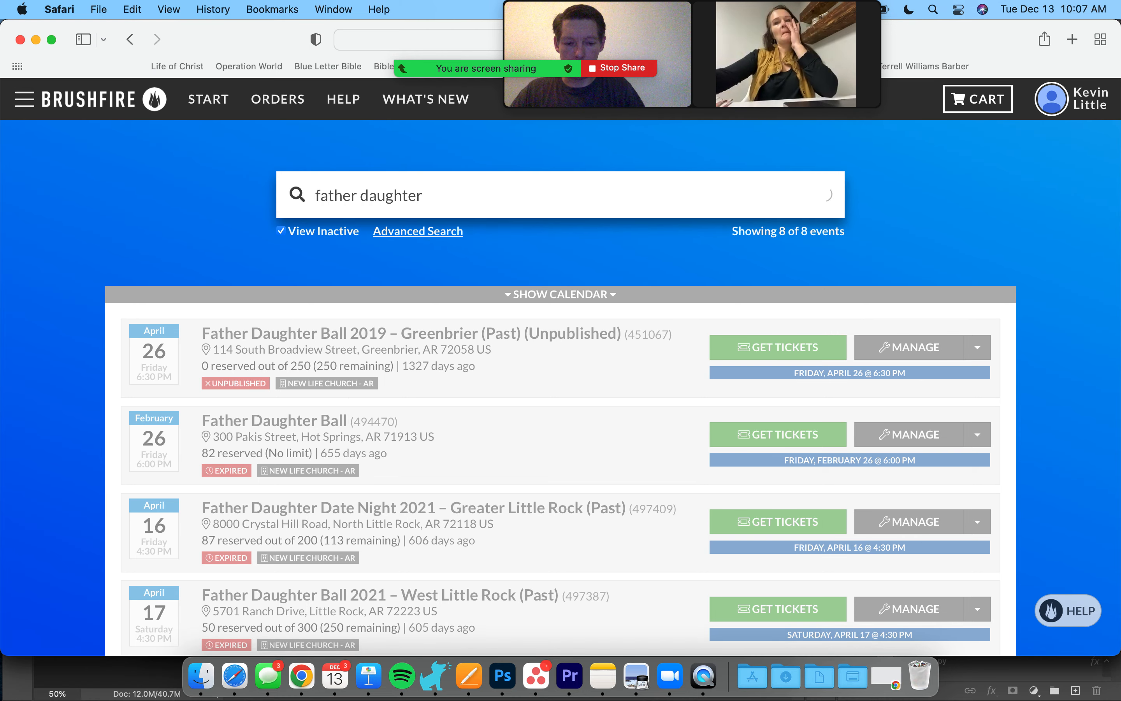
pyautogui.write('ball')
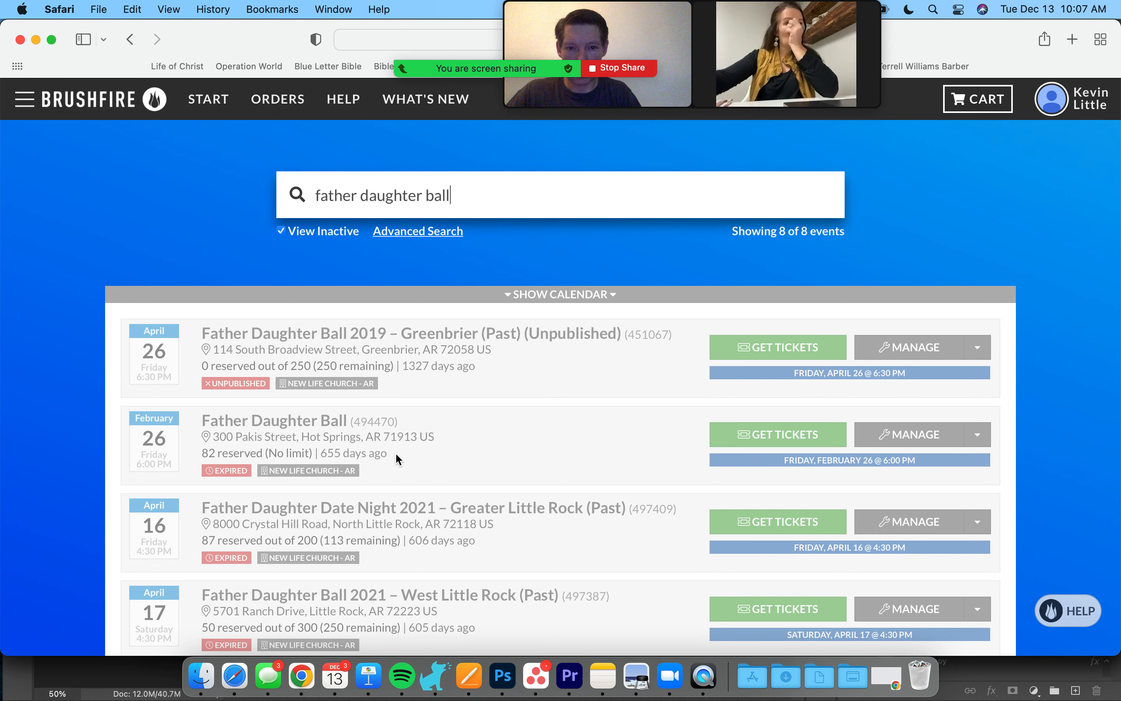
pyautogui.scroll(-2, 398, 459)
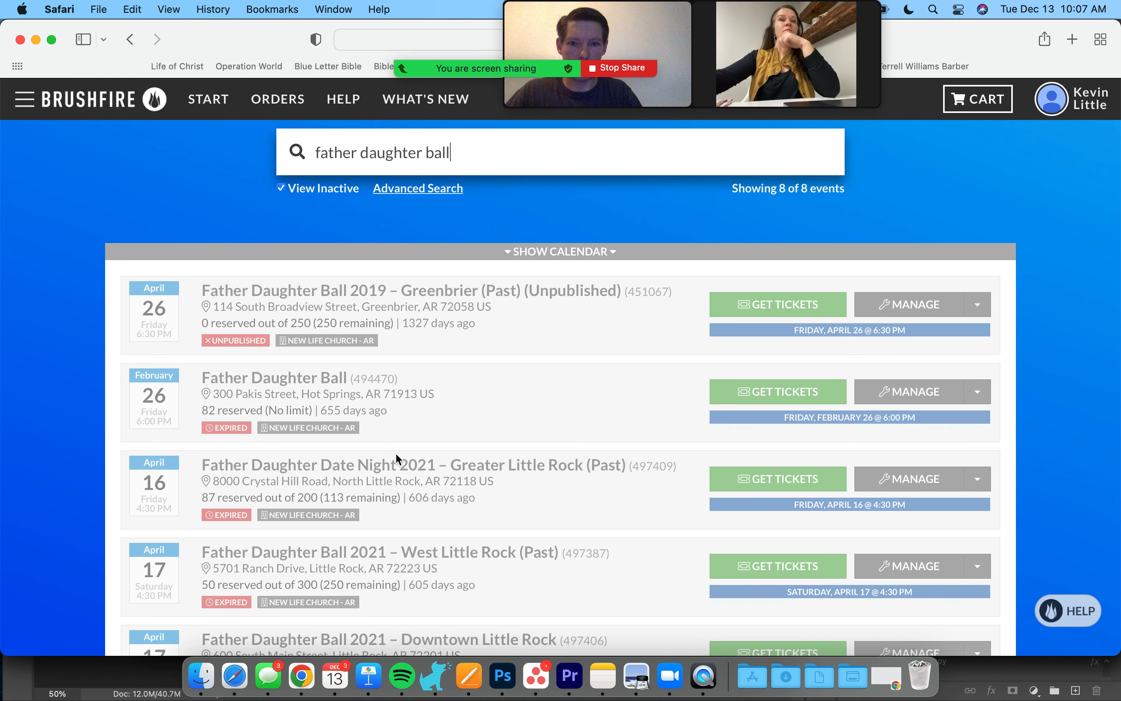
pyautogui.scroll(-10, 398, 459)
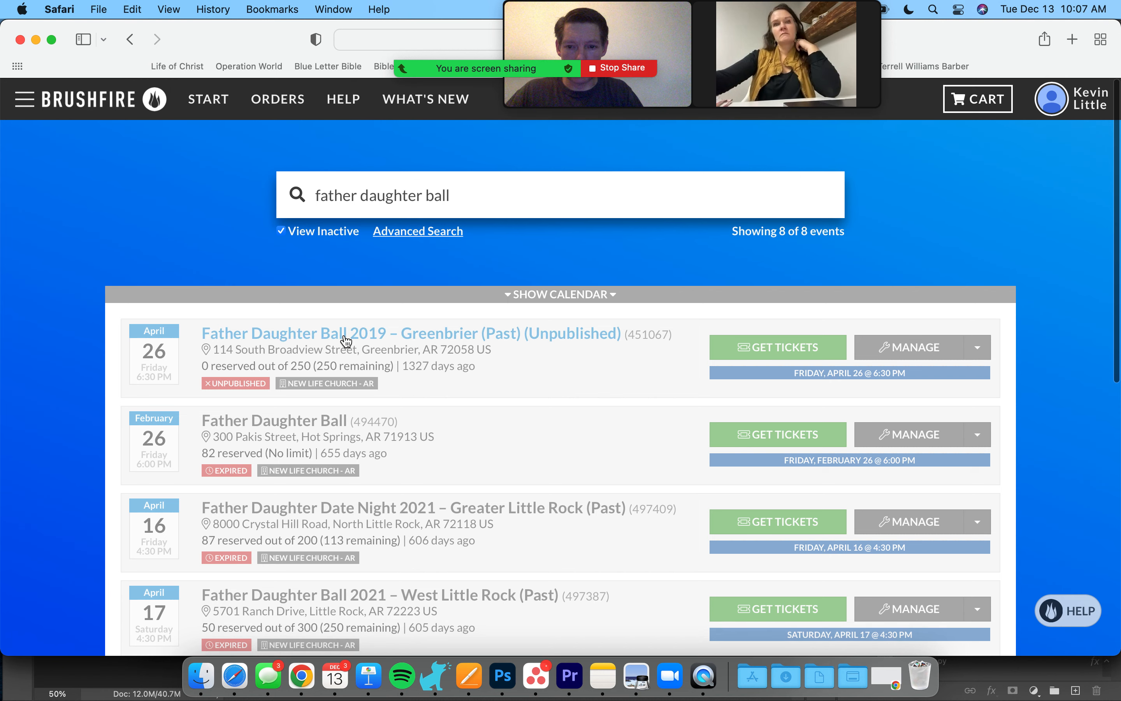
# Step: Open the Father Daughter Ball 2019 – Greenbrier event, preview it as published, and examine its ticket types and prices
pyautogui.click(347, 341)
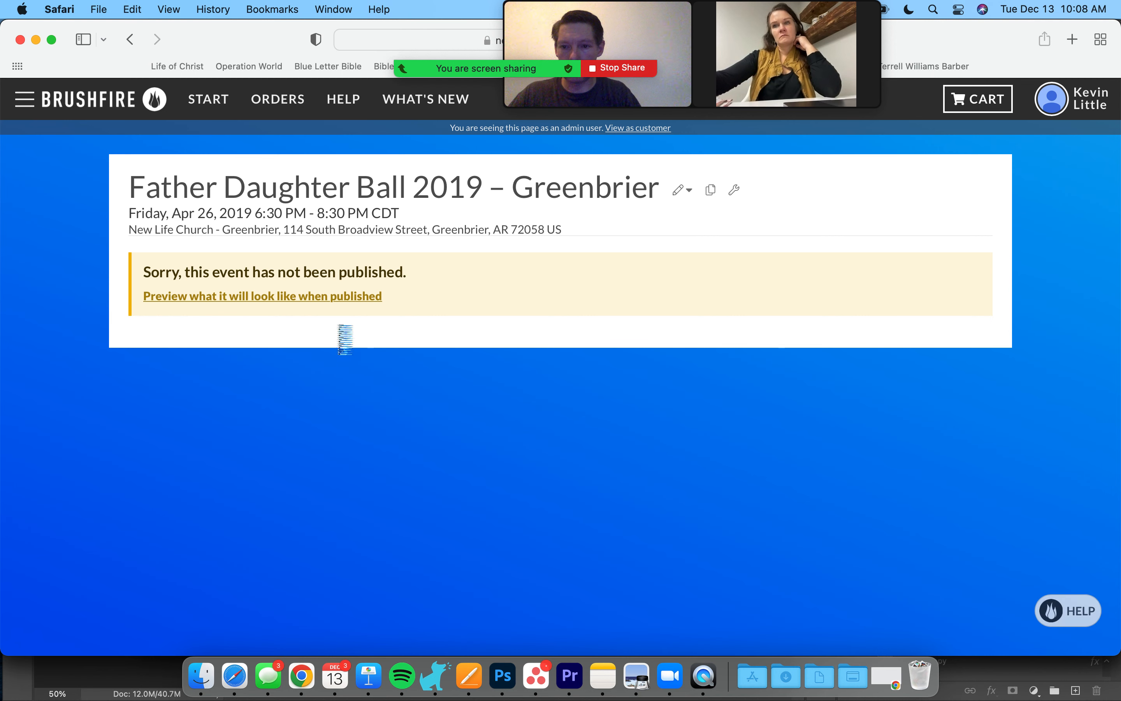
pyautogui.click(284, 297)
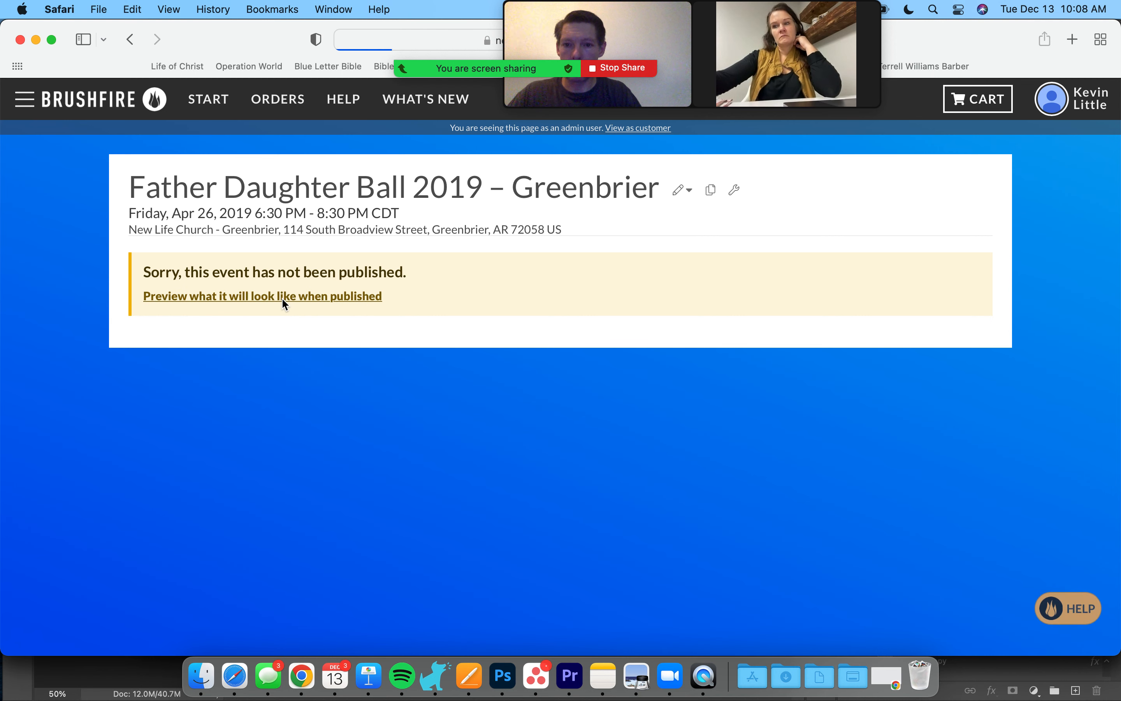
pyautogui.scroll(-3, 442, 413)
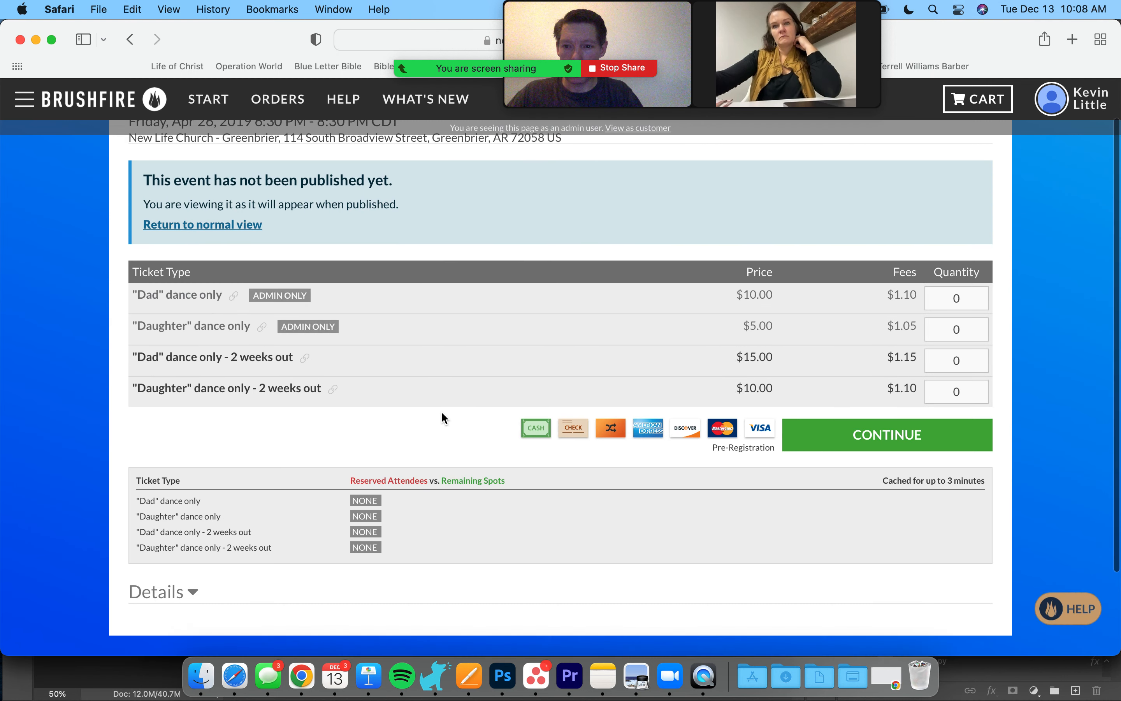
pyautogui.scroll(3, 462, 425)
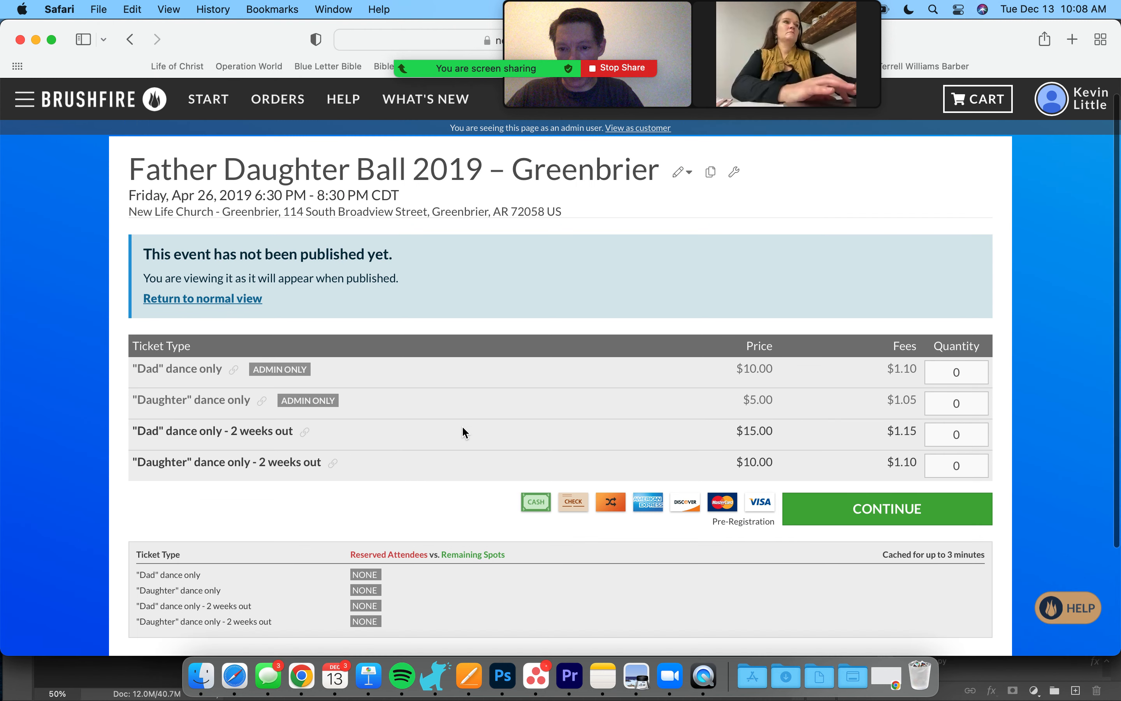
# Step: Switch to Chrome and begin the signup's description with "Calling all dads, uncles, grandfathers"
pyautogui.press('super+Tab')
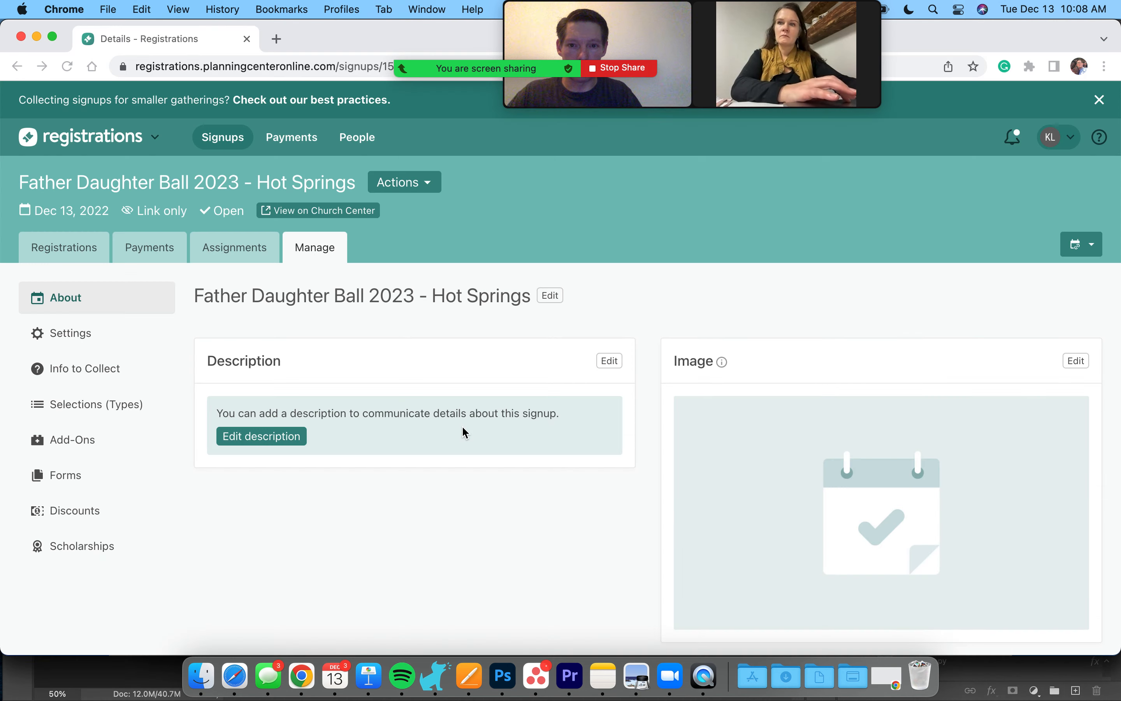
pyautogui.click(281, 440)
pyautogui.click(373, 462)
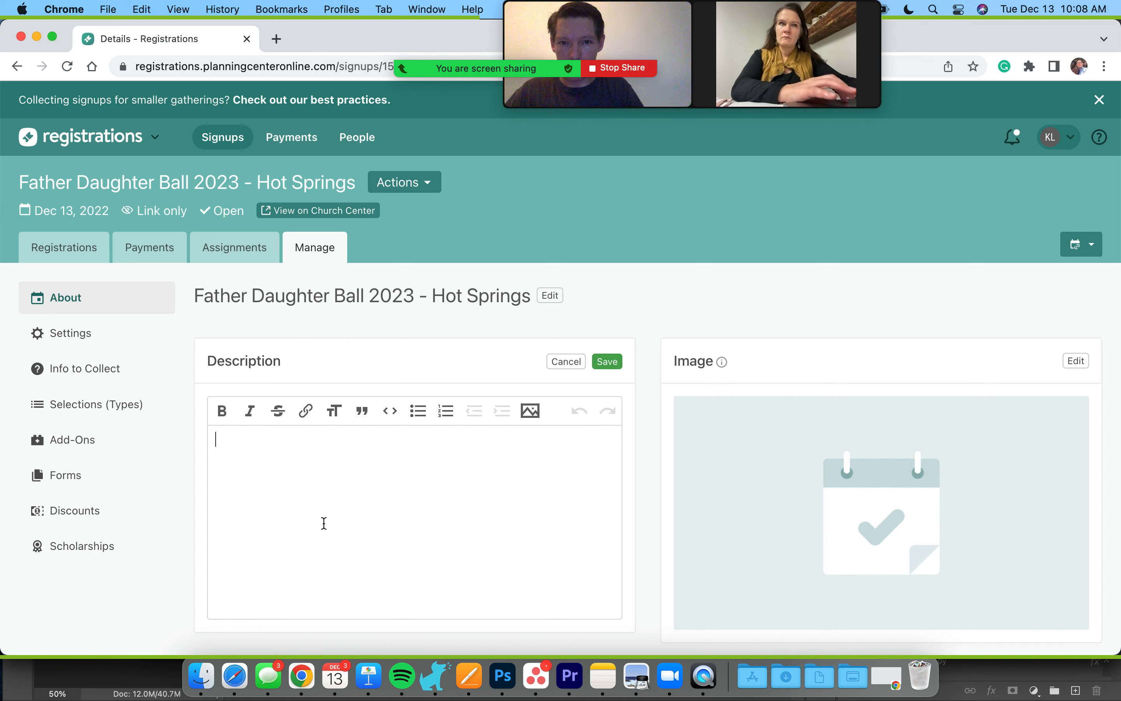
pyautogui.write('Calling all dads, ')
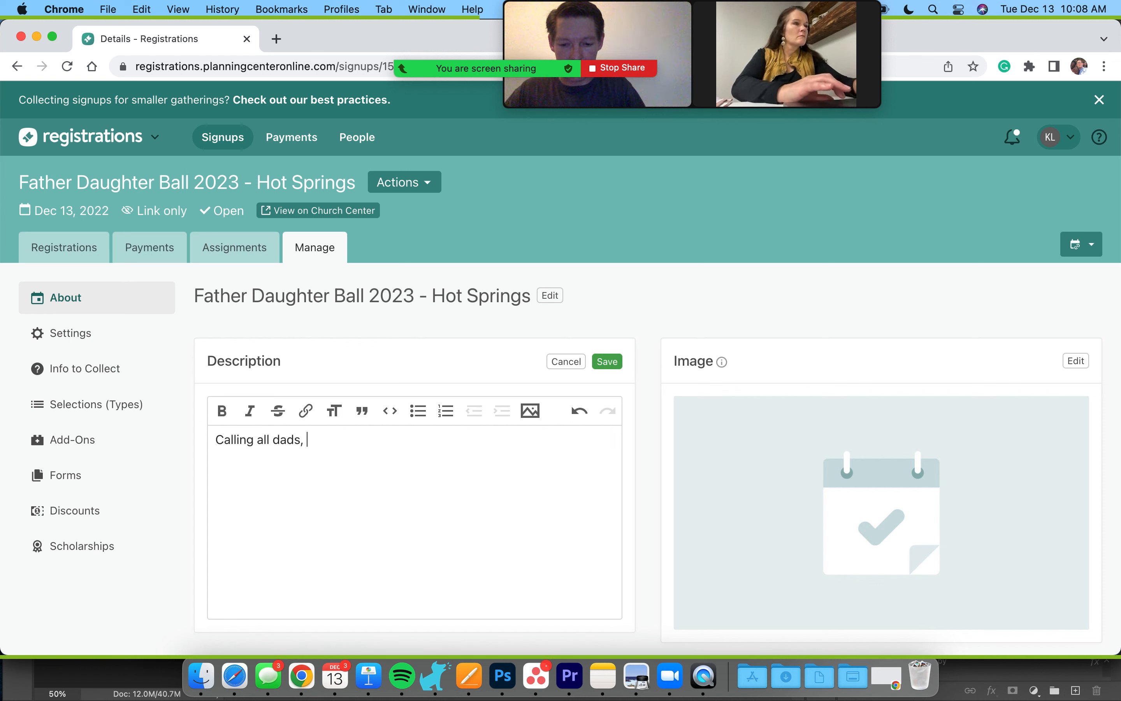
pyautogui.write('uncles, ')
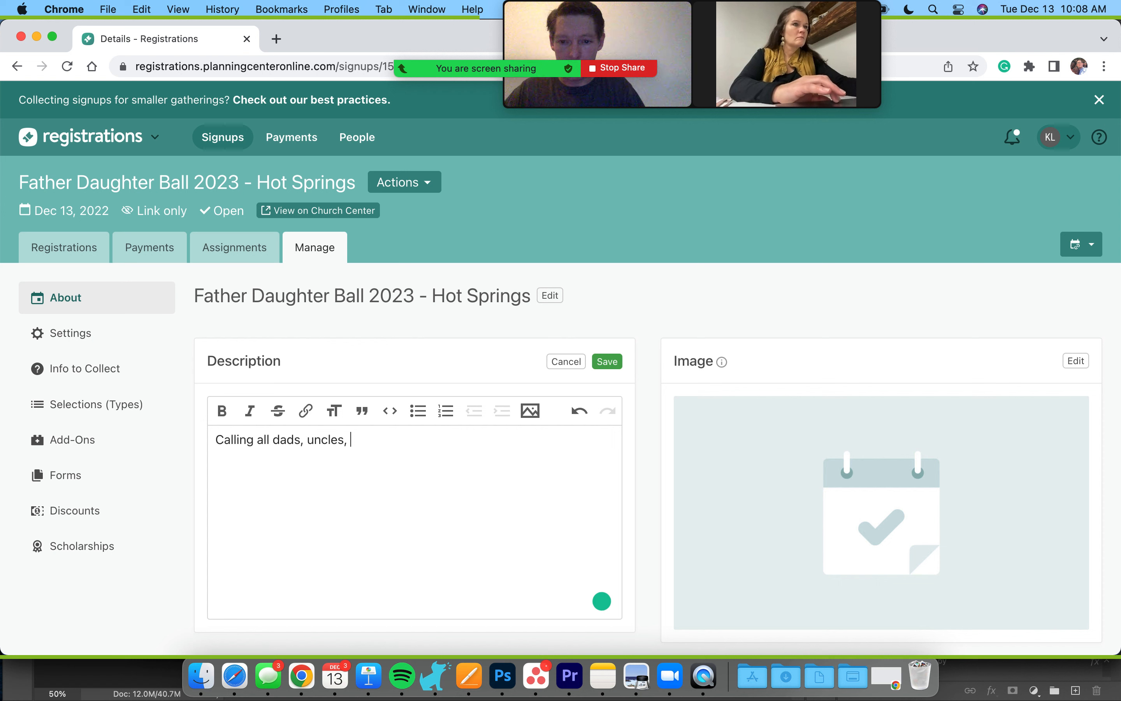
pyautogui.write('and')
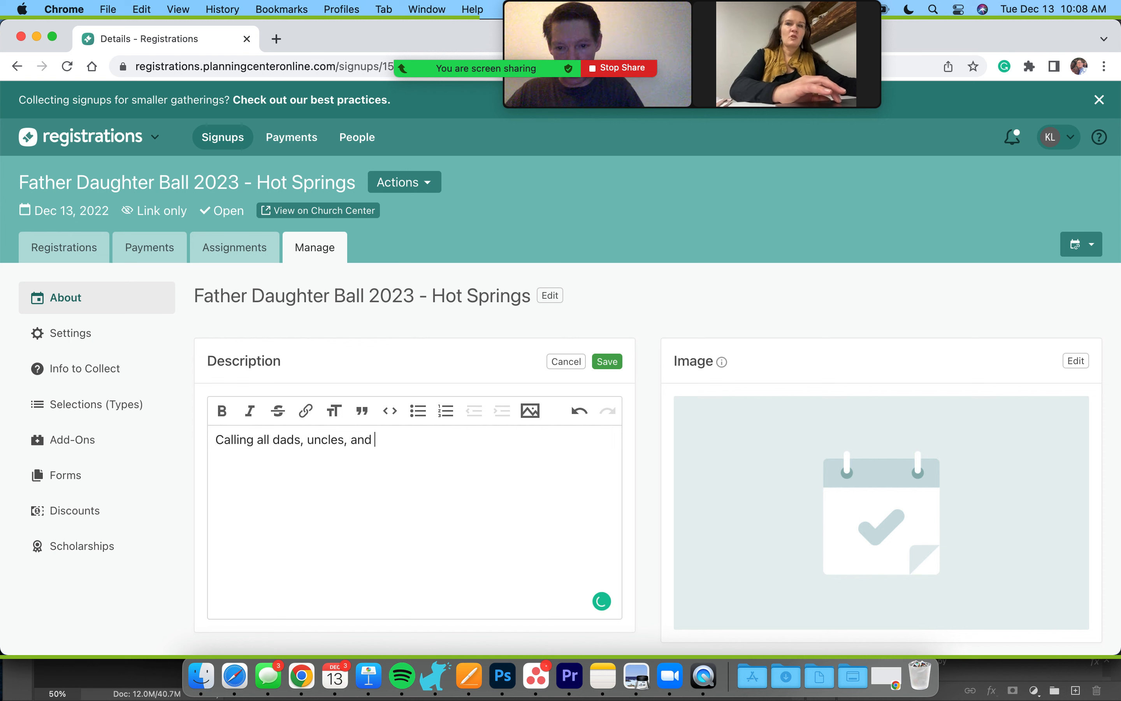
pyautogui.press('BackSpace')
pyautogui.press('BackSpace')
pyautogui.press('BackSpace')
pyautogui.press('BackSpace')
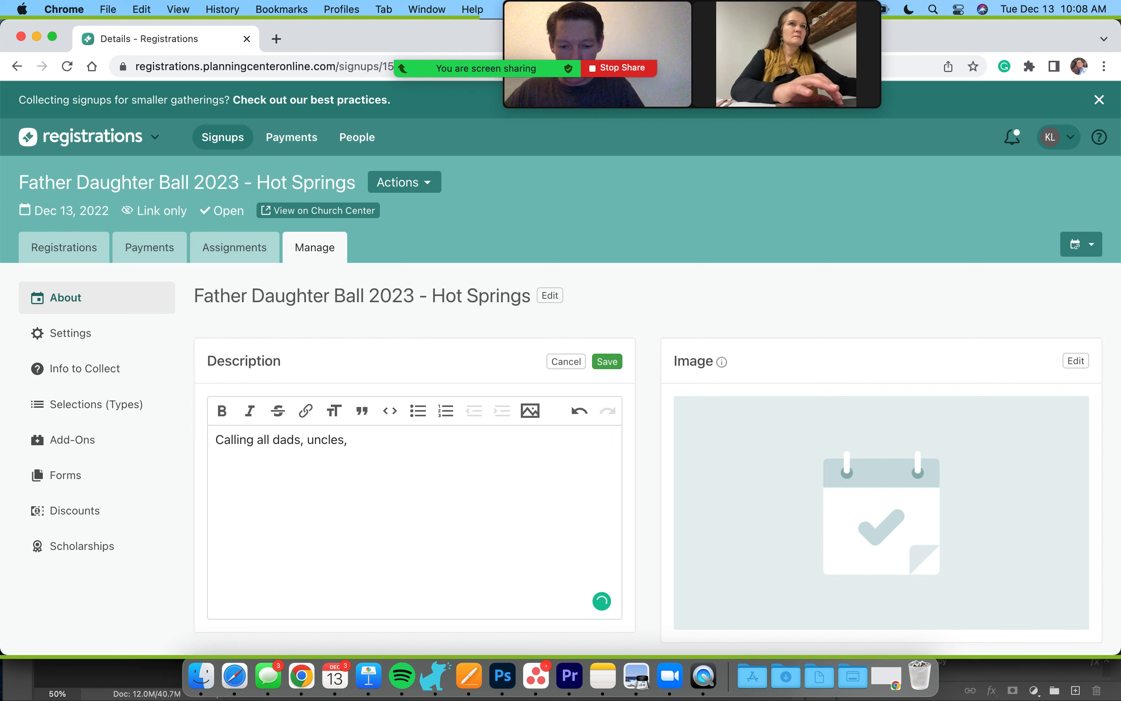
pyautogui.write('grand')
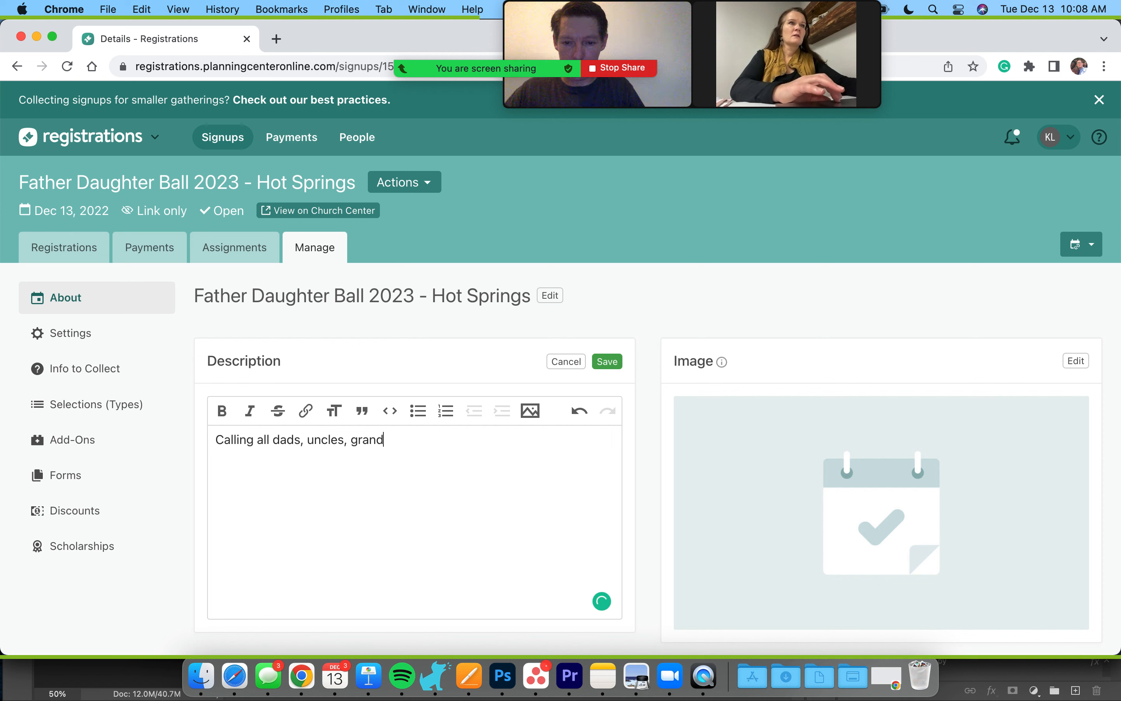
pyautogui.write('fathers')
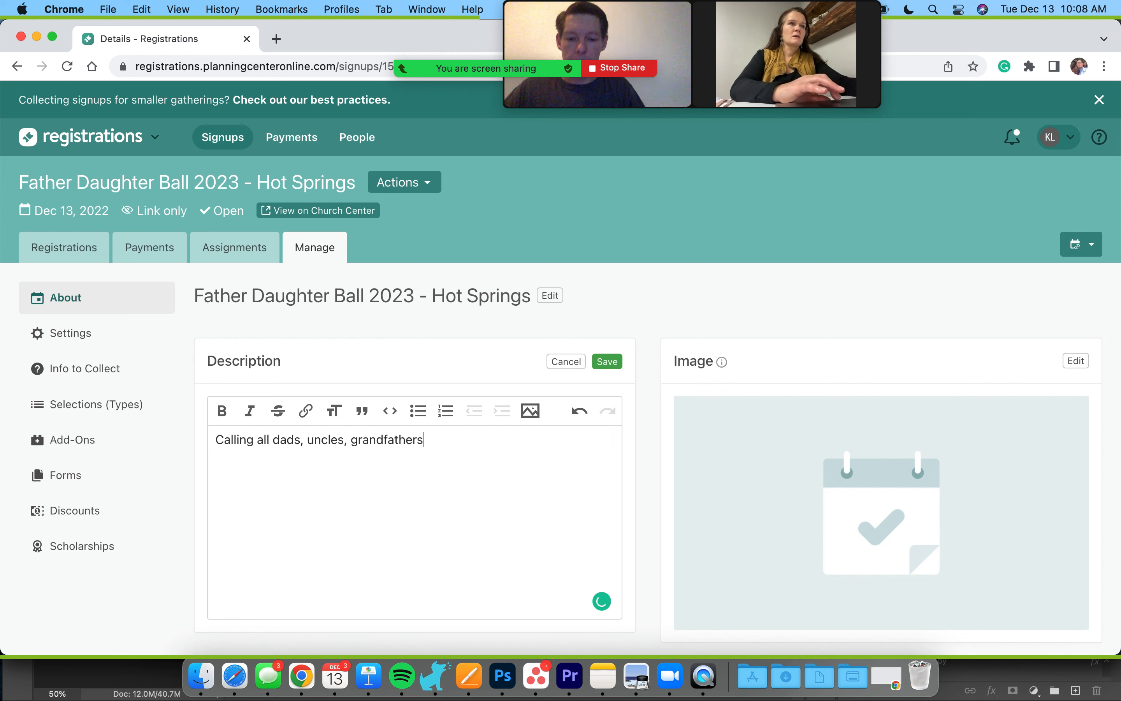
# Step: Continue the description with ", and... You are cordially invited to create a special night that will make your "daughter" feel like a princess."
pyautogui.write(', and other men ')
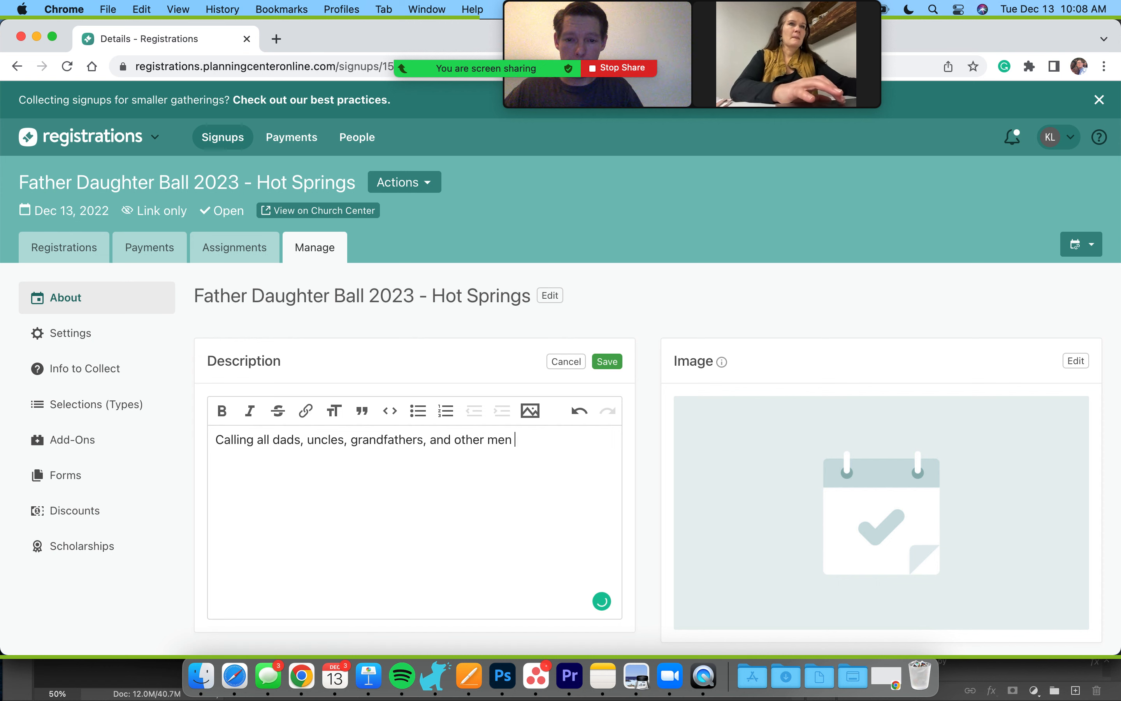
pyautogui.write('who')
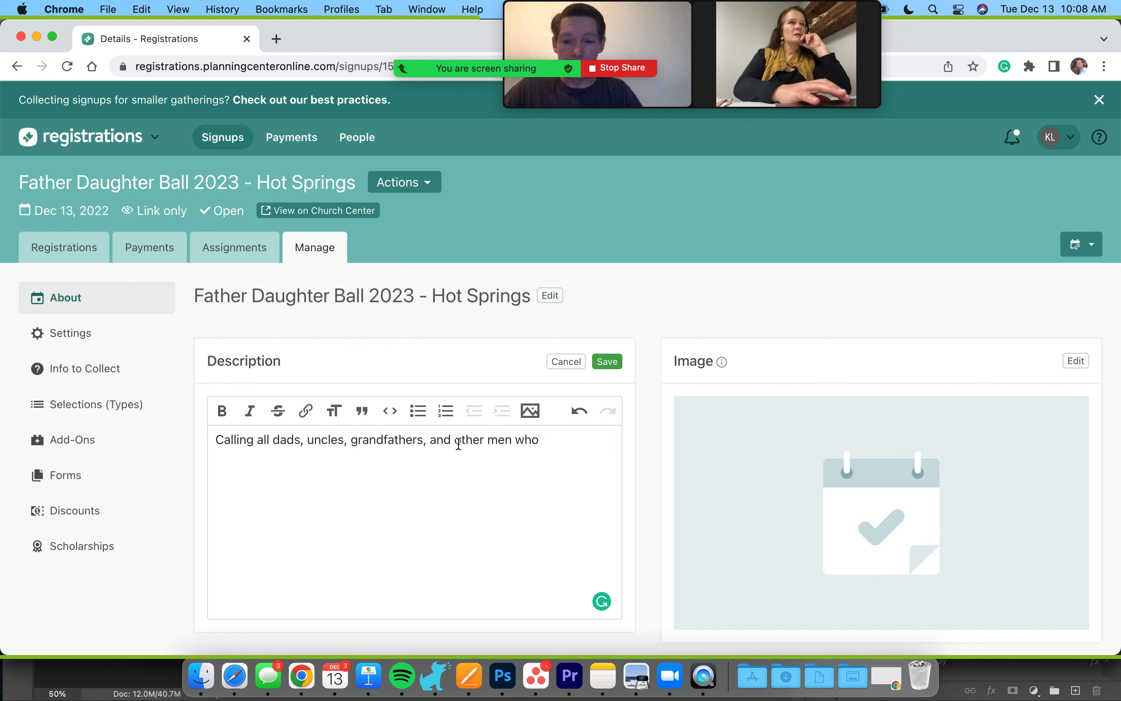
pyautogui.press('BackSpace')
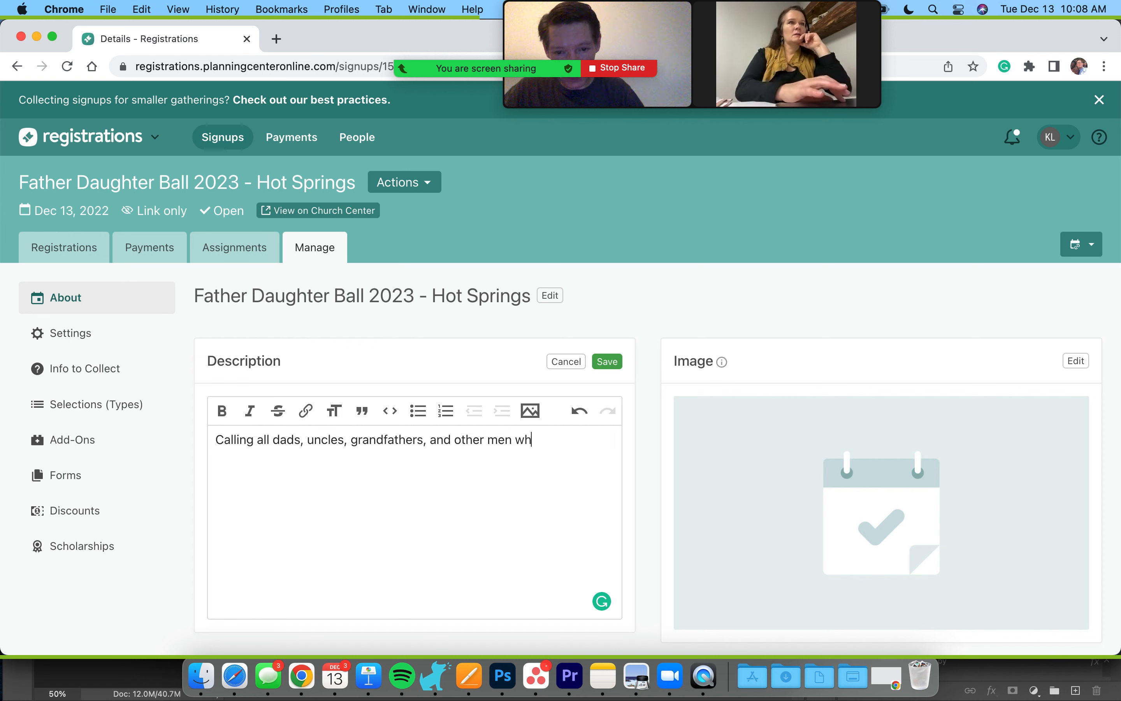
pyautogui.press('BackSpace')
pyautogui.press('BackSpace')
pyautogui.press('BackSpace')
pyautogui.press('BackSpace')
pyautogui.press('BackSpace')
pyautogui.press('BackSpace')
pyautogui.press('BackSpace')
pyautogui.press('BackSpace')
pyautogui.press('BackSpace')
pyautogui.press('BackSpace')
pyautogui.press('BackSpace')
pyautogui.press('BackSpace')
pyautogui.press('BackSpace')
pyautogui.write('... You are cordially invited to')
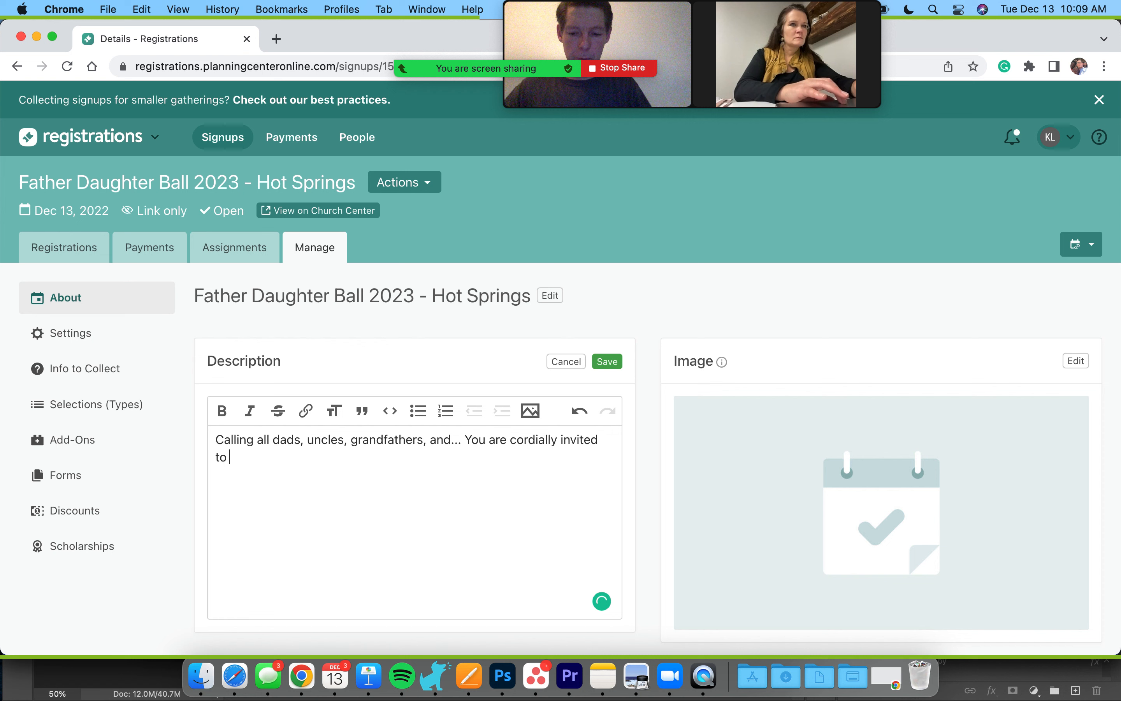
pyautogui.write('create a special night that will make your "daughter" feel like a')
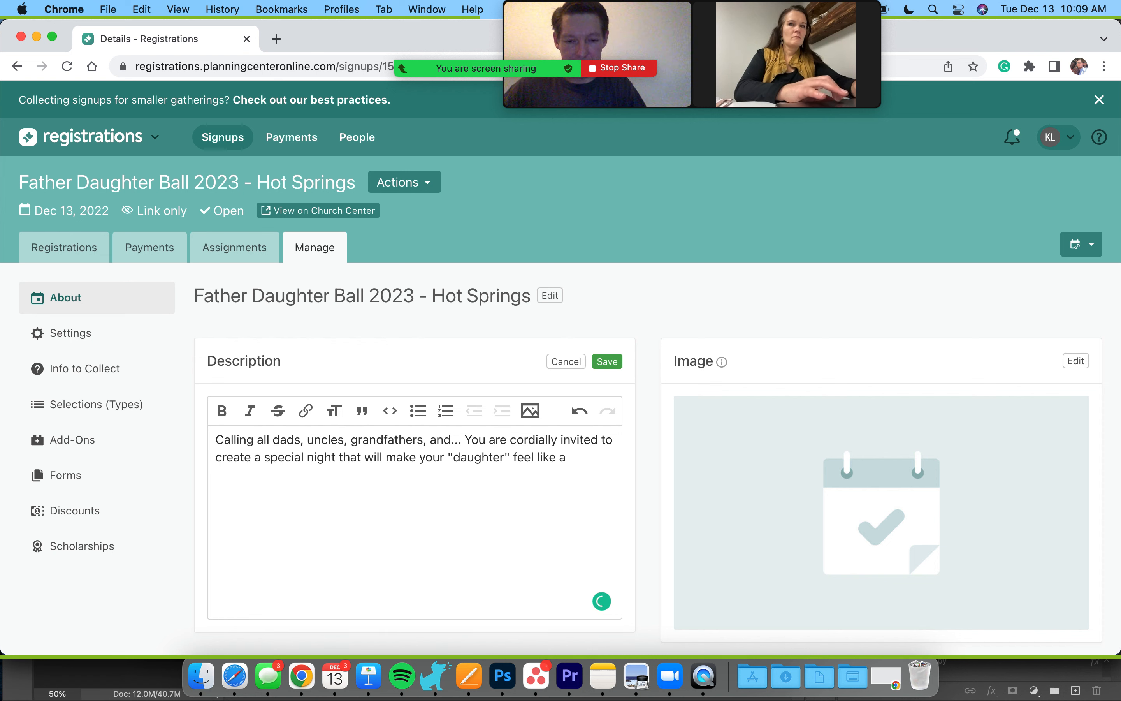
pyautogui.write('princess.')
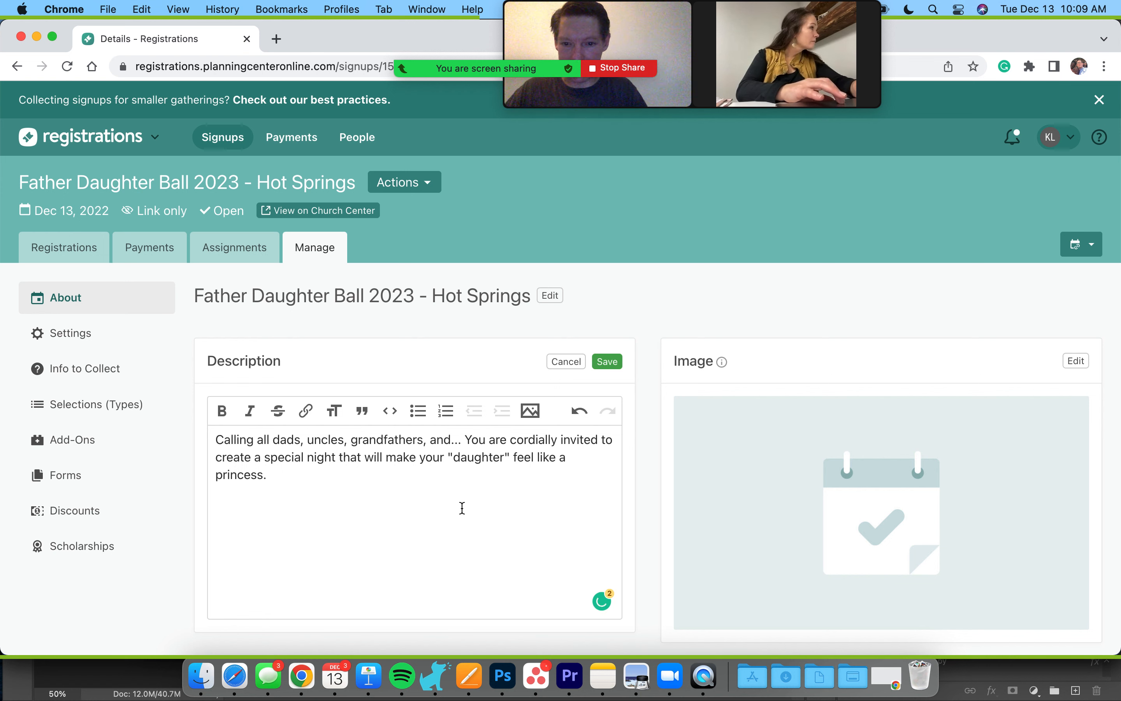
# Step: Add "Join us for a magical evening filled with dinner, dancing, photos, and other memorable moments that you will not want to miss." and save the description
pyautogui.write('Join us for a speci')
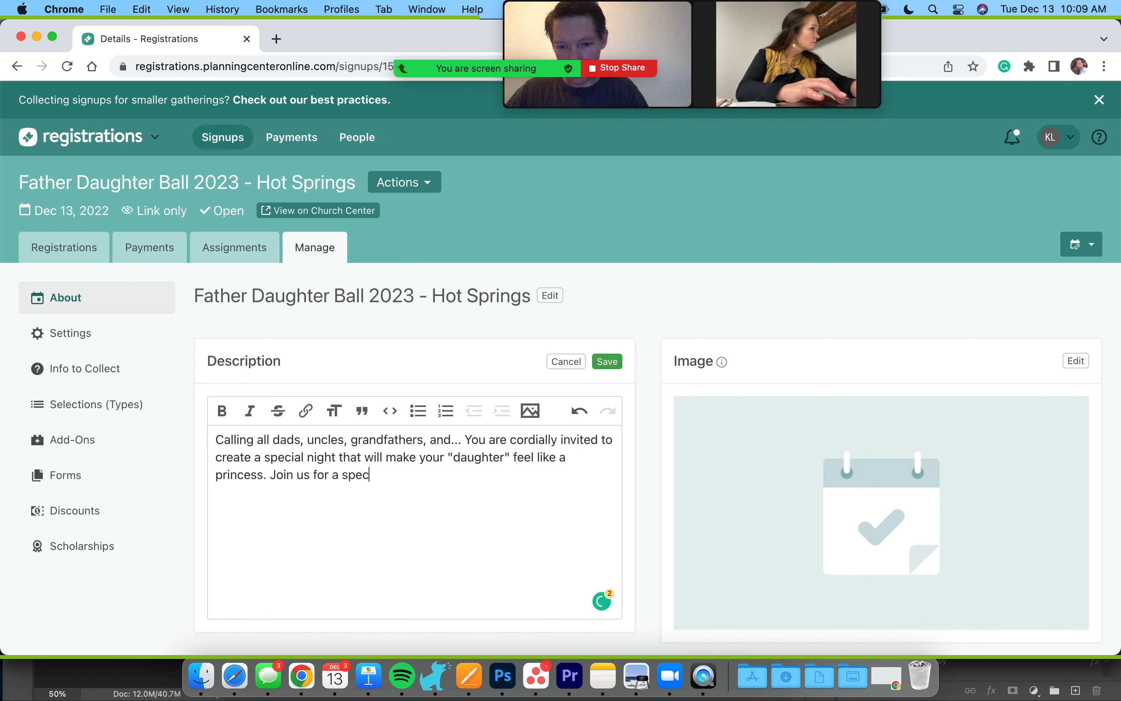
pyautogui.press('BackSpace')
pyautogui.press('BackSpace')
pyautogui.press('BackSpace')
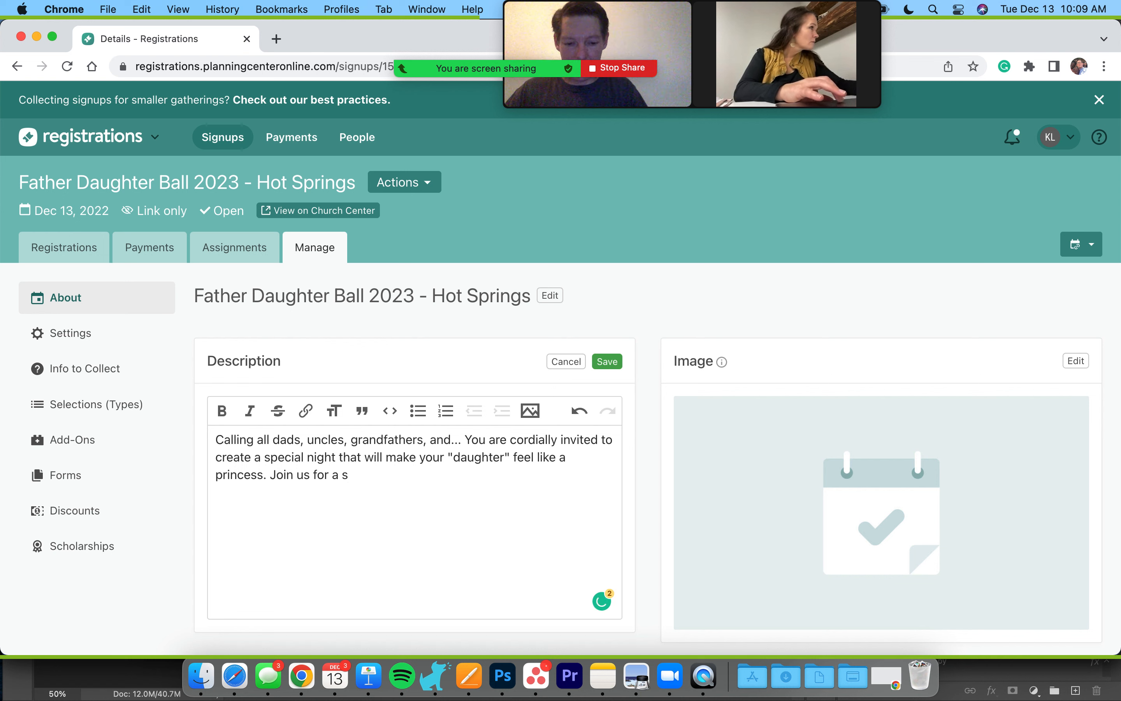
pyautogui.press('BackSpace')
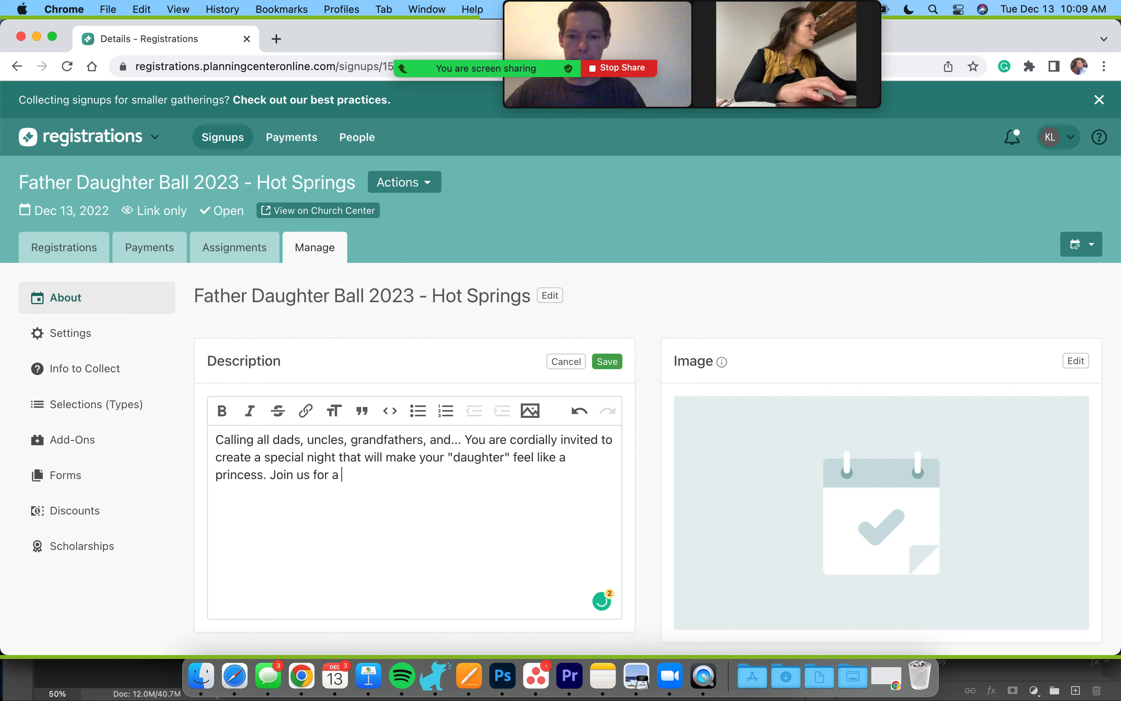
pyautogui.write('magical evening of')
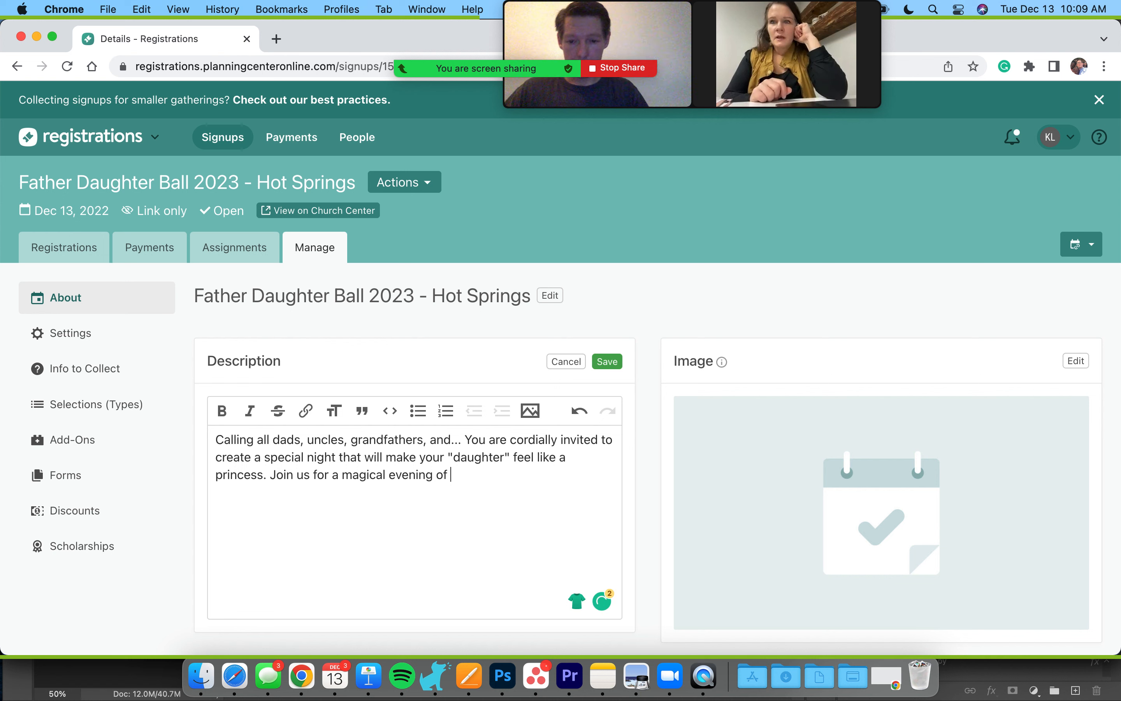
pyautogui.press('BackSpace')
pyautogui.press('BackSpace')
pyautogui.press('BackSpace')
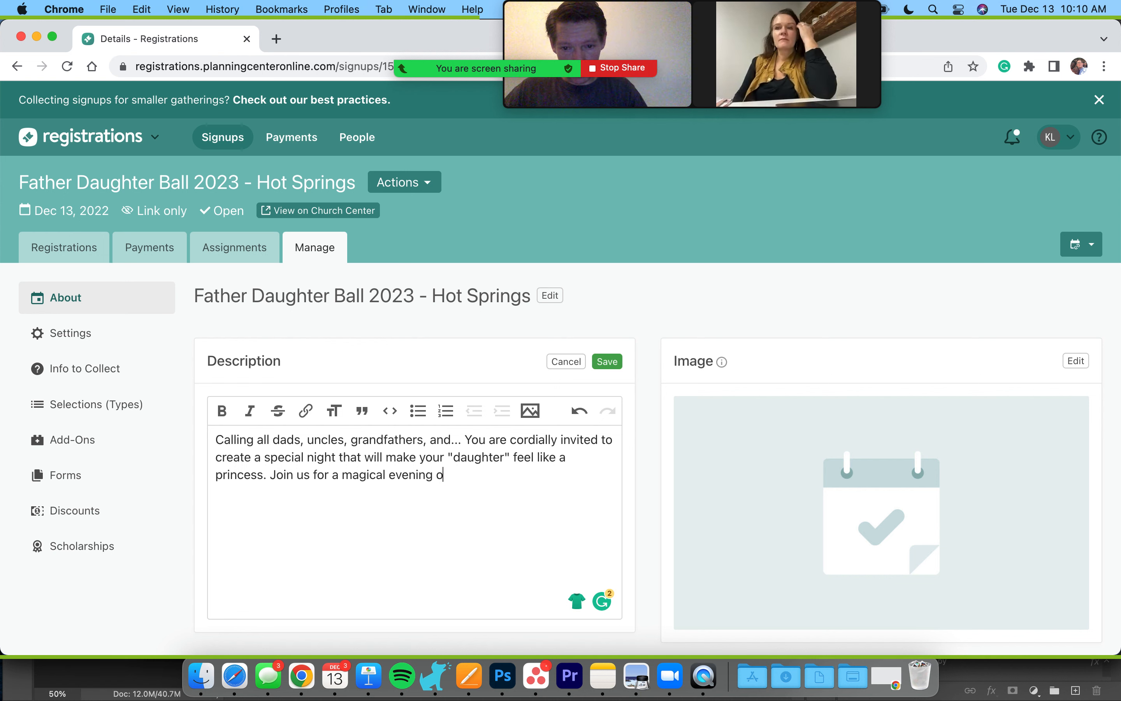
pyautogui.write('f')
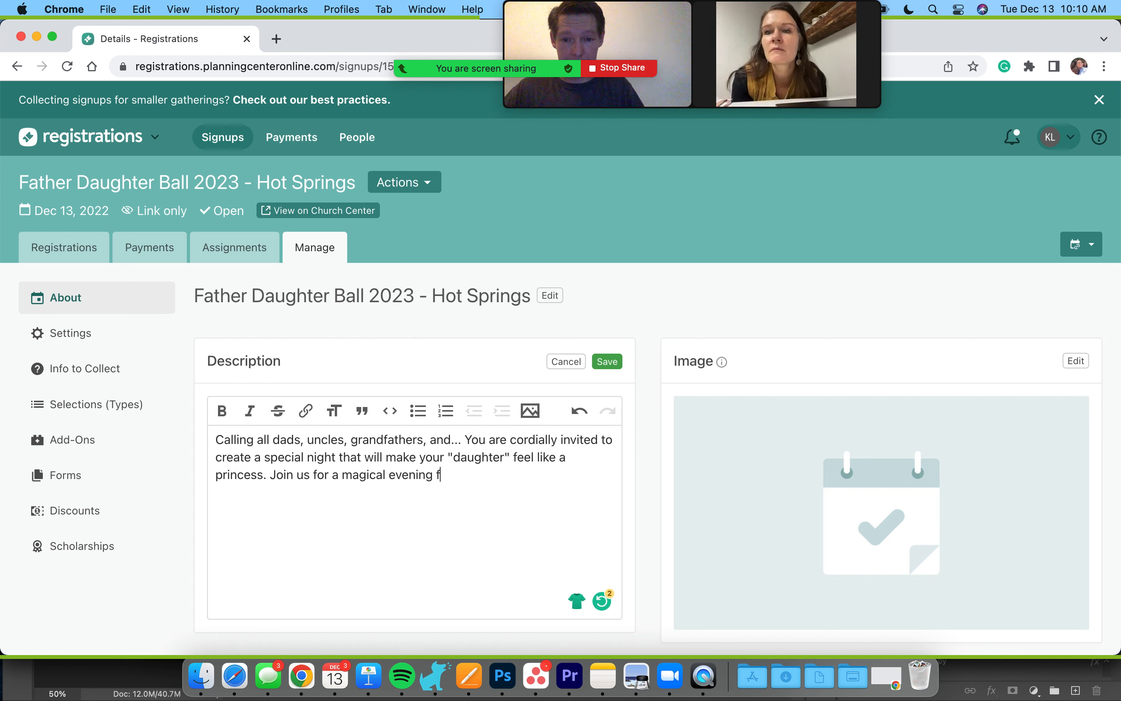
pyautogui.write('illed with dinner, dancing, ')
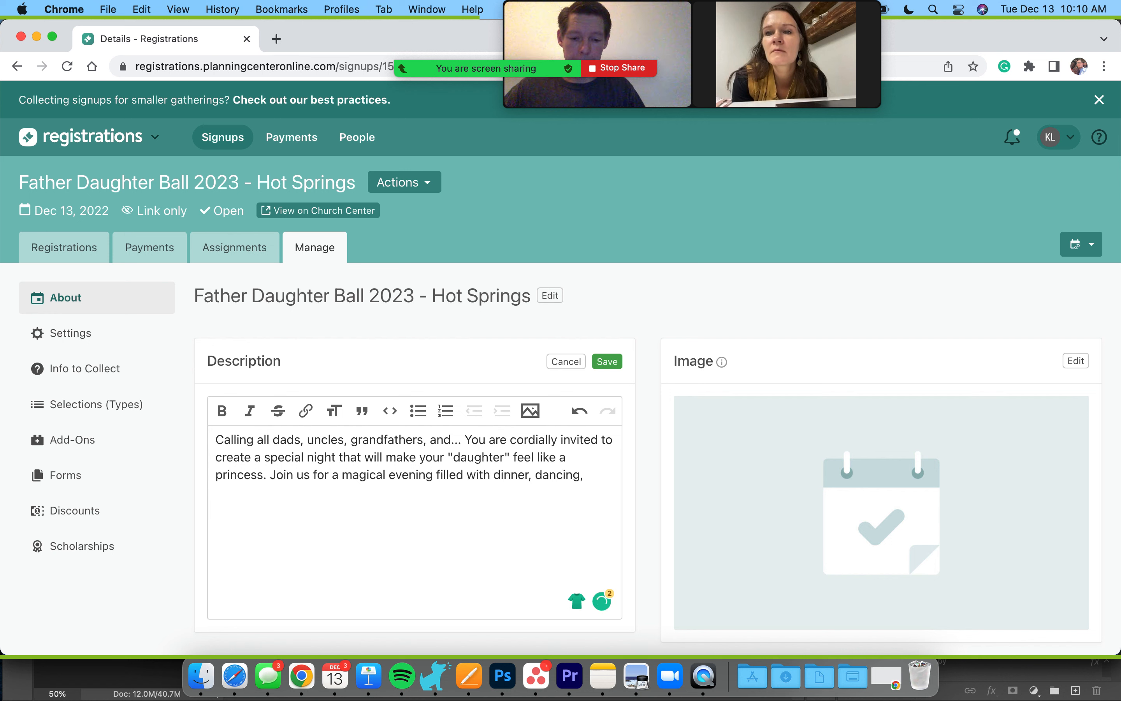
pyautogui.write('photos,')
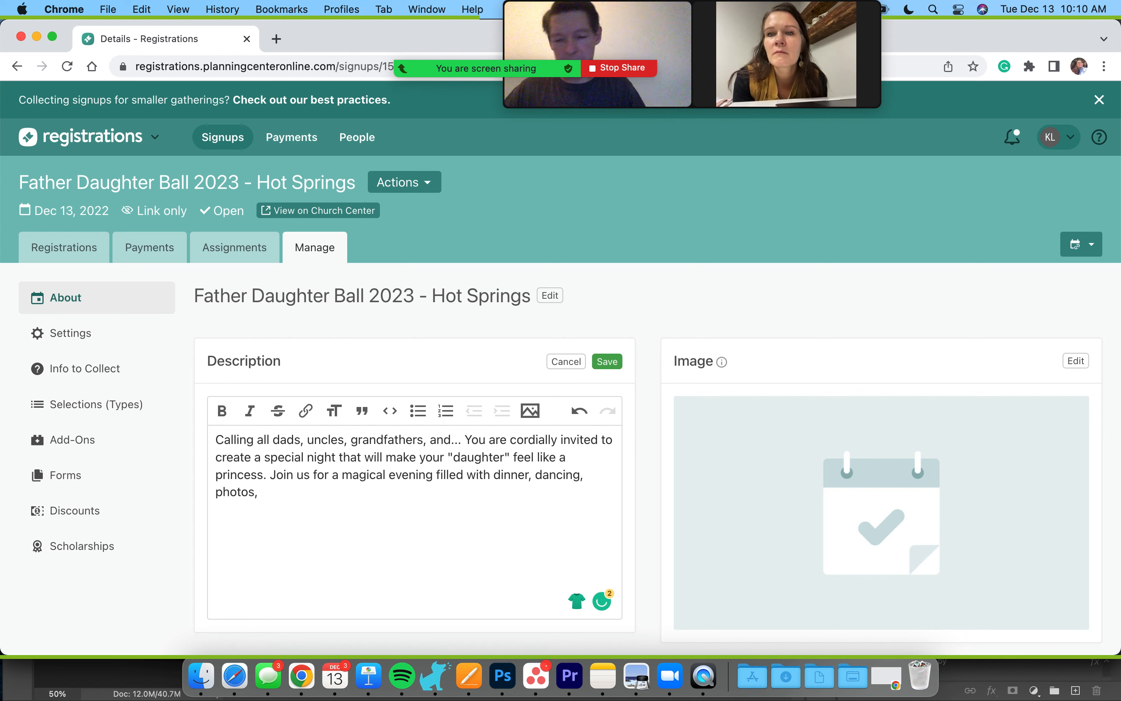
pyautogui.write(' and other')
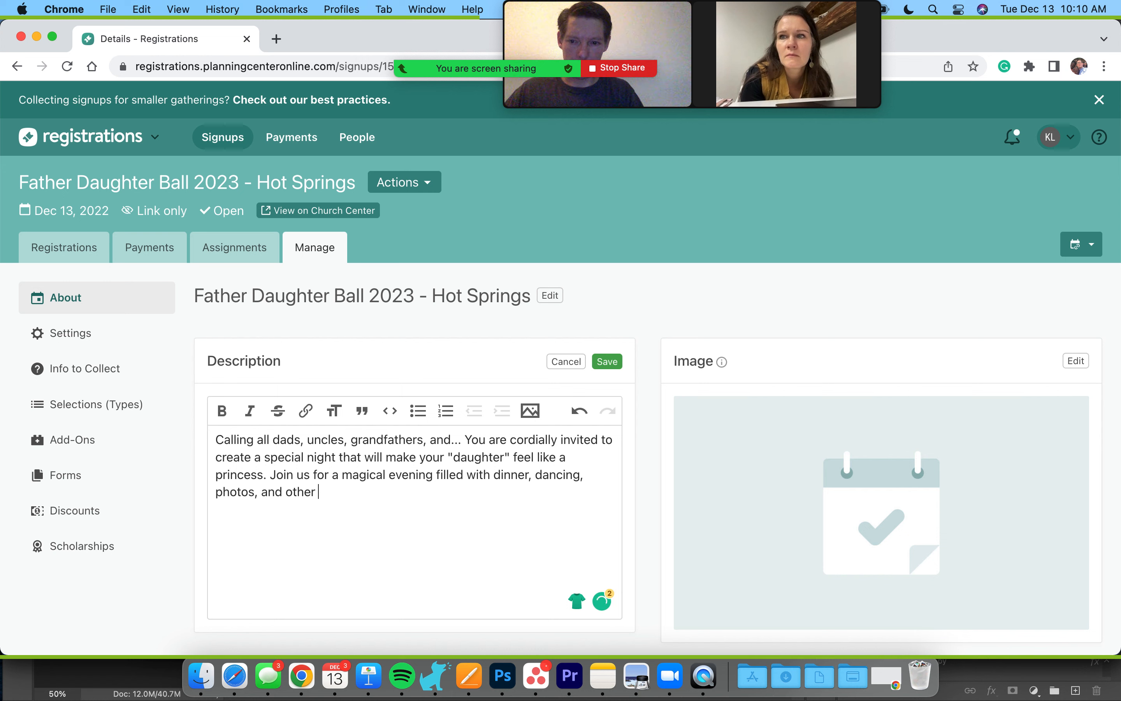
pyautogui.write('memorable moments that you will not want to miss.')
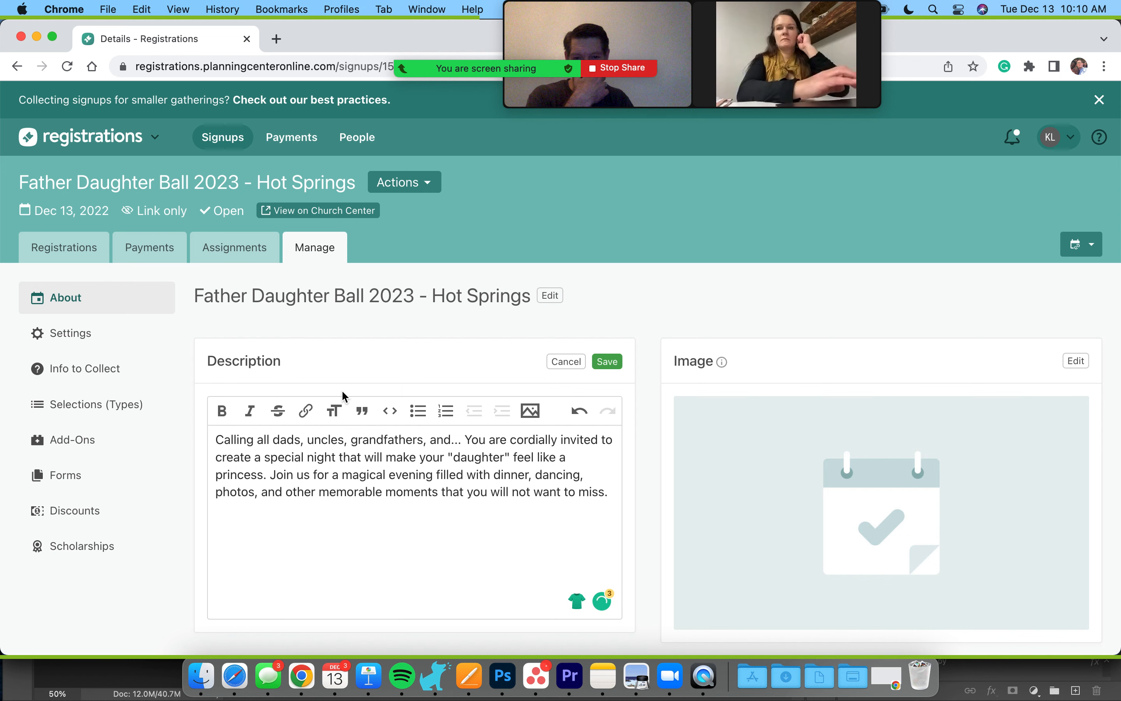
pyautogui.click(242, 345)
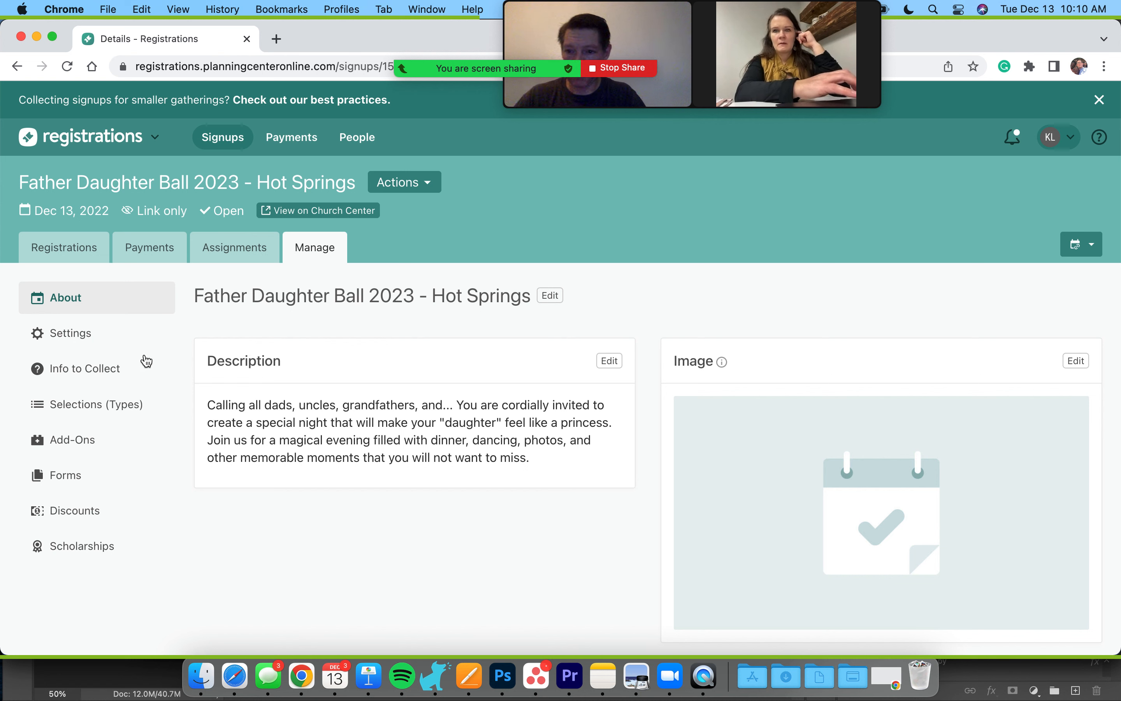
# Step: On the signup's About page, set the location to Hot Springs and save it
pyautogui.click(94, 371)
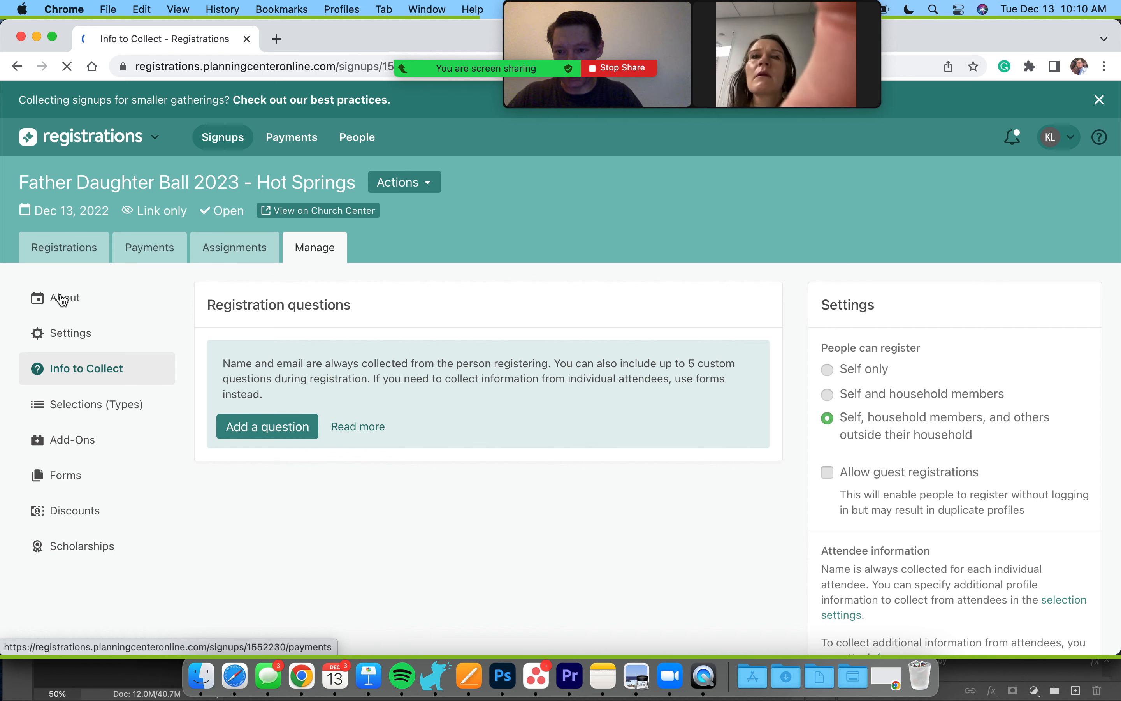
pyautogui.click(61, 304)
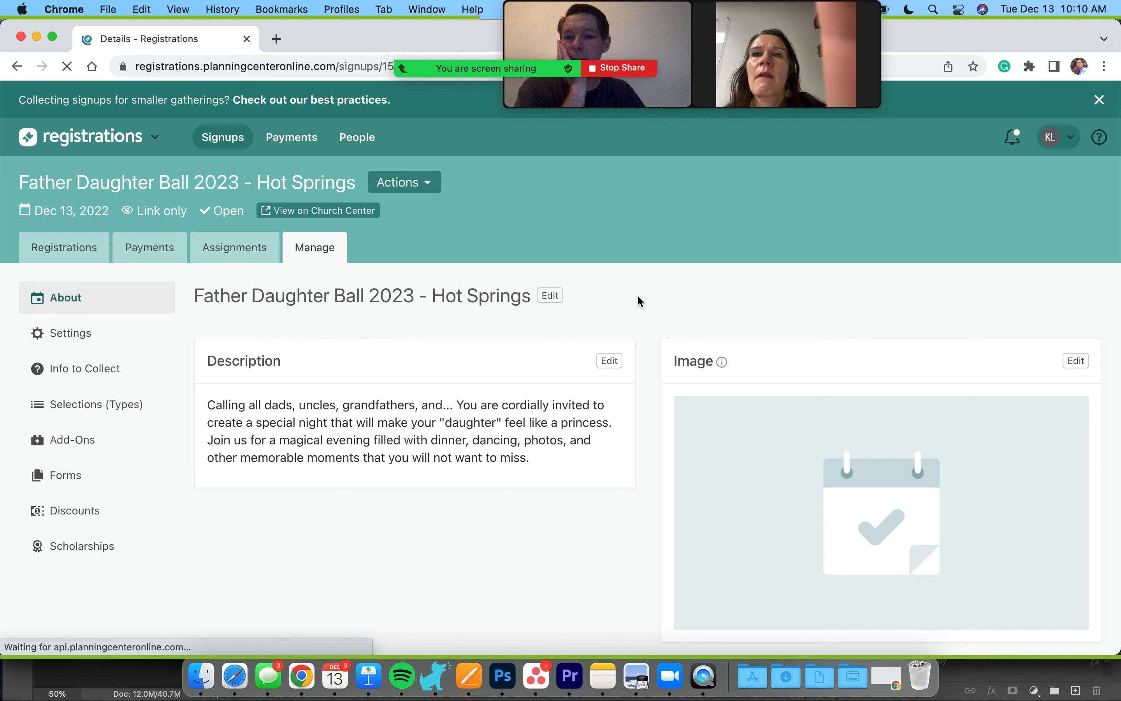
pyautogui.scroll(-3, 945, 528)
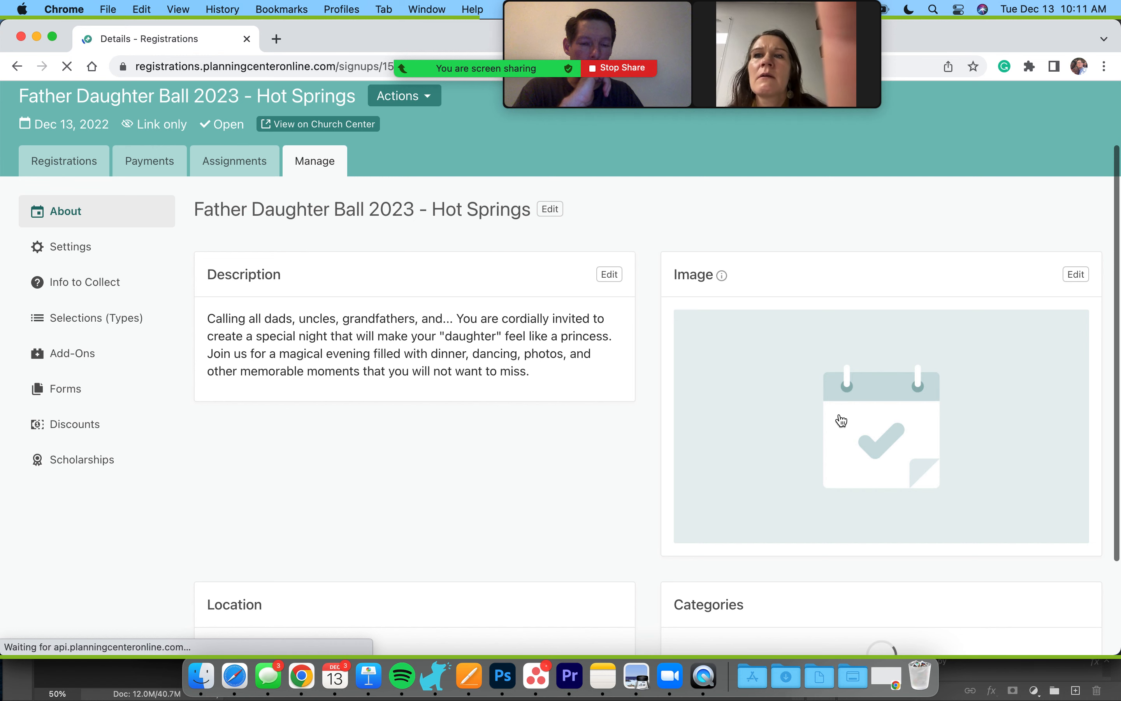
pyautogui.scroll(3, 842, 421)
pyautogui.scroll(-3, 842, 421)
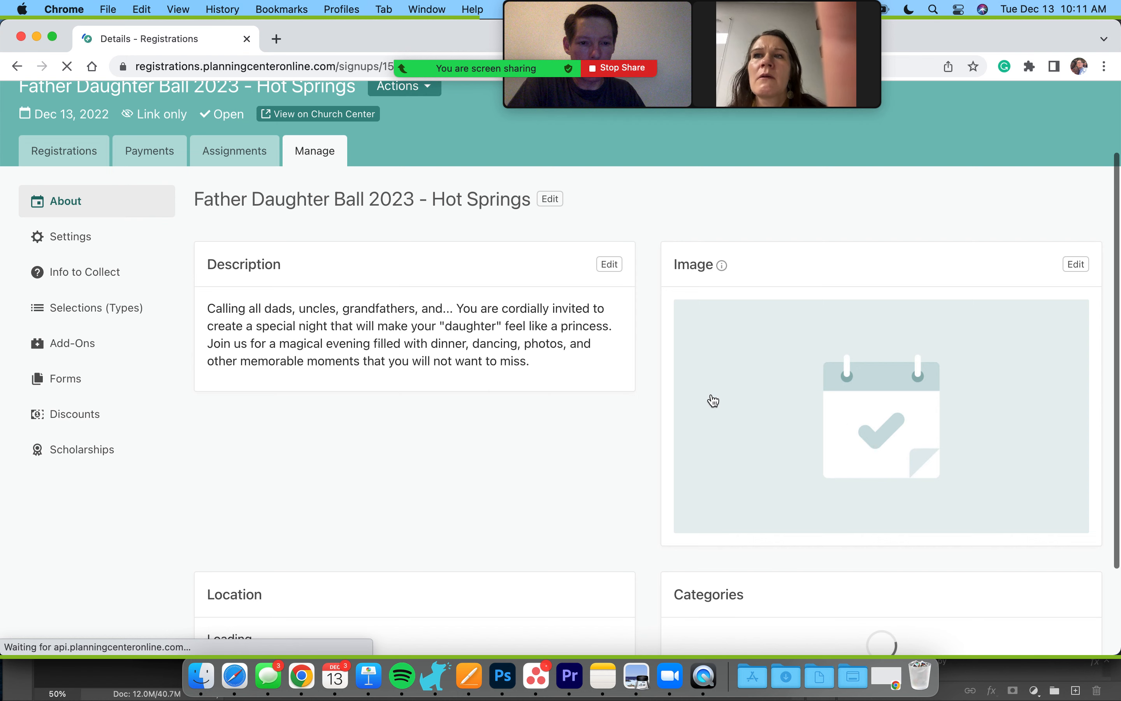
pyautogui.scroll(-3, 842, 421)
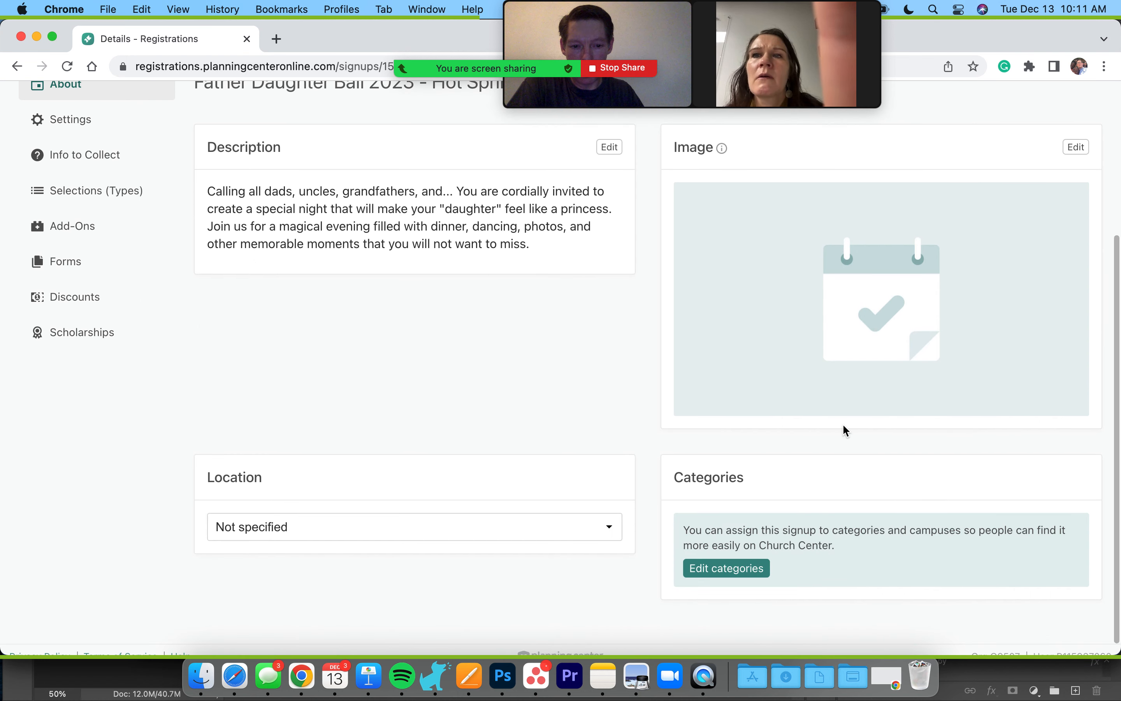
pyautogui.scroll(-1, 843, 423)
pyautogui.click(551, 510)
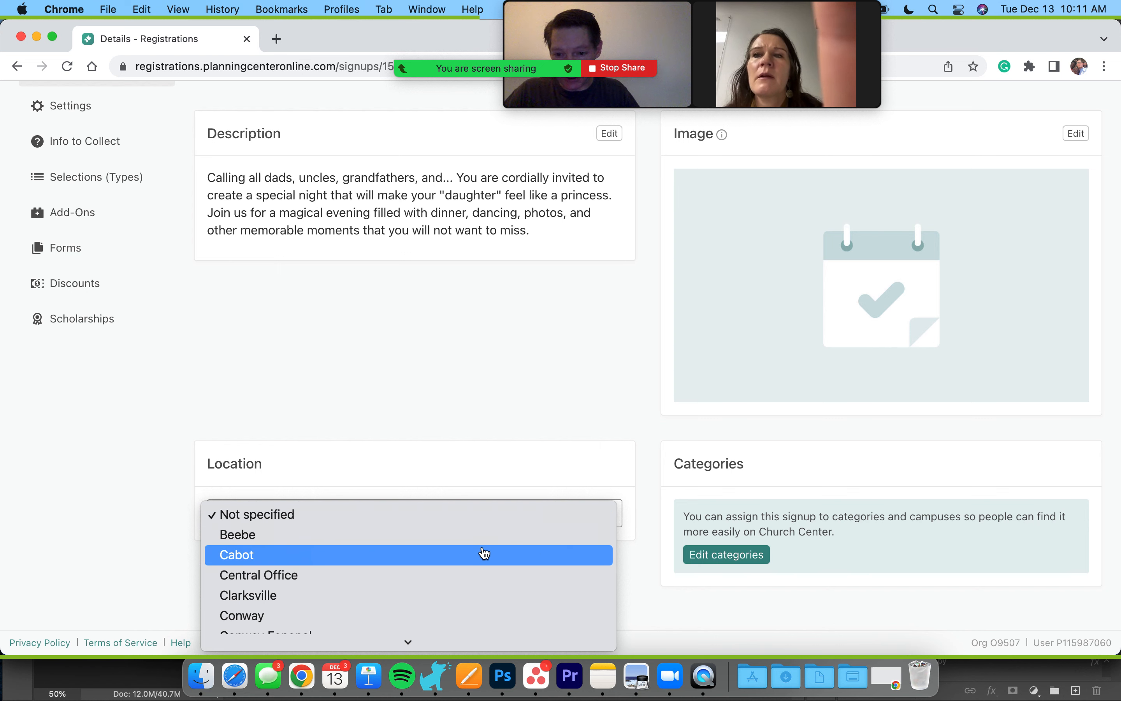
pyautogui.scroll(-5, 485, 554)
pyautogui.click(358, 499)
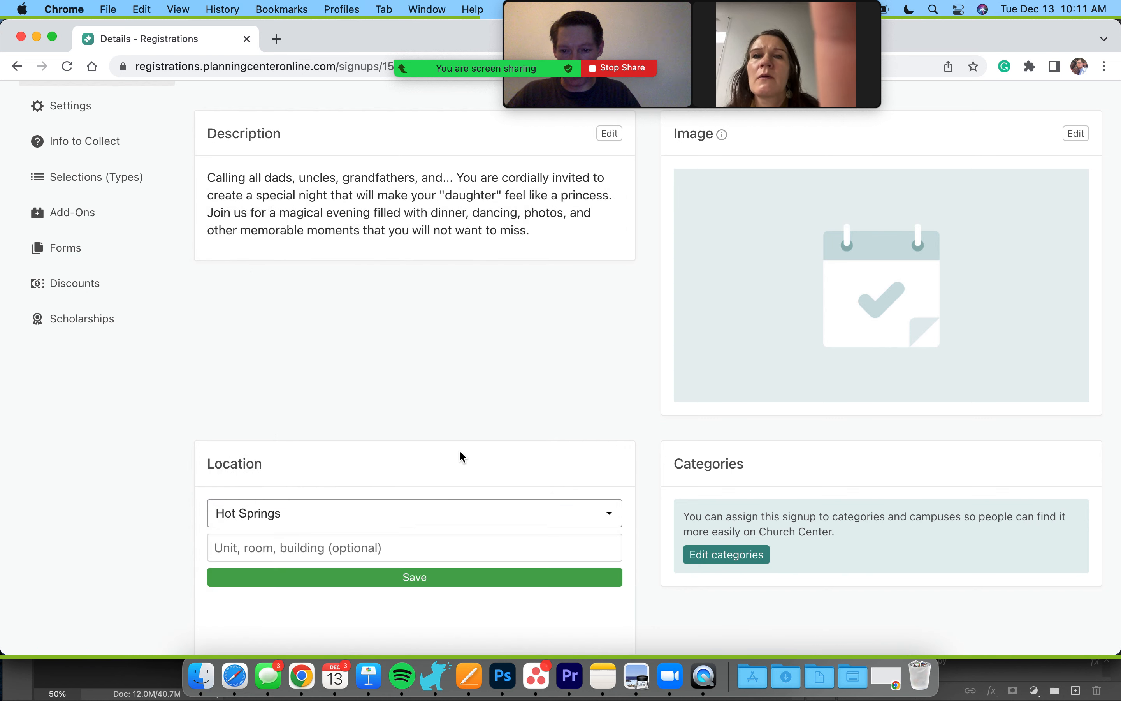
pyautogui.scroll(-1, 440, 519)
pyautogui.click(433, 542)
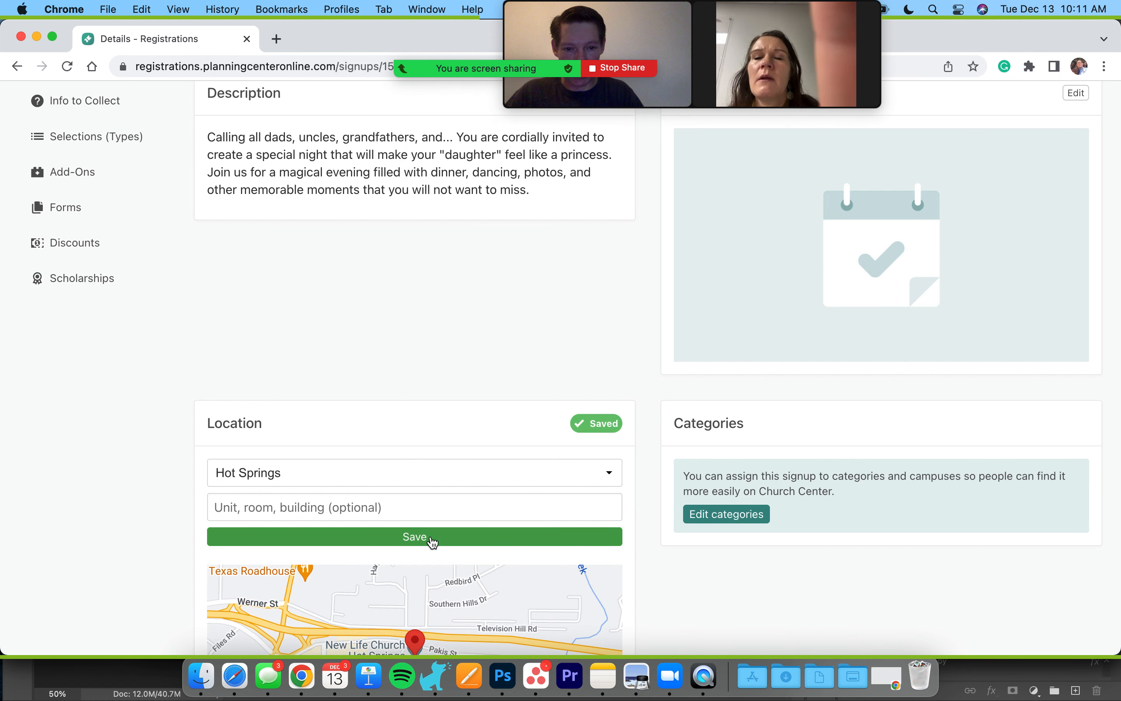
# Step: Assign the signup to the Events category and the Hot Springs campus, and save the categories
pyautogui.click(726, 515)
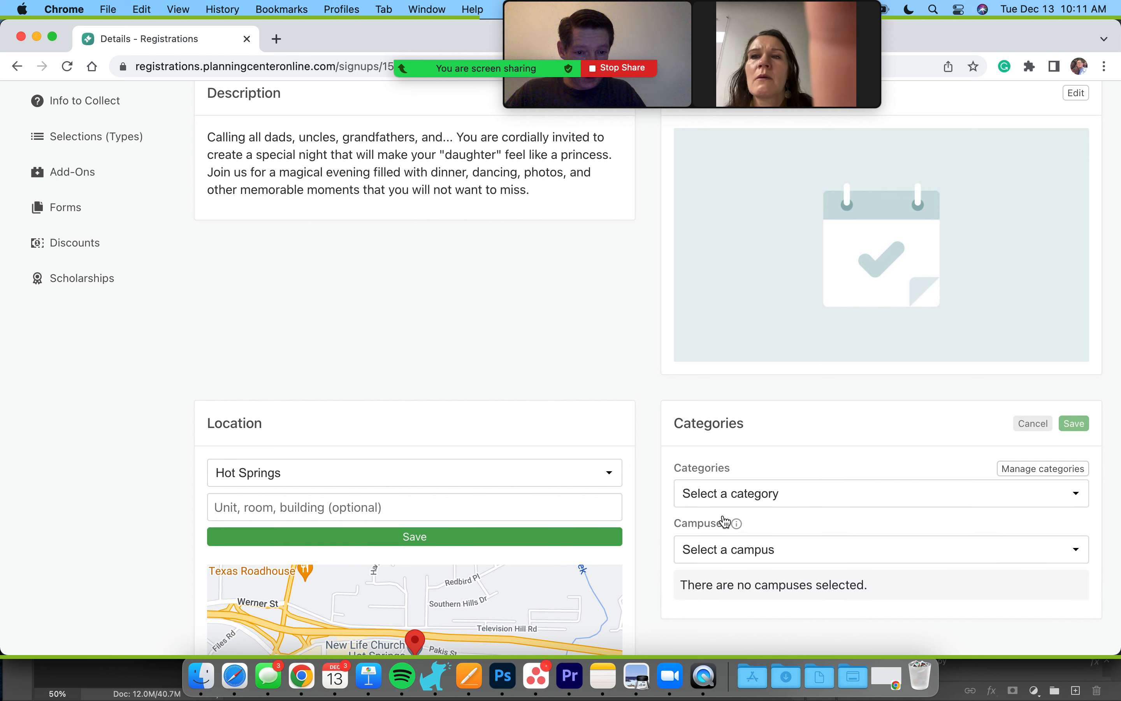
pyautogui.click(772, 501)
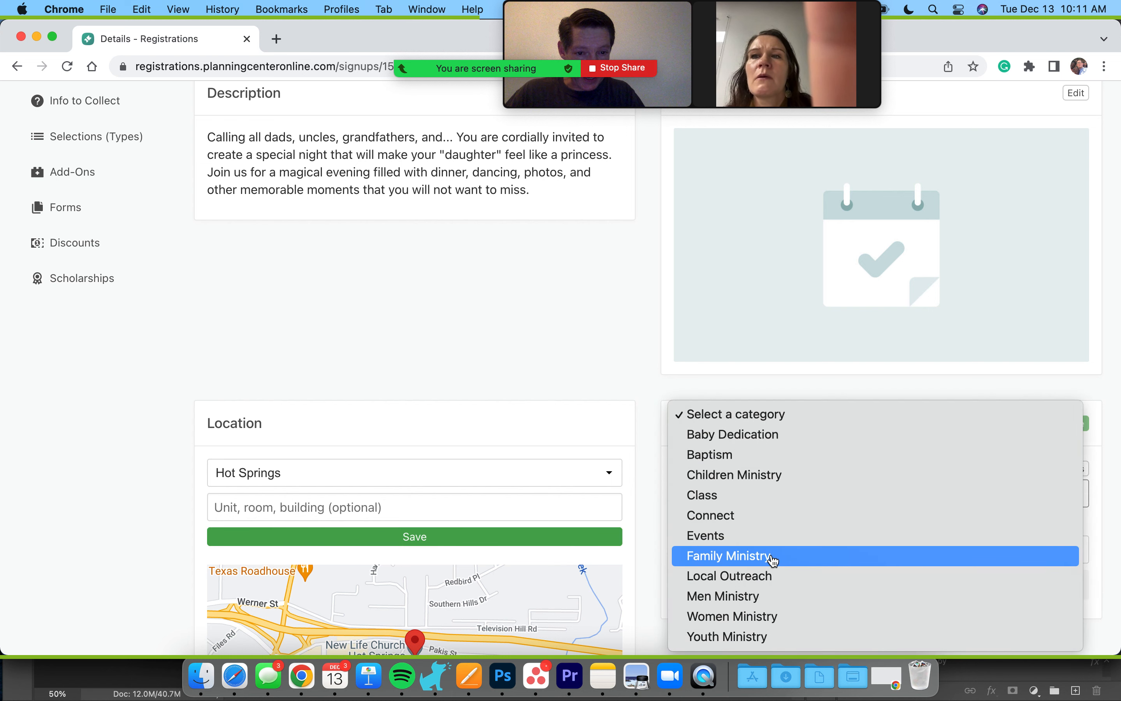
pyautogui.click(729, 537)
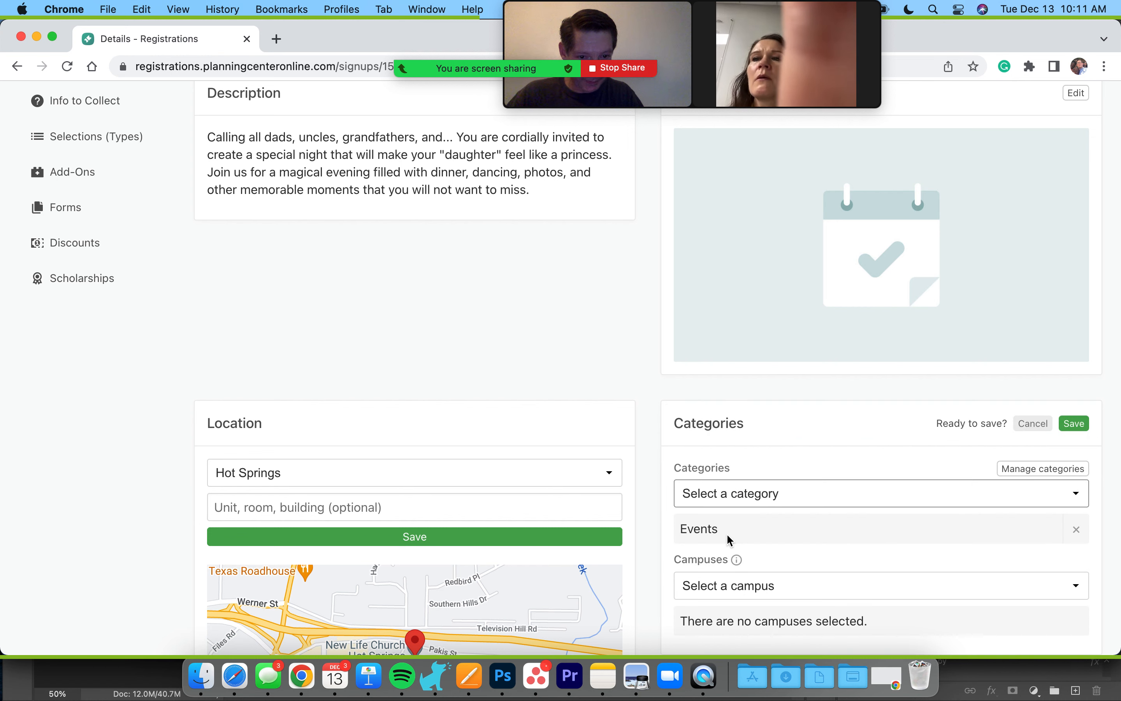
pyautogui.scroll(-1, 778, 540)
pyautogui.click(780, 543)
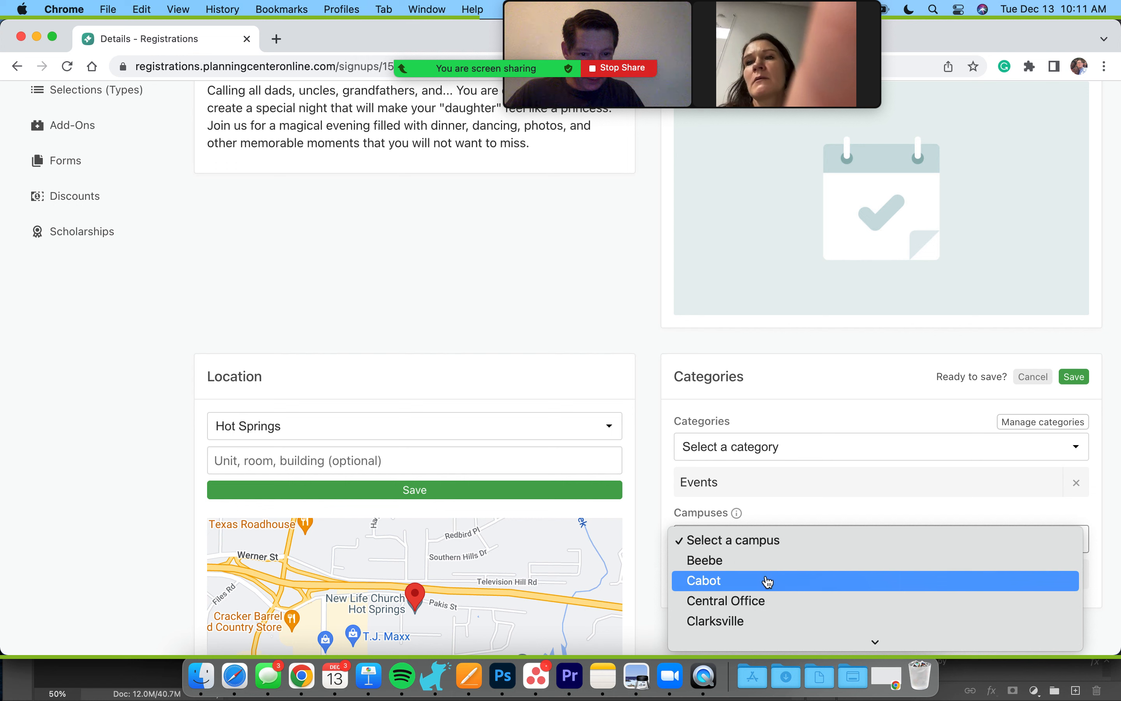
pyautogui.scroll(-5, 769, 581)
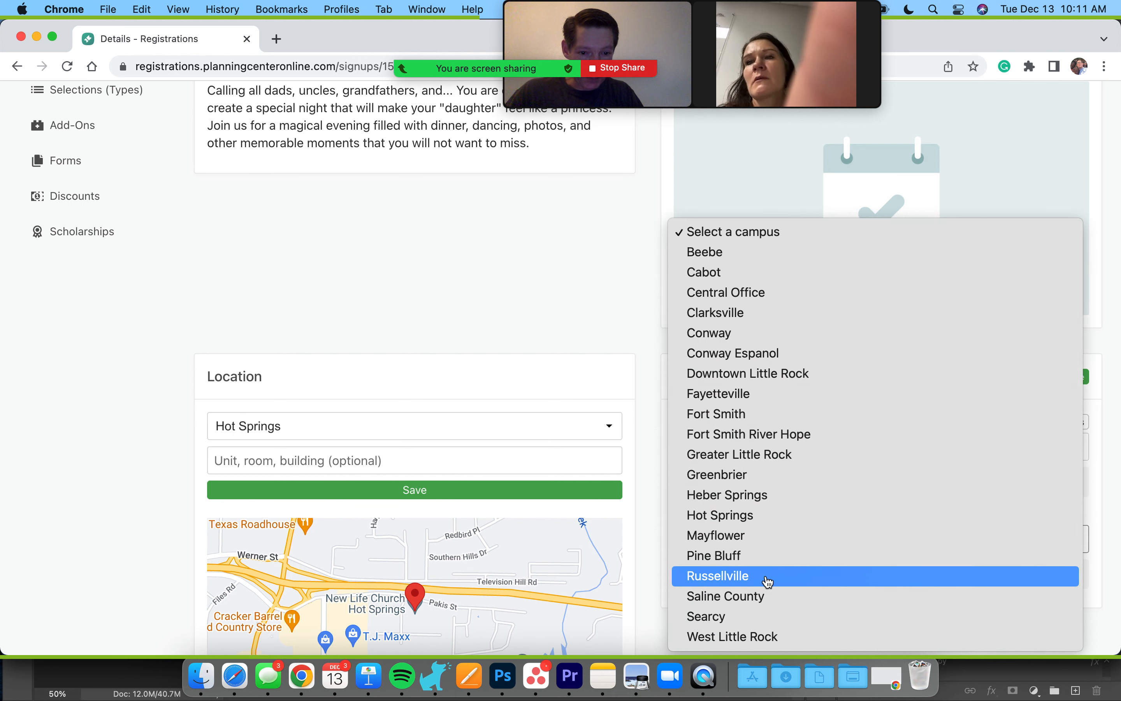
pyautogui.click(742, 515)
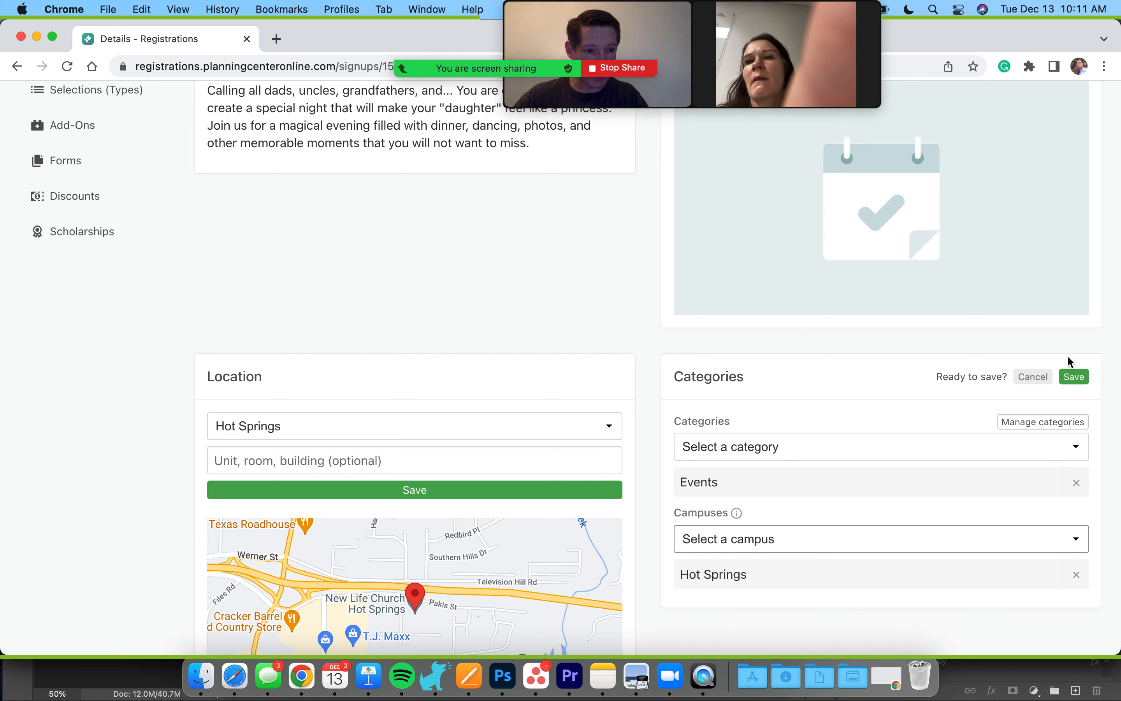
pyautogui.click(1075, 378)
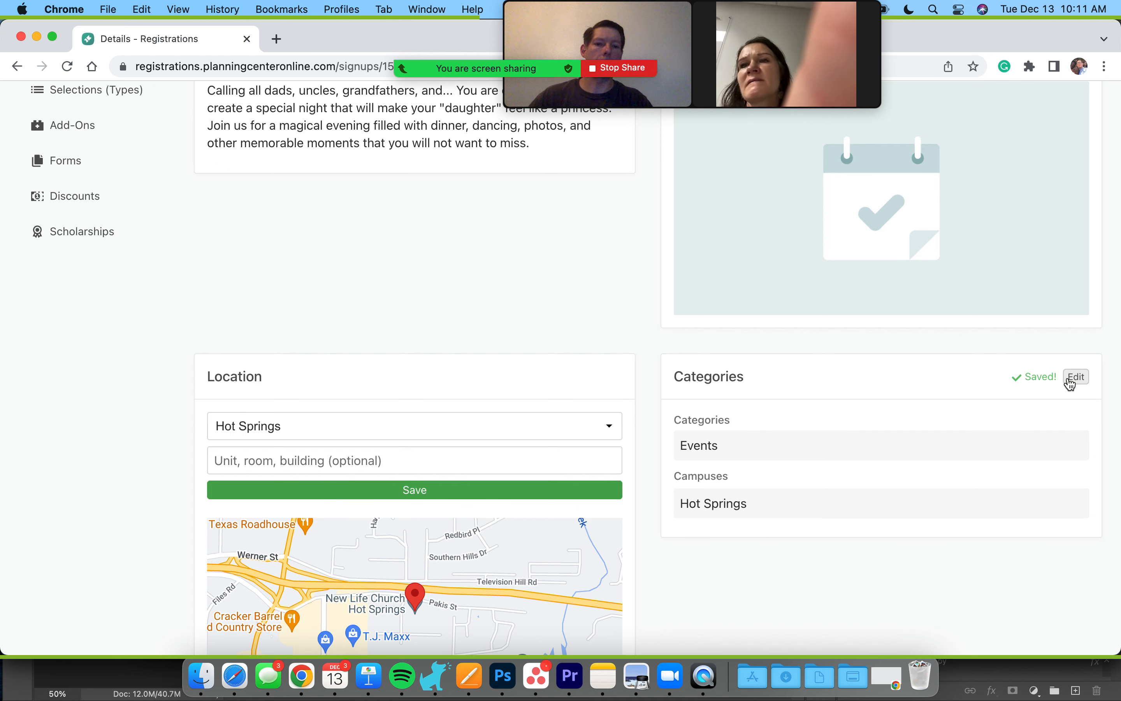
# Step: In the signup's settings, change the support contact to the administrator responsible for registrants' questions and save it
pyautogui.scroll(5, 783, 359)
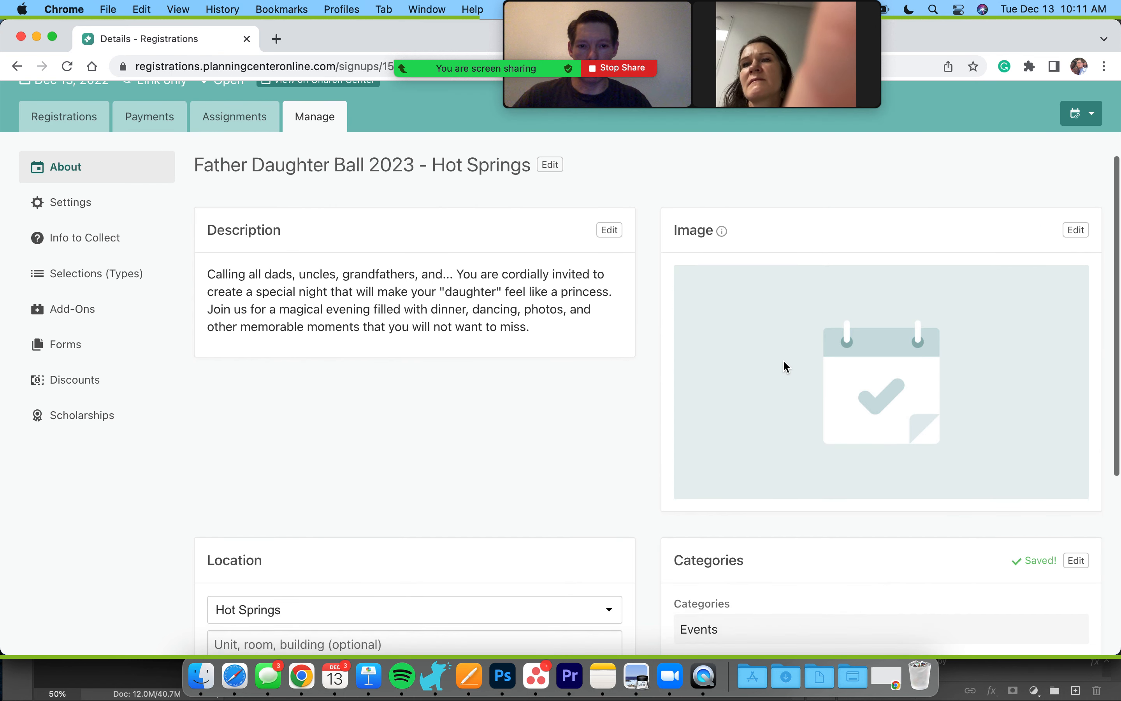
pyautogui.click(69, 204)
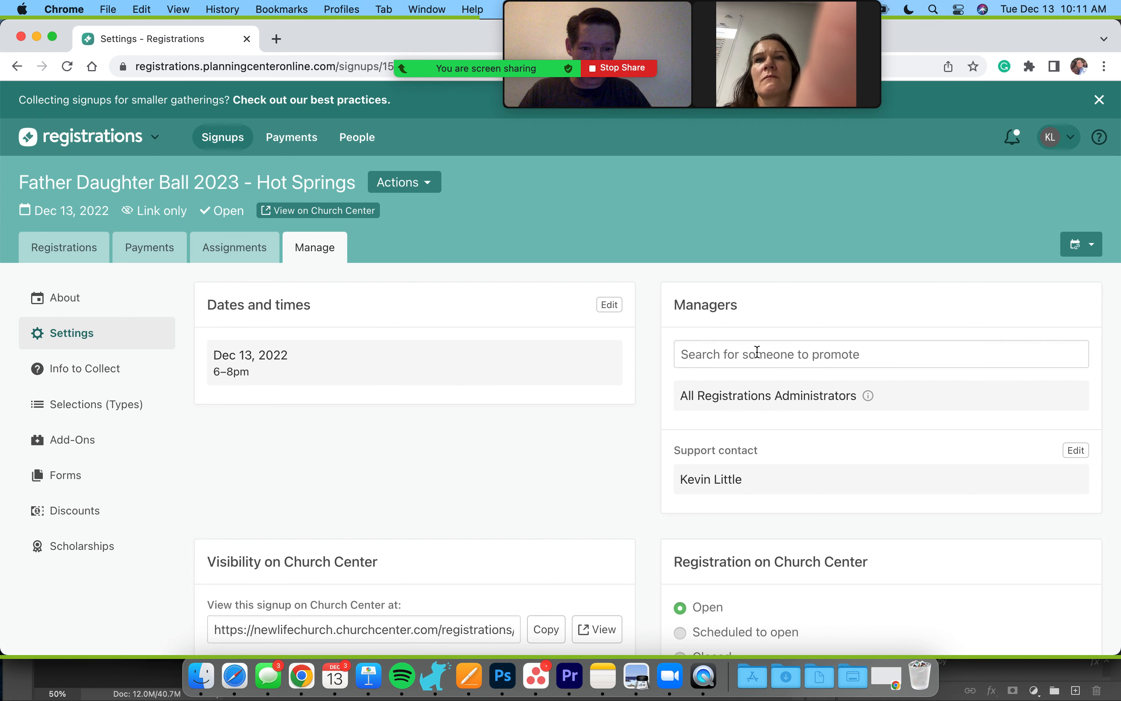
pyautogui.click(1076, 452)
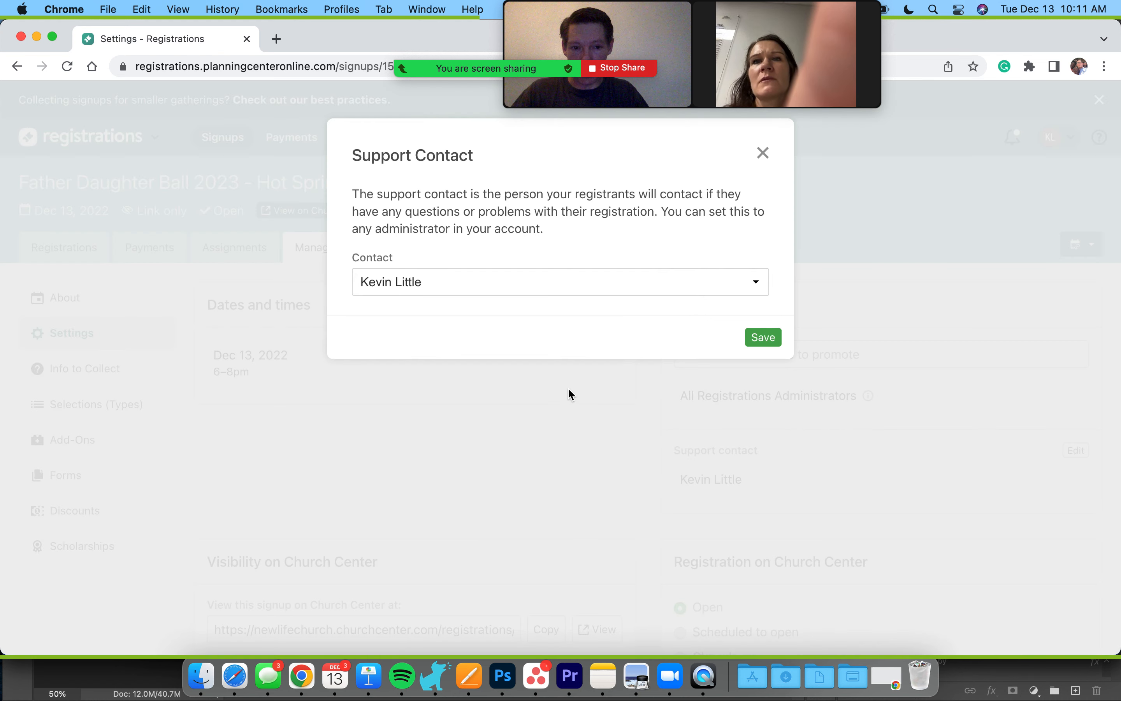
pyautogui.click(658, 282)
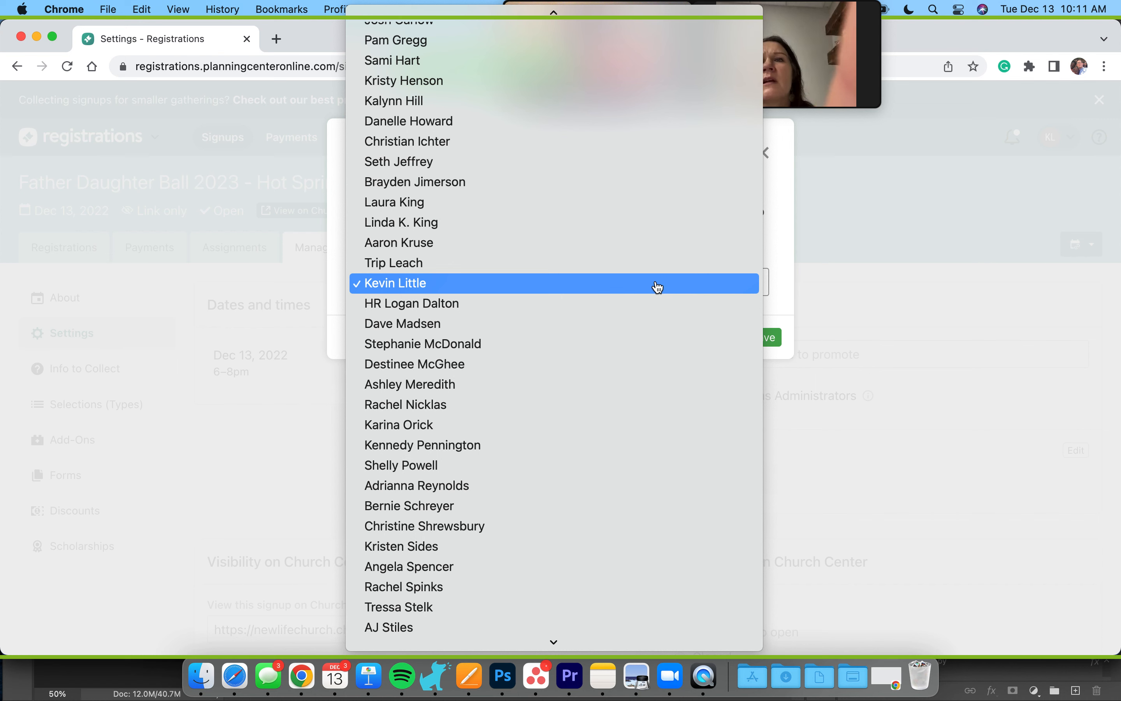
pyautogui.scroll(5, 658, 287)
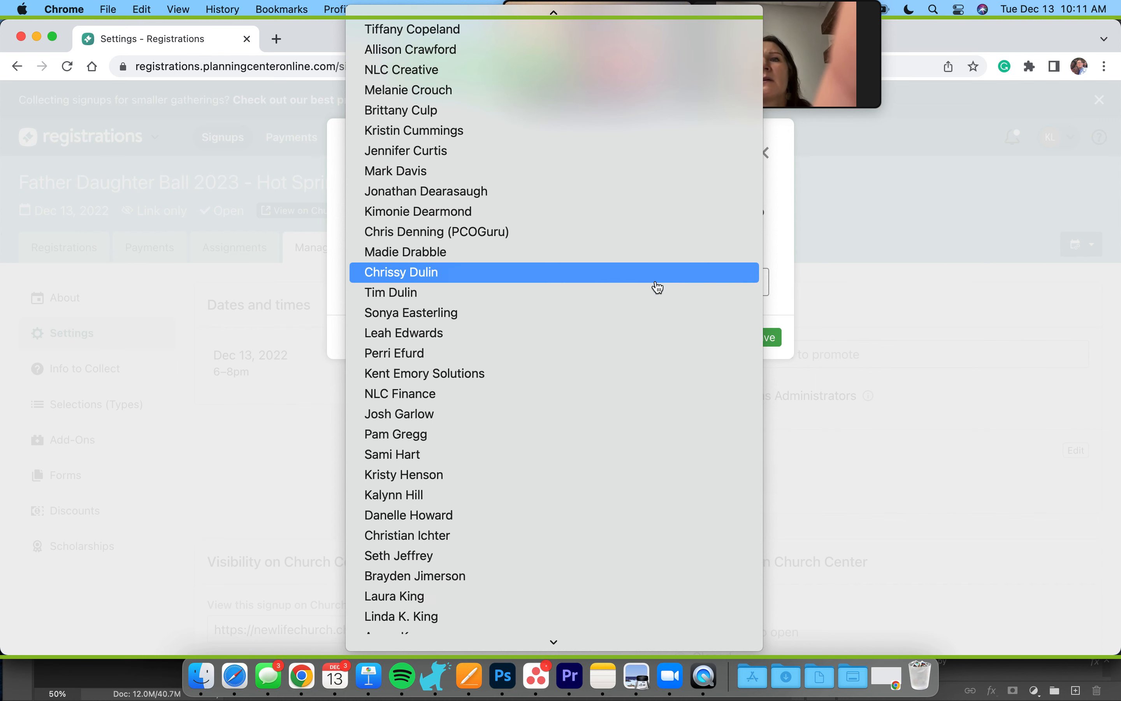
pyautogui.scroll(-5, 658, 287)
pyautogui.scroll(-2, 607, 467)
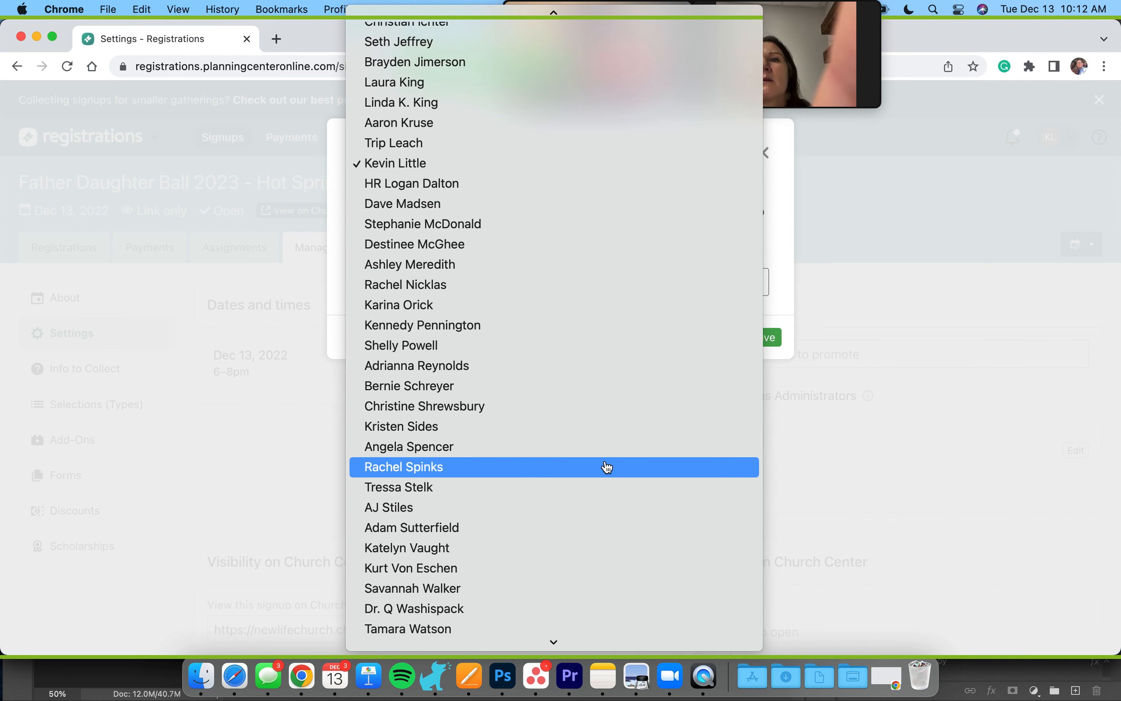
pyautogui.scroll(8, 608, 466)
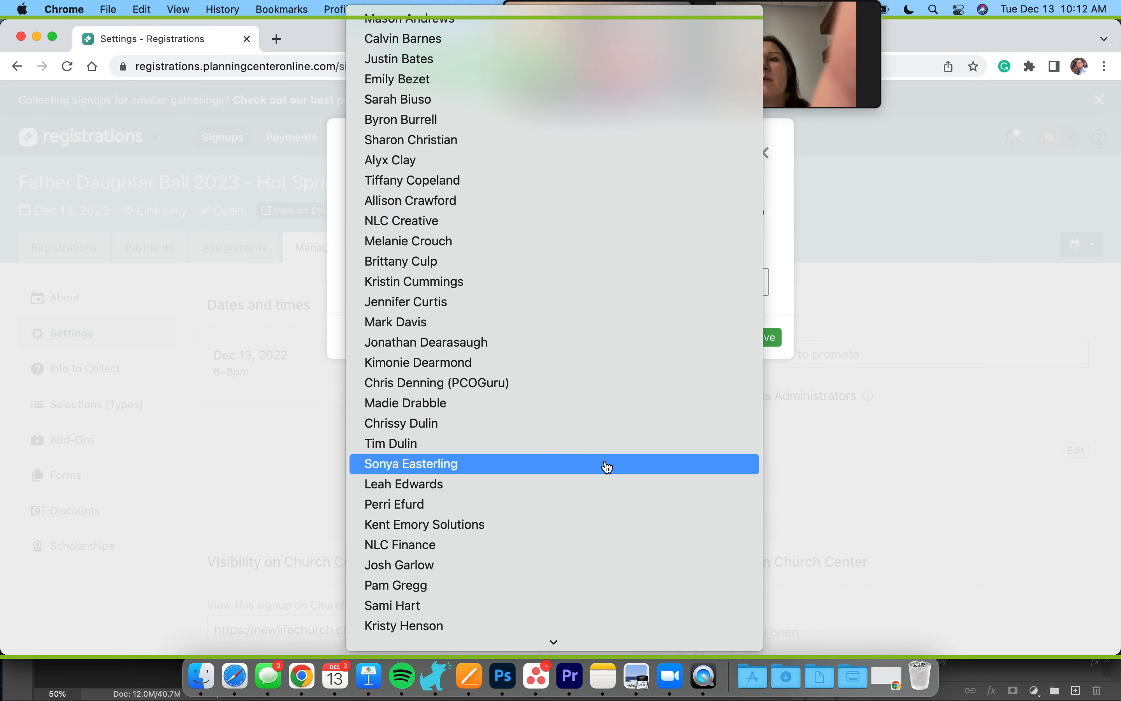
pyautogui.click(530, 464)
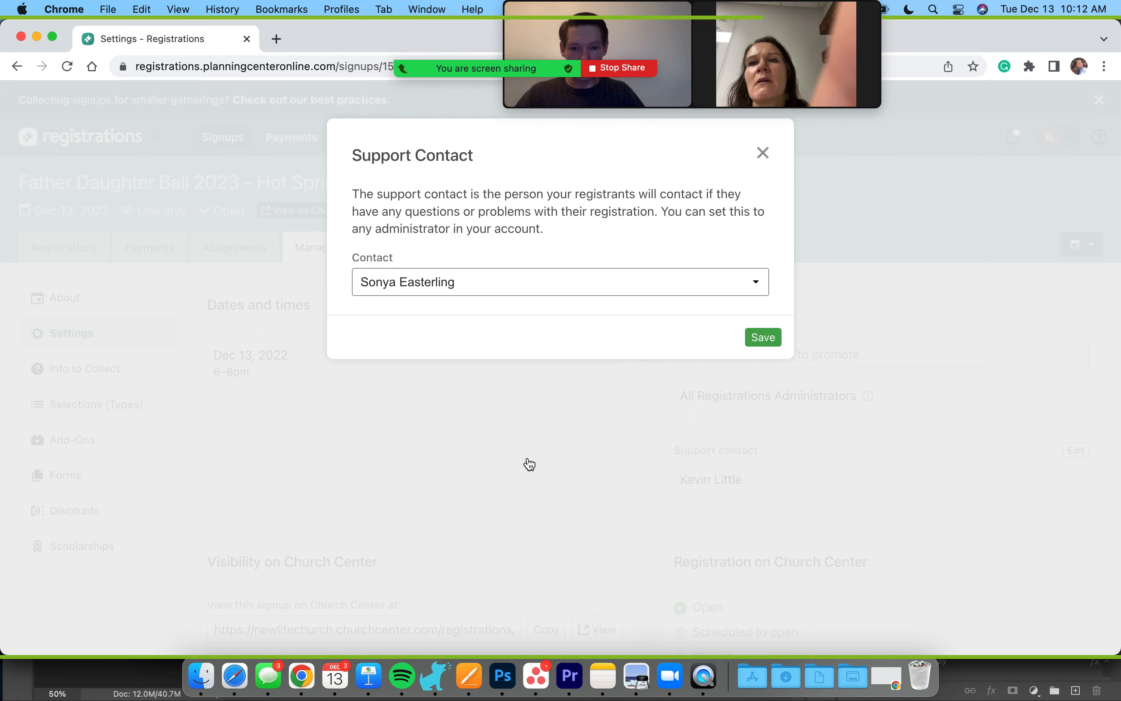
pyautogui.click(748, 336)
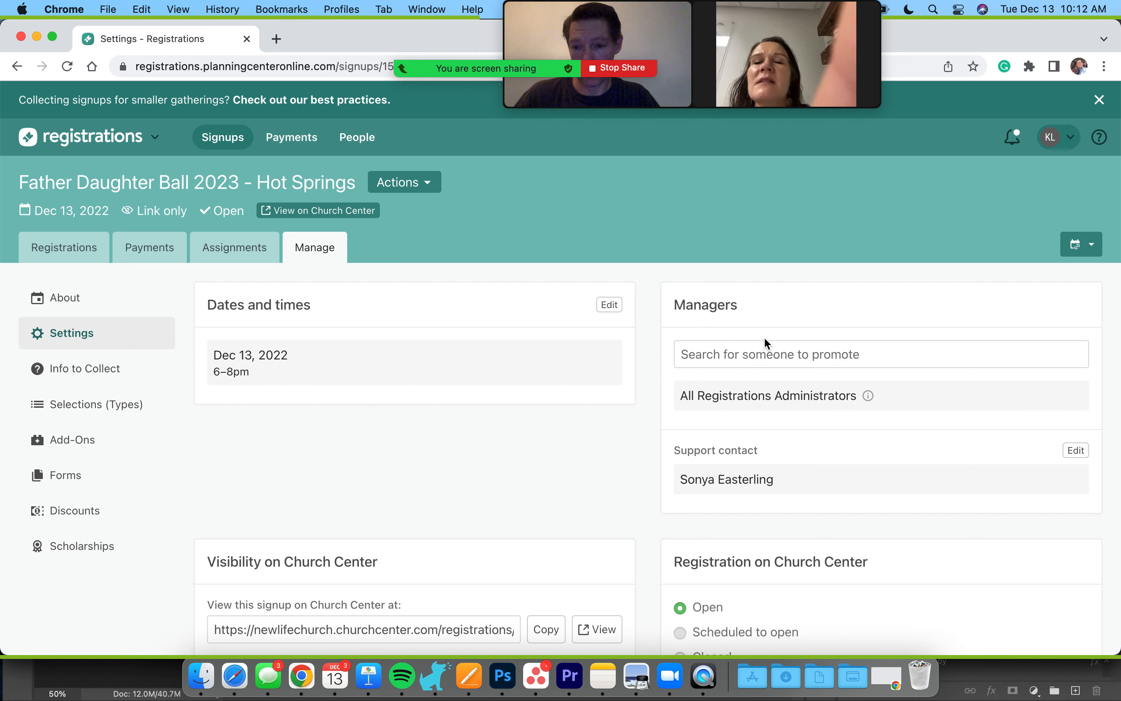
# Step: Set the event's start and end date to 2/3/2023 and save the dates and times
pyautogui.click(610, 305)
pyautogui.click(265, 384)
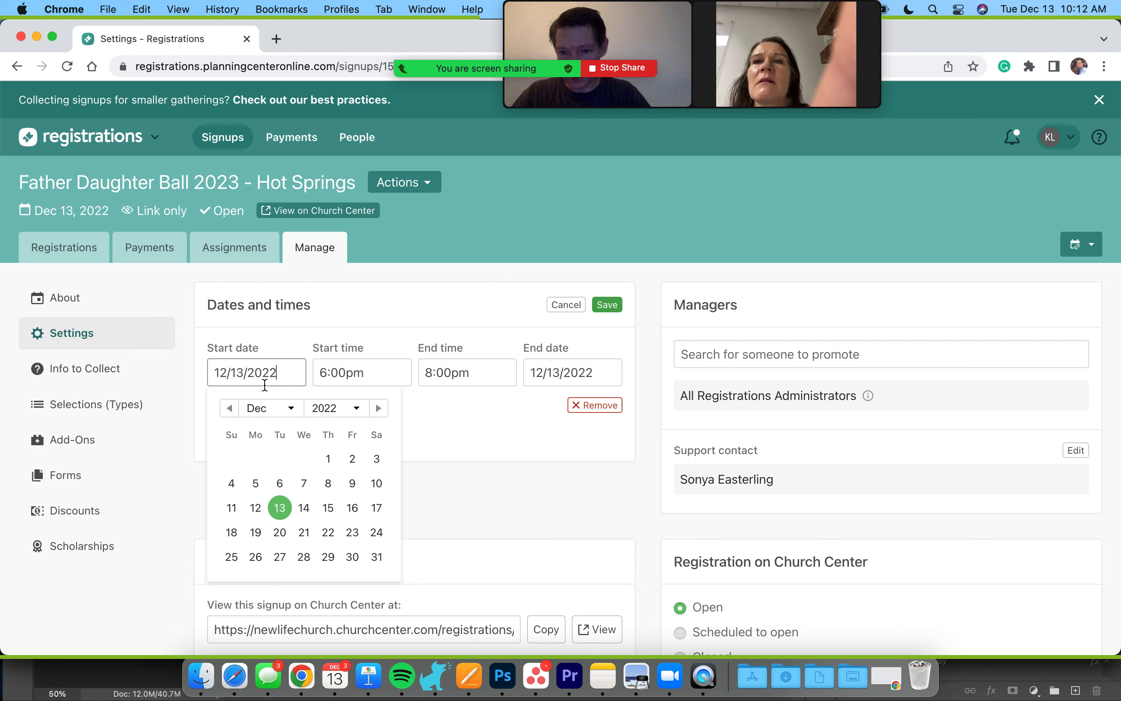
pyautogui.click(360, 409)
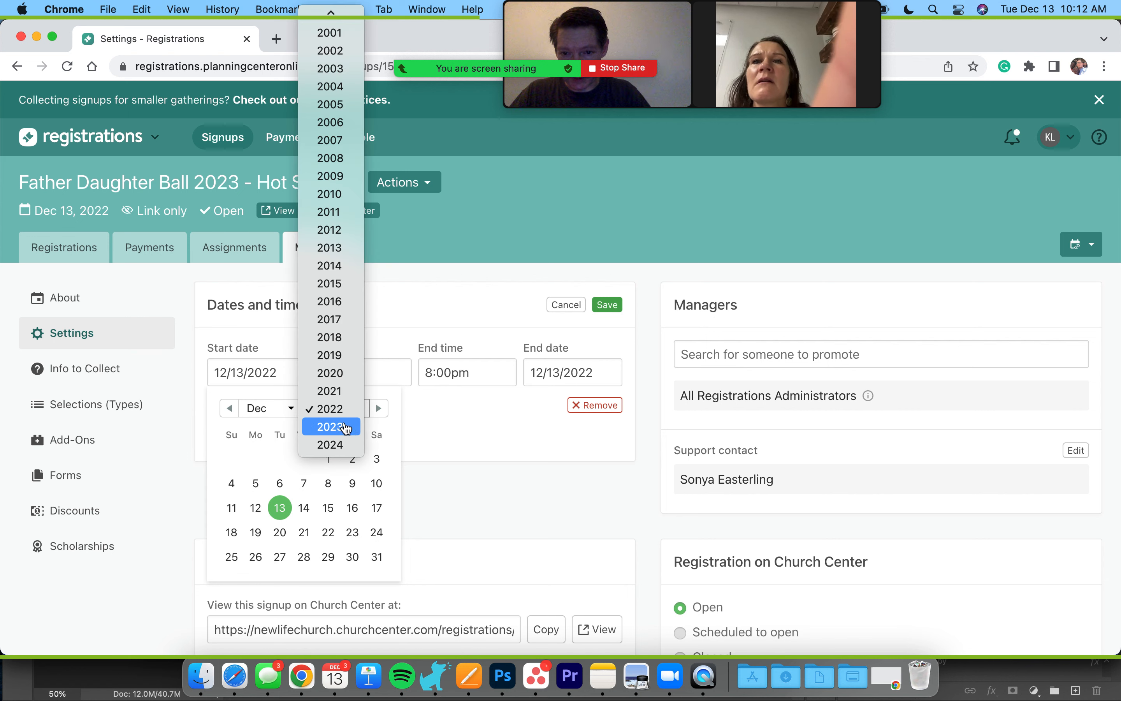
pyautogui.click(346, 428)
pyautogui.click(291, 408)
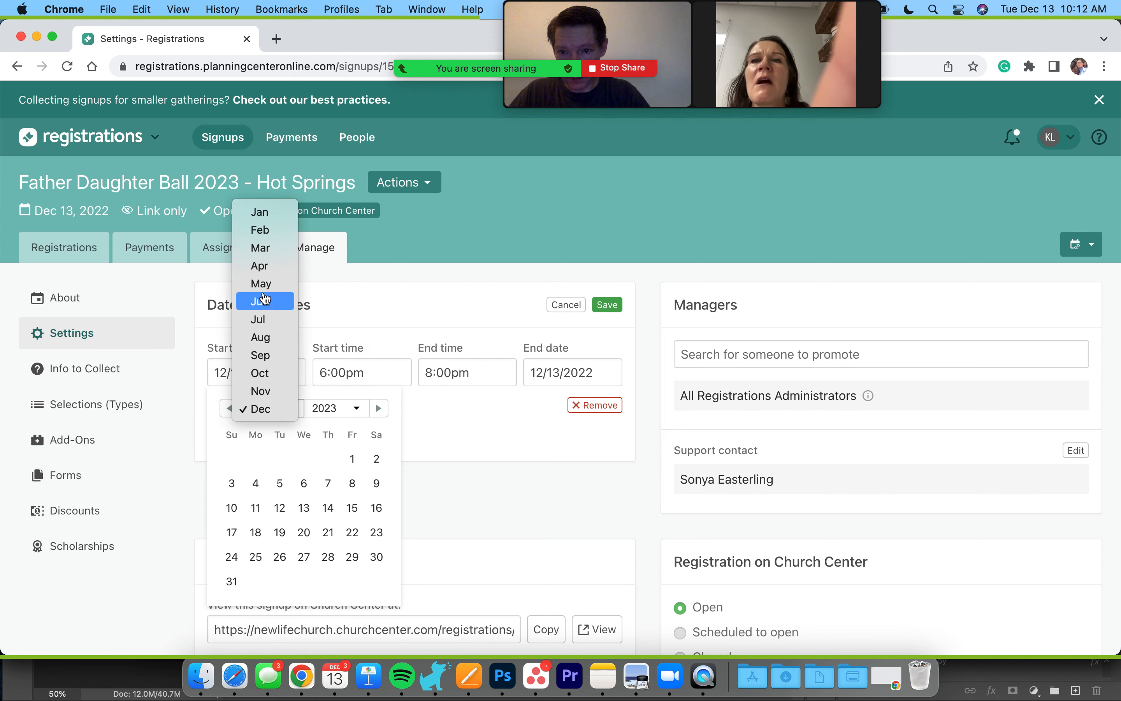
pyautogui.click(258, 232)
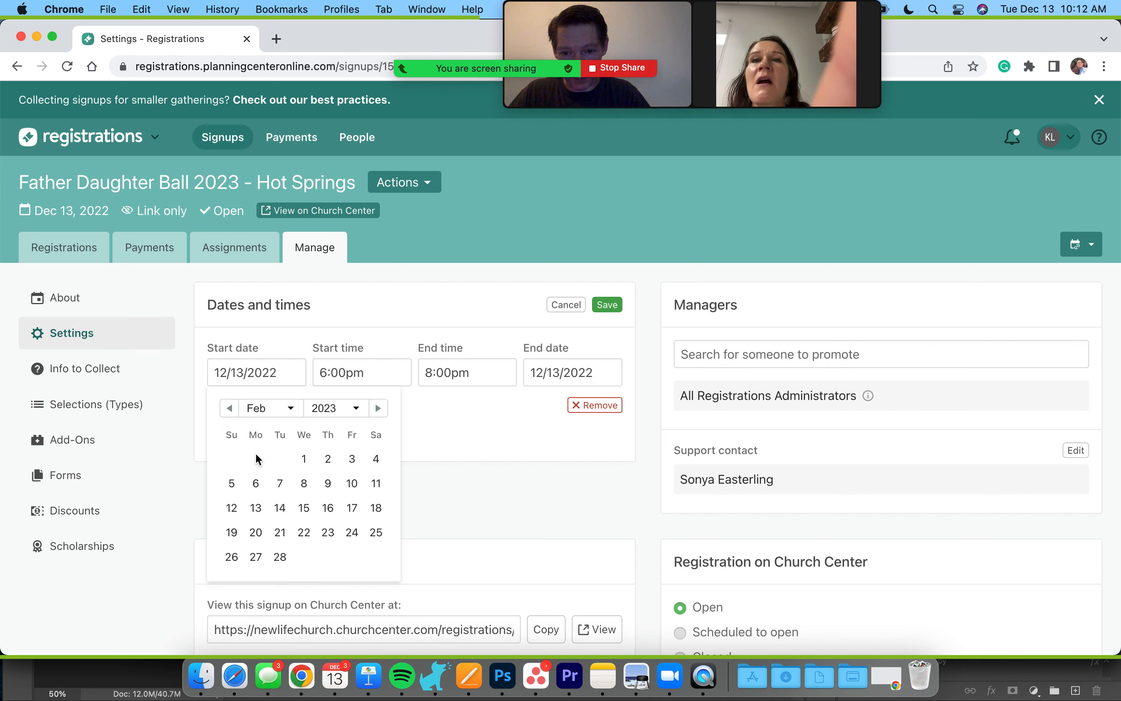
pyautogui.click(352, 459)
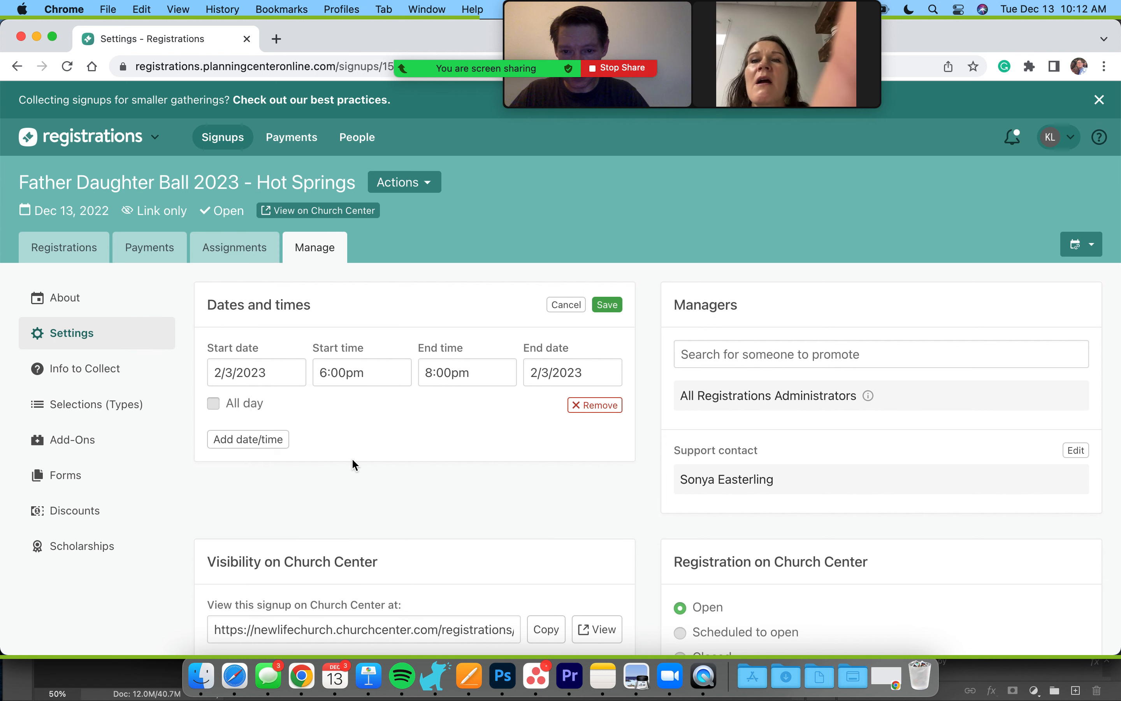
pyautogui.click(607, 305)
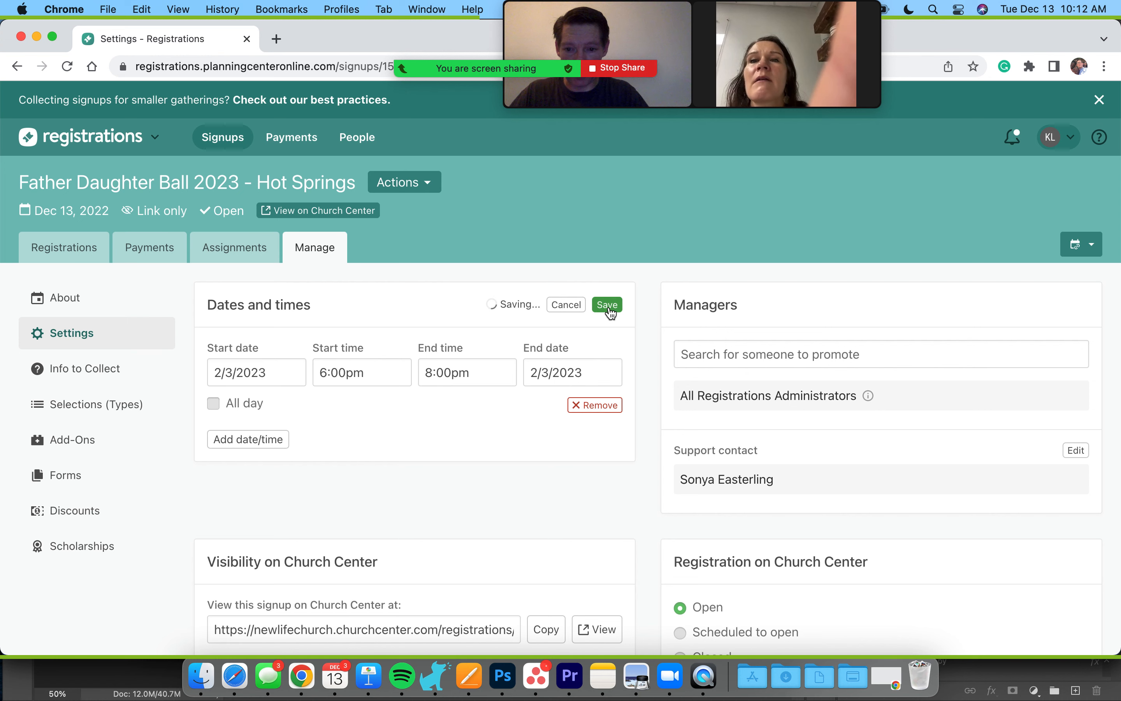
# Step: Review the signup's managers, Church Center visibility, registration status, notification list and custom confirmation email settings
pyautogui.scroll(-3, 485, 482)
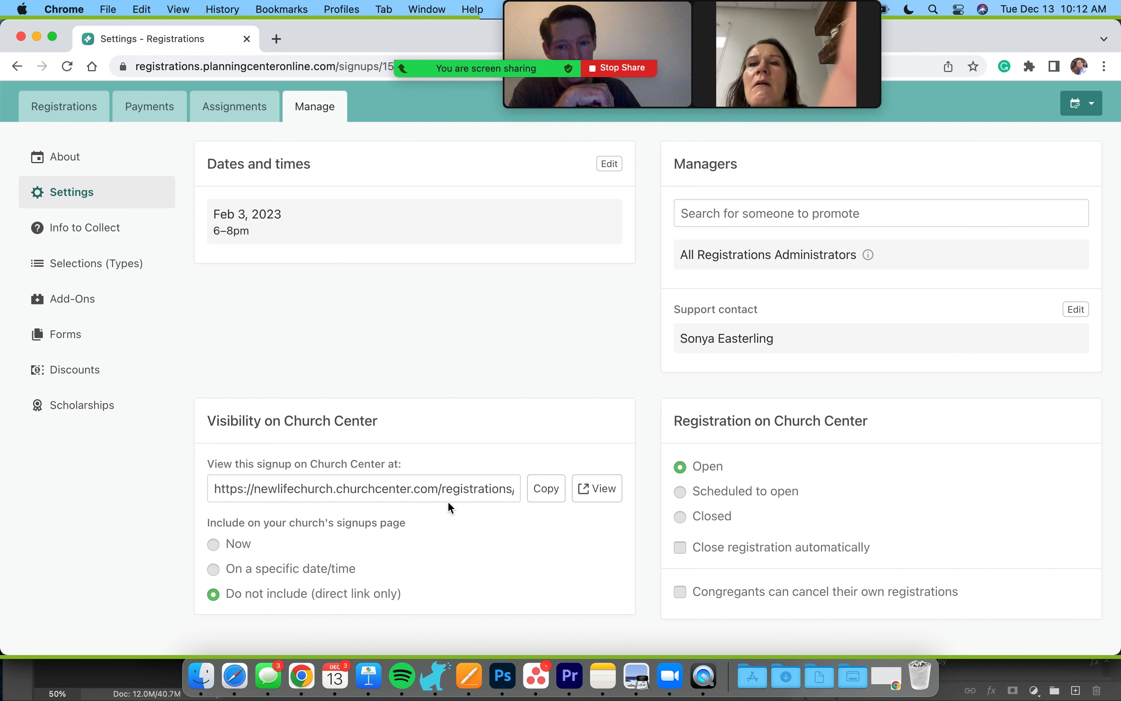
pyautogui.scroll(-5, 448, 502)
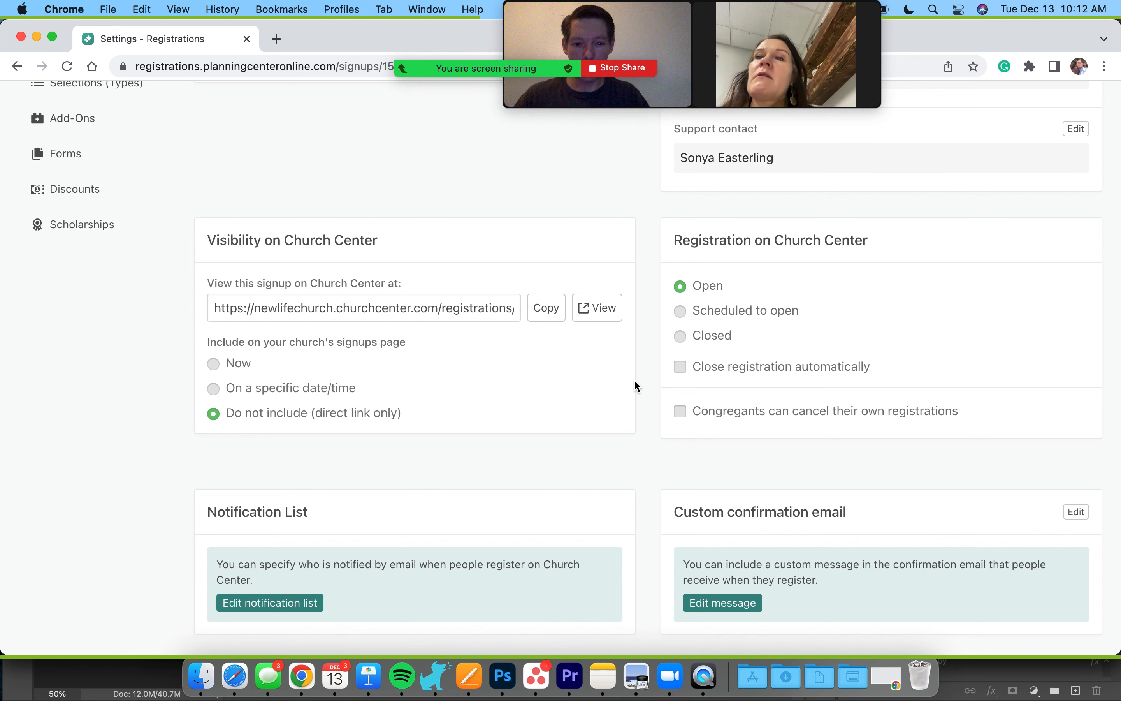
pyautogui.scroll(5, 634, 381)
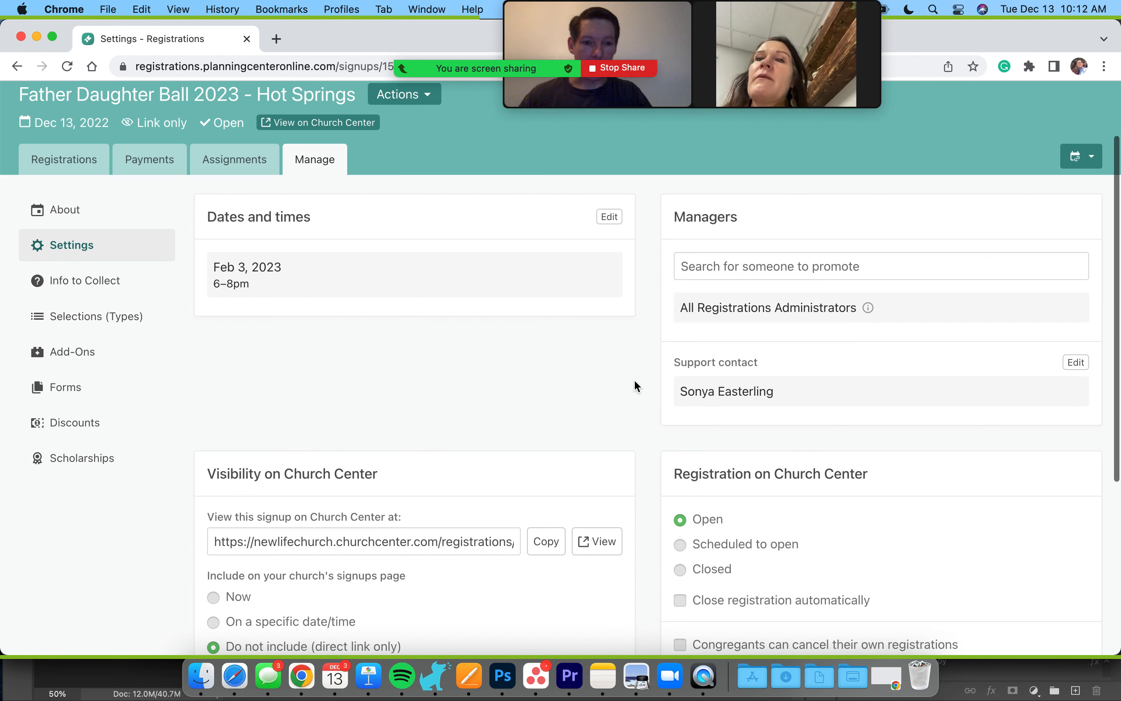
pyautogui.click(778, 270)
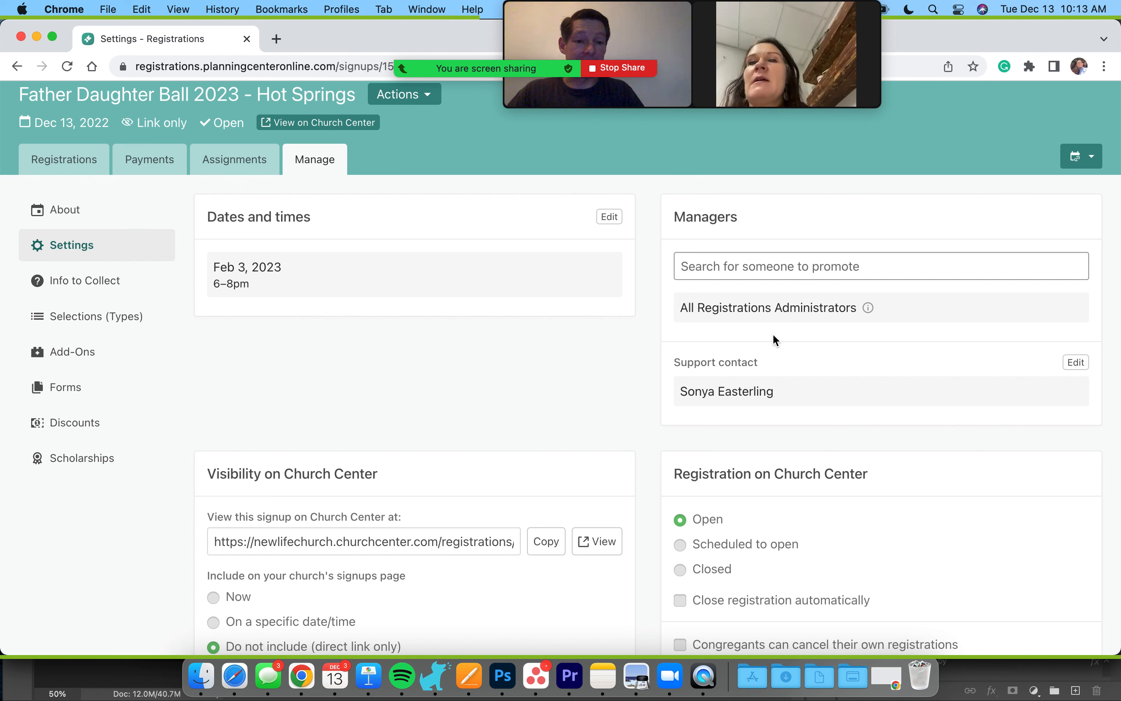
pyautogui.scroll(-1, 763, 336)
pyautogui.scroll(-10, 764, 341)
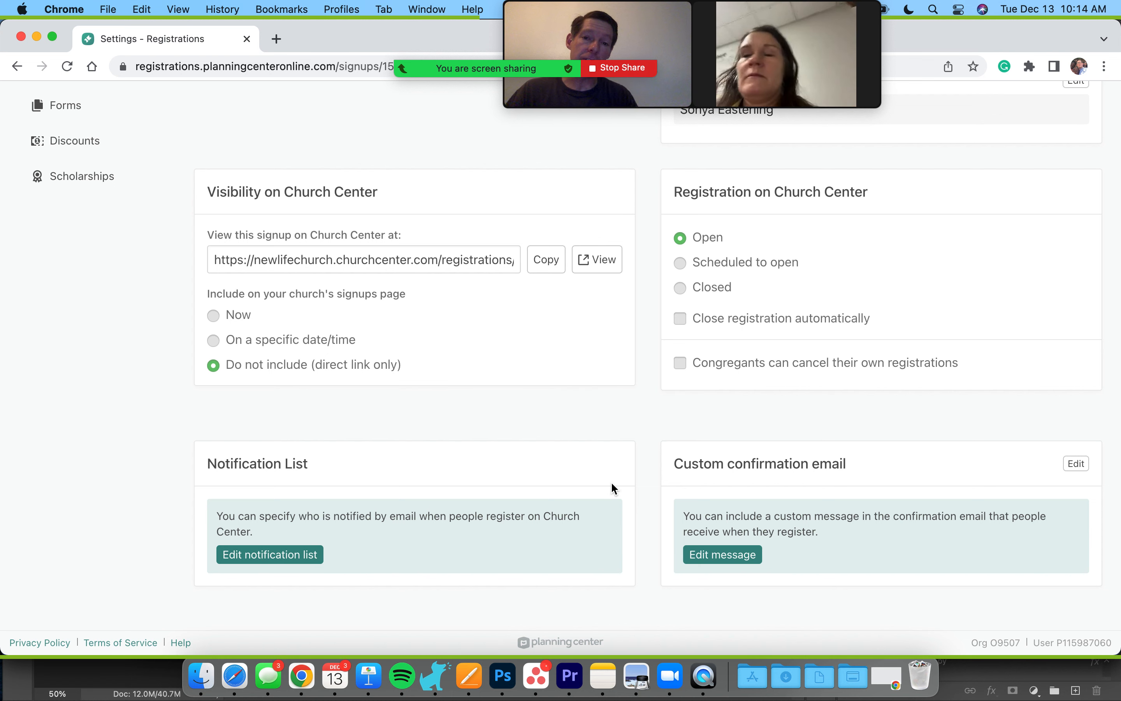
pyautogui.scroll(5, 764, 417)
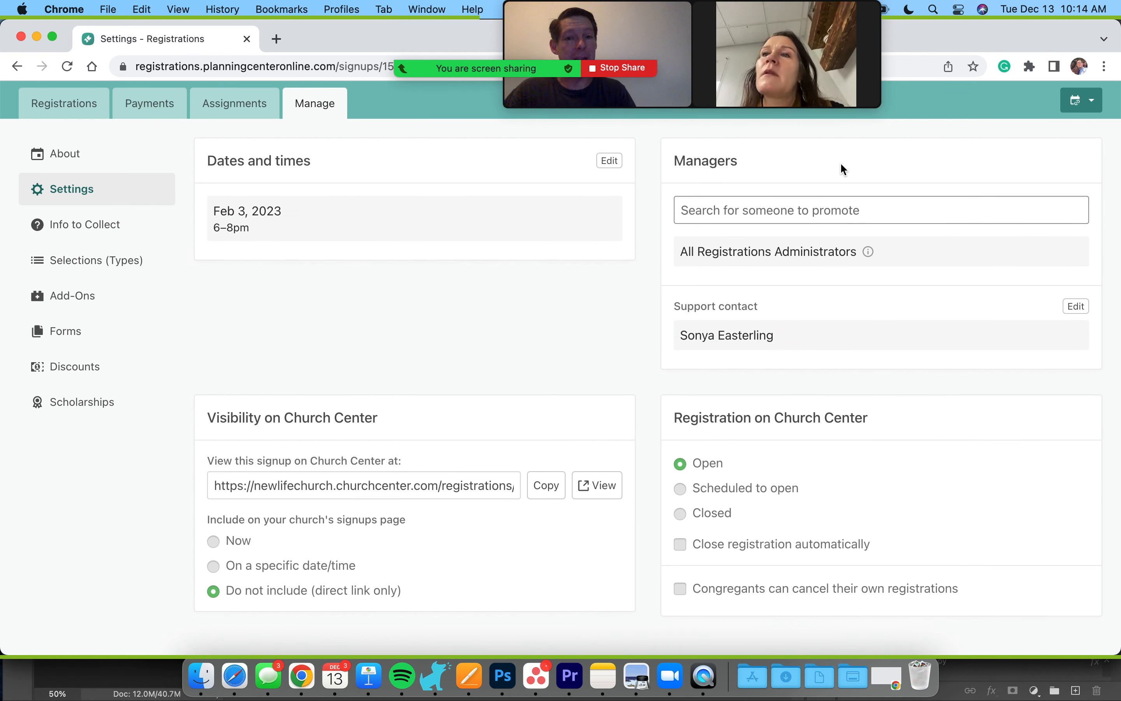
pyautogui.scroll(-1, 840, 162)
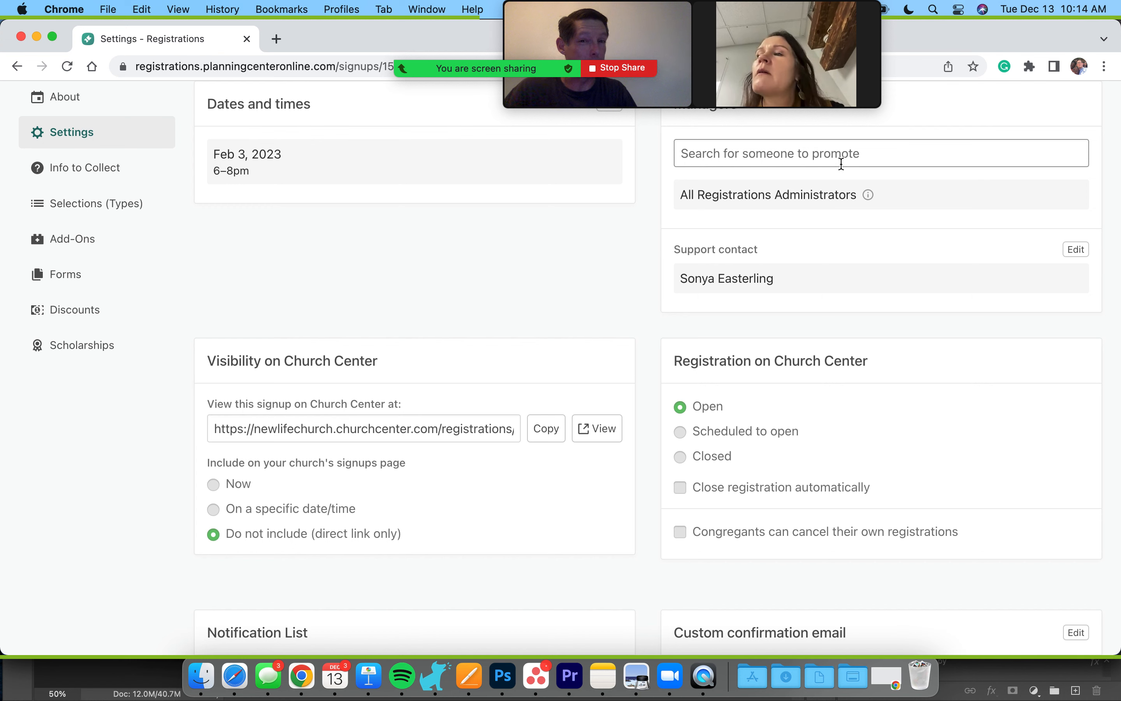
pyautogui.scroll(-1, 842, 163)
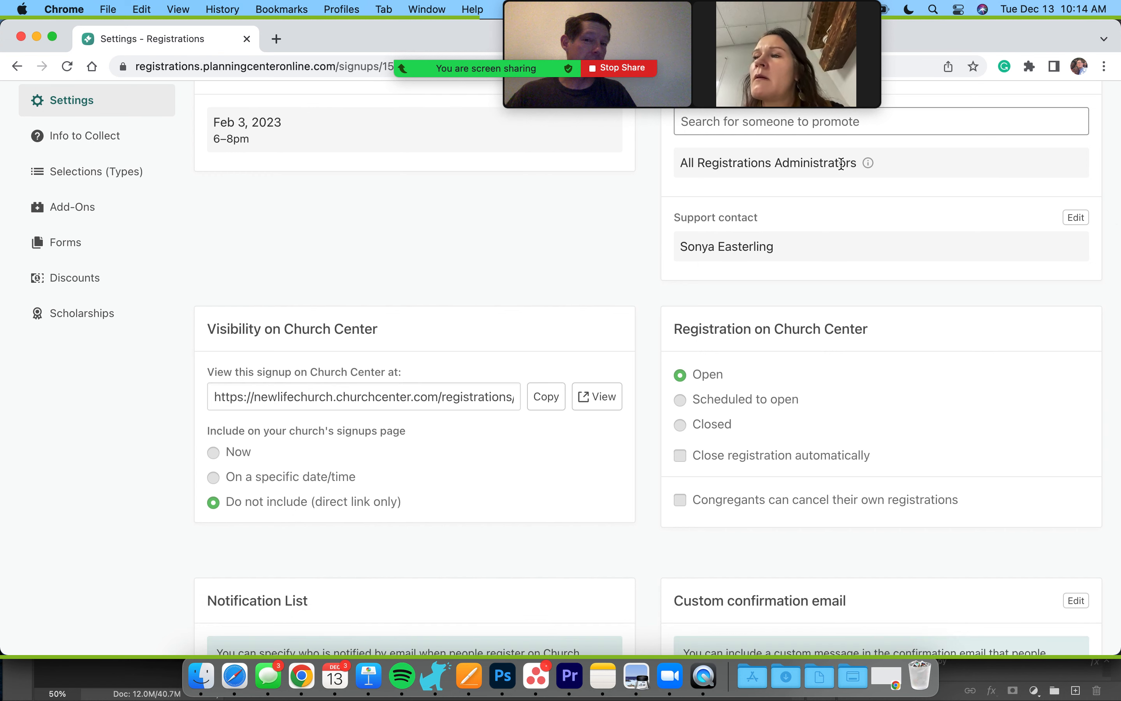
pyautogui.scroll(-2, 484, 442)
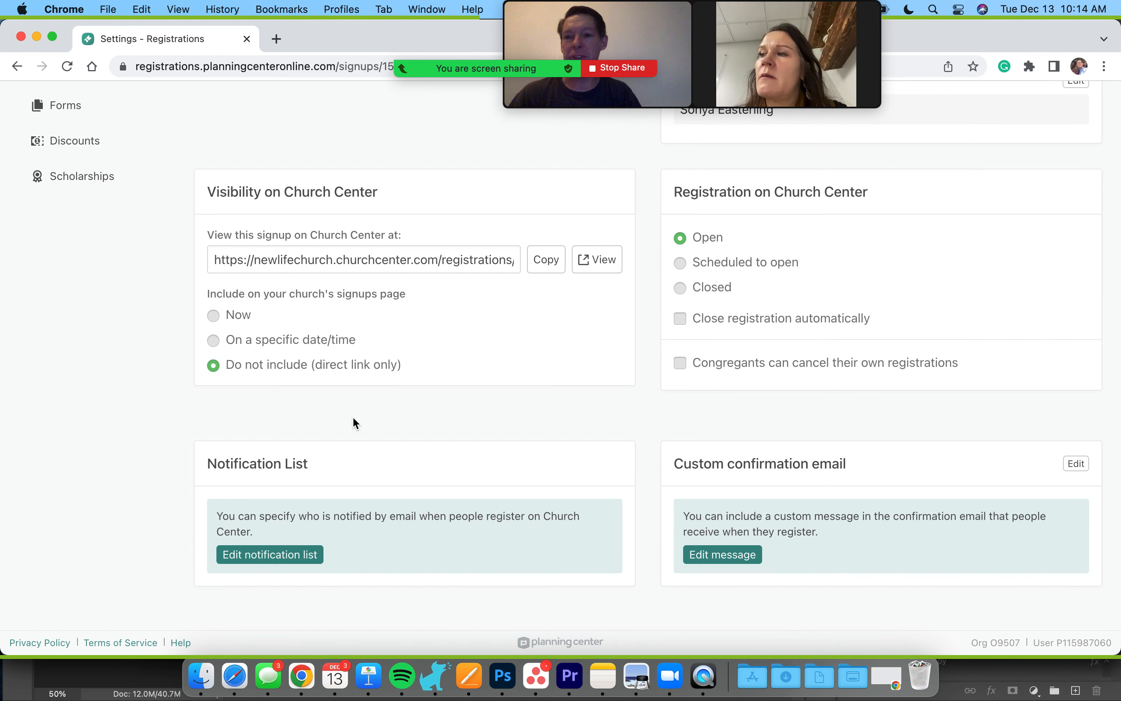
# Step: Open the signup's Info to Collect page
pyautogui.scroll(3, 353, 419)
pyautogui.click(78, 193)
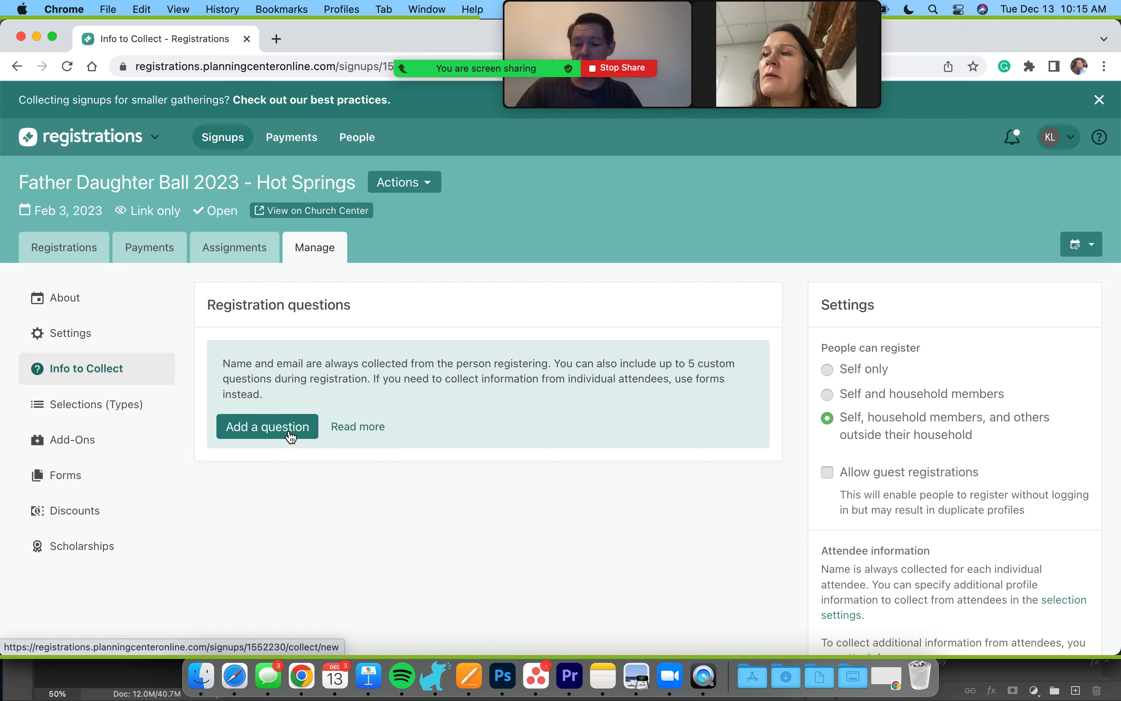
pyautogui.press('super+grave')
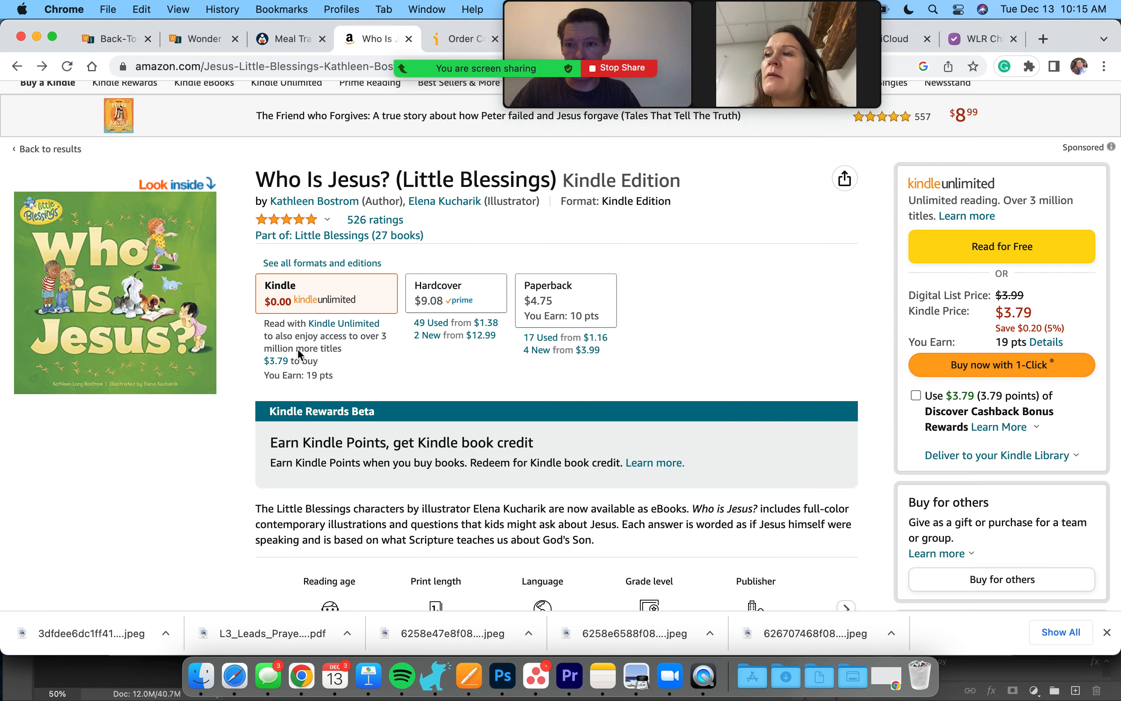
pyautogui.press('super+grave')
pyautogui.press('super+grave')
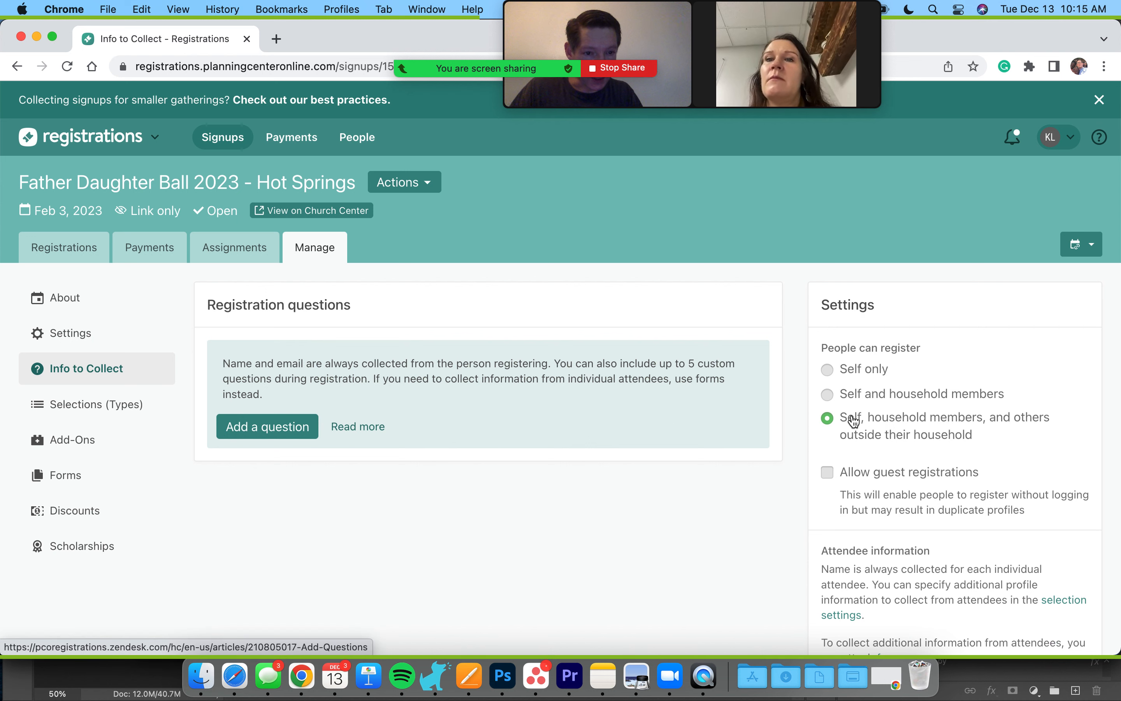
# Step: Try the household-only registration option, return to self, household members, and others outside their household, and allow guest registrations
pyautogui.click(833, 396)
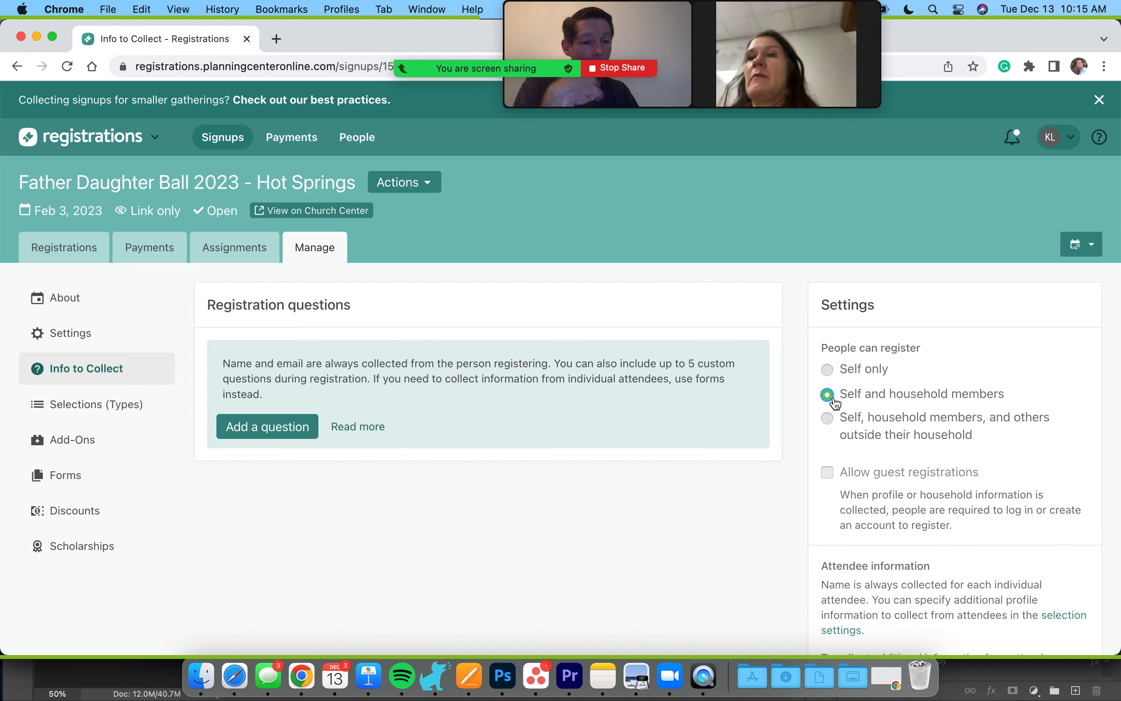
pyautogui.click(829, 419)
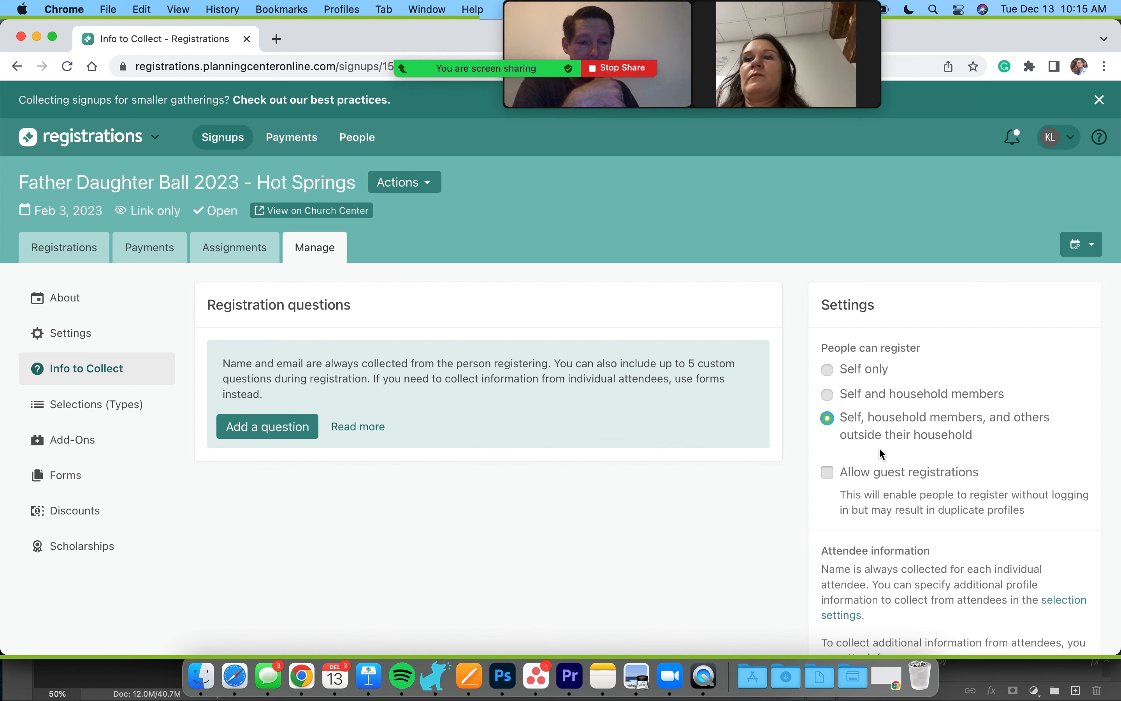
pyautogui.click(827, 473)
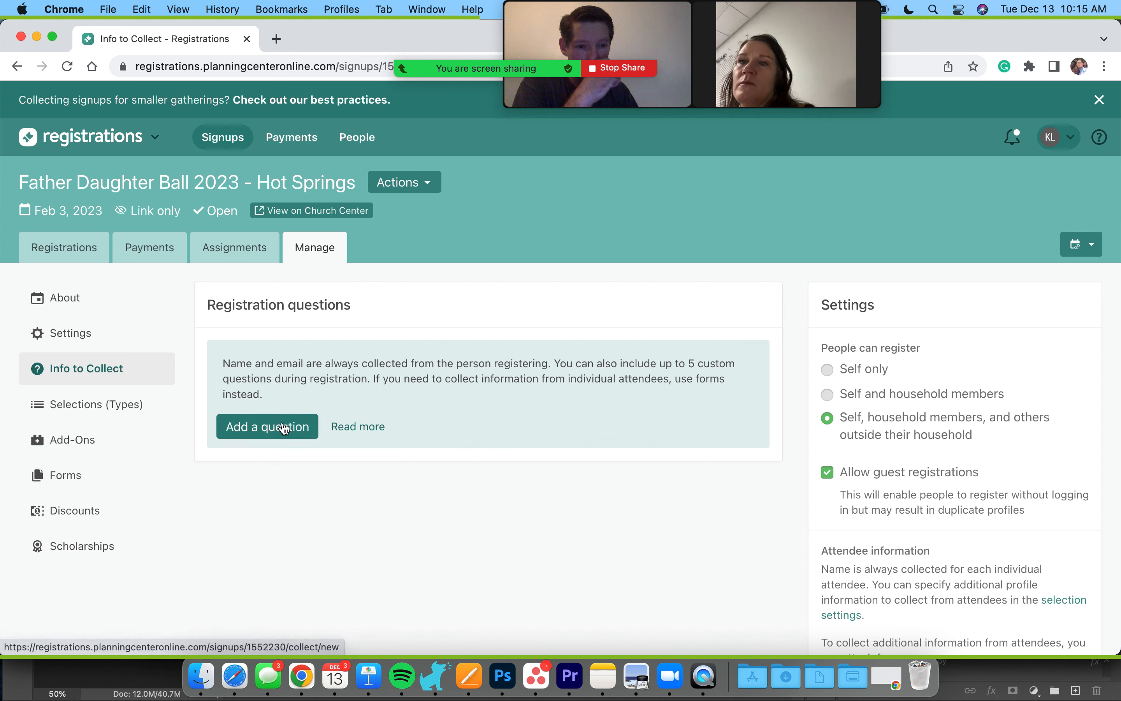
# Step: Add a new registration question of type Text and title it First Name
pyautogui.click(286, 427)
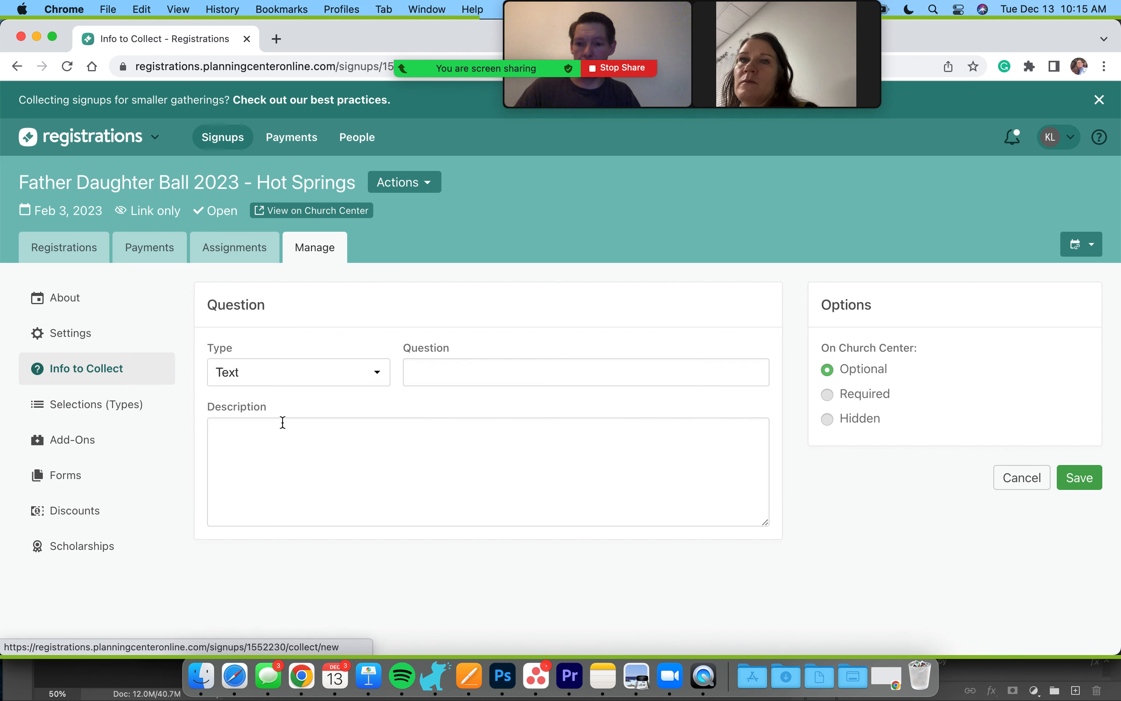
pyautogui.click(319, 376)
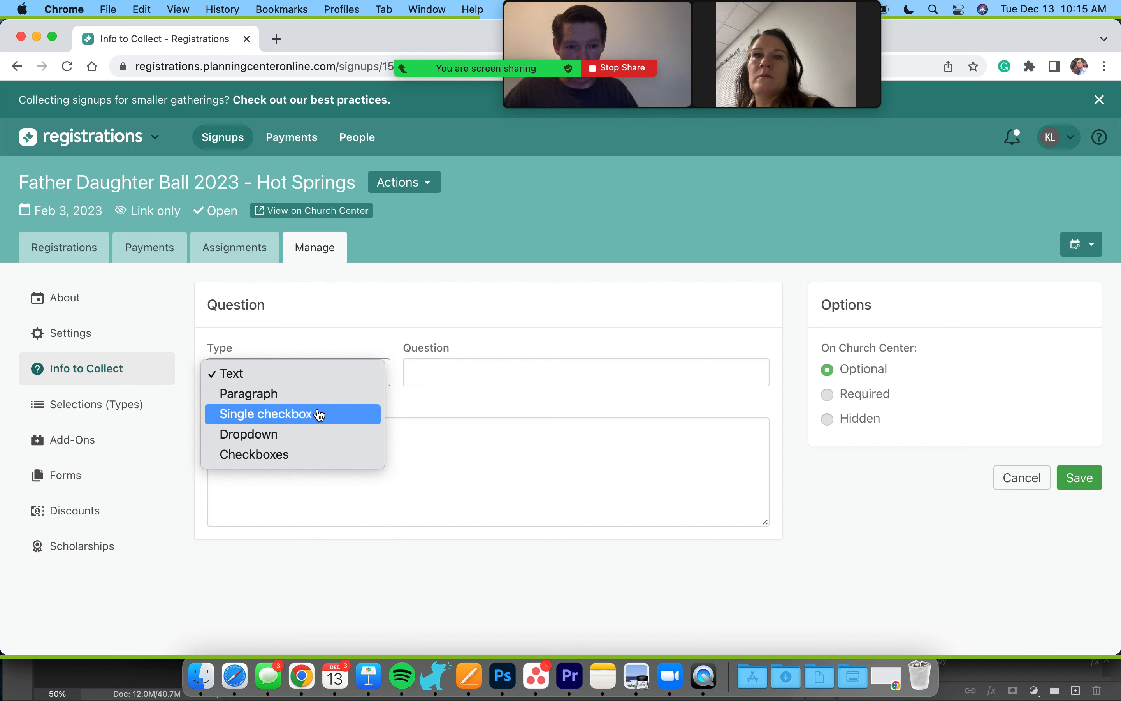
pyautogui.click(307, 339)
pyautogui.click(436, 373)
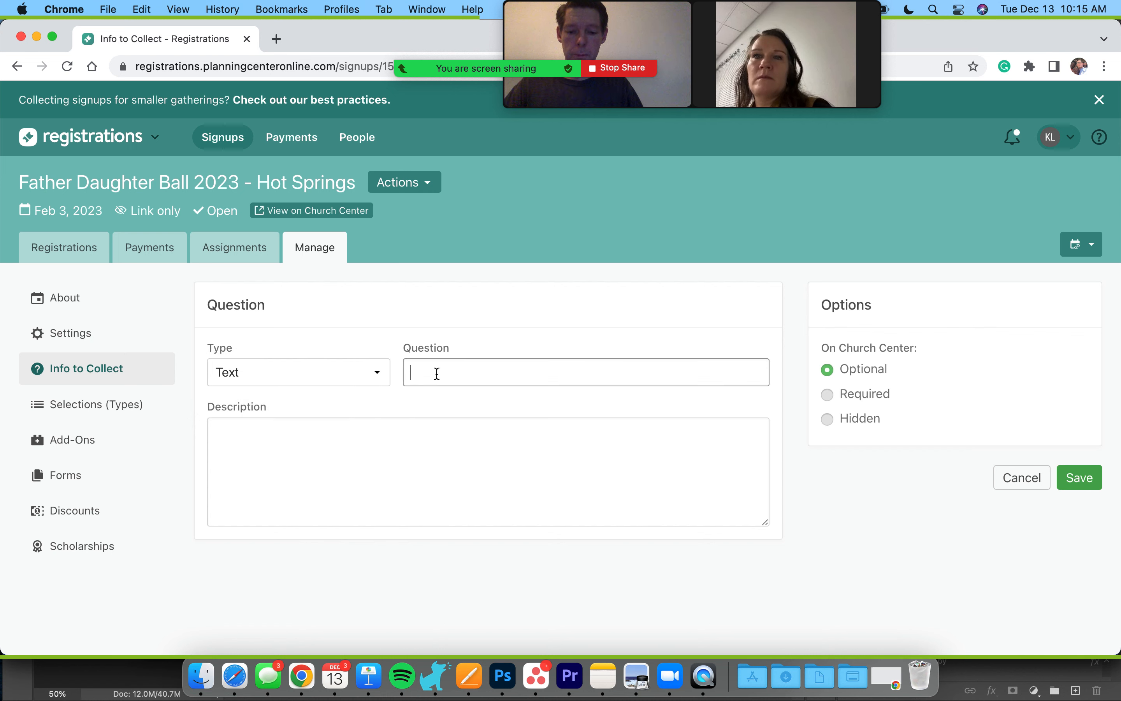
pyautogui.write('First Name')
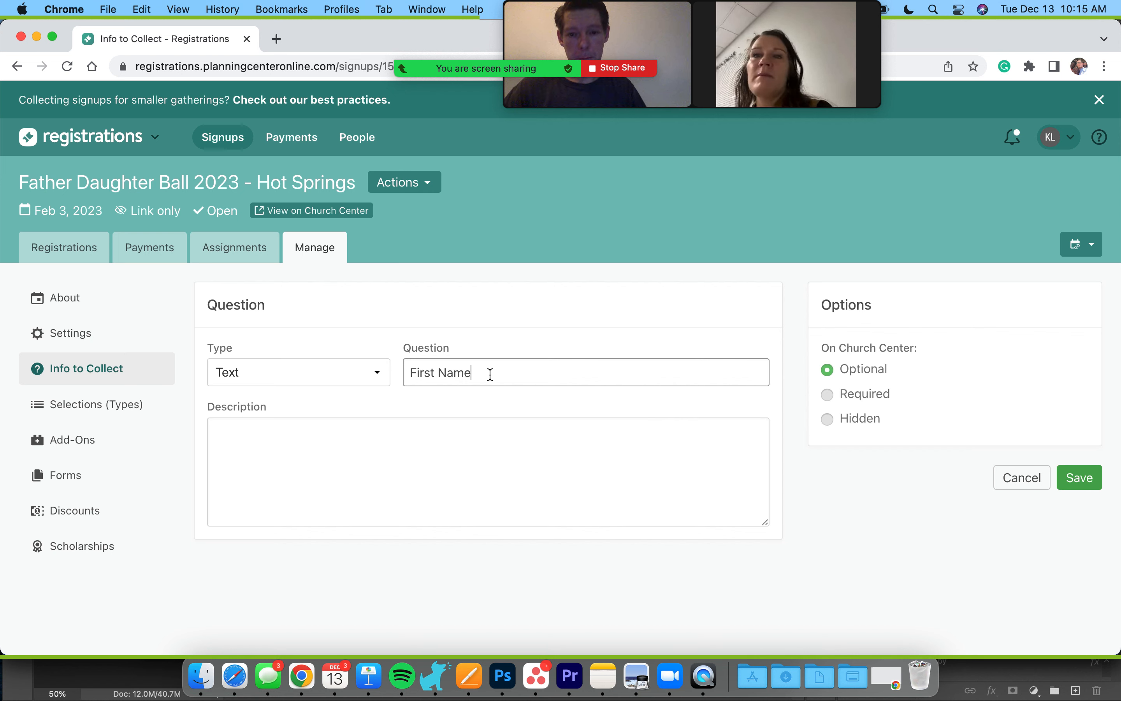
# Step: Change the question's title to Name, make it required on Church Center, and save it
pyautogui.press('super+a')
pyautogui.write('name')
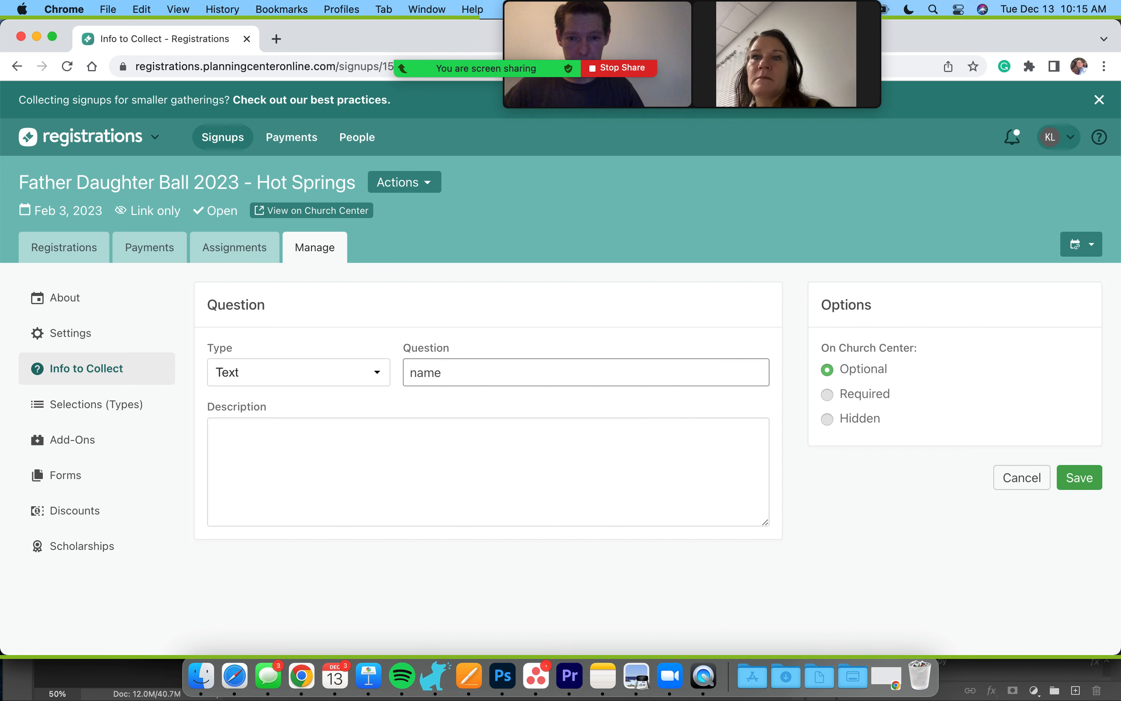
pyautogui.press('BackSpace')
pyautogui.press('BackSpace')
pyautogui.press('BackSpace')
pyautogui.press('BackSpace')
pyautogui.write('Nama')
pyautogui.press('BackSpace')
pyautogui.write('e')
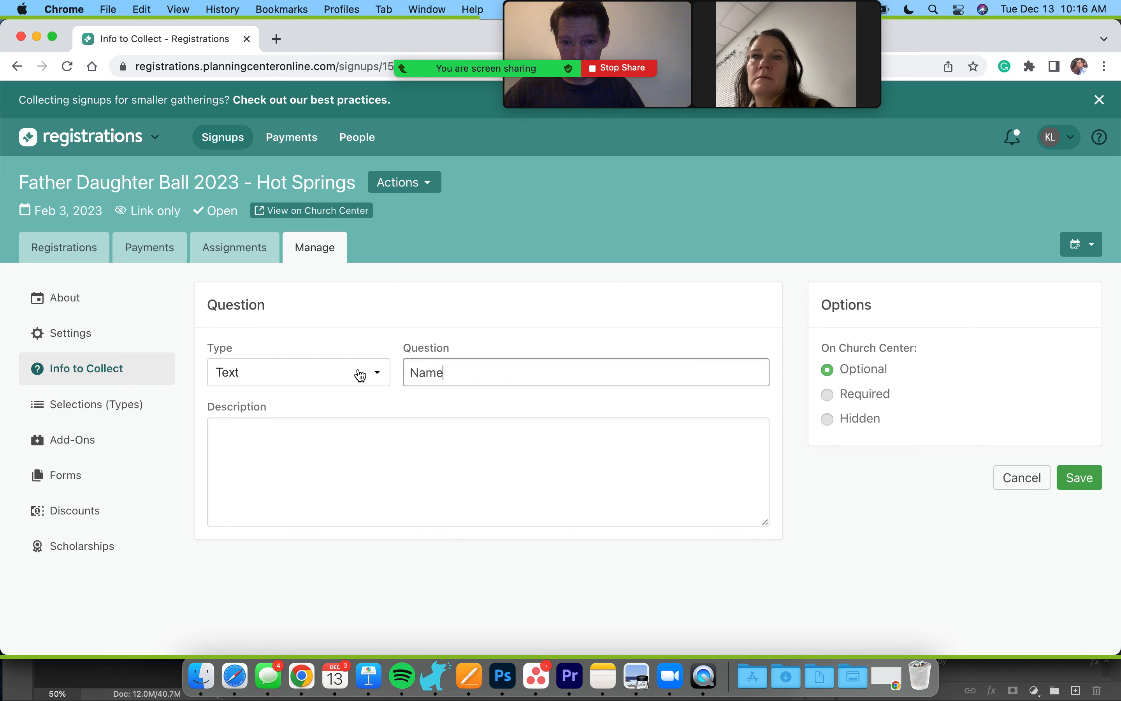
pyautogui.click(834, 395)
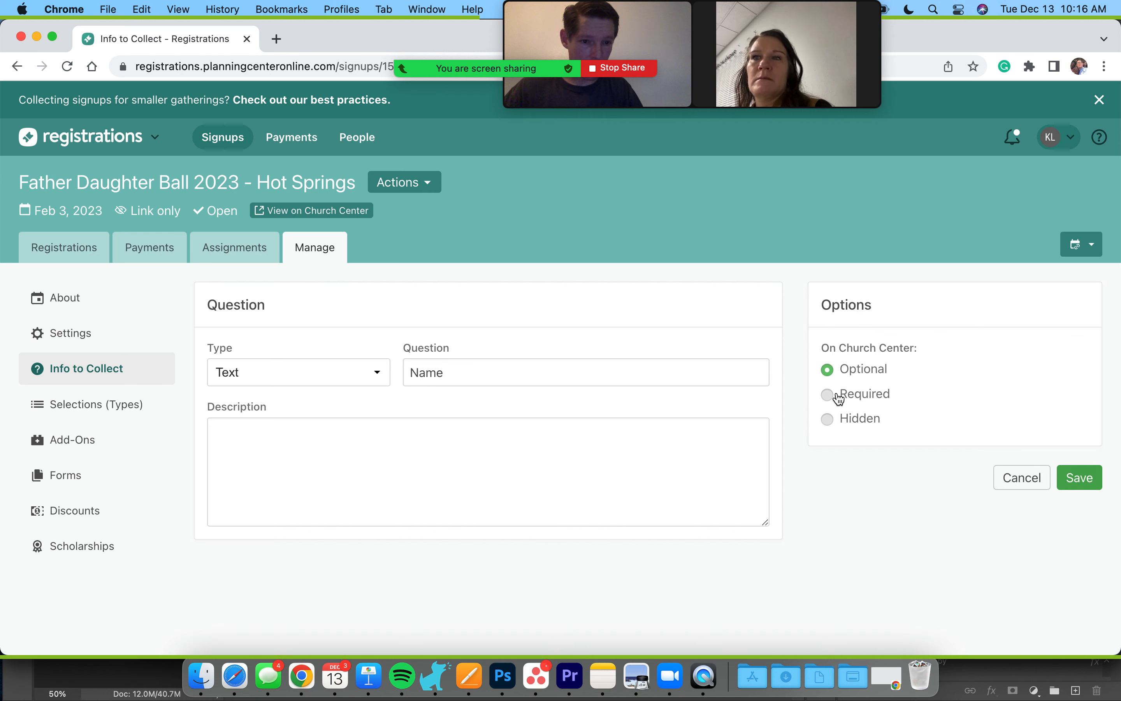
pyautogui.click(1077, 481)
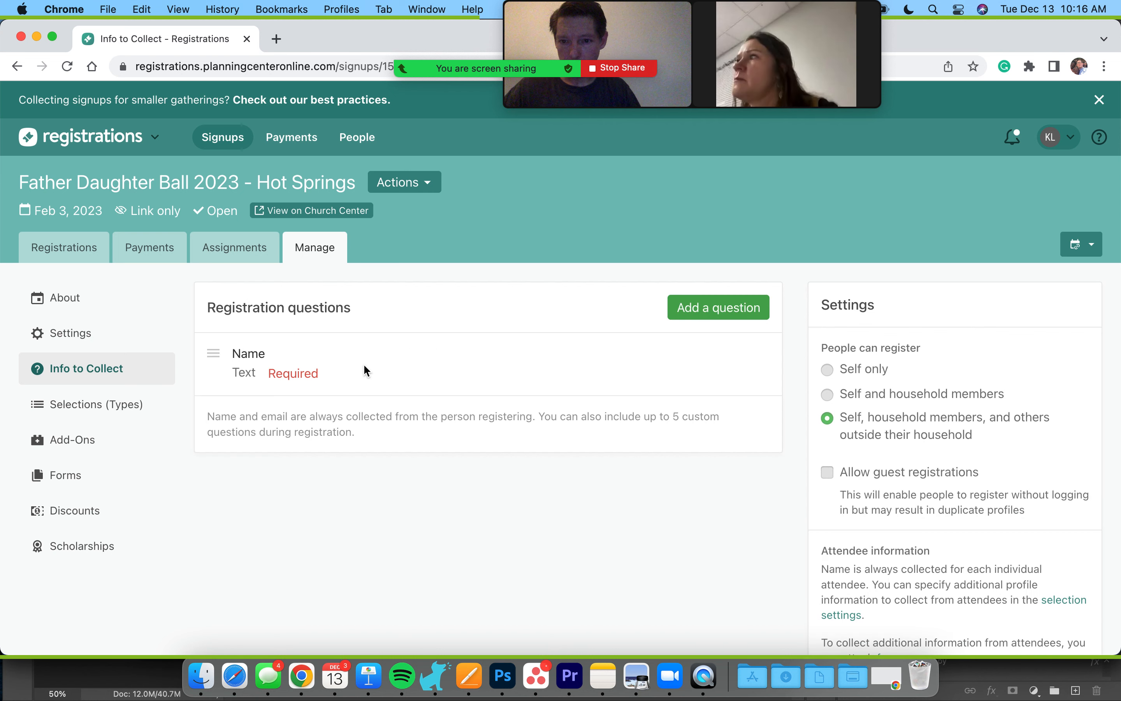
pyautogui.click(714, 319)
pyautogui.click(375, 378)
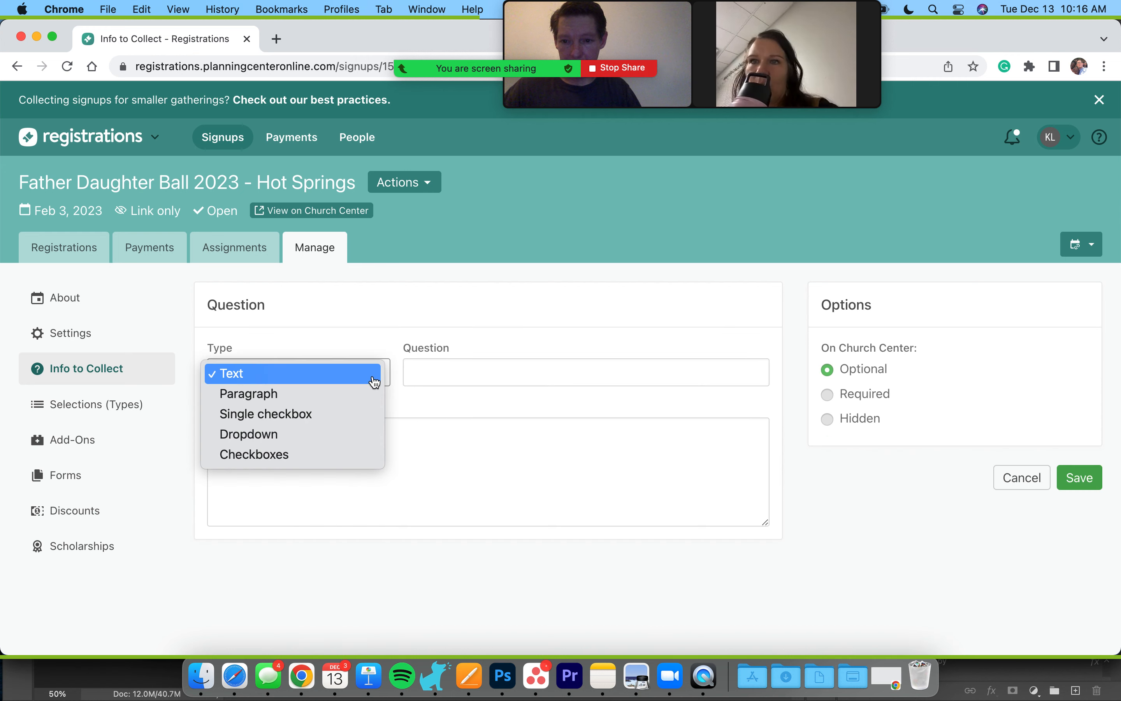
pyautogui.click(356, 397)
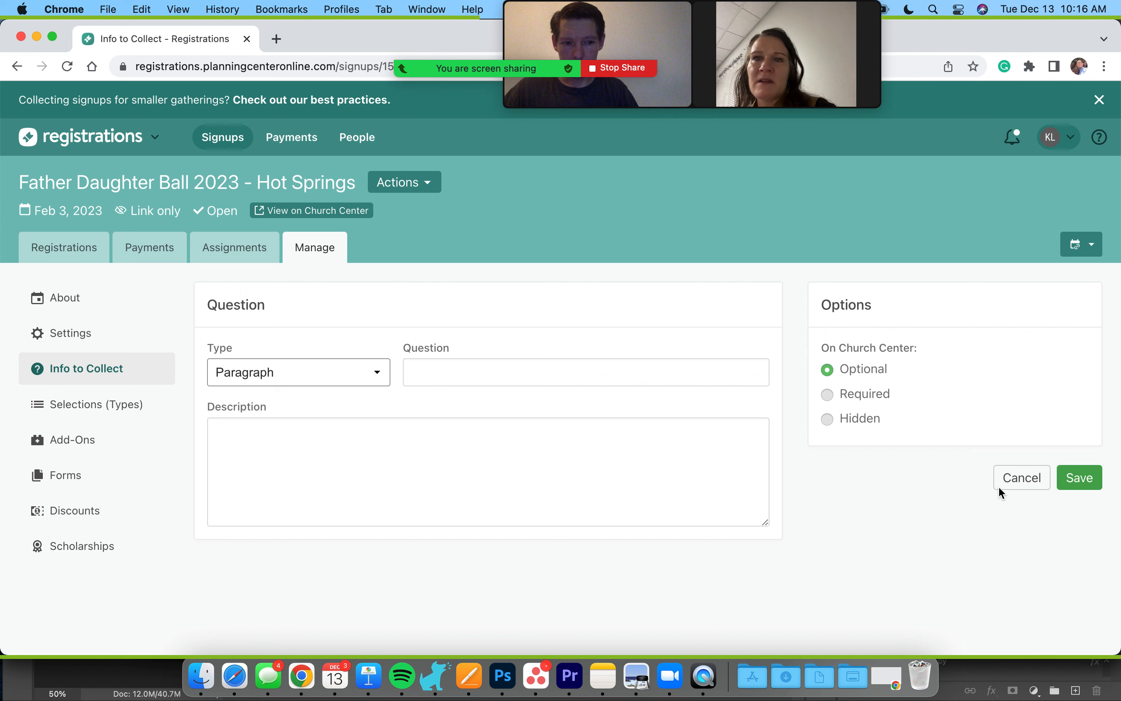
pyautogui.click(1038, 484)
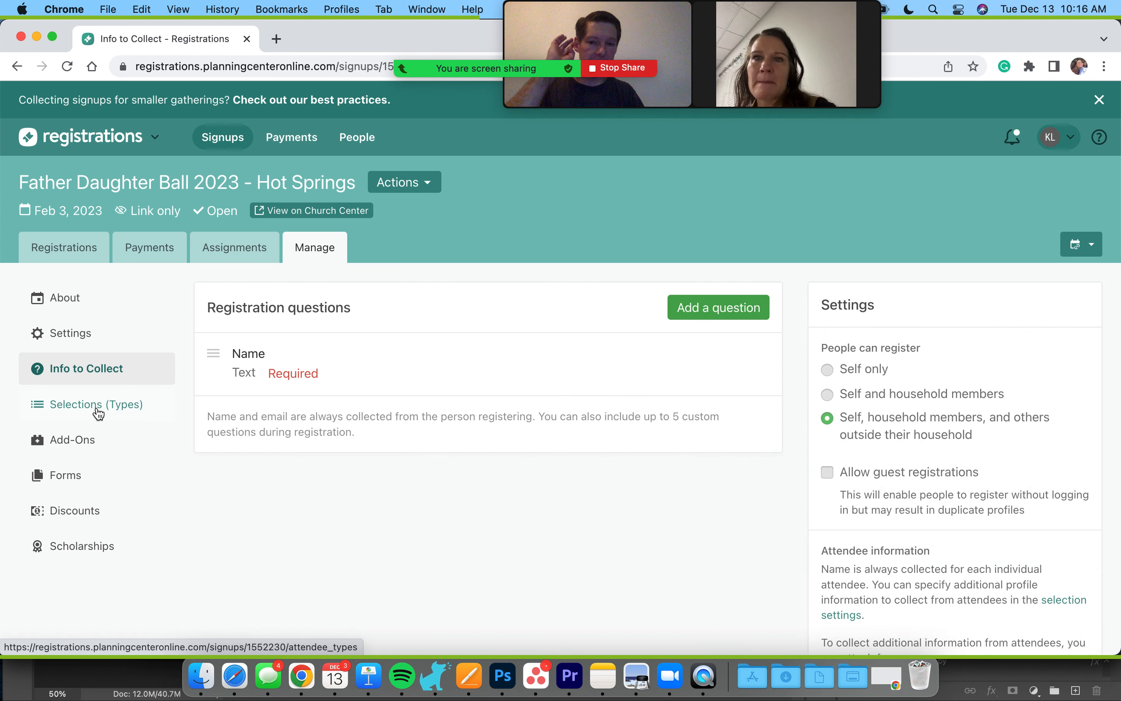
# Step: Create a new selection type for the signup and name it "Dad", including the quotation marks
pyautogui.click(99, 413)
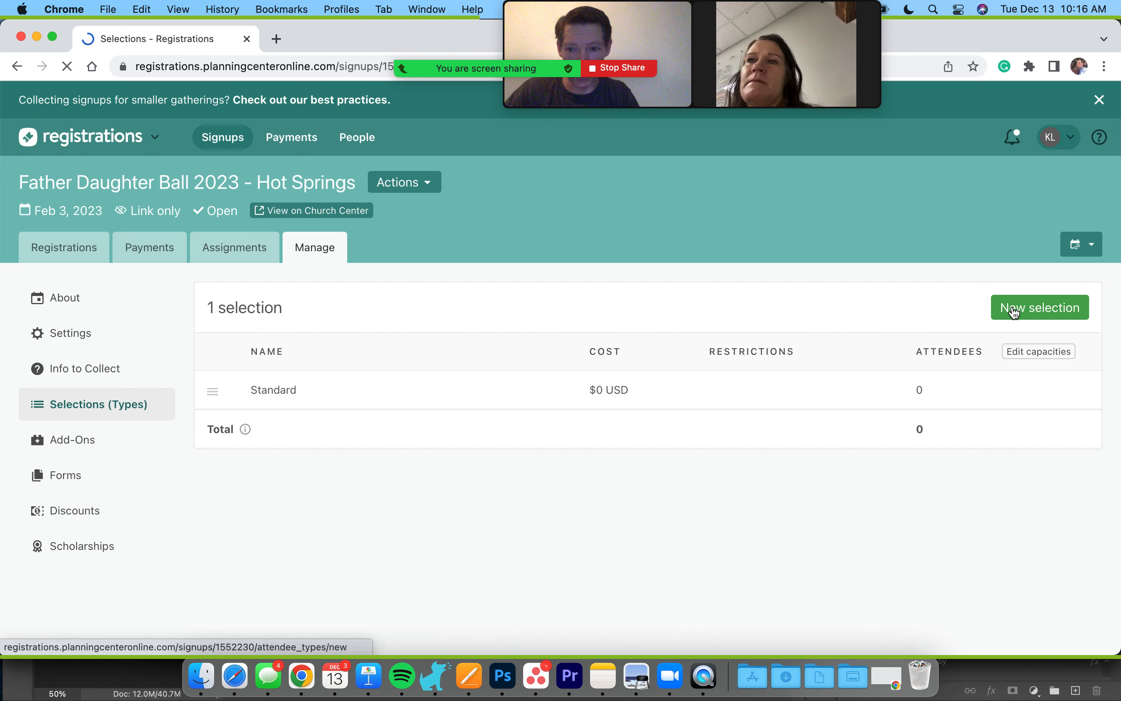
pyautogui.click(1015, 310)
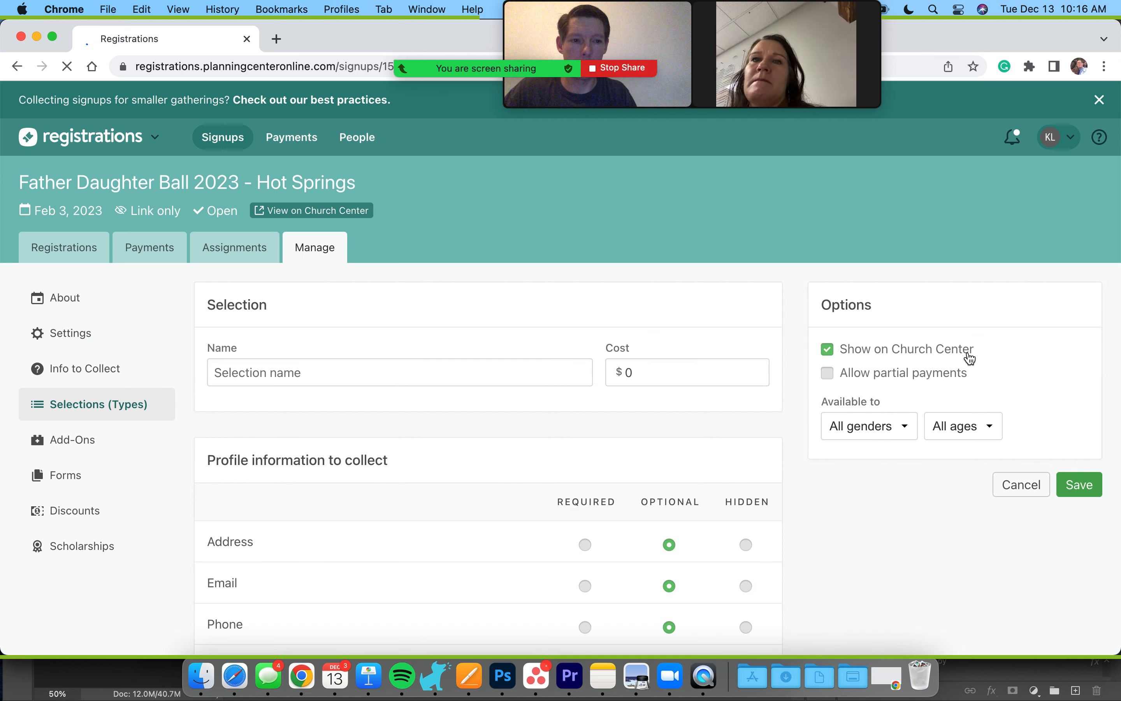
pyautogui.click(318, 375)
pyautogui.write('Dad')
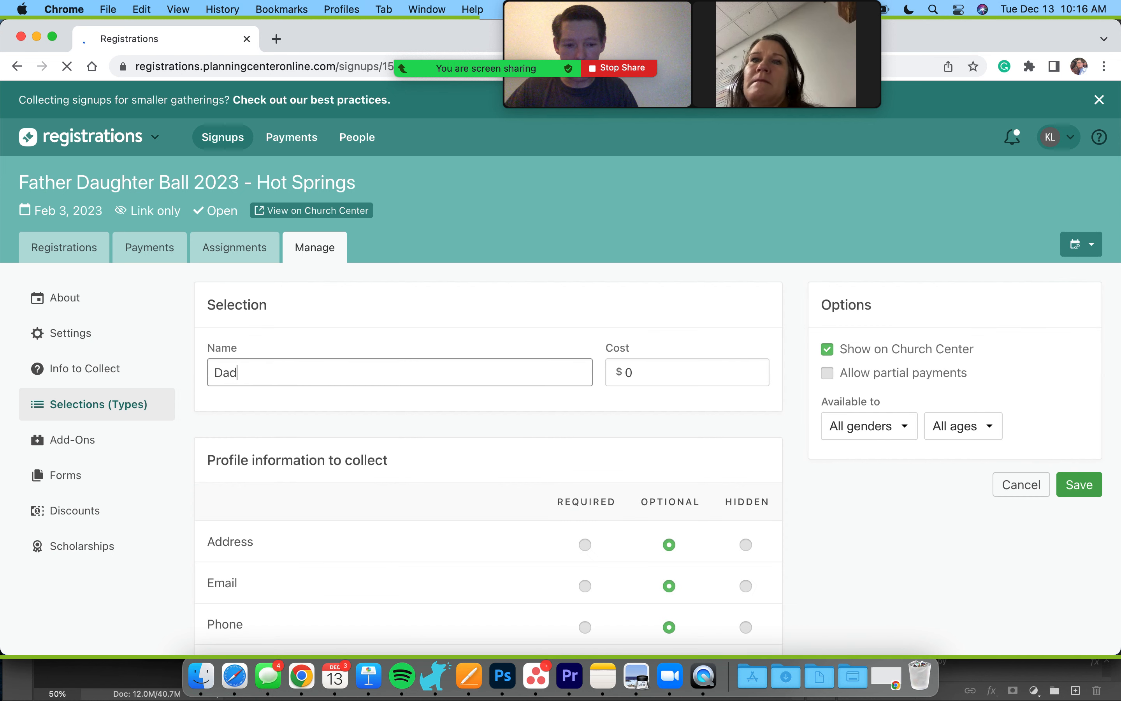
pyautogui.write('"')
pyautogui.press('super+Left')
pyautogui.write('"')
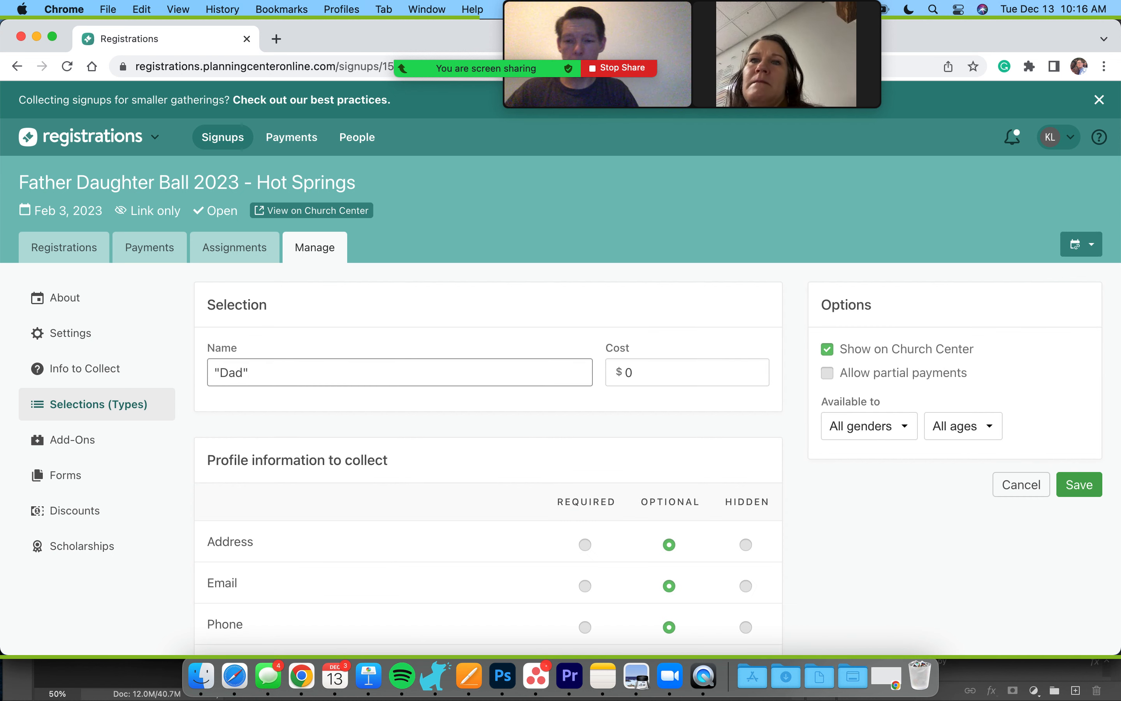
pyautogui.press('super+Right')
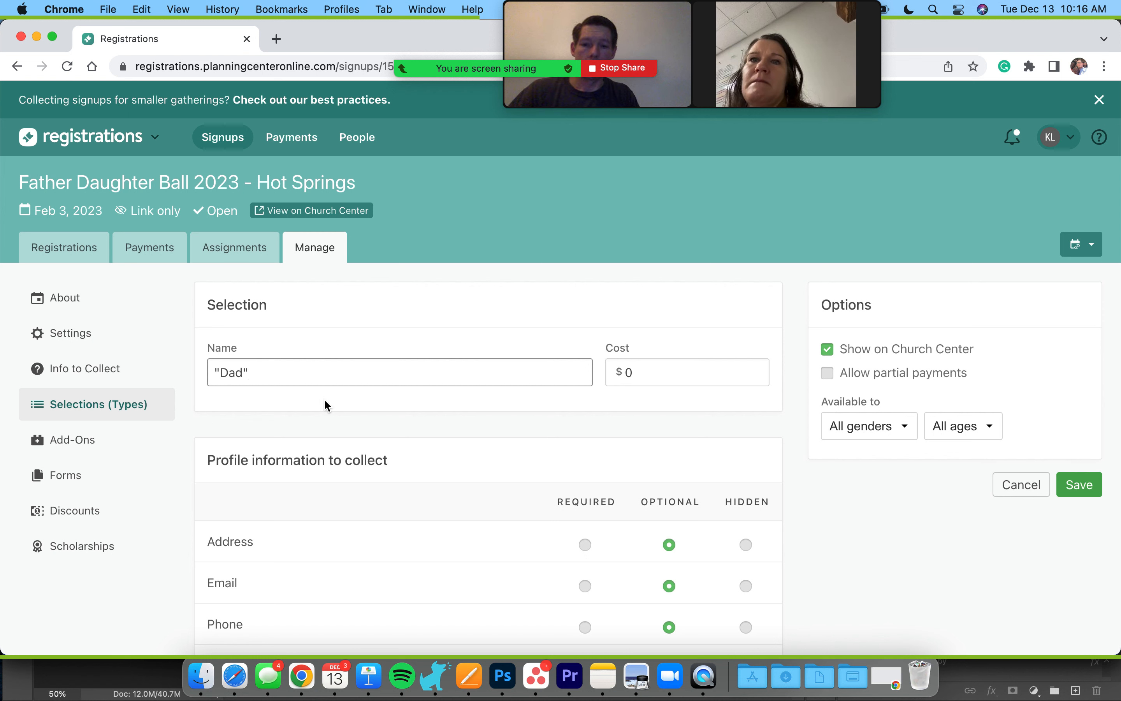
# Step: Set the cost of the "Dad" selection to $20
pyautogui.click(644, 370)
pyautogui.press('BackSpace')
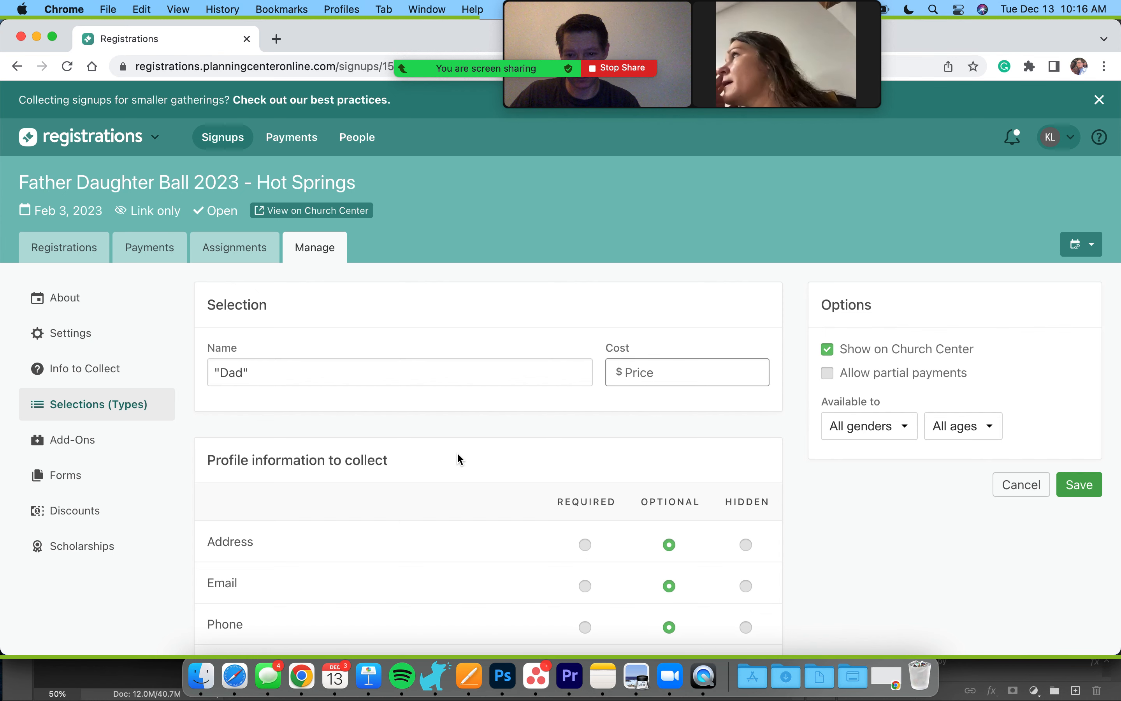
pyautogui.scroll(-5, 460, 459)
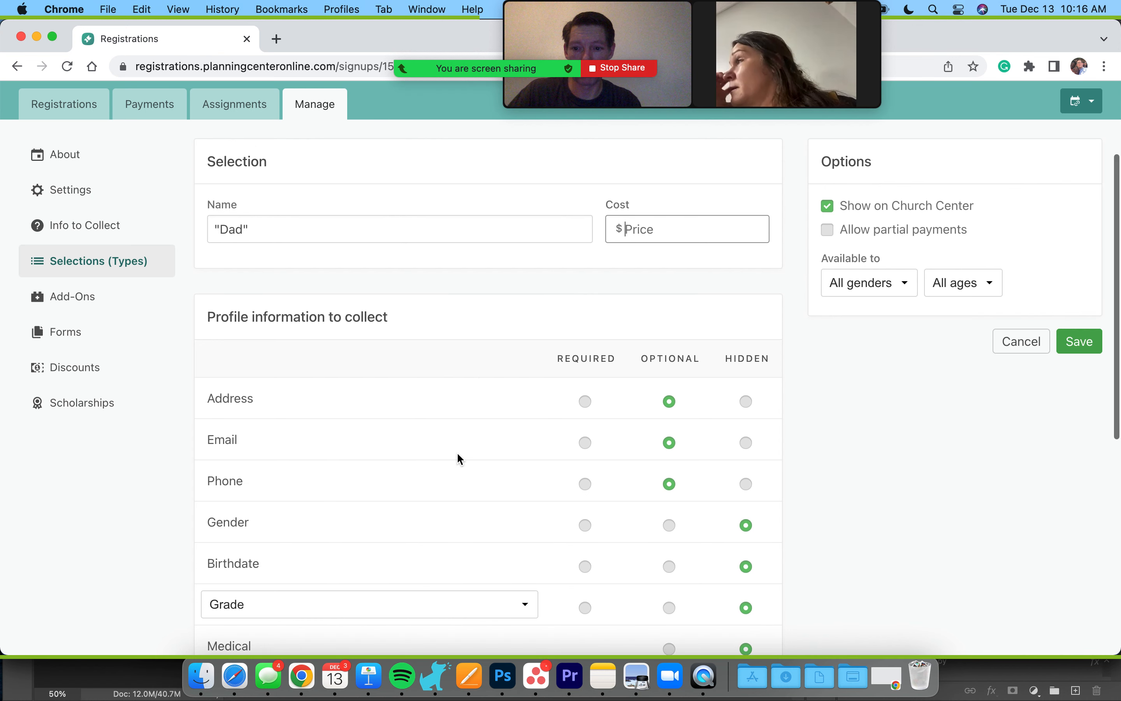
pyautogui.scroll(-3, 460, 459)
pyautogui.scroll(2, 460, 459)
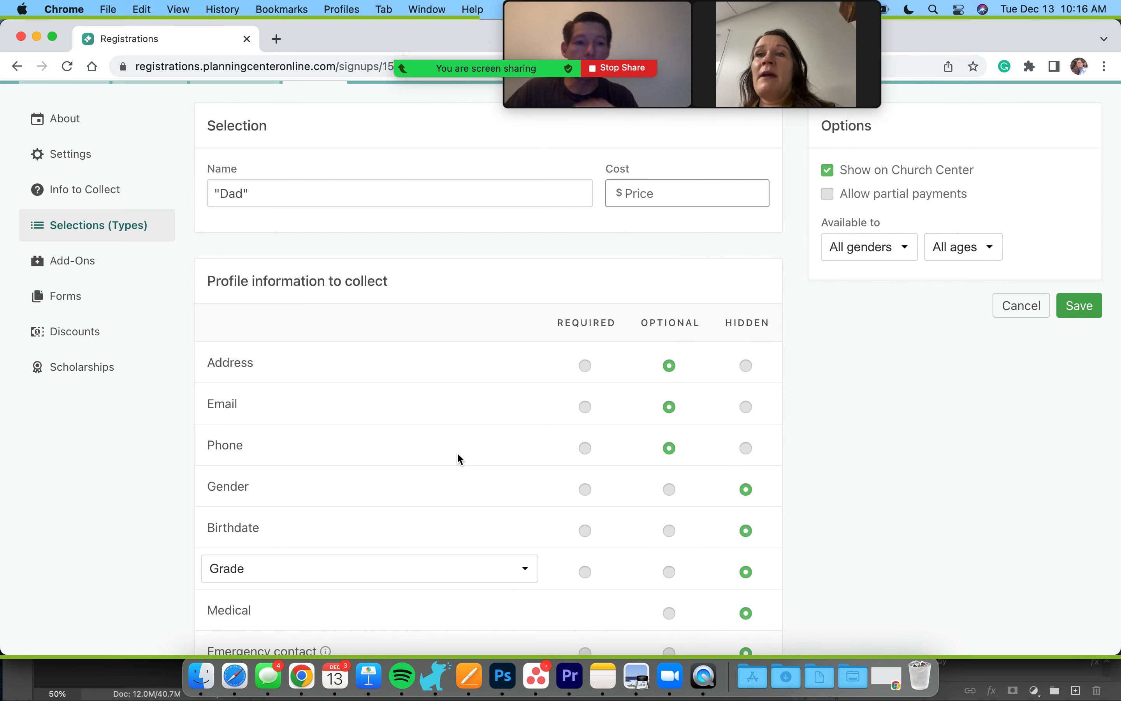
pyautogui.scroll(3, 460, 459)
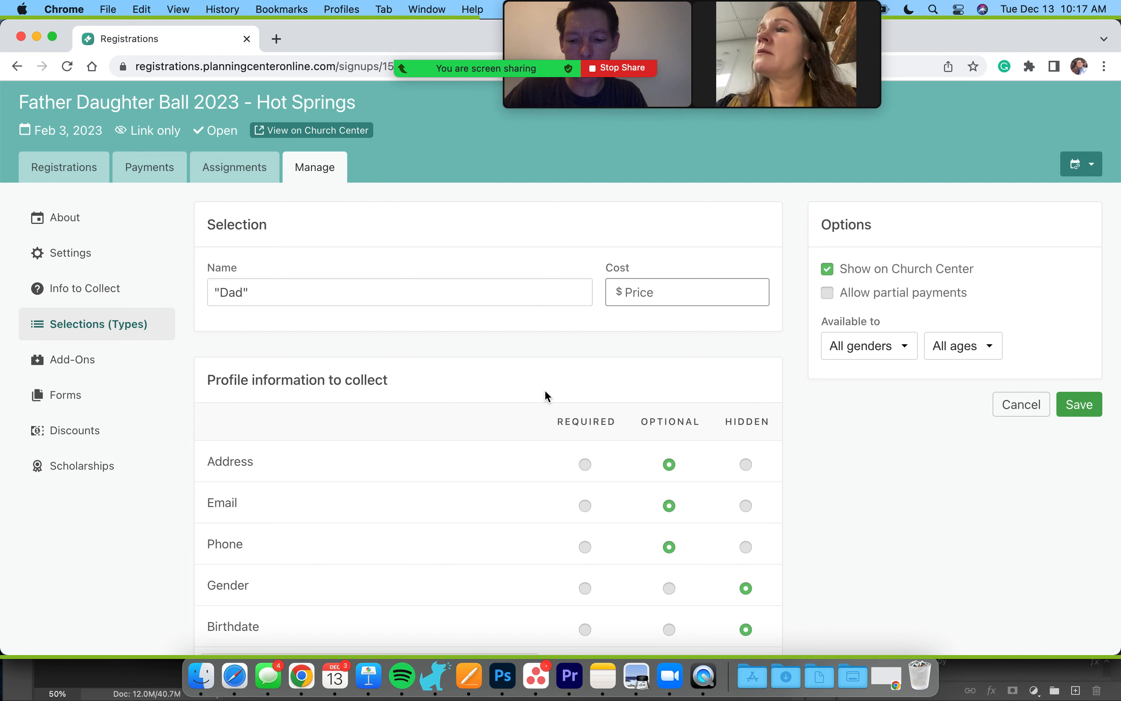
pyautogui.write('20')
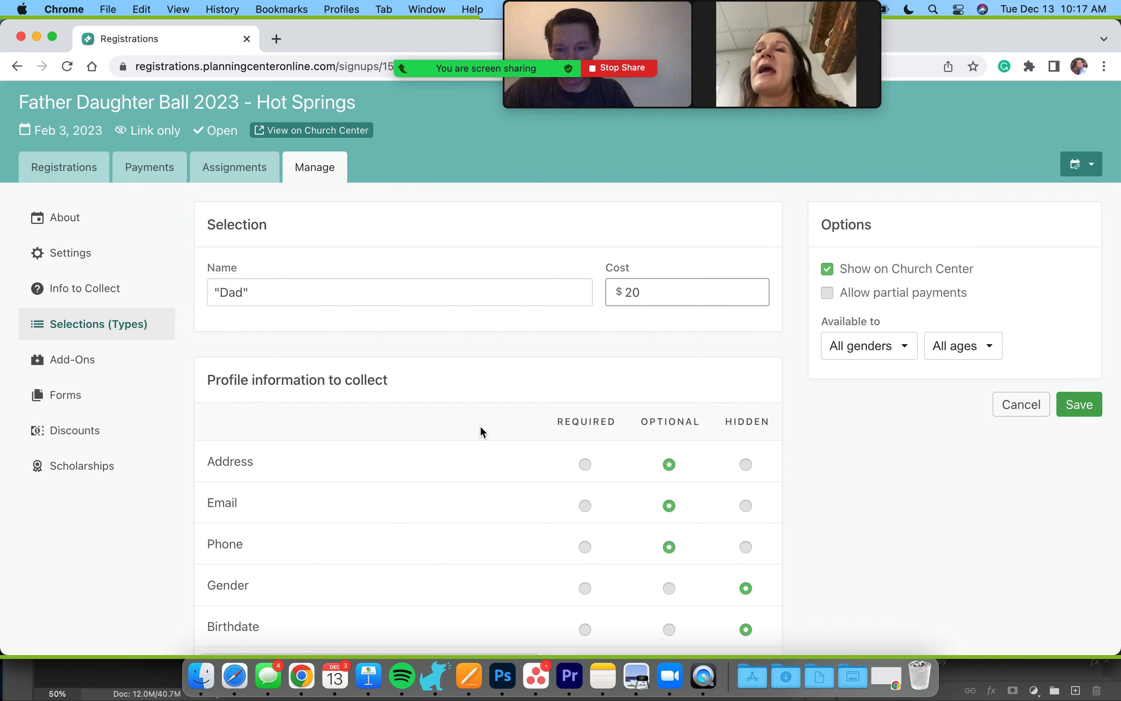
# Step: Make Email and Phone required in the profile information collected for the "Dad" selection
pyautogui.scroll(-2, 480, 425)
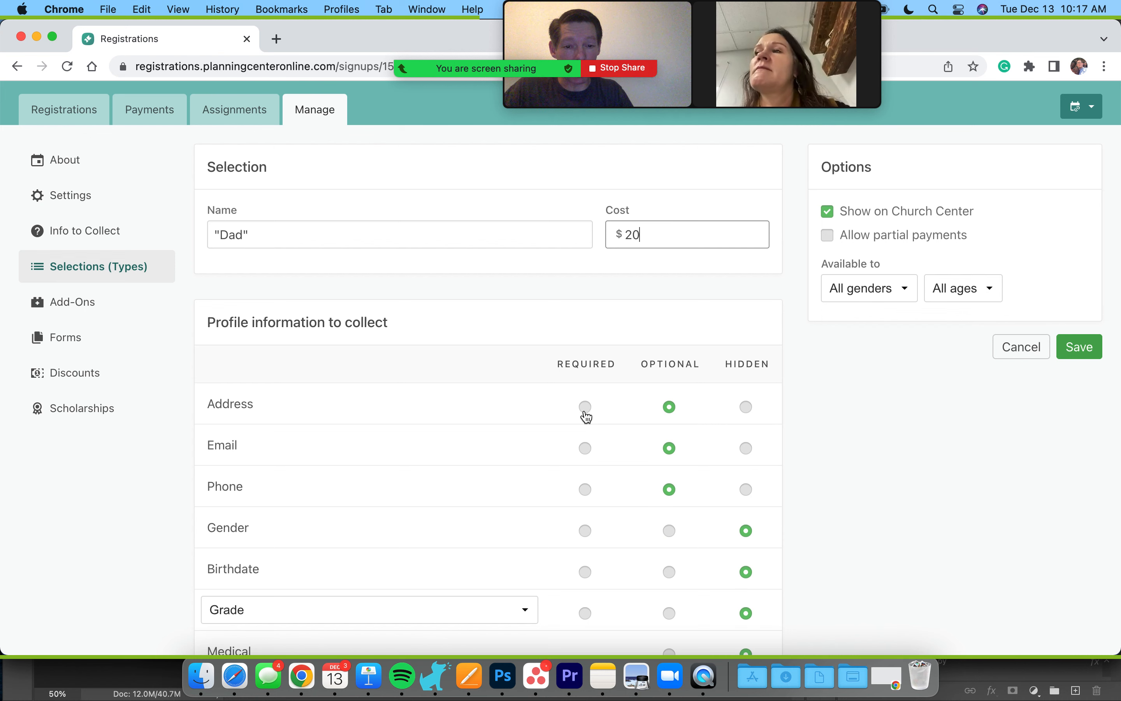
pyautogui.click(586, 448)
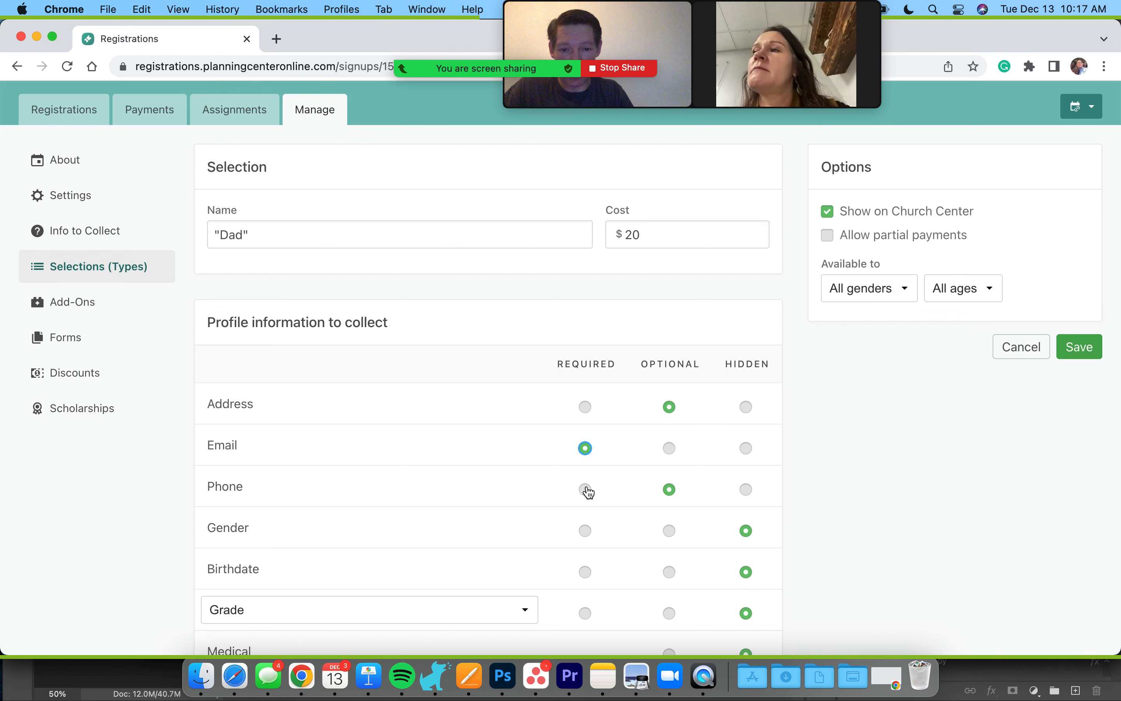
pyautogui.click(587, 490)
pyautogui.scroll(-2, 519, 560)
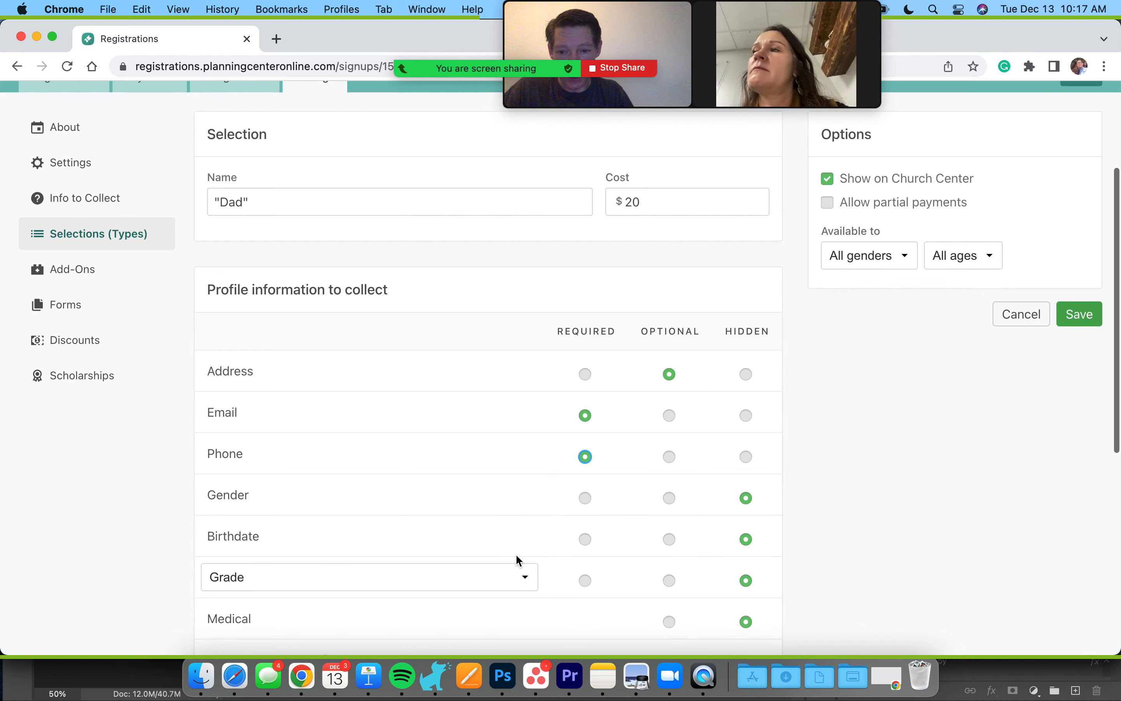
pyautogui.scroll(-7, 519, 562)
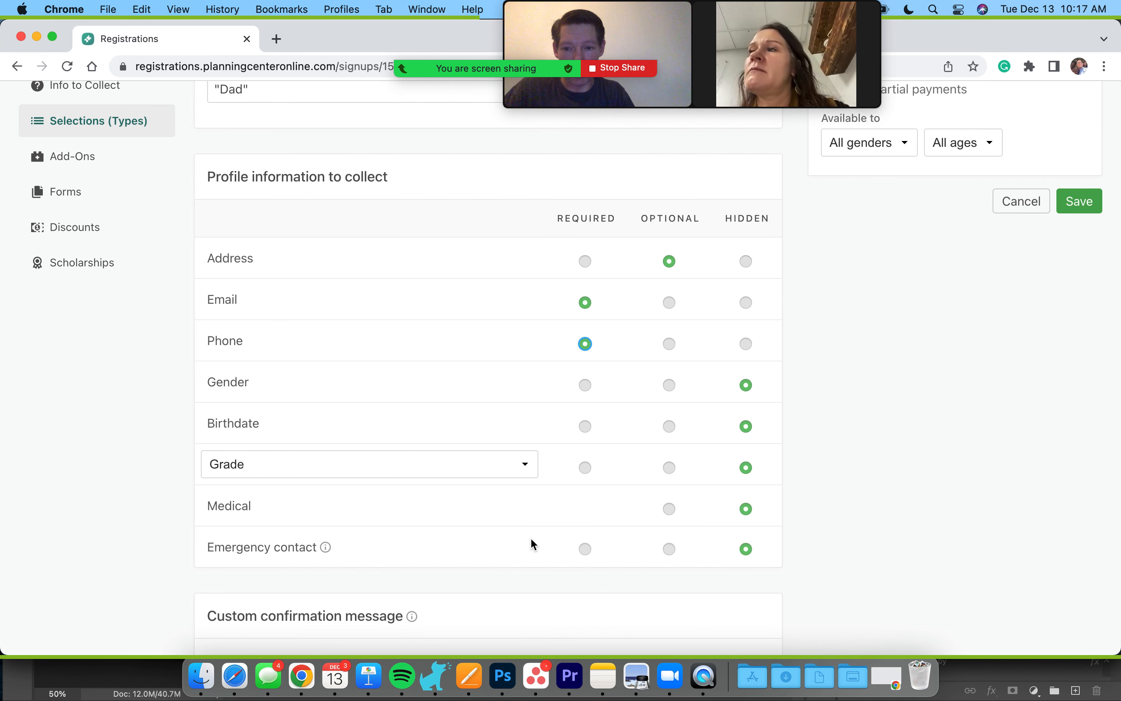
# Step: Hide Address in the profile information collected for the "Dad" selection
pyautogui.scroll(7, 531, 540)
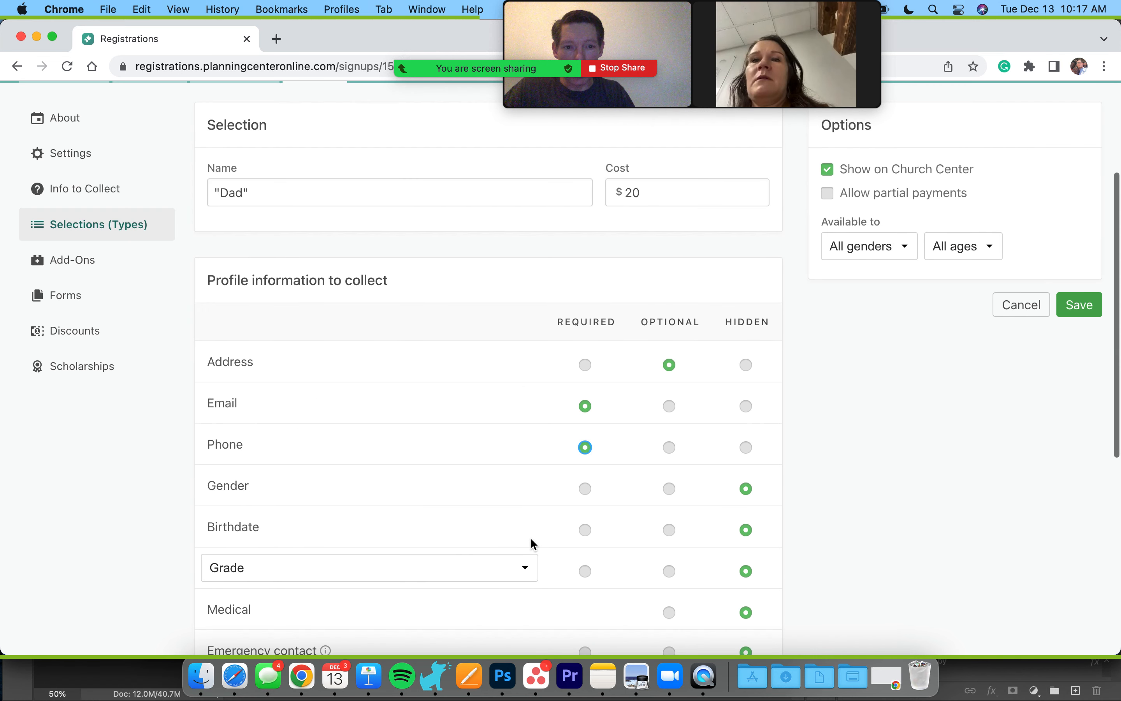
pyautogui.click(748, 368)
pyautogui.scroll(2, 753, 380)
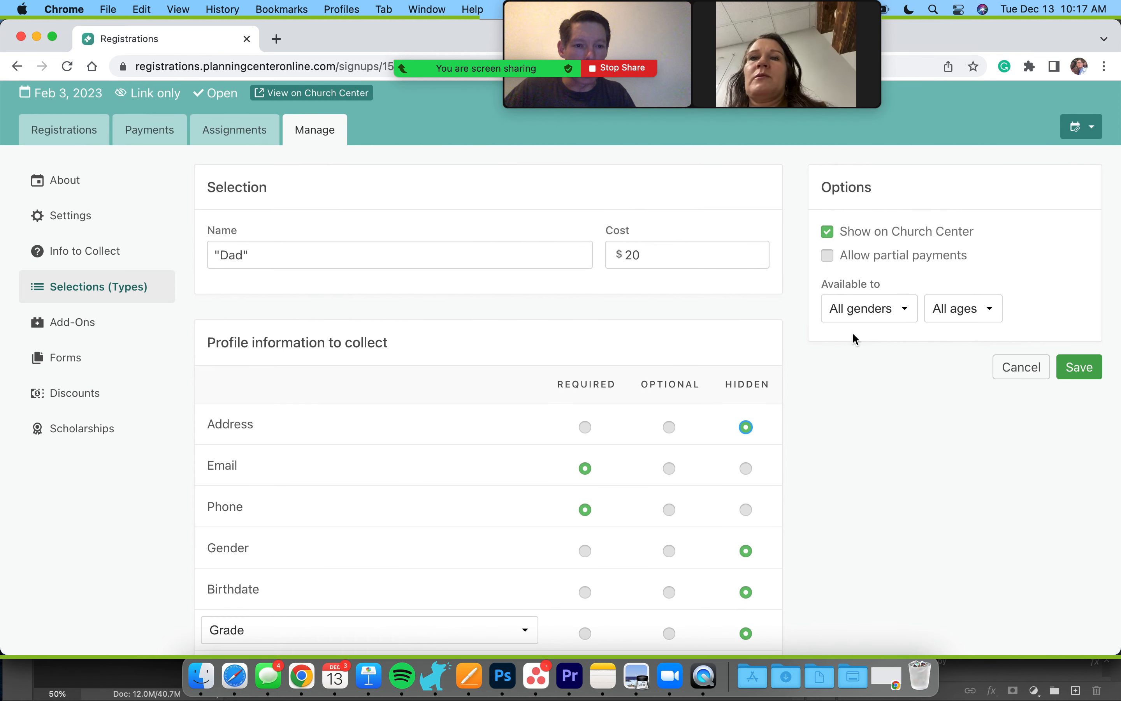
pyautogui.scroll(-2, 516, 284)
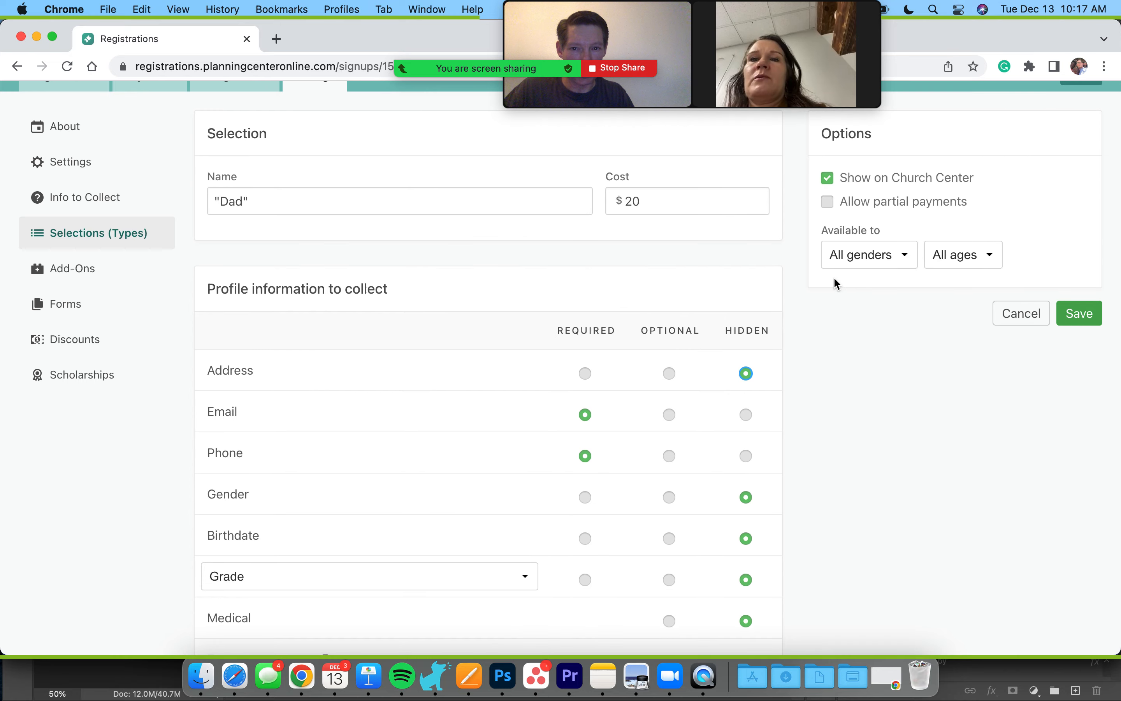
pyautogui.click(878, 262)
pyautogui.click(753, 261)
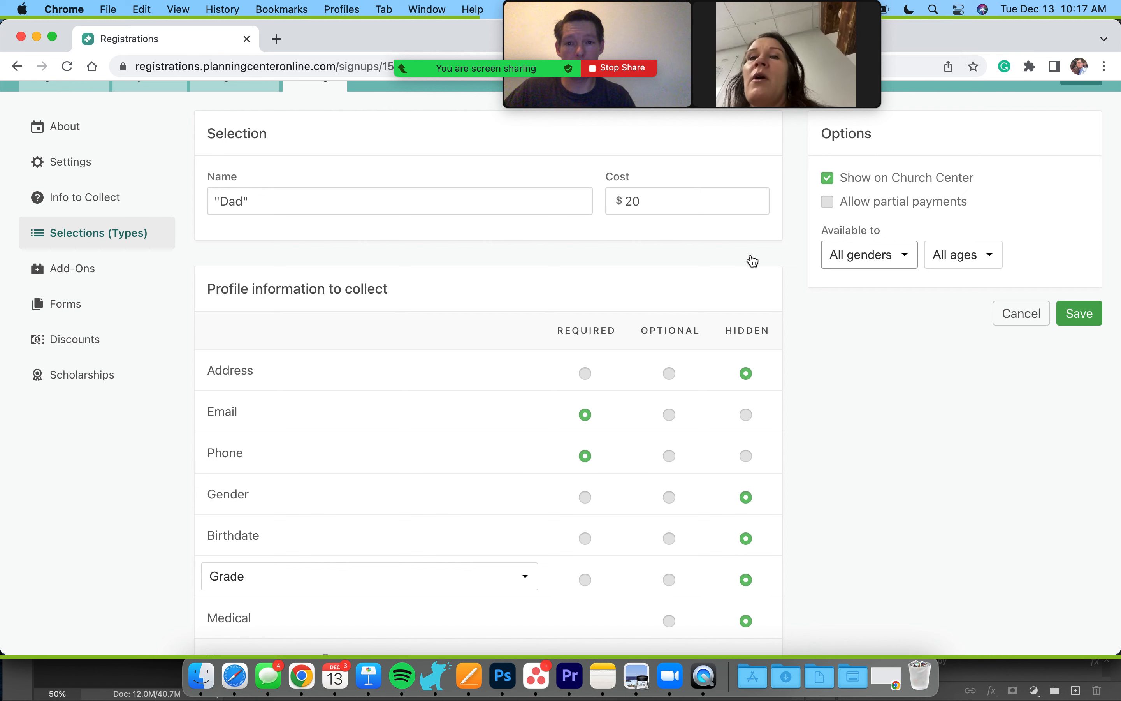
# Step: Make Medical optional in the profile information collected for the "Dad" selection
pyautogui.scroll(-5, 563, 330)
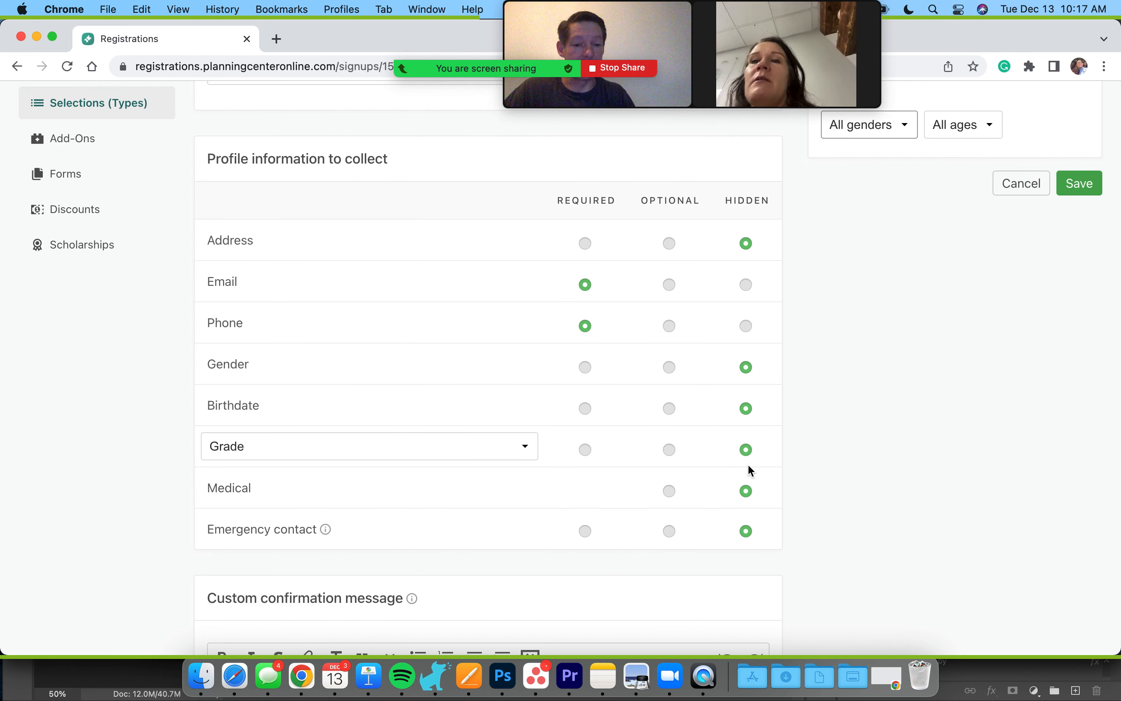
pyautogui.click(670, 492)
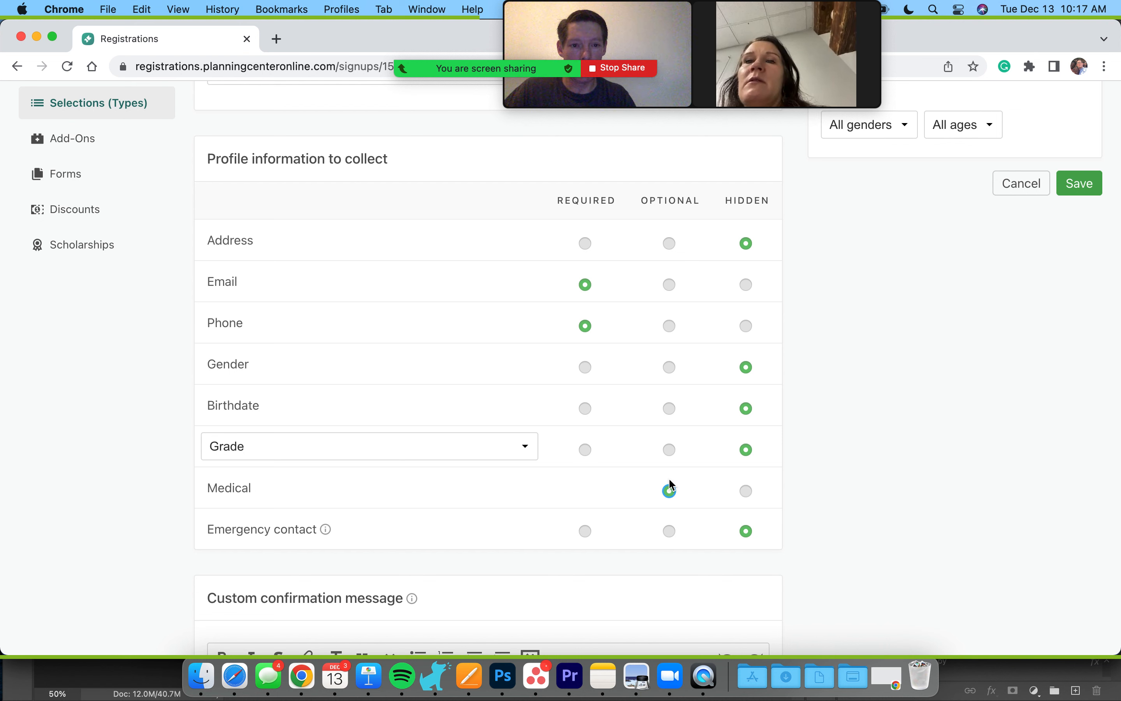
pyautogui.scroll(2, 671, 482)
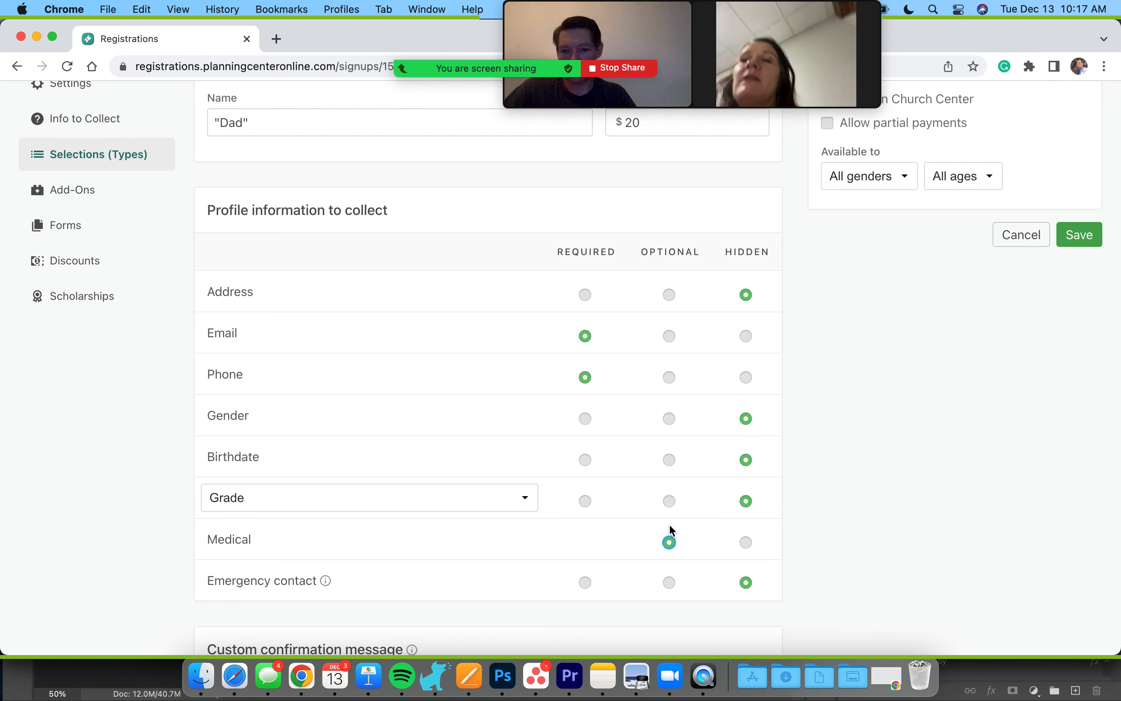
pyautogui.scroll(-3, 575, 527)
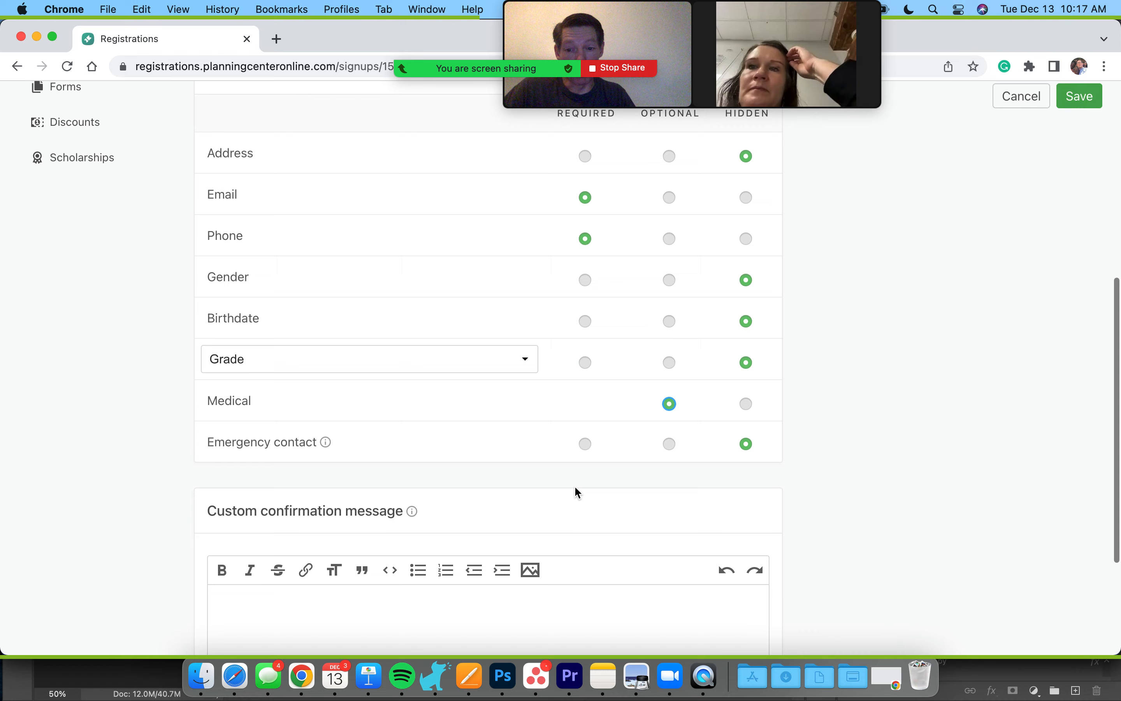
pyautogui.scroll(-3, 575, 485)
pyautogui.scroll(9, 575, 485)
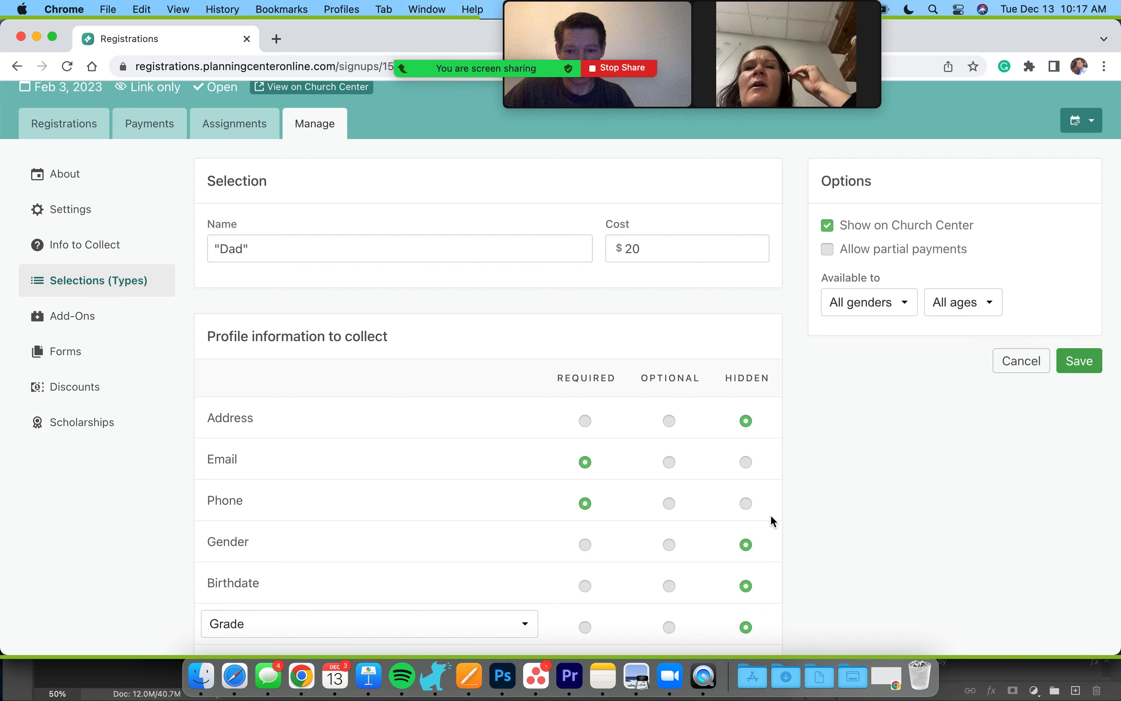
pyautogui.click(671, 586)
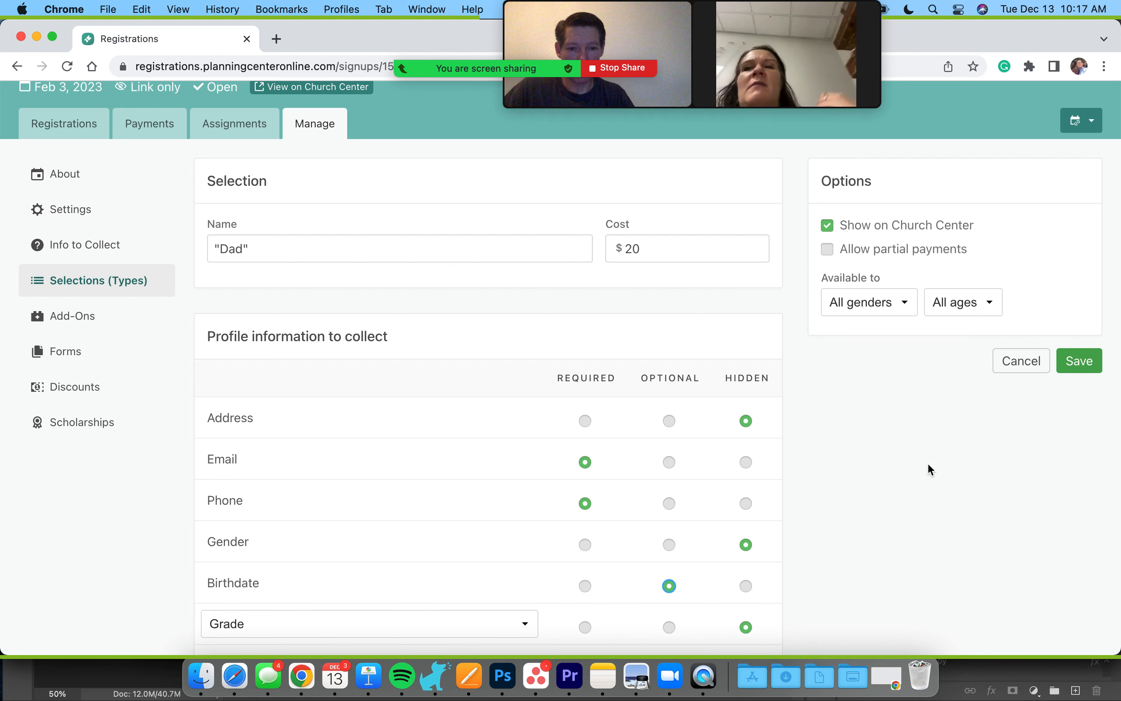
pyautogui.scroll(-1, 932, 469)
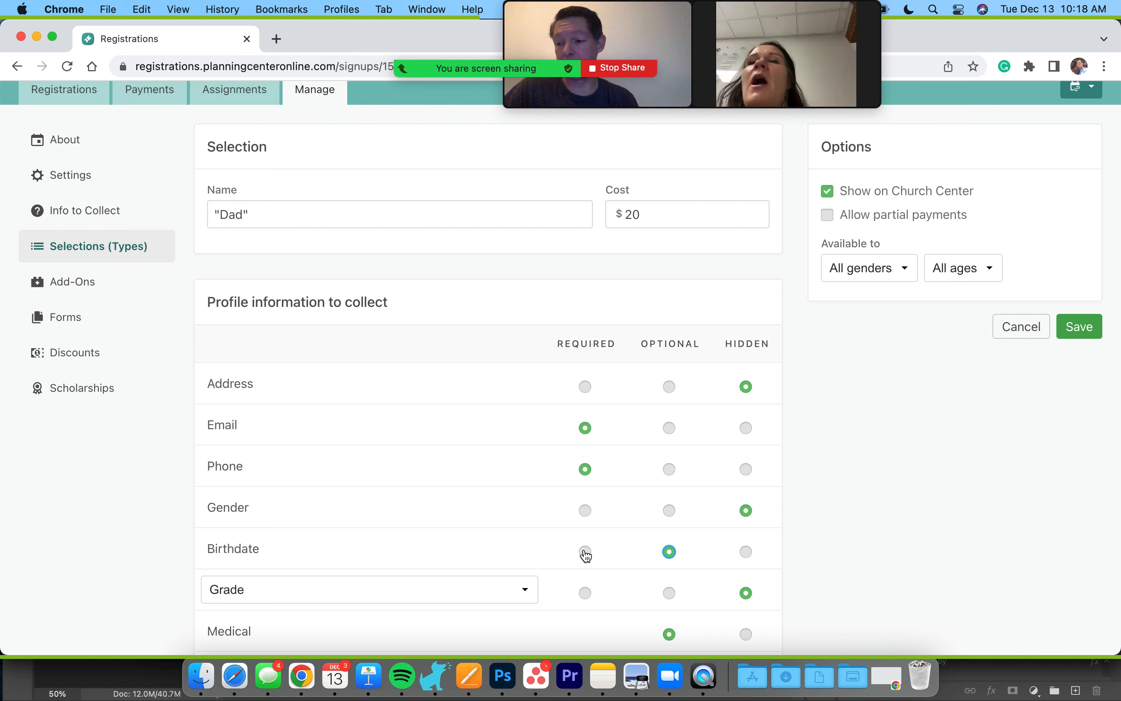
pyautogui.click(747, 553)
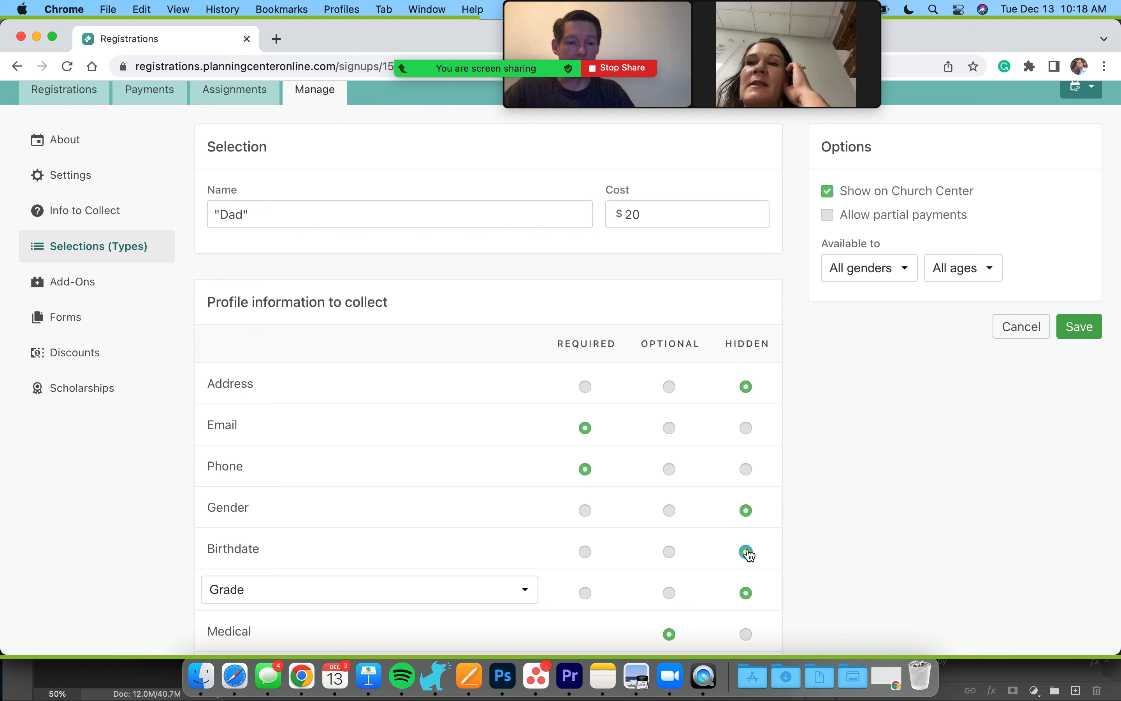
# Step: Save the "Dad" selection and create another selection type named "Daughters", including the quotation marks
pyautogui.click(1080, 334)
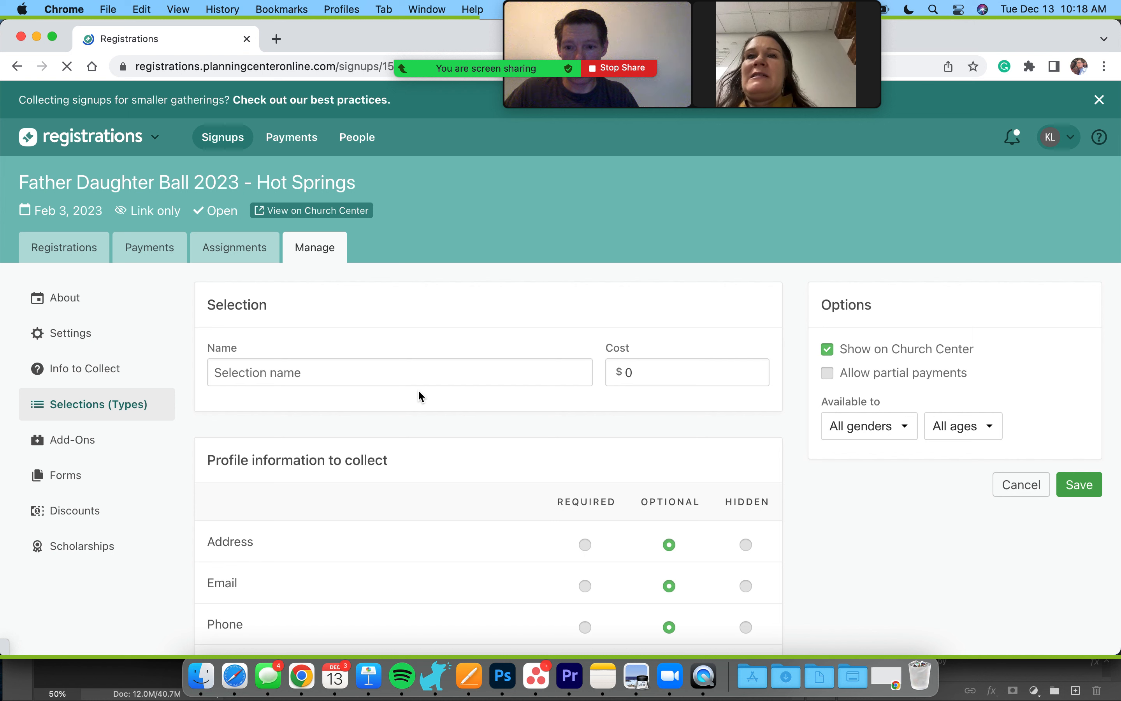
pyautogui.click(348, 371)
pyautogui.write('"D')
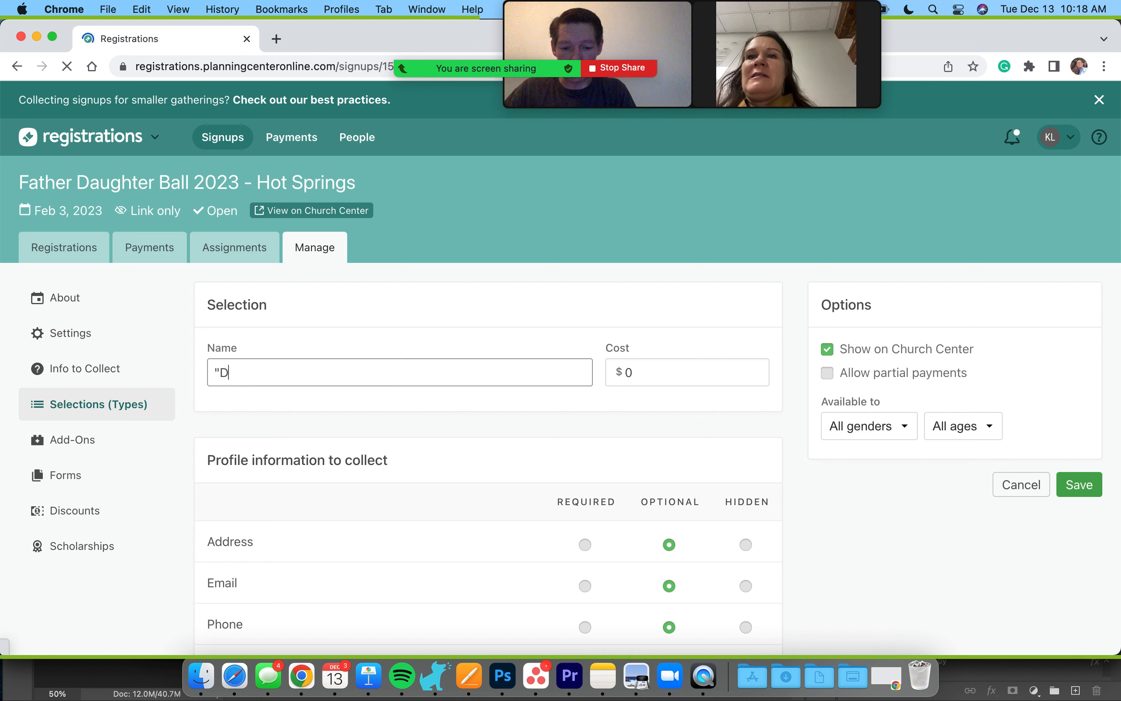
pyautogui.write('aughters')
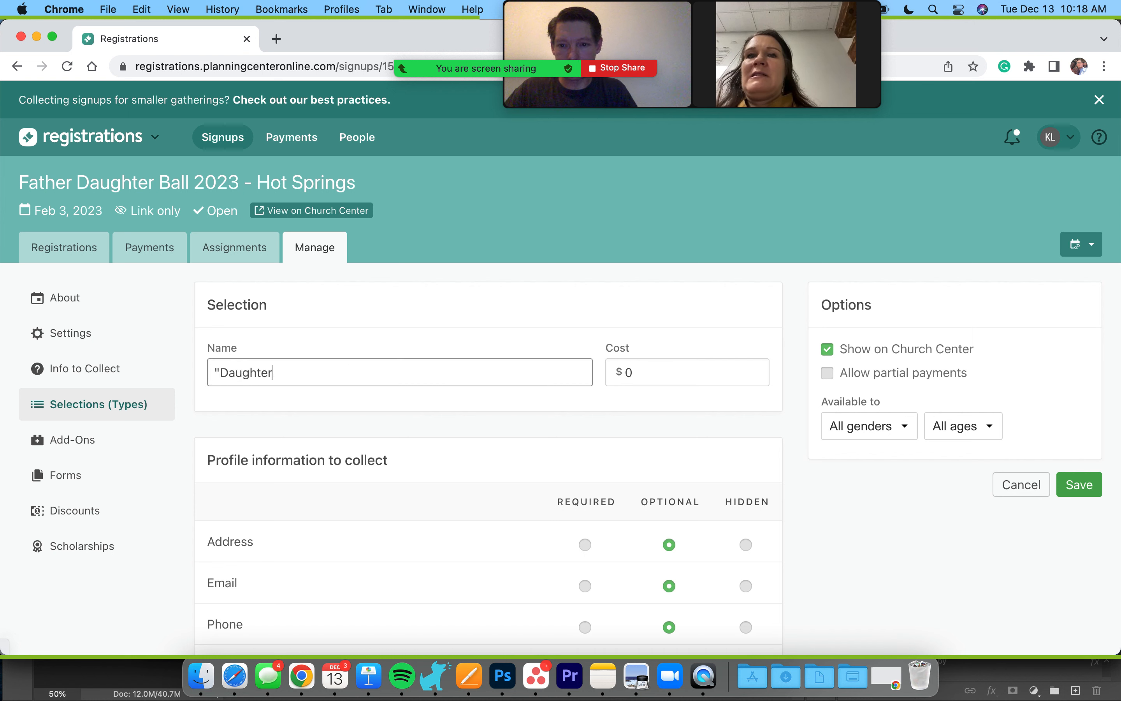
# Step: Set the cost of the "Daughters" selection to $10
pyautogui.click(641, 378)
pyautogui.press('BackSpace')
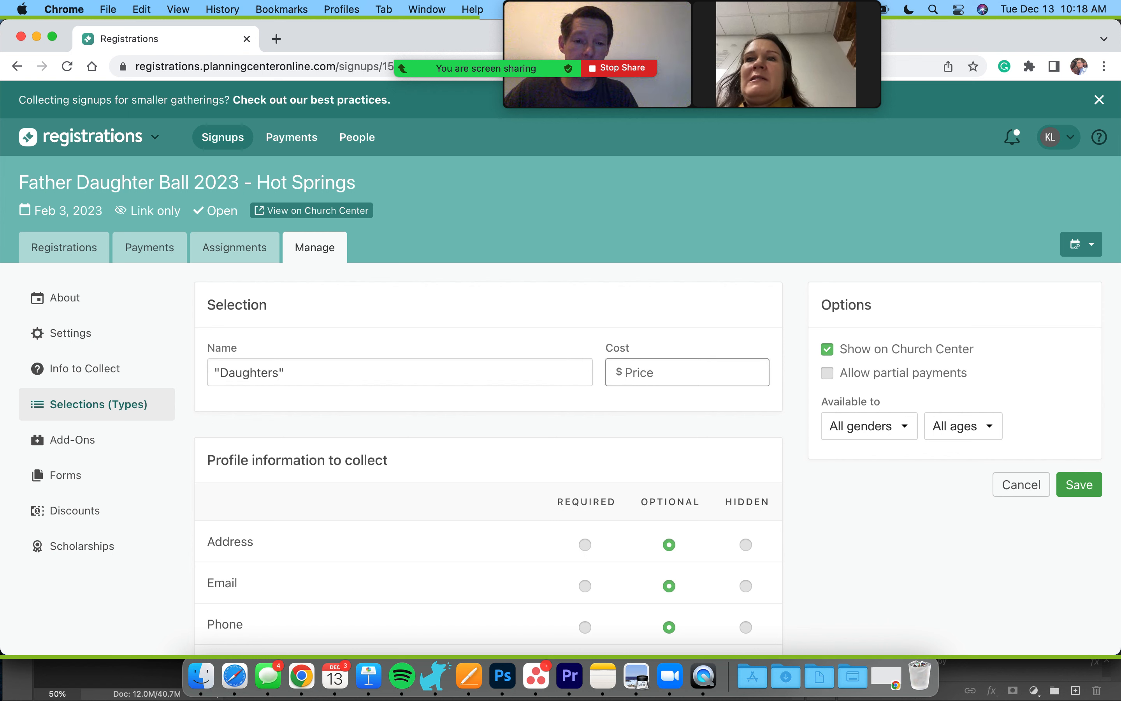
pyautogui.write('10')
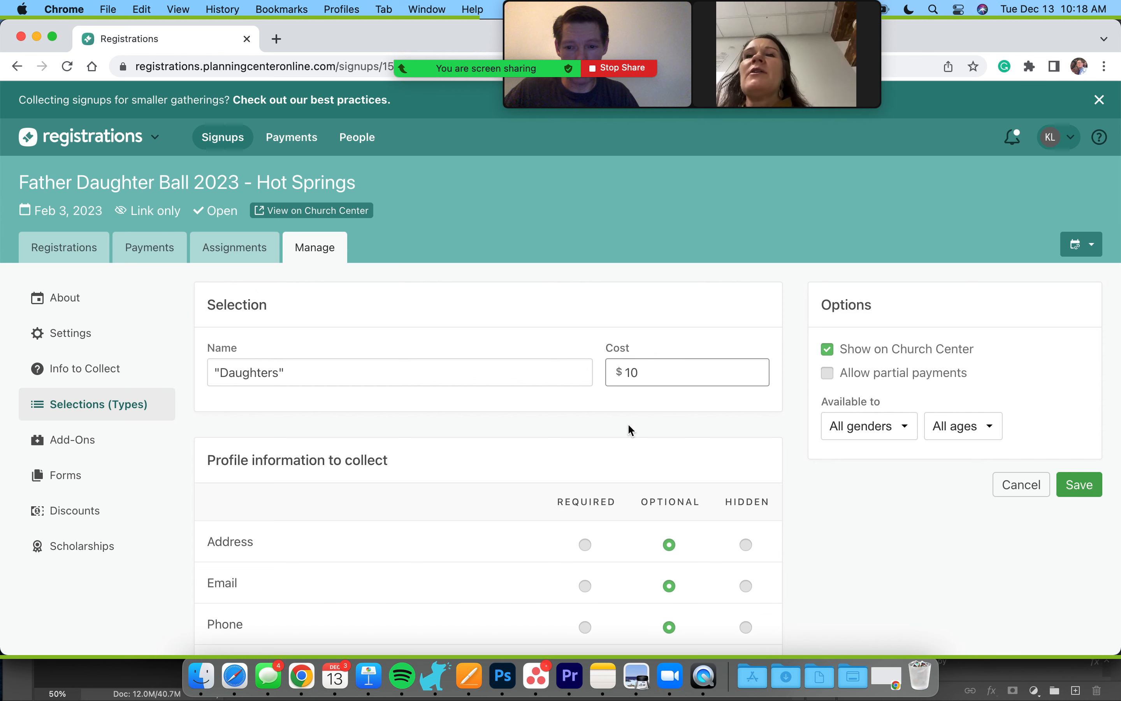
# Step: Hide Address, Email and Phone in the profile information collected for the "Daughters" selection
pyautogui.scroll(-3, 627, 424)
pyautogui.scroll(-2, 631, 430)
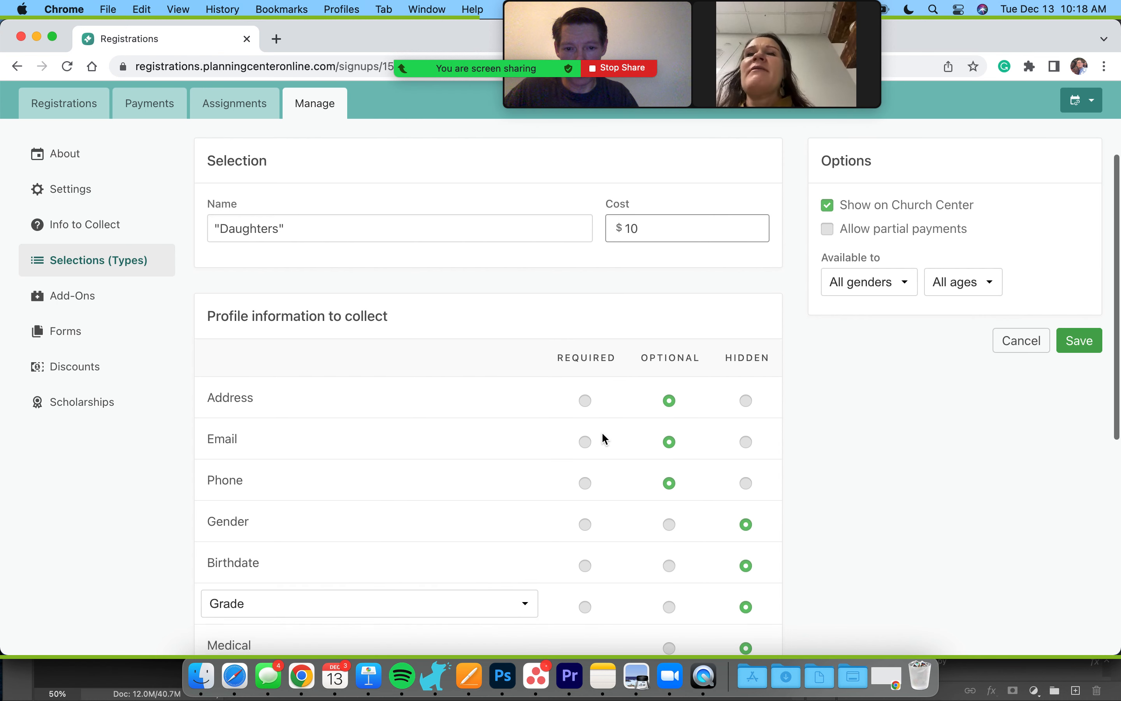
pyautogui.scroll(-2, 528, 441)
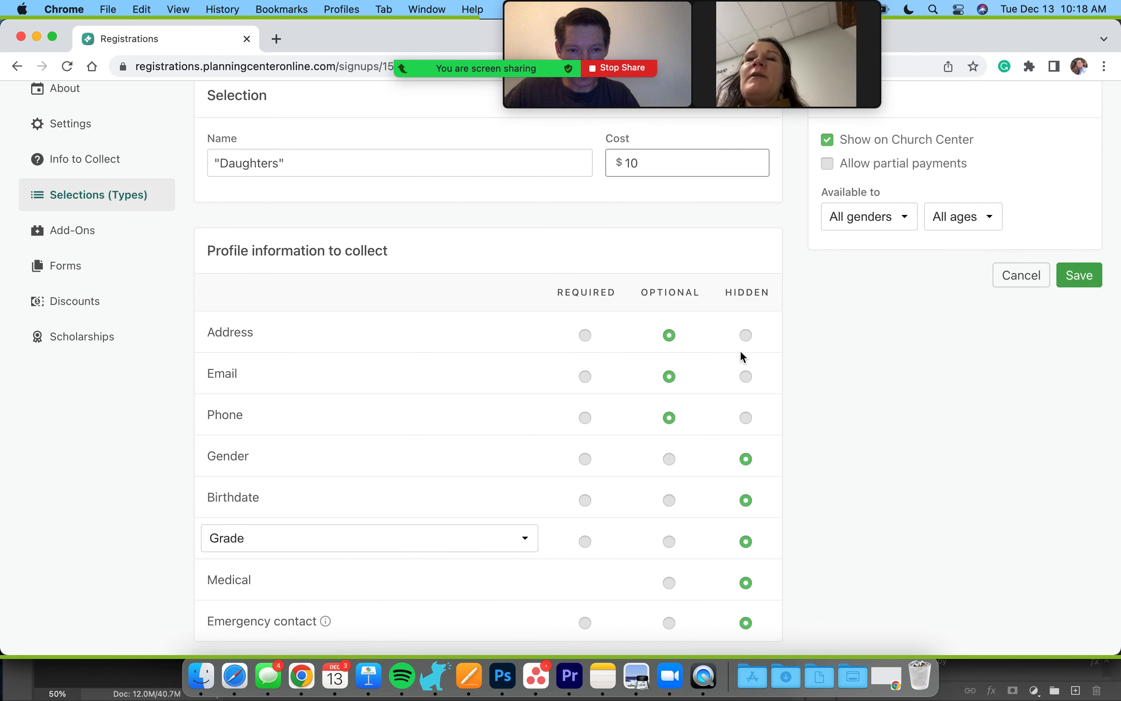
pyautogui.click(747, 336)
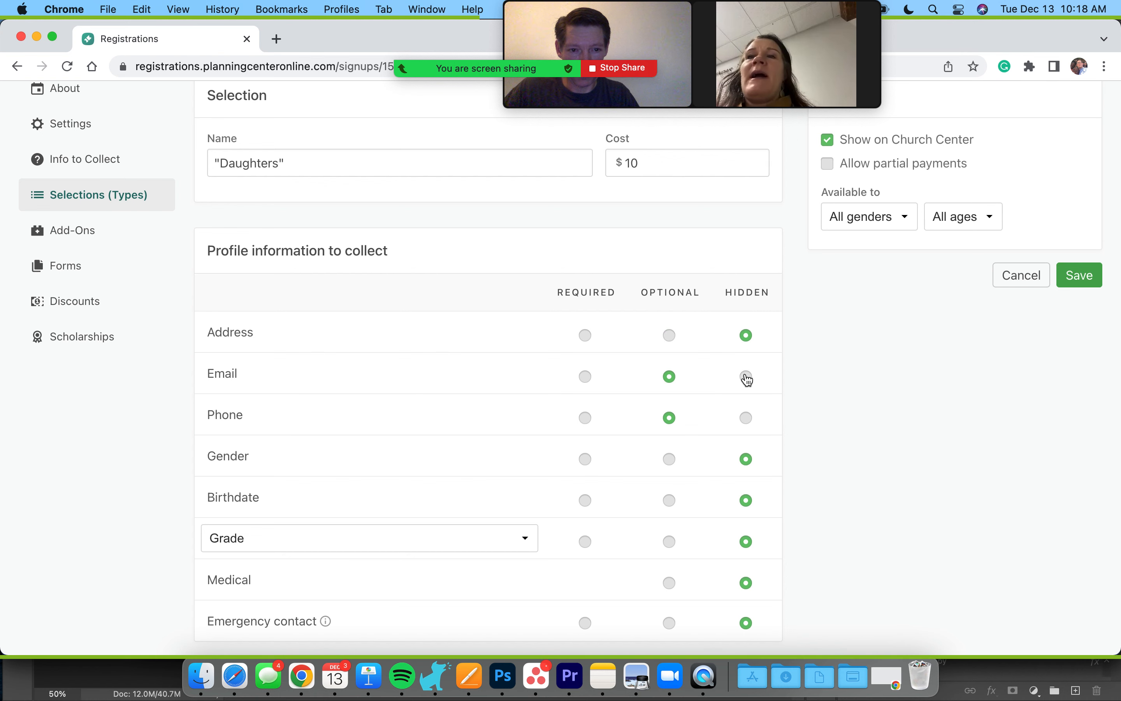
pyautogui.click(747, 377)
pyautogui.click(746, 418)
pyautogui.scroll(-1, 696, 438)
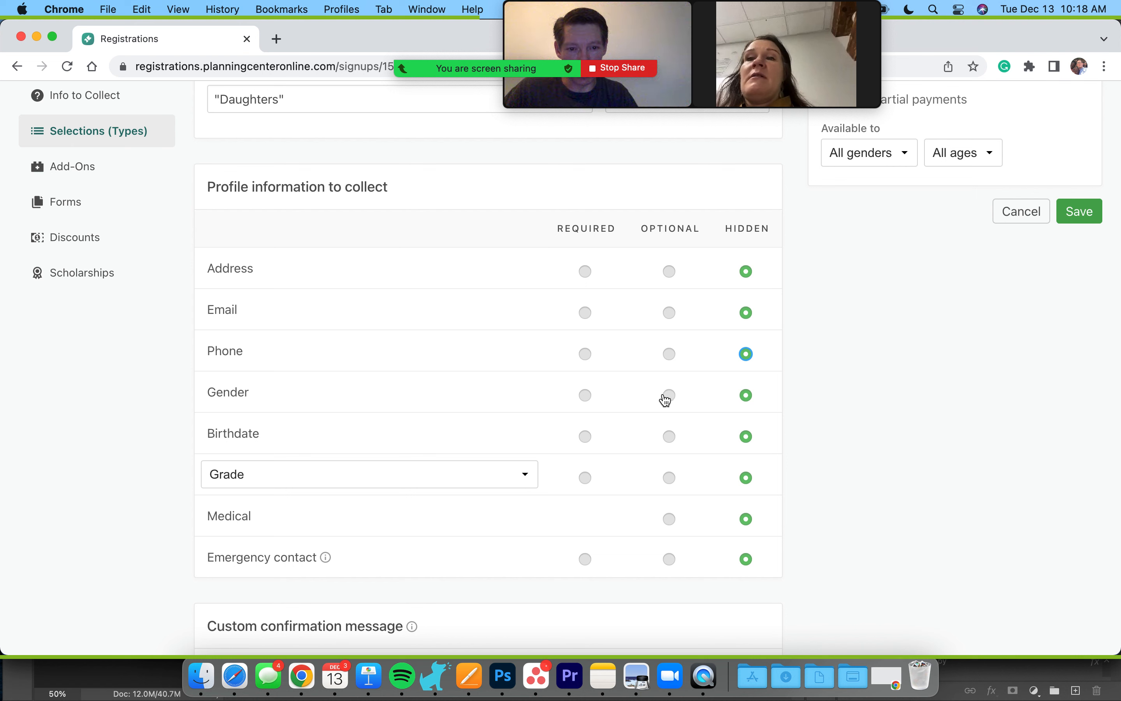
# Step: Make Birthdate required and Medical optional in the profile information for the "Daughters" selection
pyautogui.click(586, 437)
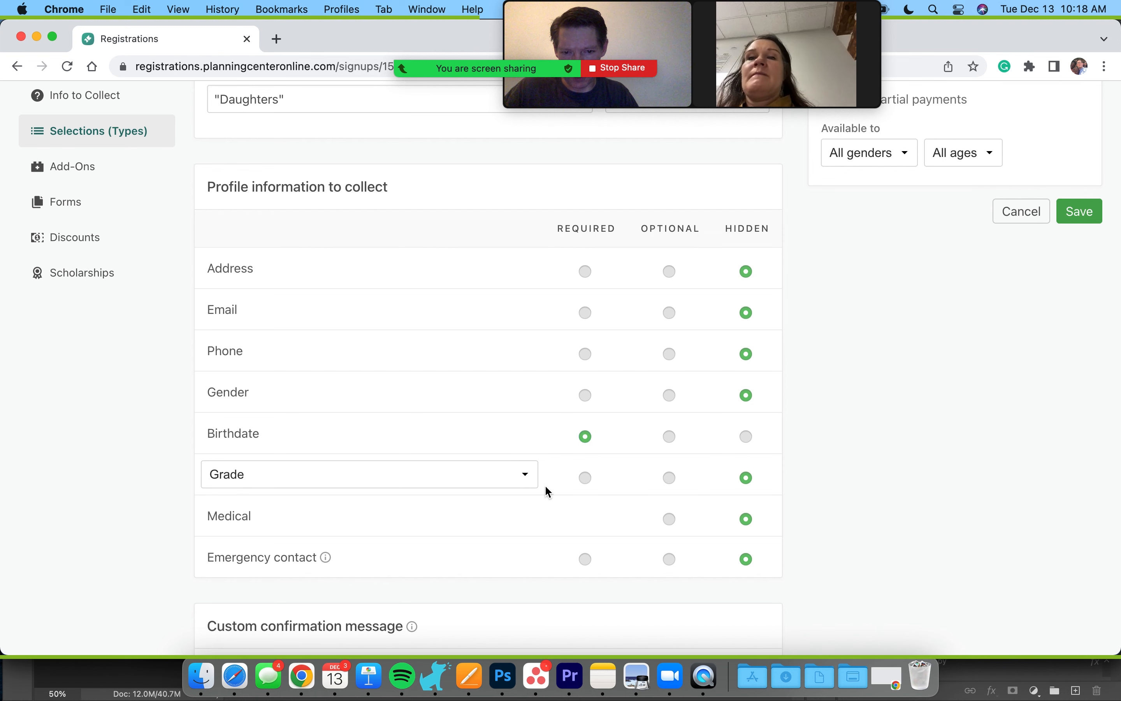
pyautogui.click(526, 482)
pyautogui.click(500, 436)
pyautogui.scroll(-1, 556, 480)
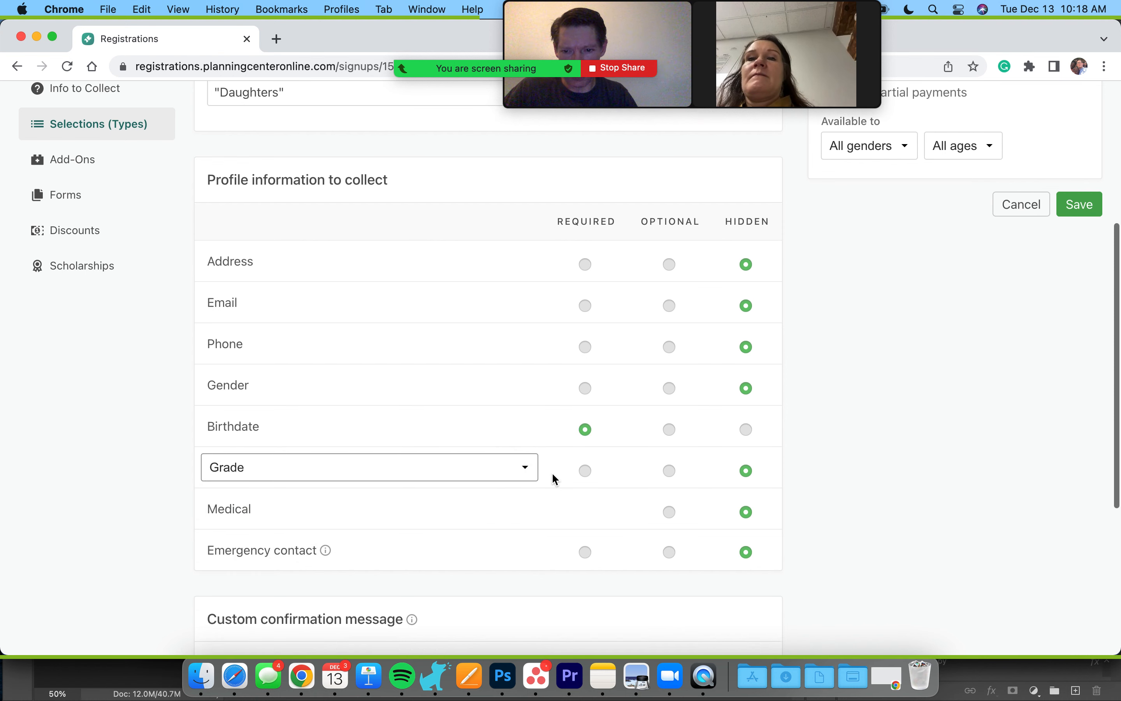
pyautogui.scroll(-1, 556, 480)
pyautogui.click(670, 483)
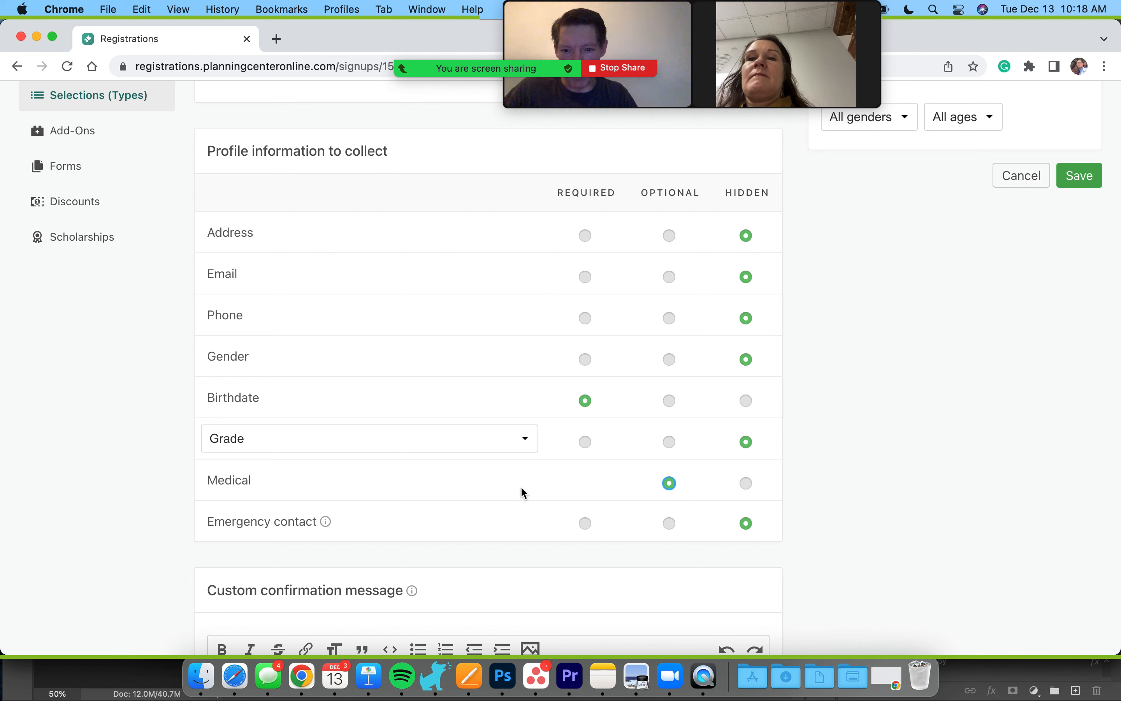
pyautogui.scroll(-1, 520, 487)
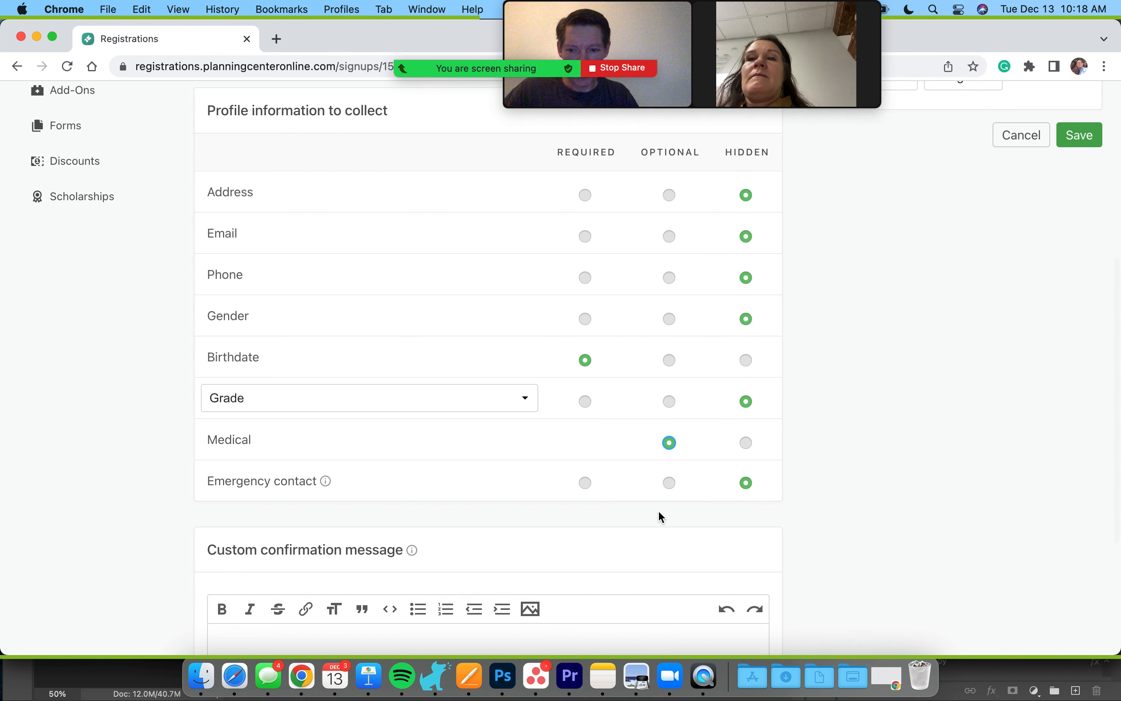
pyautogui.scroll(-1, 658, 512)
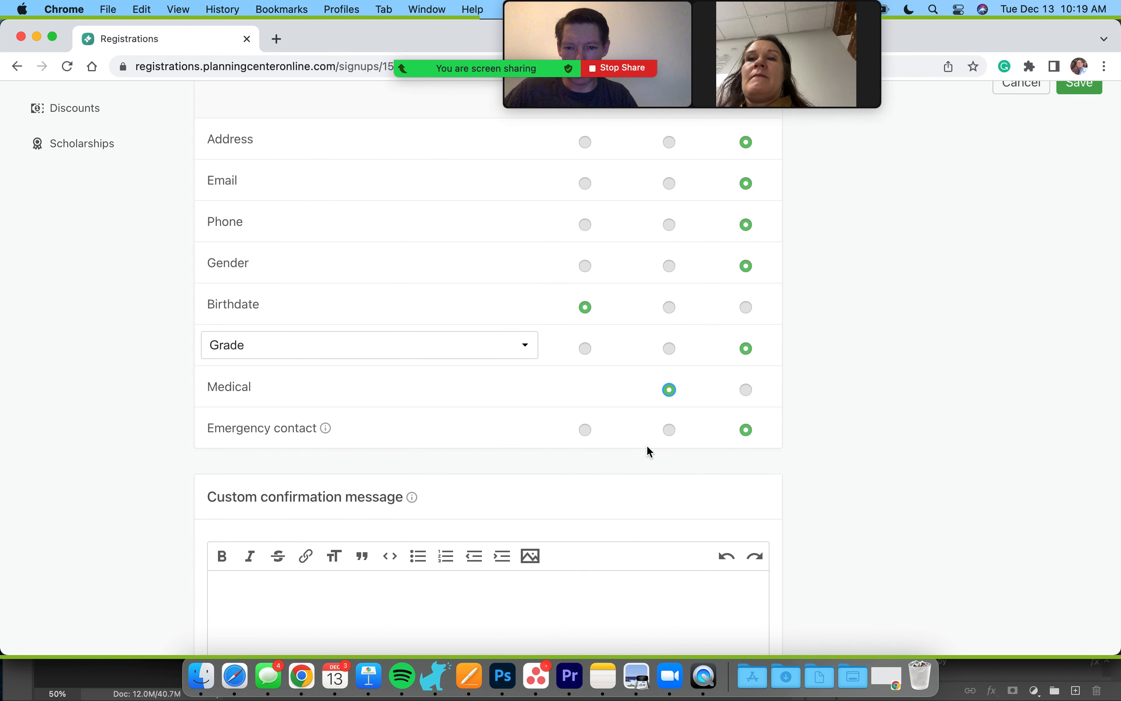
# Step: Save the "Daughters" selection and move the Standard selection to the end of the selections list
pyautogui.scroll(5, 656, 445)
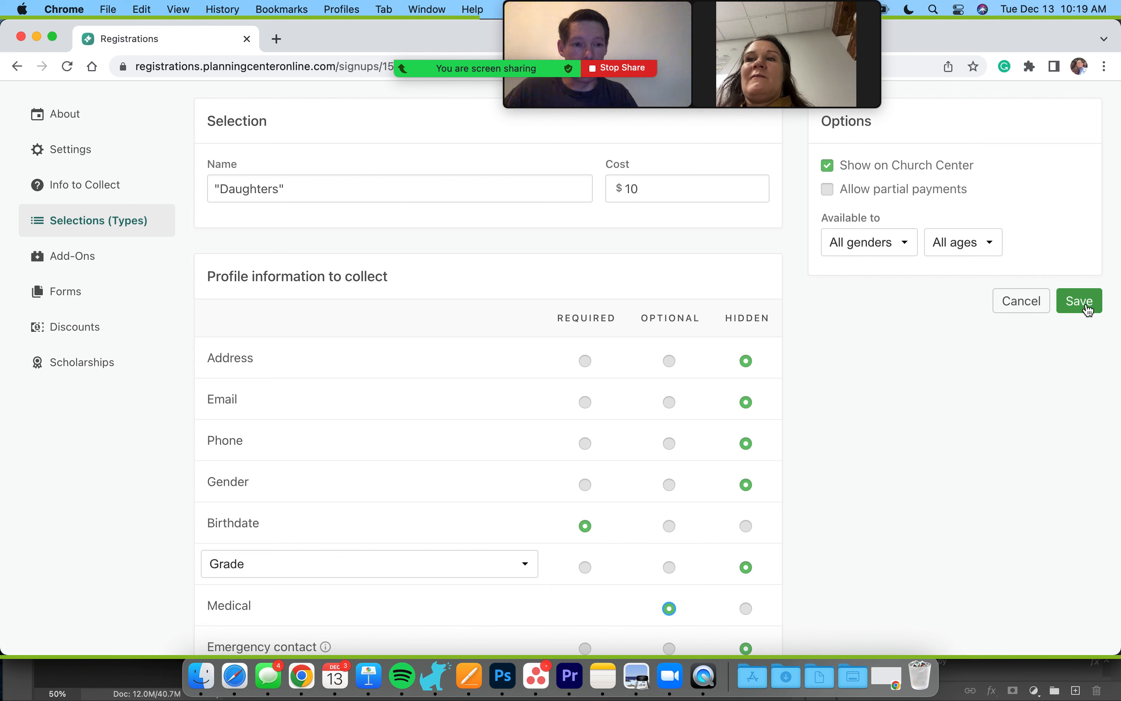
pyautogui.scroll(-1, 927, 334)
pyautogui.scroll(-8, 925, 329)
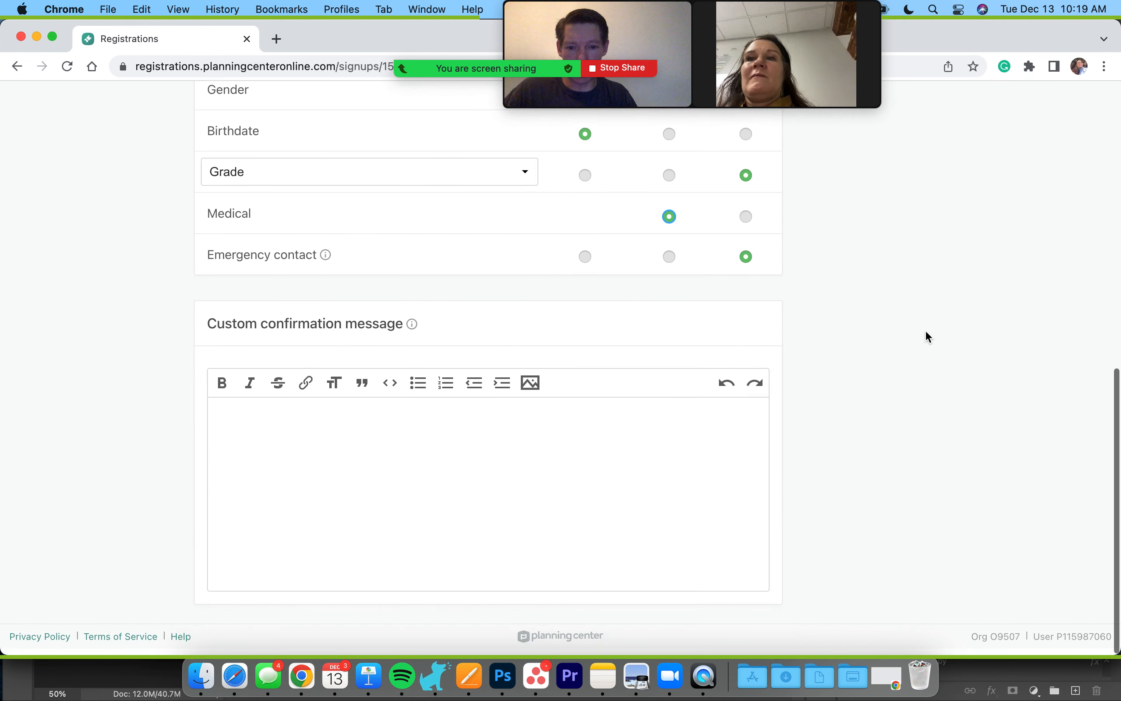
pyautogui.scroll(7, 924, 330)
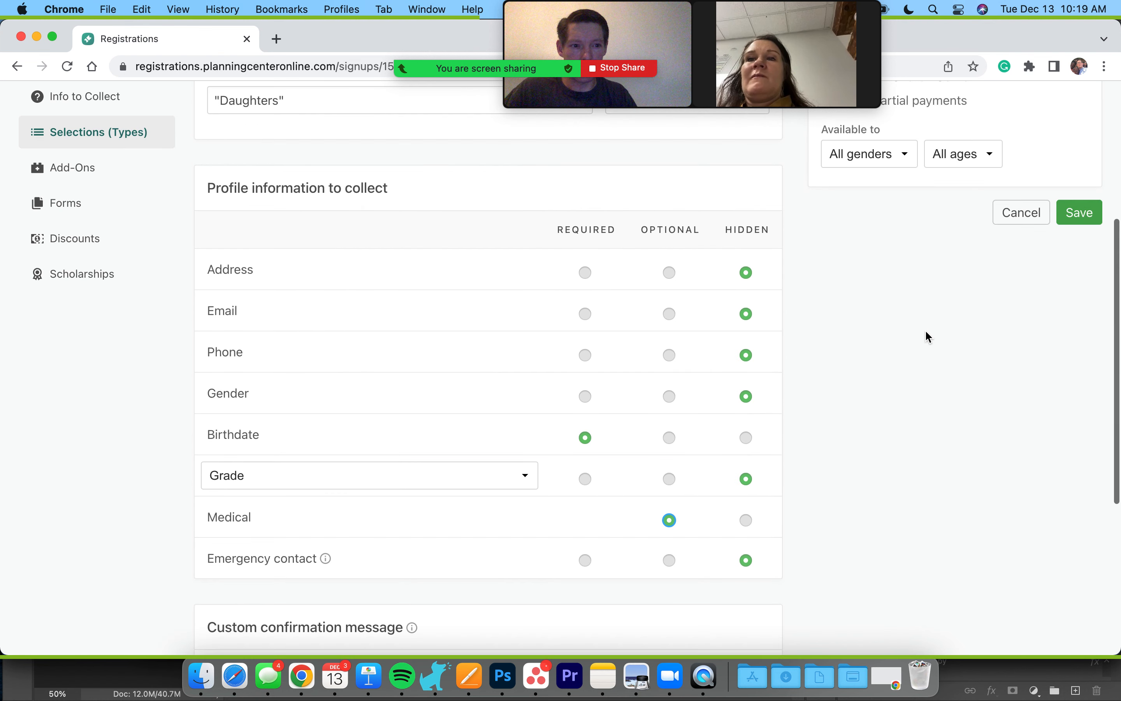
pyautogui.click(1084, 217)
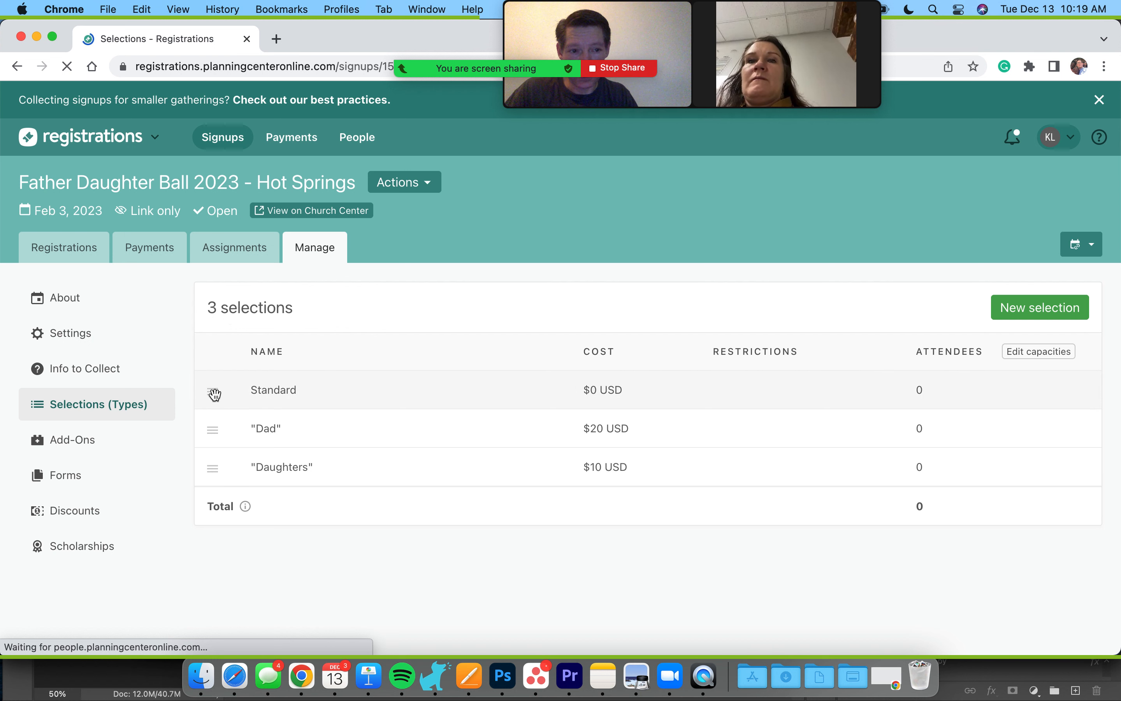
pyautogui.moveTo(214, 394); pyautogui.dragTo(214, 465)
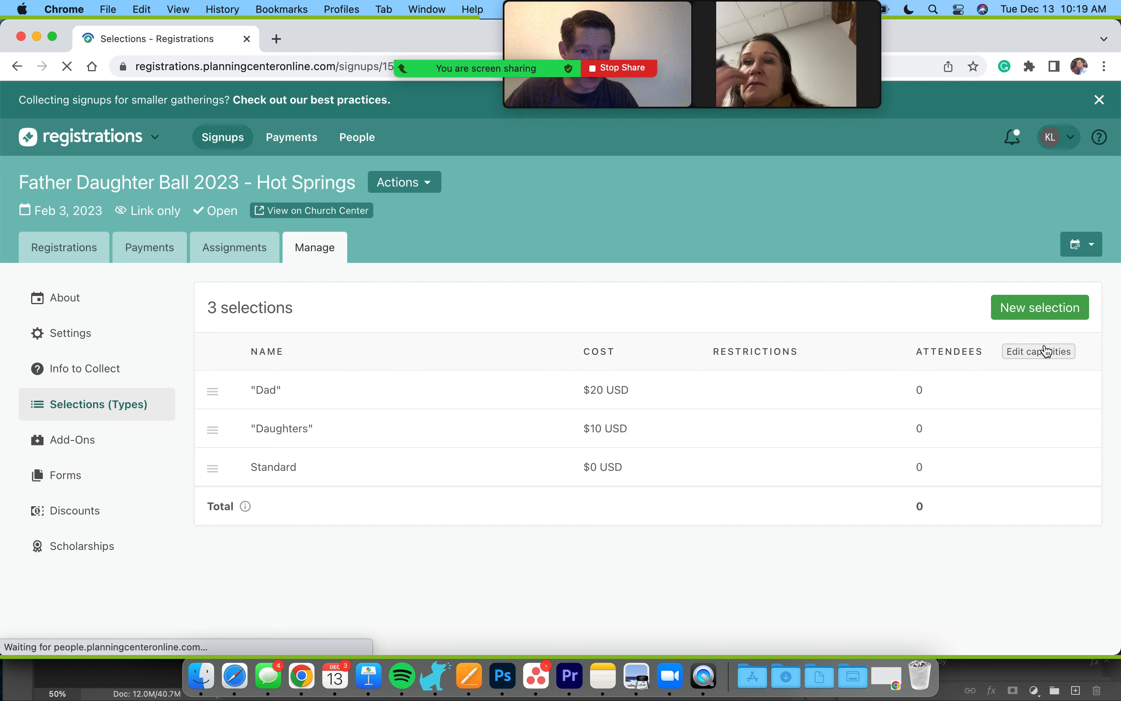
pyautogui.click(1036, 351)
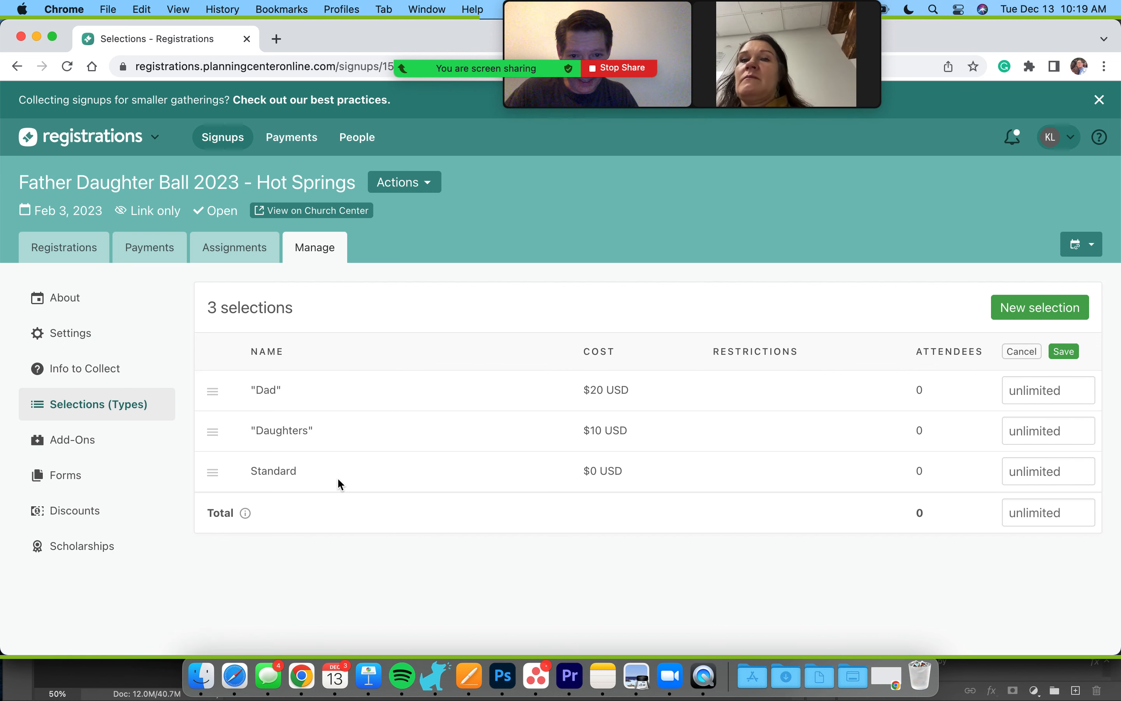
pyautogui.doubleClick(269, 474)
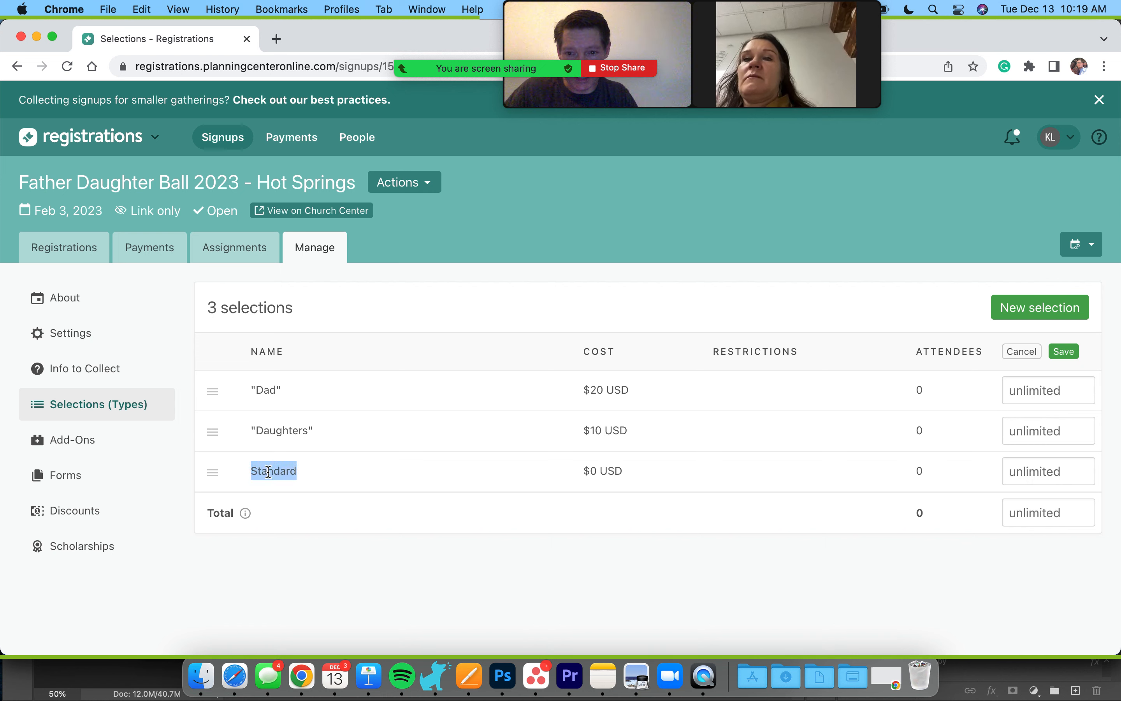
pyautogui.click(377, 474)
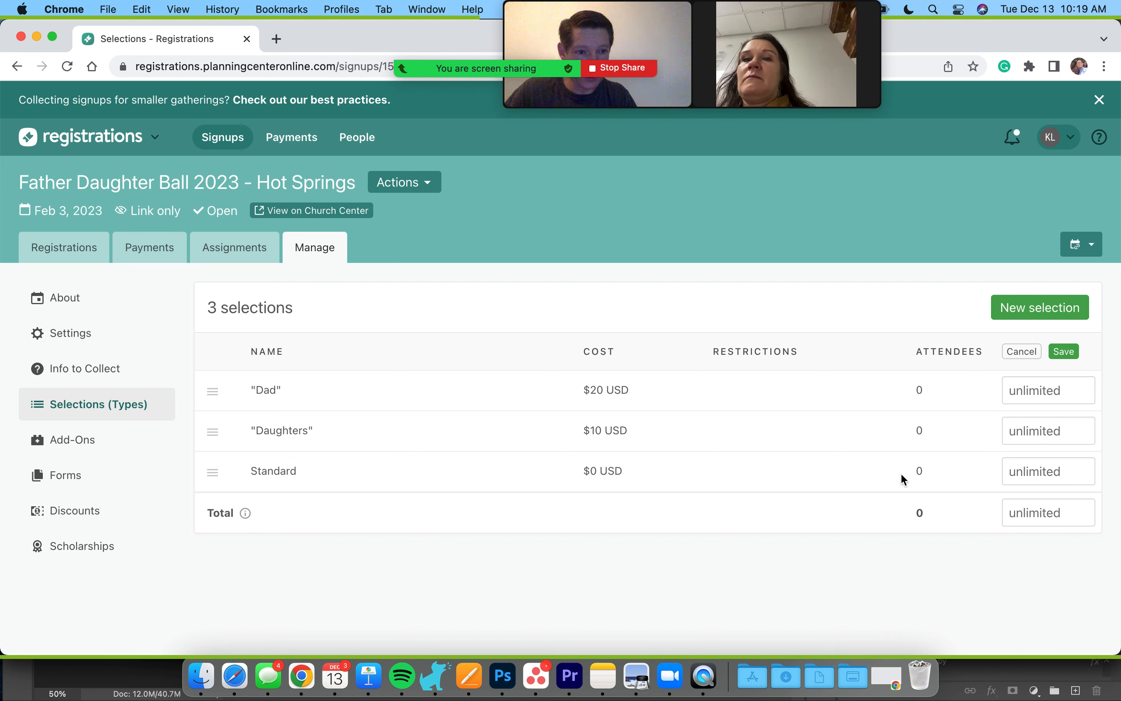
pyautogui.click(1024, 353)
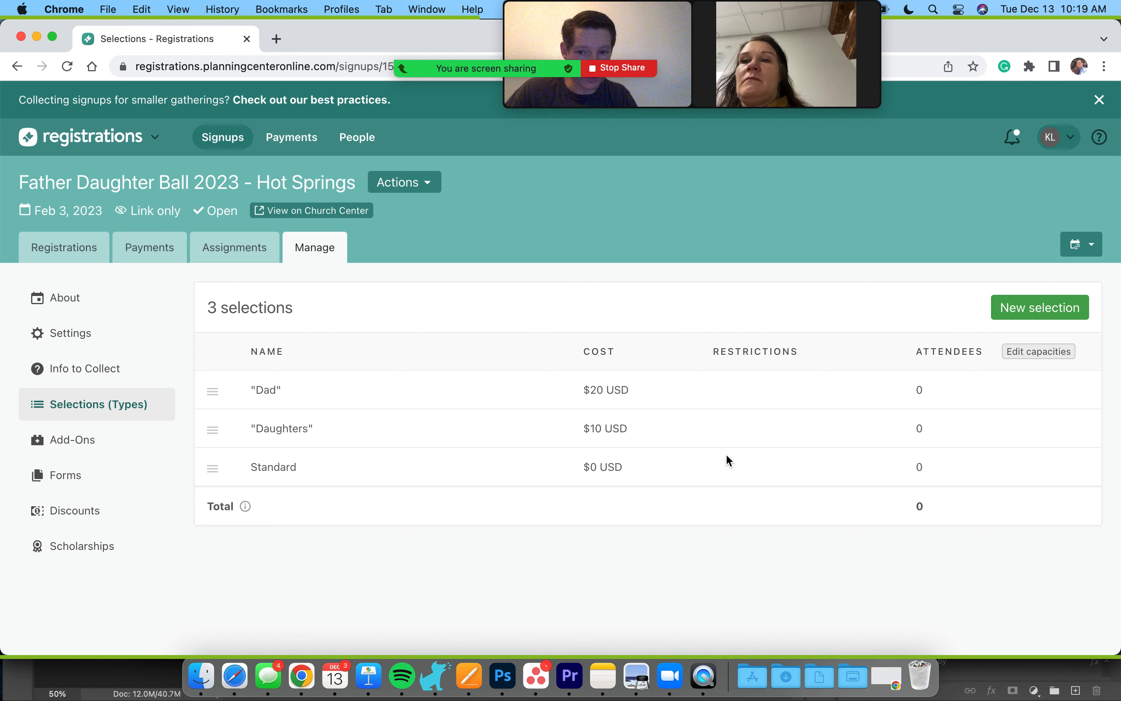
# Step: Review the "Dad" selection's cost, profile information to collect and confirmation message, and save it without changes
pyautogui.click(29, 403)
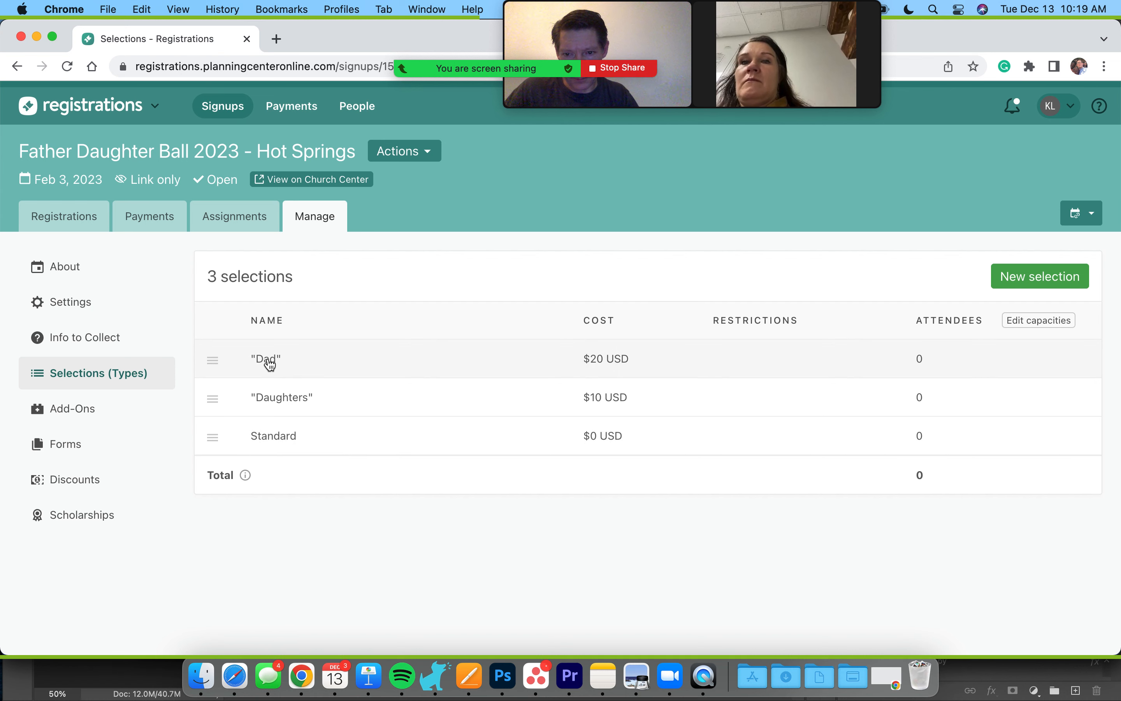
pyautogui.click(271, 366)
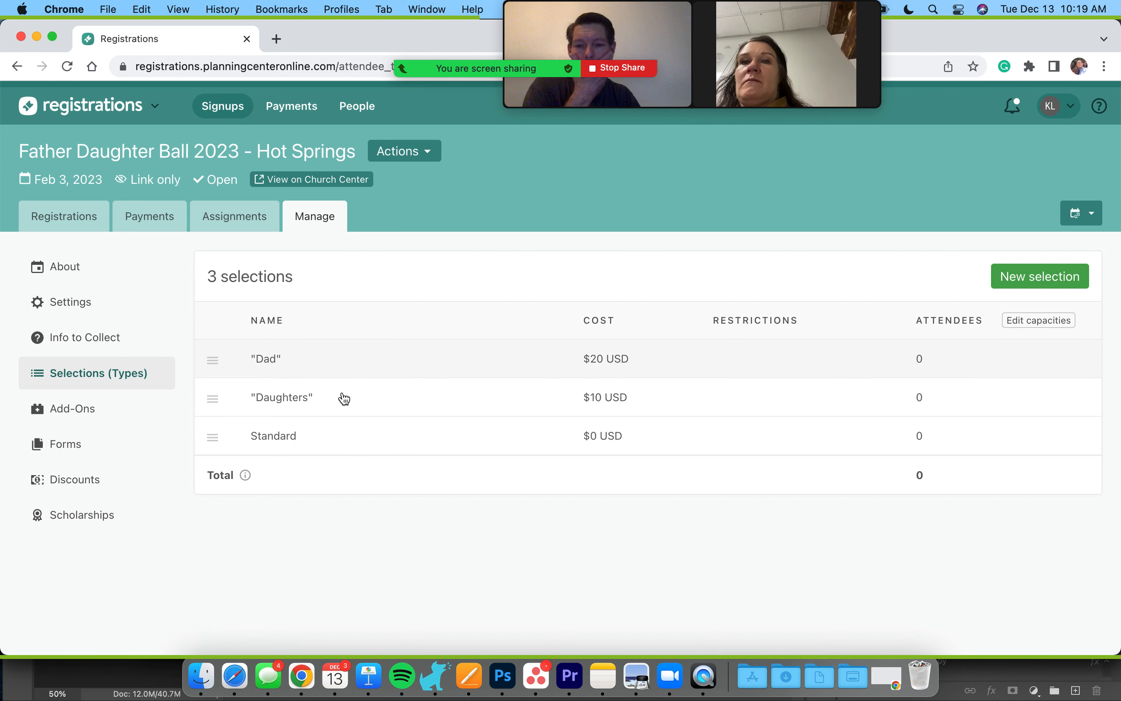
pyautogui.scroll(-3, 343, 394)
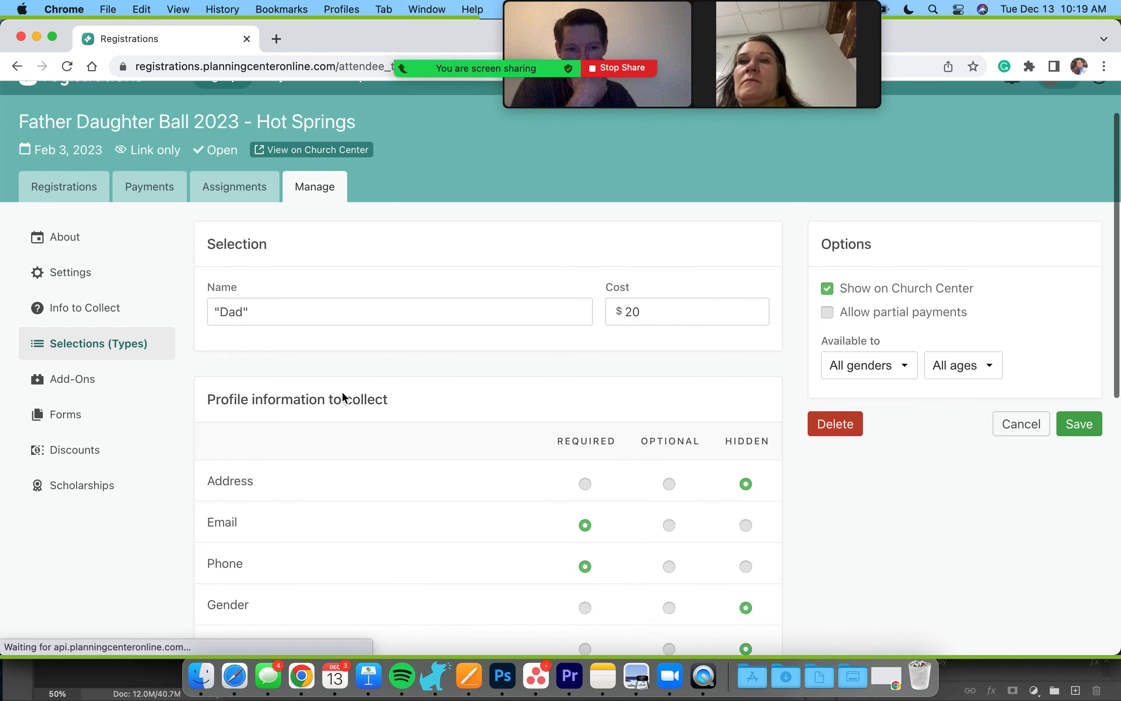
pyautogui.scroll(-10, 343, 394)
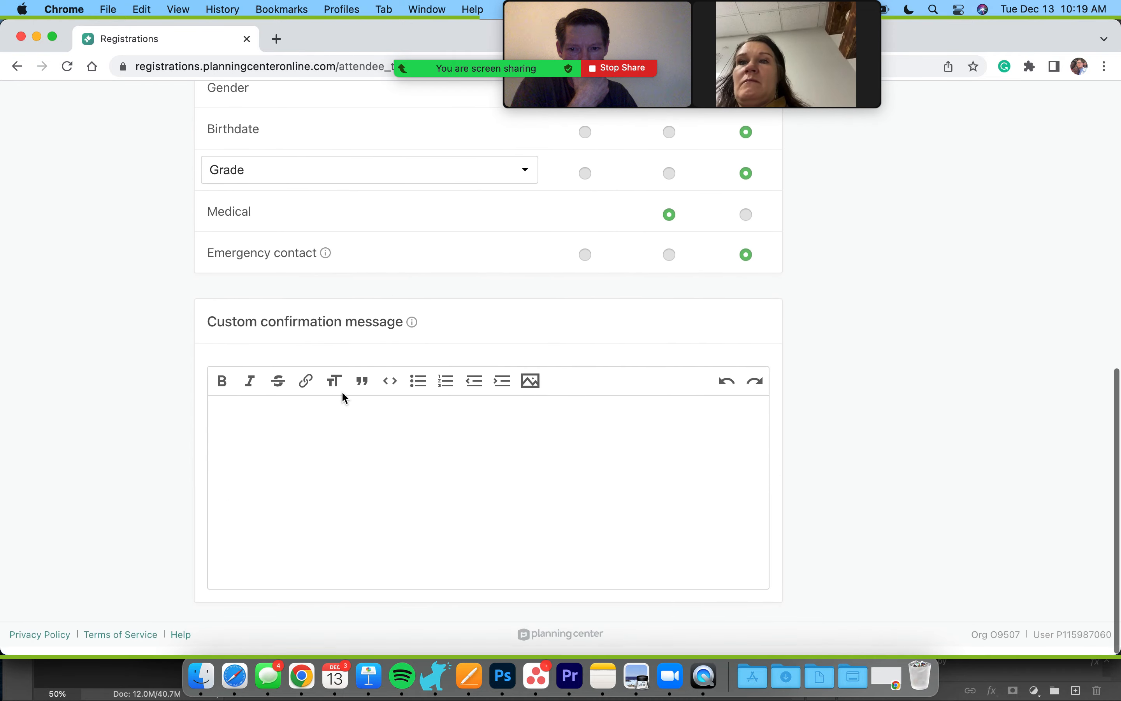
pyautogui.scroll(15, 345, 397)
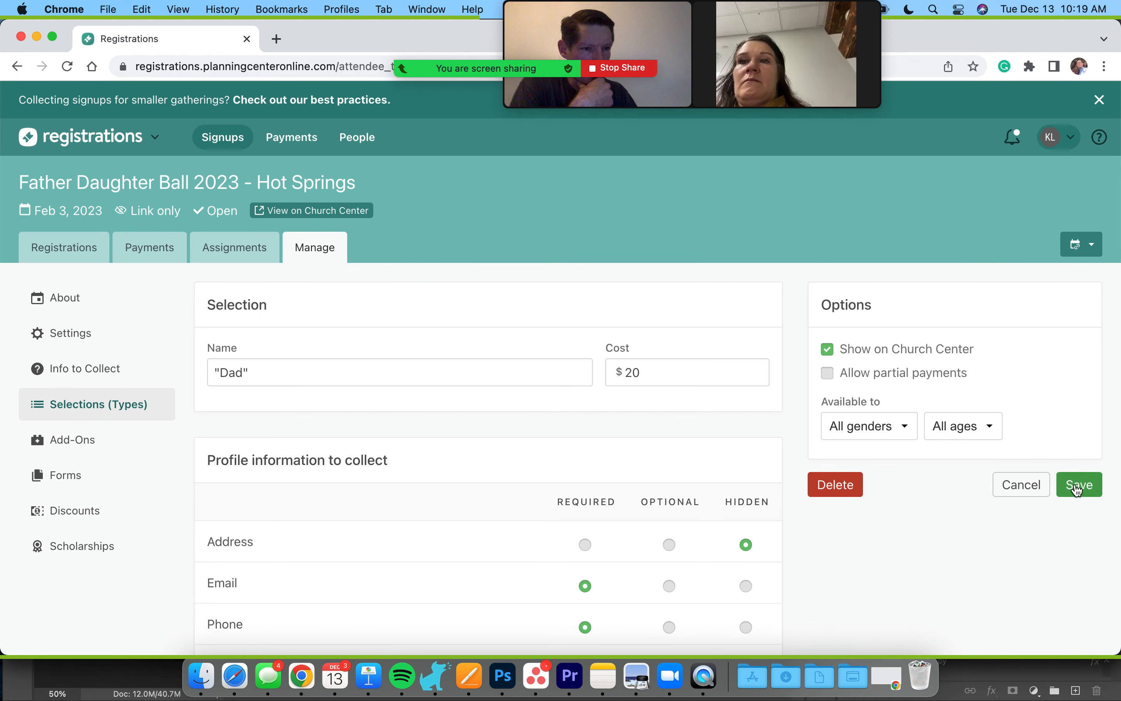
pyautogui.click(1087, 248)
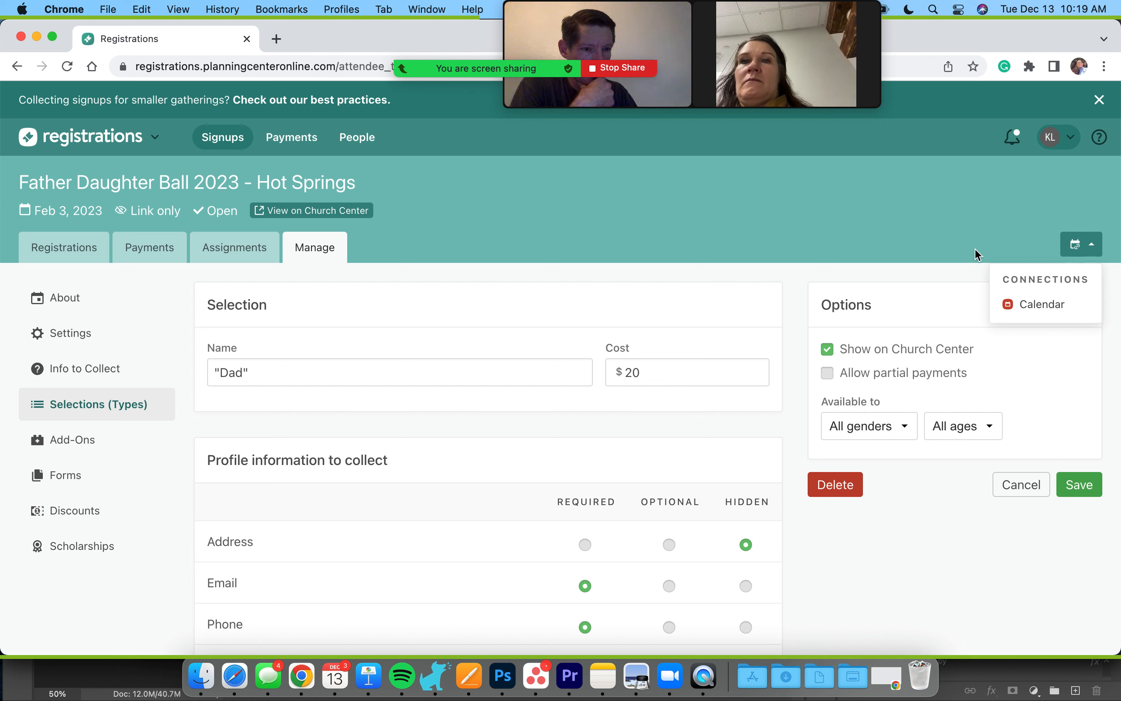
pyautogui.click(922, 253)
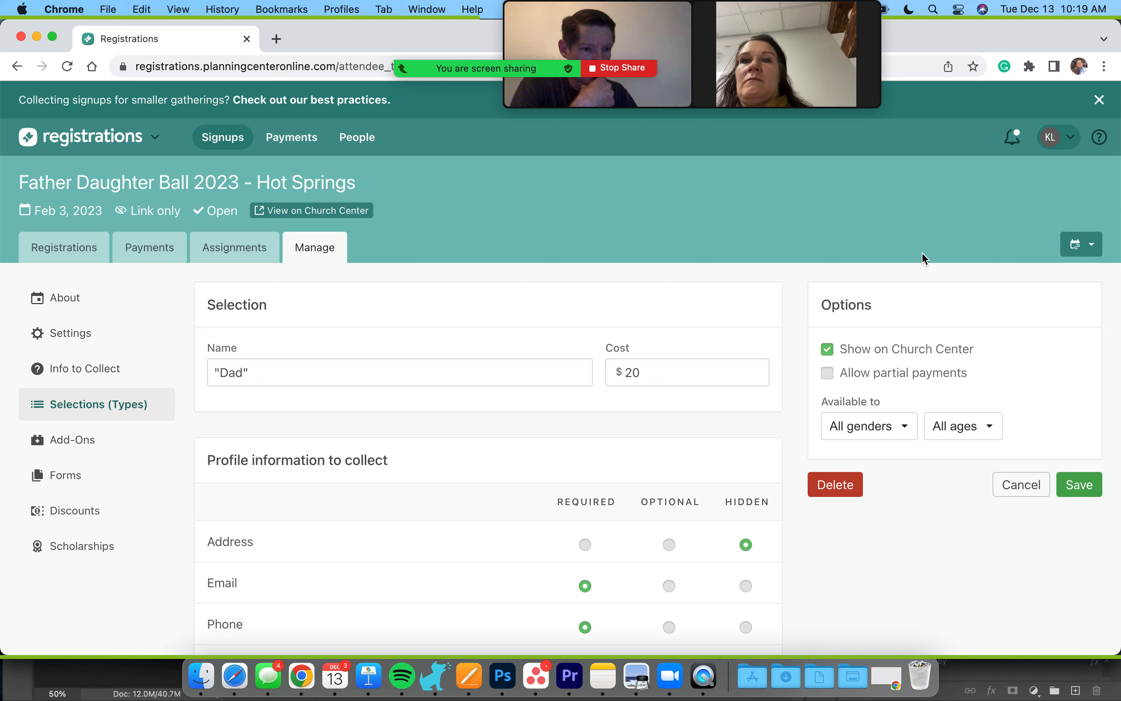
pyautogui.click(1081, 490)
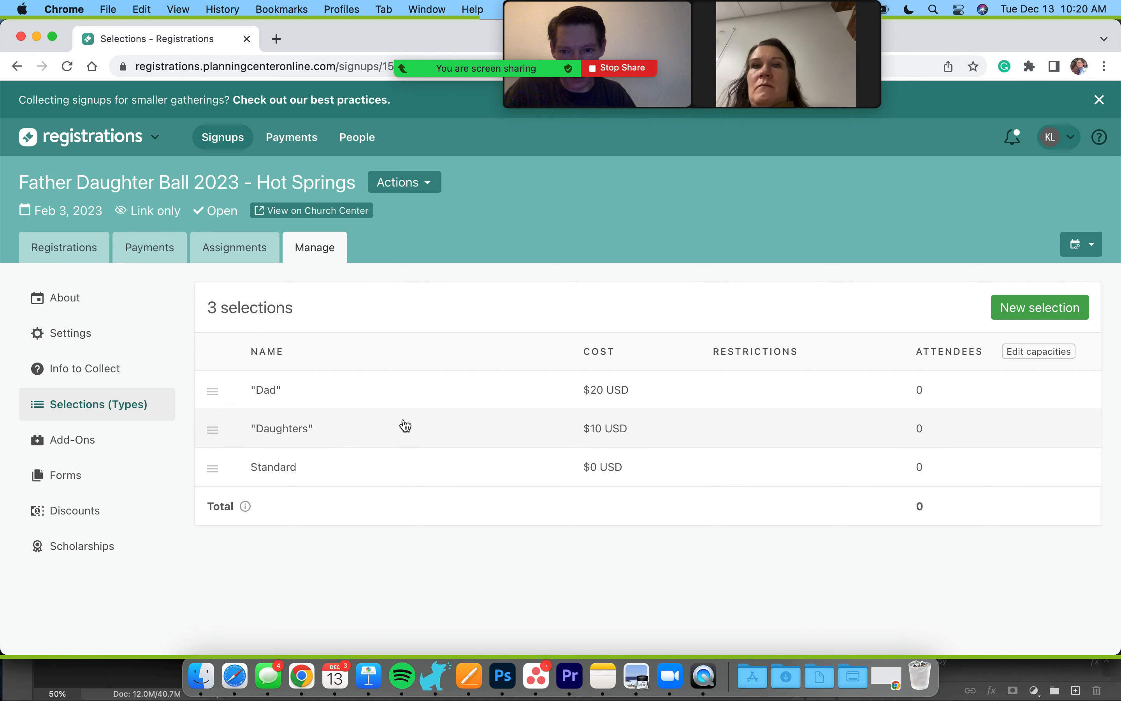
# Step: Check the signup's Add-Ons and Forms pages for existing entries
pyautogui.scroll(-1, 405, 425)
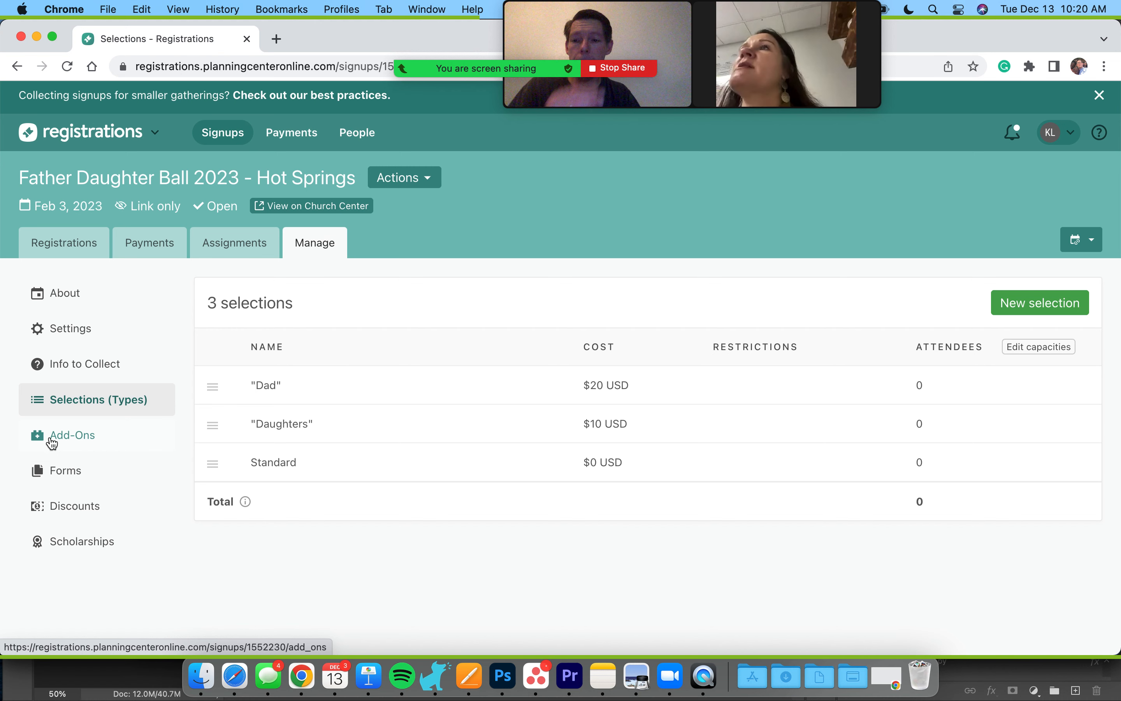
pyautogui.click(92, 451)
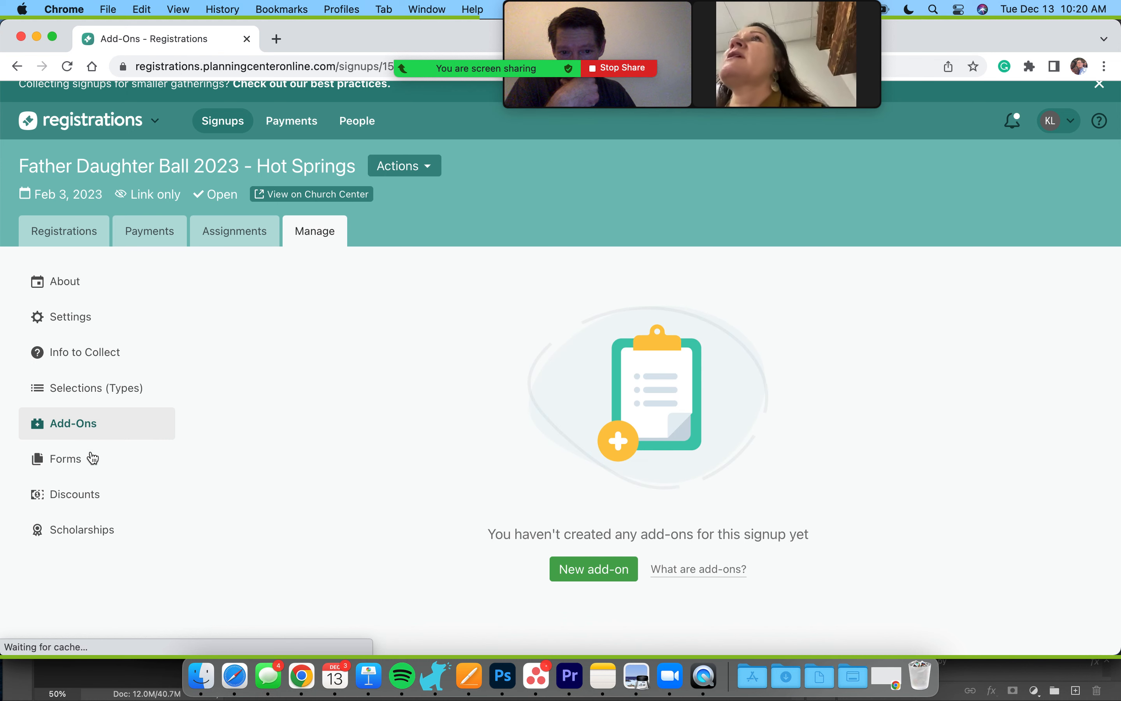
pyautogui.scroll(-2, 93, 458)
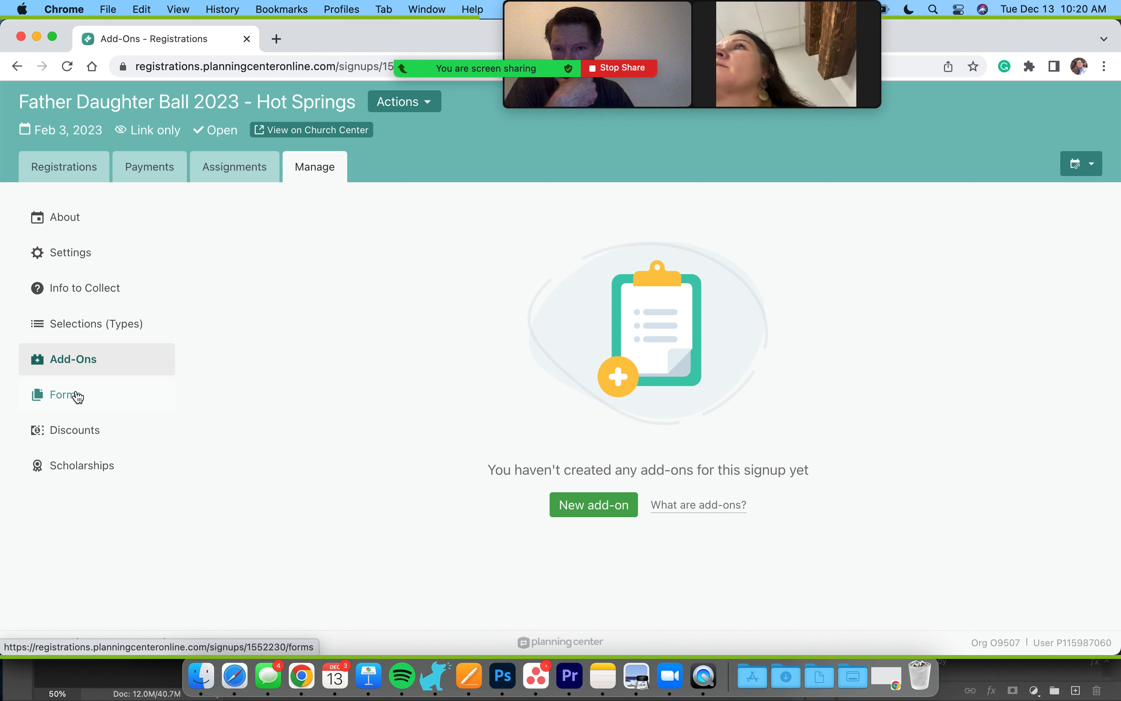
pyautogui.click(79, 396)
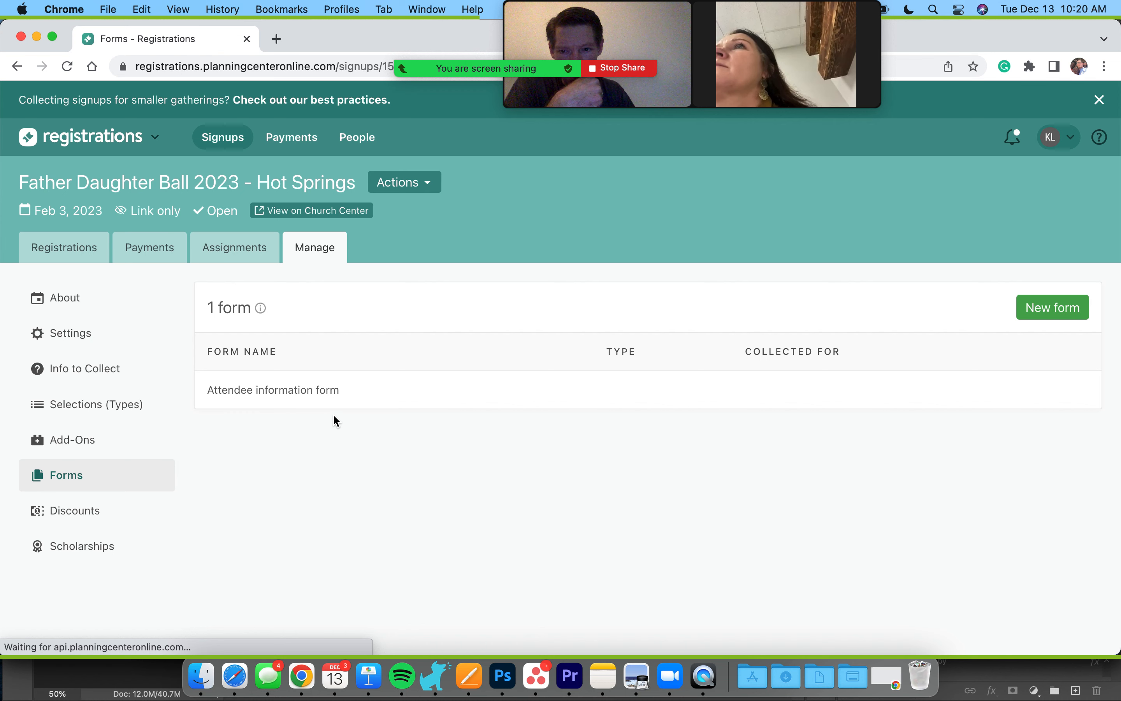
# Step: Start a new discount for the signup and choose Early Bird as its discount type
pyautogui.scroll(-2, 333, 418)
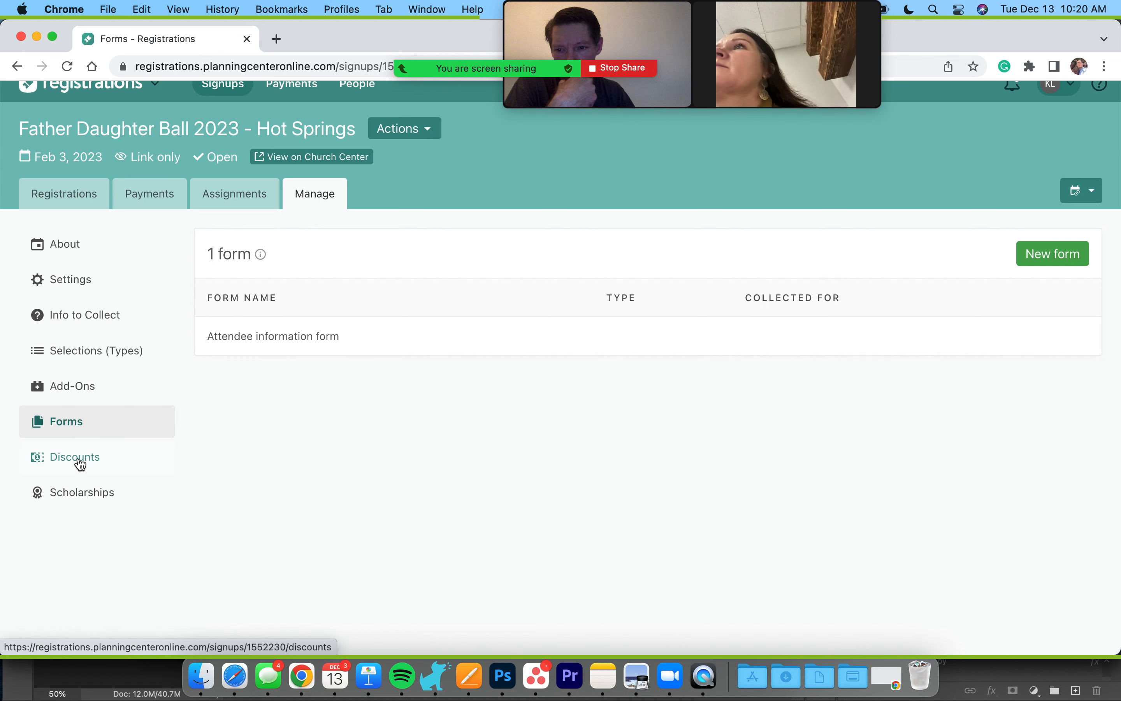
pyautogui.click(80, 461)
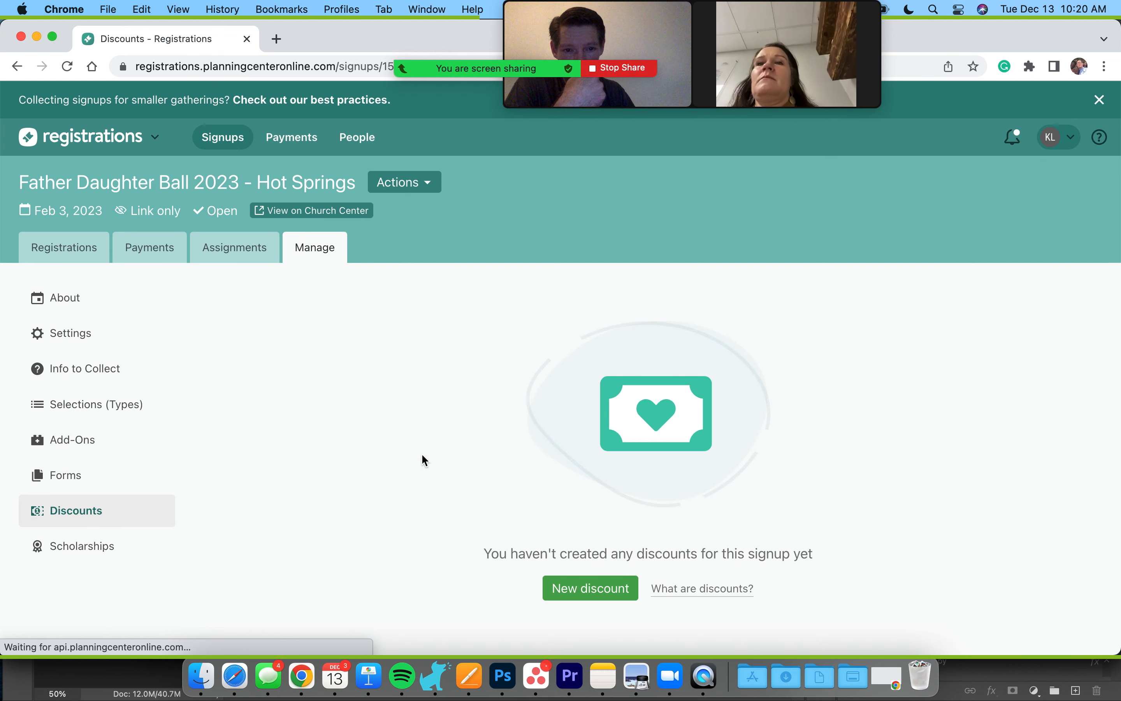
pyautogui.scroll(-2, 510, 454)
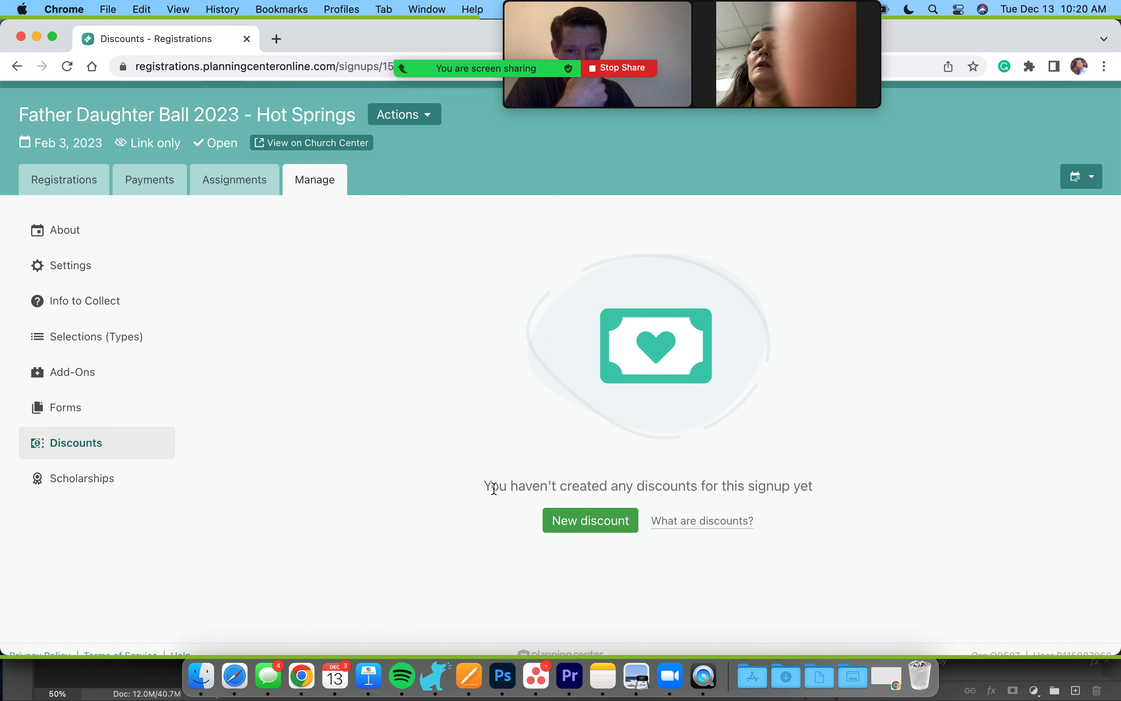
pyautogui.click(608, 532)
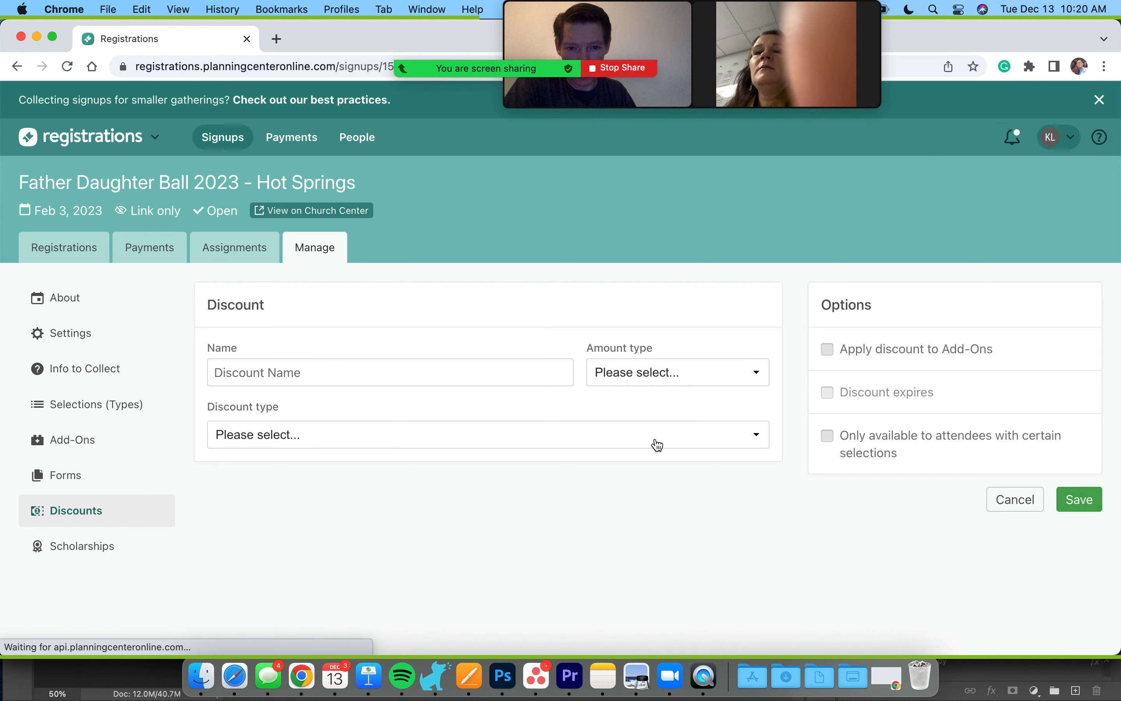
pyautogui.click(650, 433)
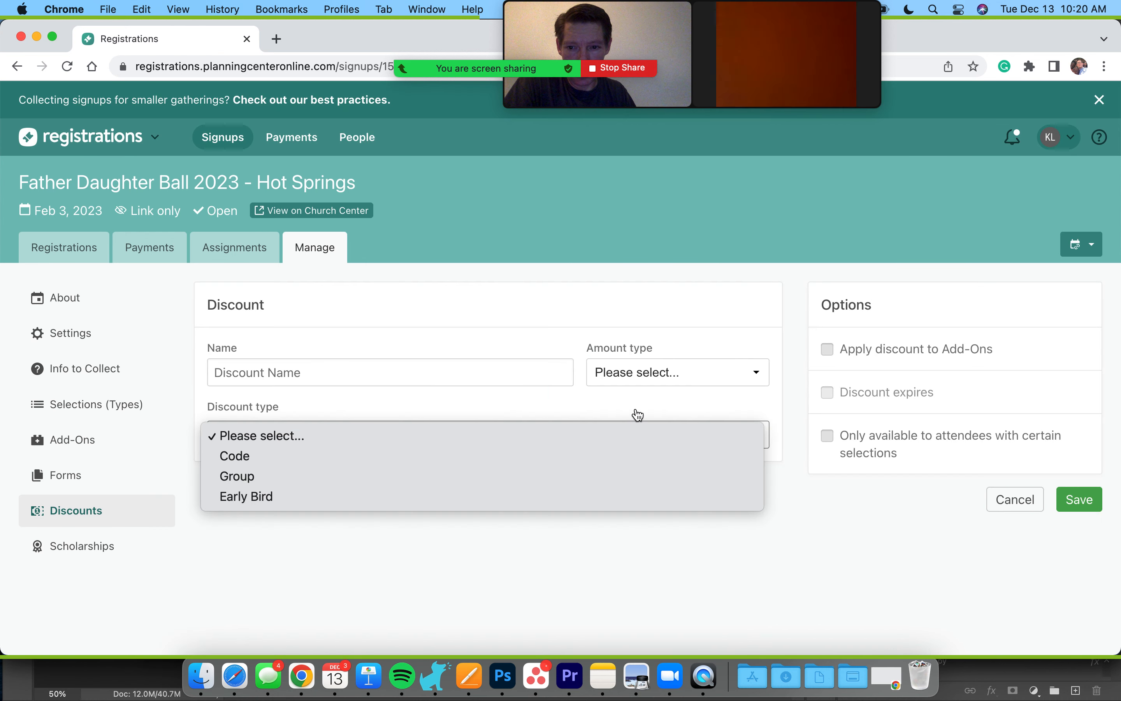
pyautogui.click(568, 502)
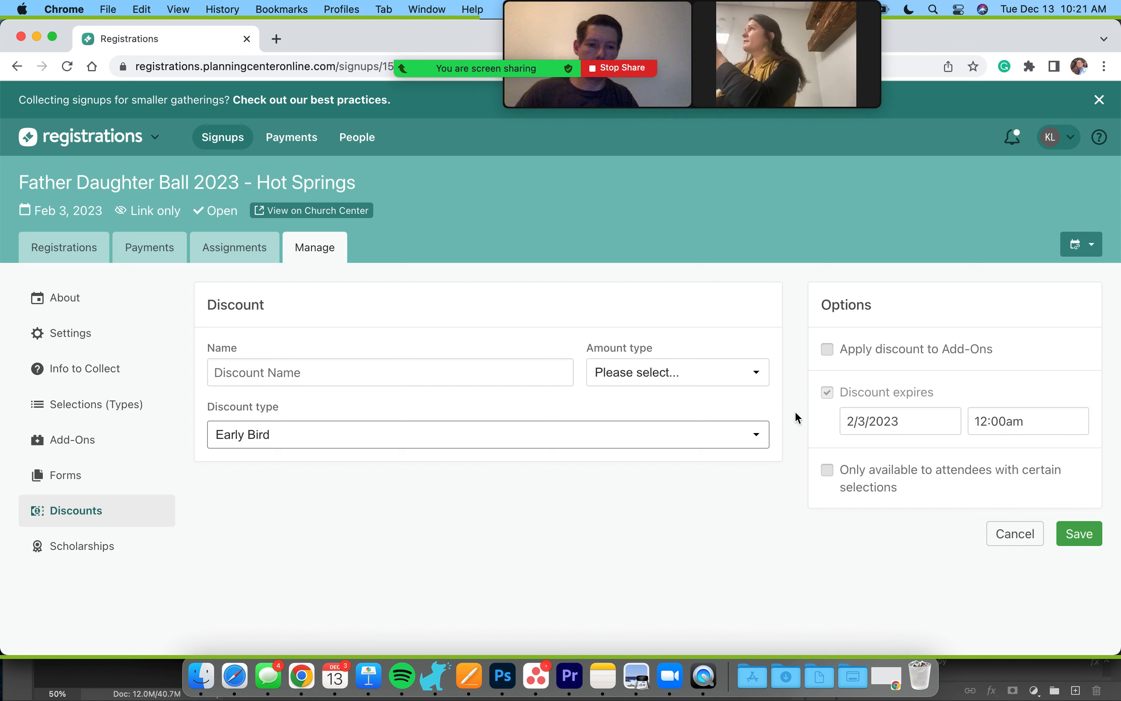
# Step: Set the Early Bird discount's expiration date to 1/21/2023
pyautogui.click(830, 392)
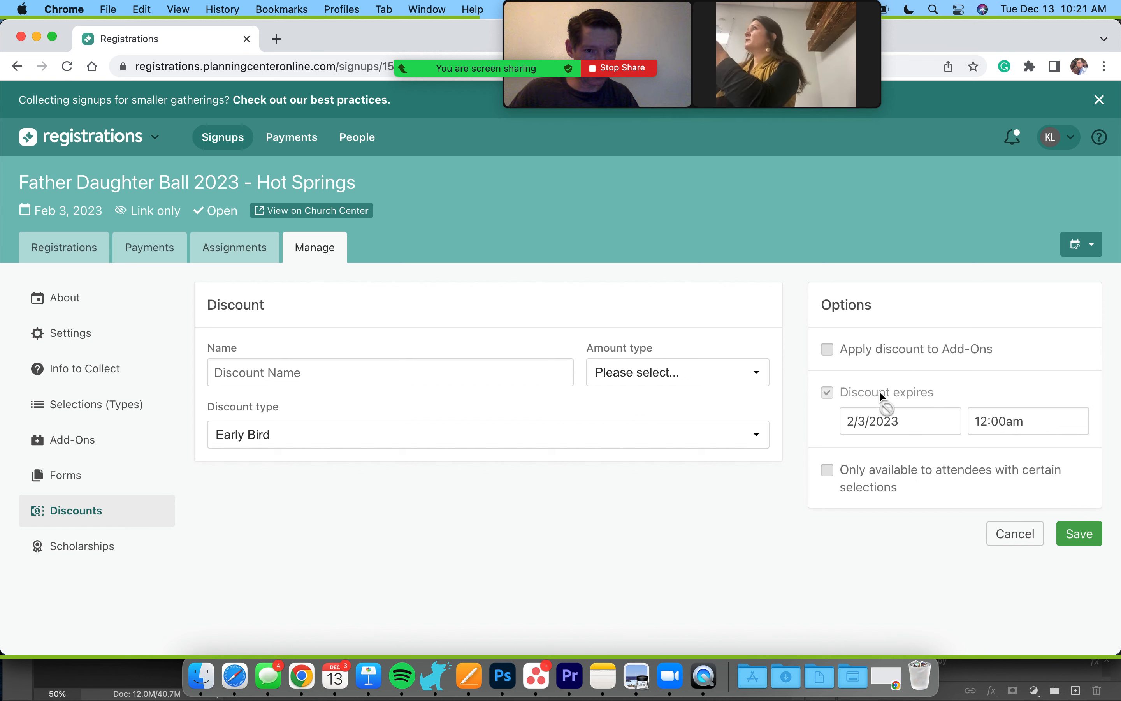
pyautogui.click(902, 419)
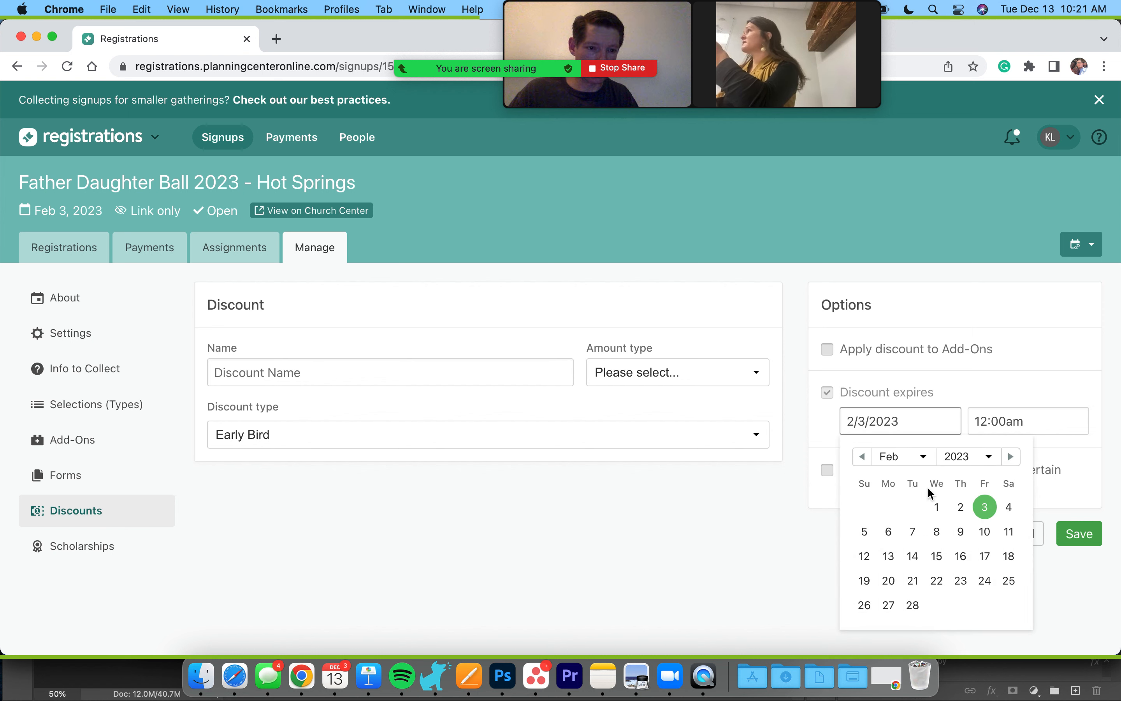
pyautogui.click(862, 461)
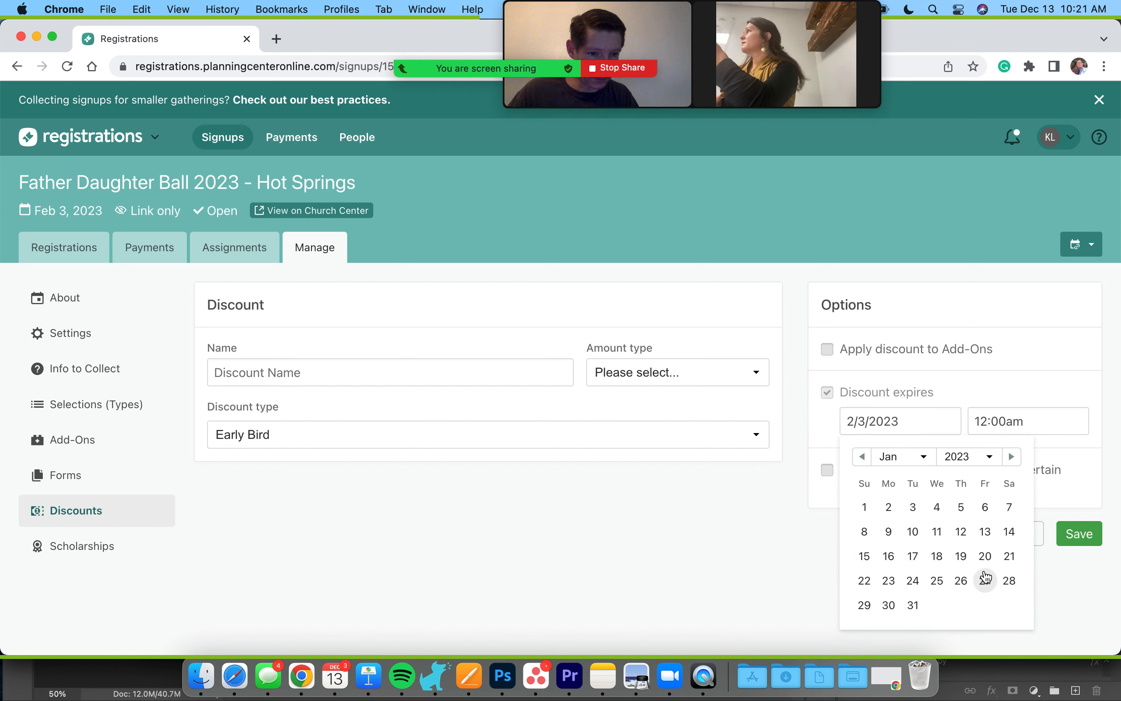
pyautogui.click(986, 556)
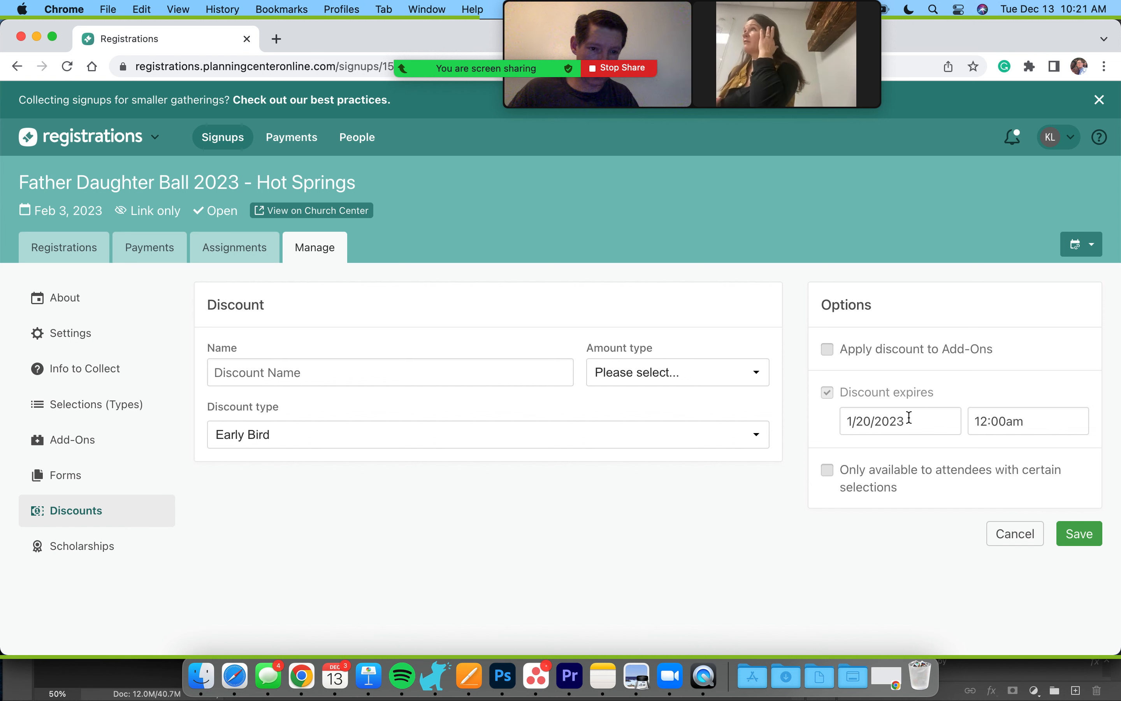
pyautogui.click(863, 420)
pyautogui.click(1008, 557)
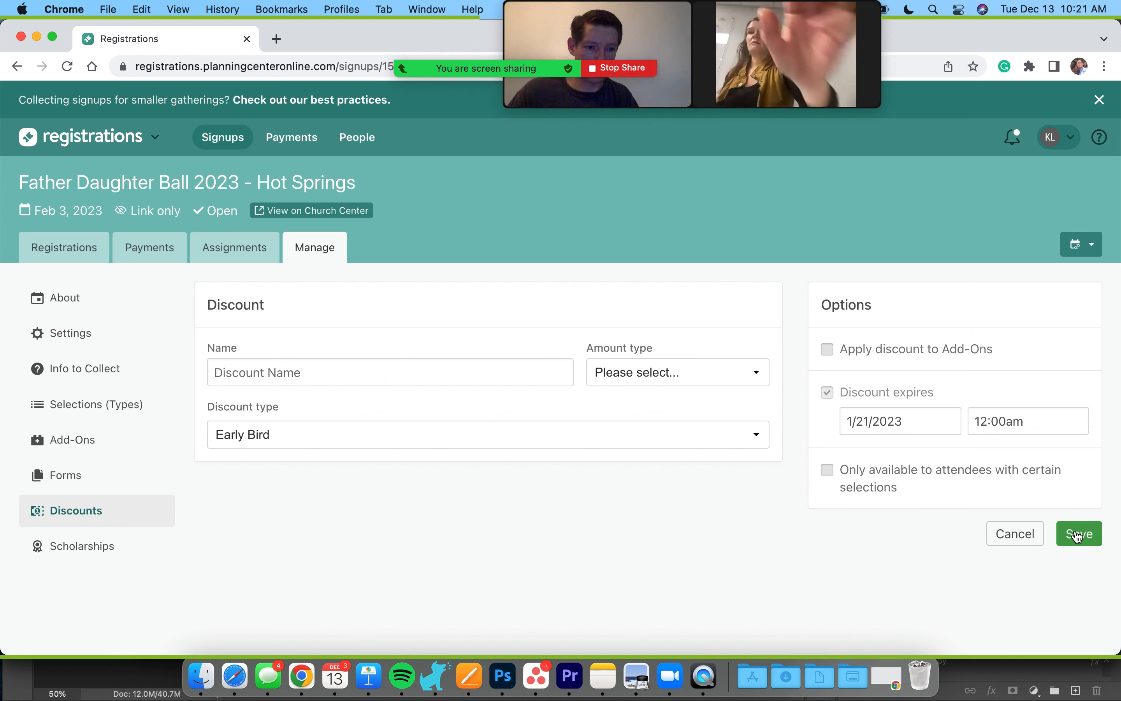
# Step: Name the new discount "Early Bird"
pyautogui.click(346, 373)
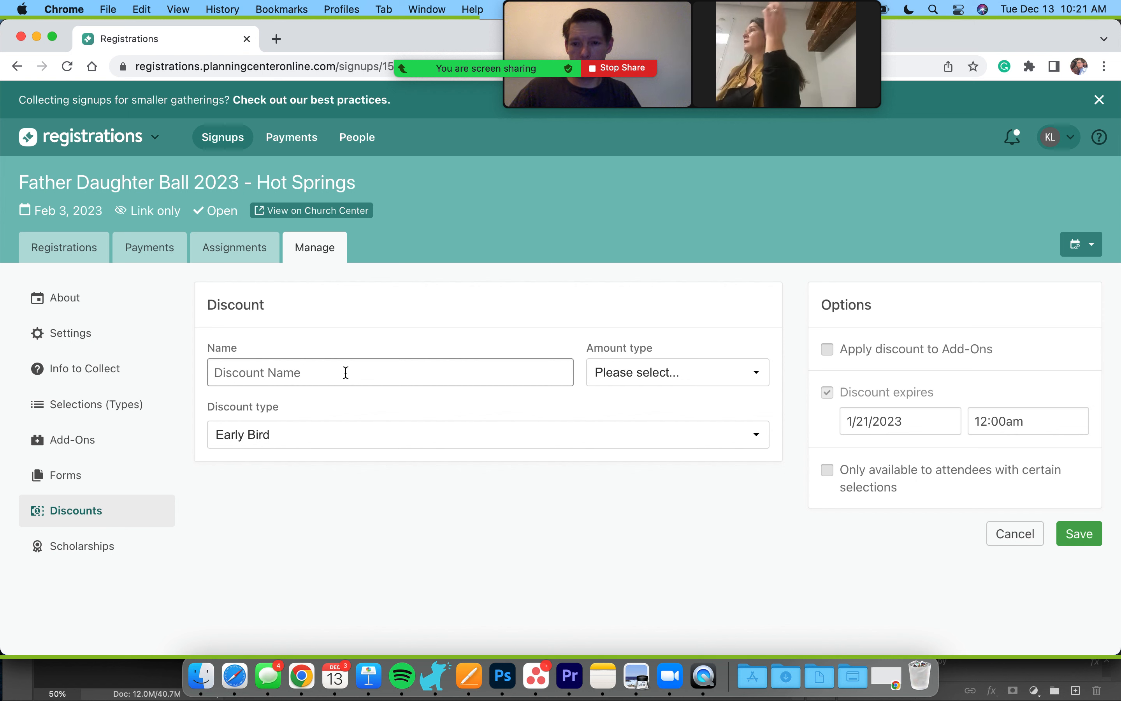
pyautogui.write('Earlyt')
pyautogui.press('BackSpace')
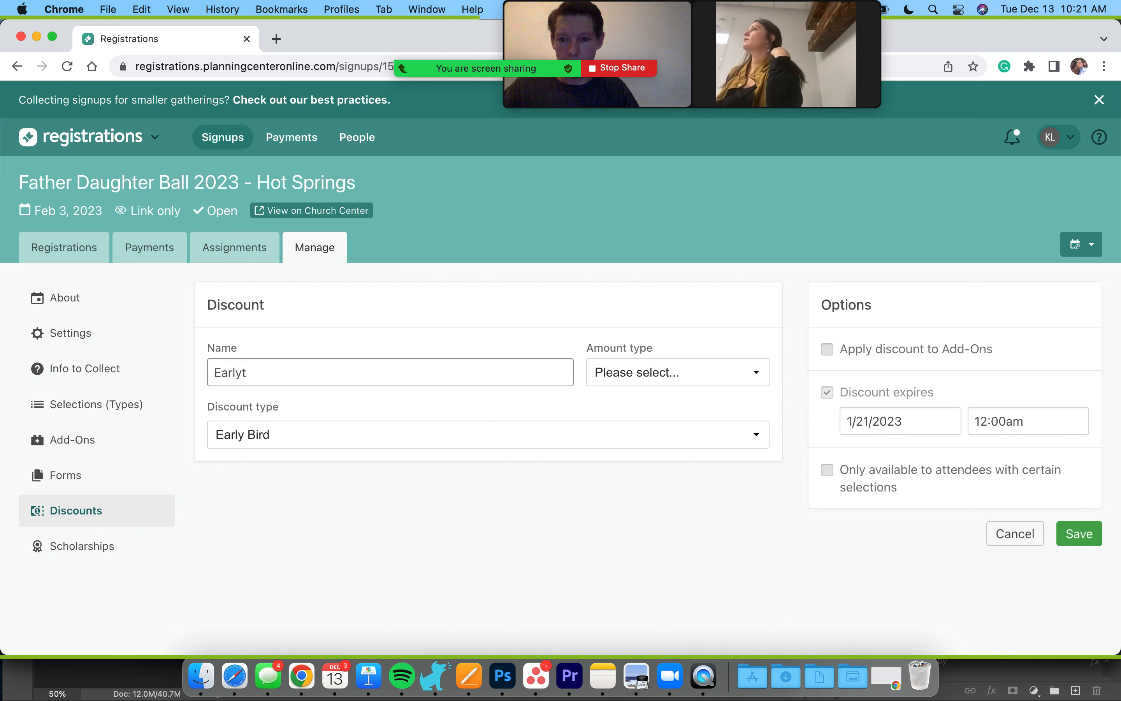
pyautogui.write('Bird')
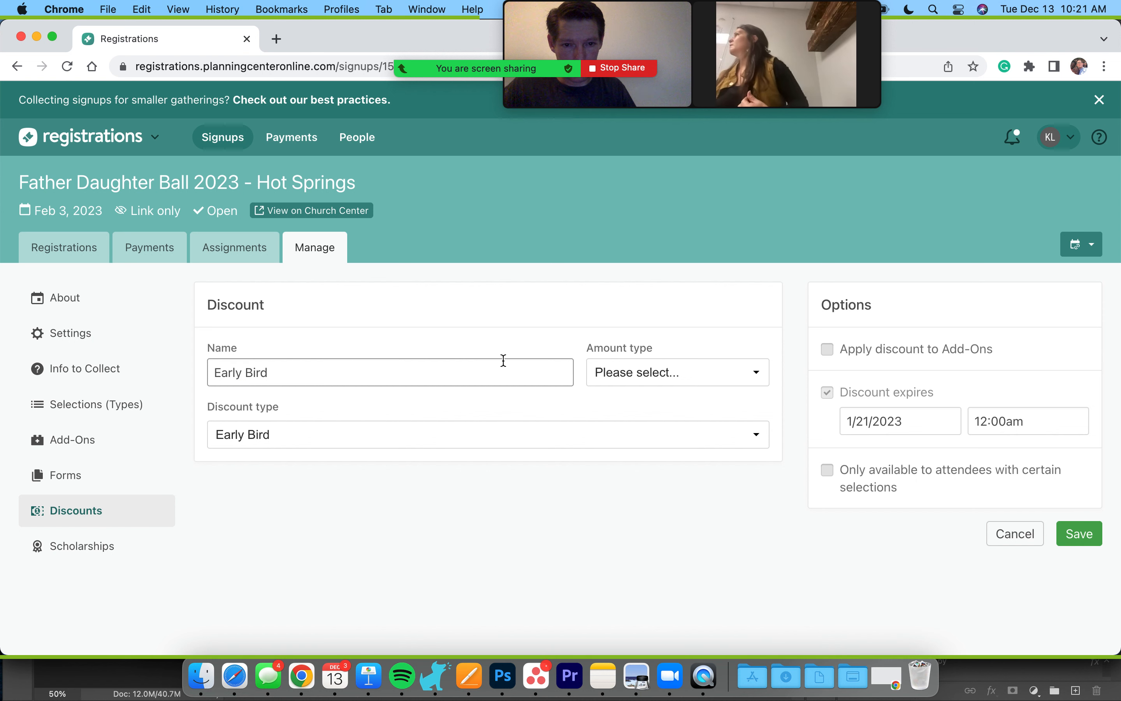
# Step: Set the discount to a flat rate of $10 per attendee and save it
pyautogui.click(639, 381)
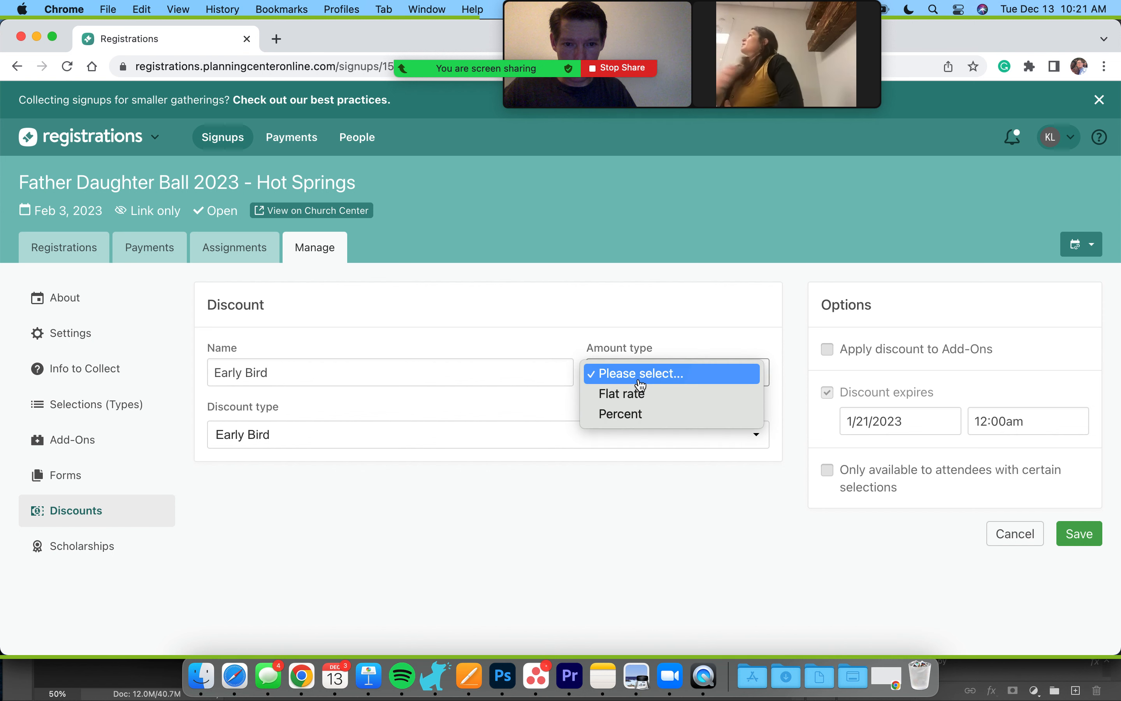
pyautogui.click(637, 402)
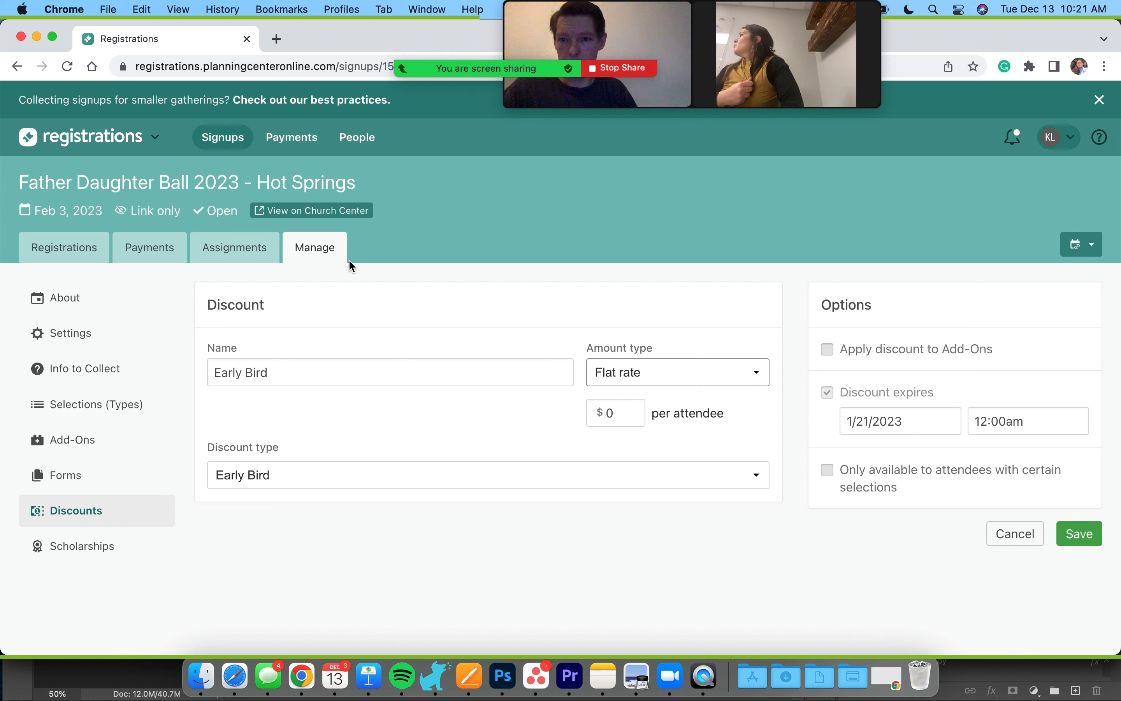
pyautogui.click(621, 414)
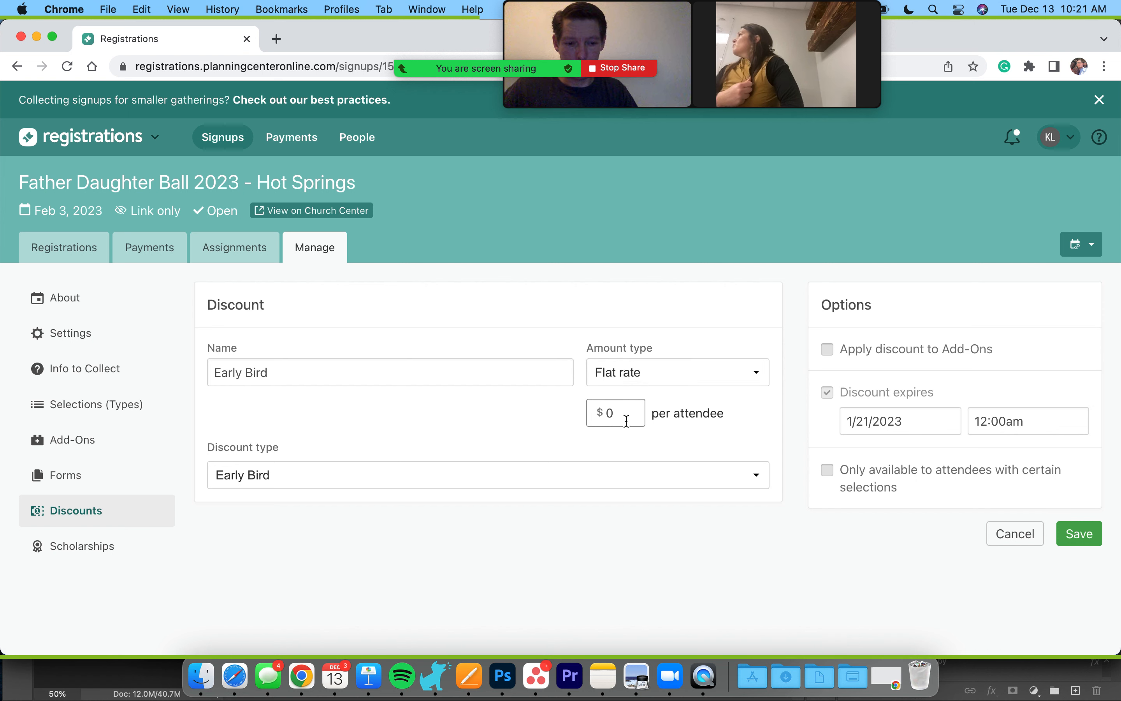
pyautogui.press('BackSpace')
pyautogui.write('10')
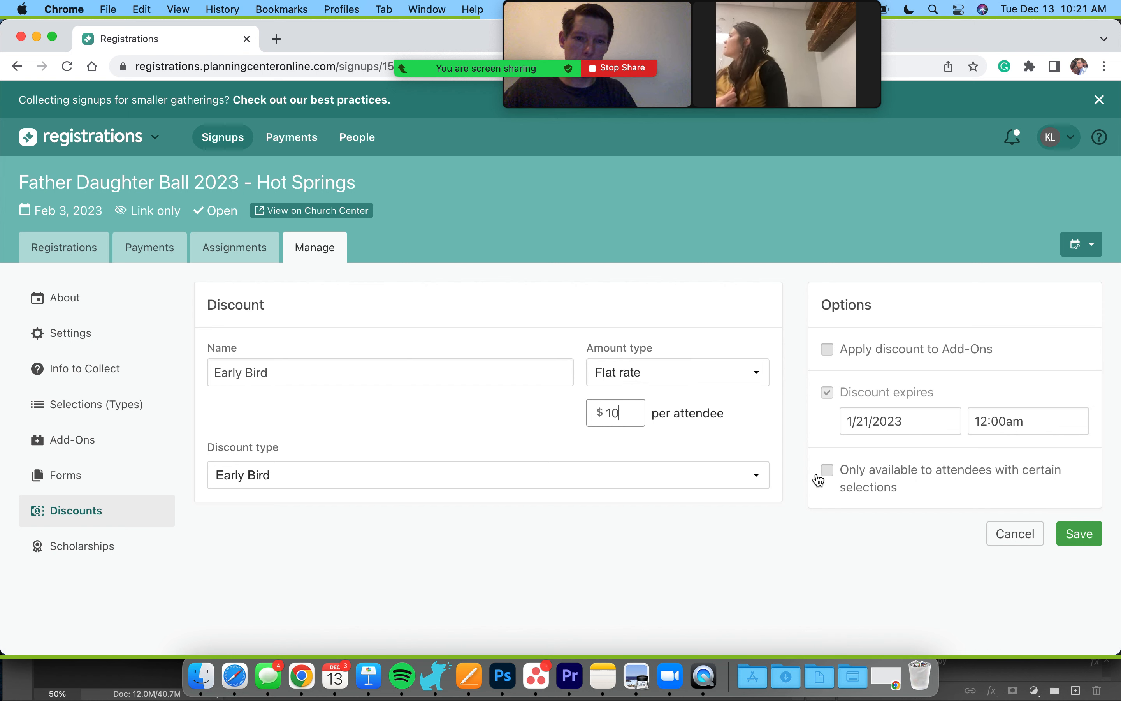
pyautogui.click(1083, 537)
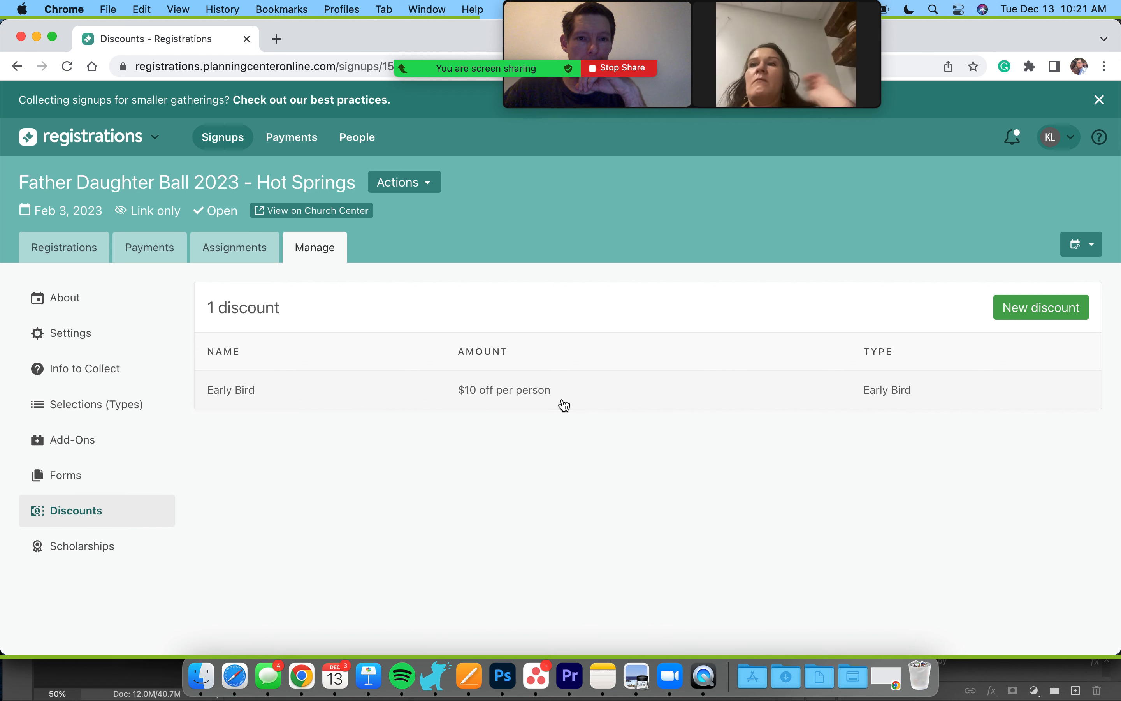
# Step: Change the cost of the "Dad" selection to $25
pyautogui.click(61, 406)
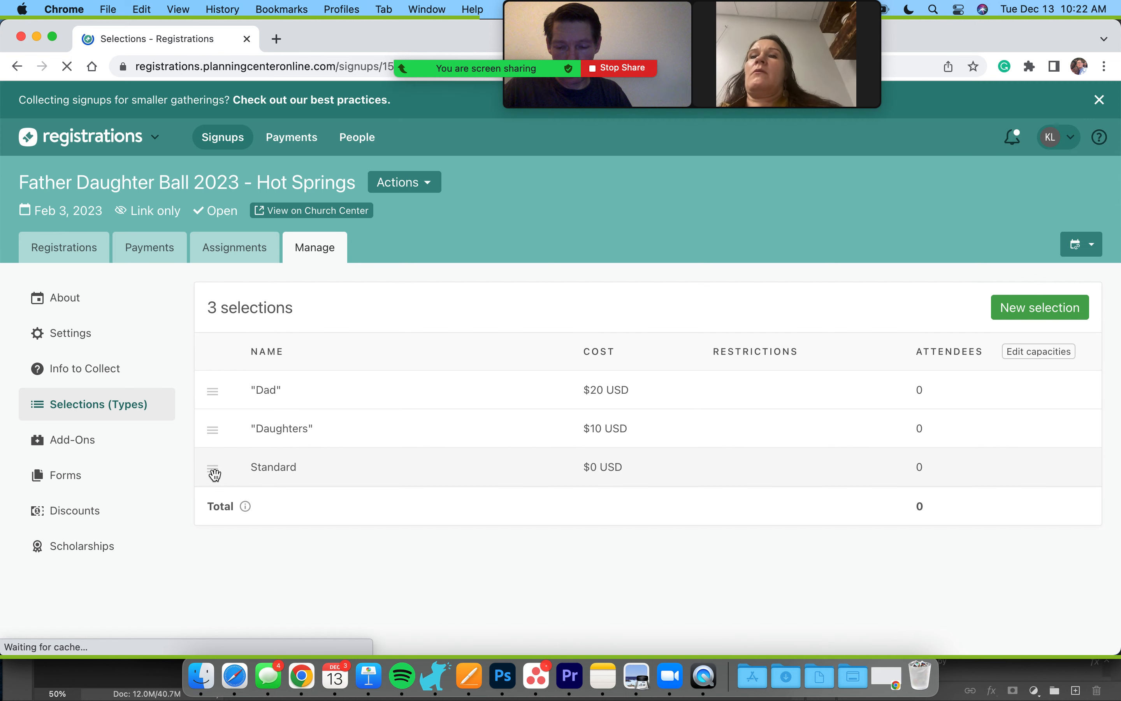
pyautogui.moveTo(215, 475)
pyautogui.mouseDown()
pyautogui.moveTo(216, 453)
pyautogui.moveTo(138, 325)
pyautogui.moveTo(425, 486)
pyautogui.moveTo(515, 398)
pyautogui.moveTo(500, 331)
pyautogui.moveTo(231, 486)
pyautogui.mouseUp()
pyautogui.click(269, 397)
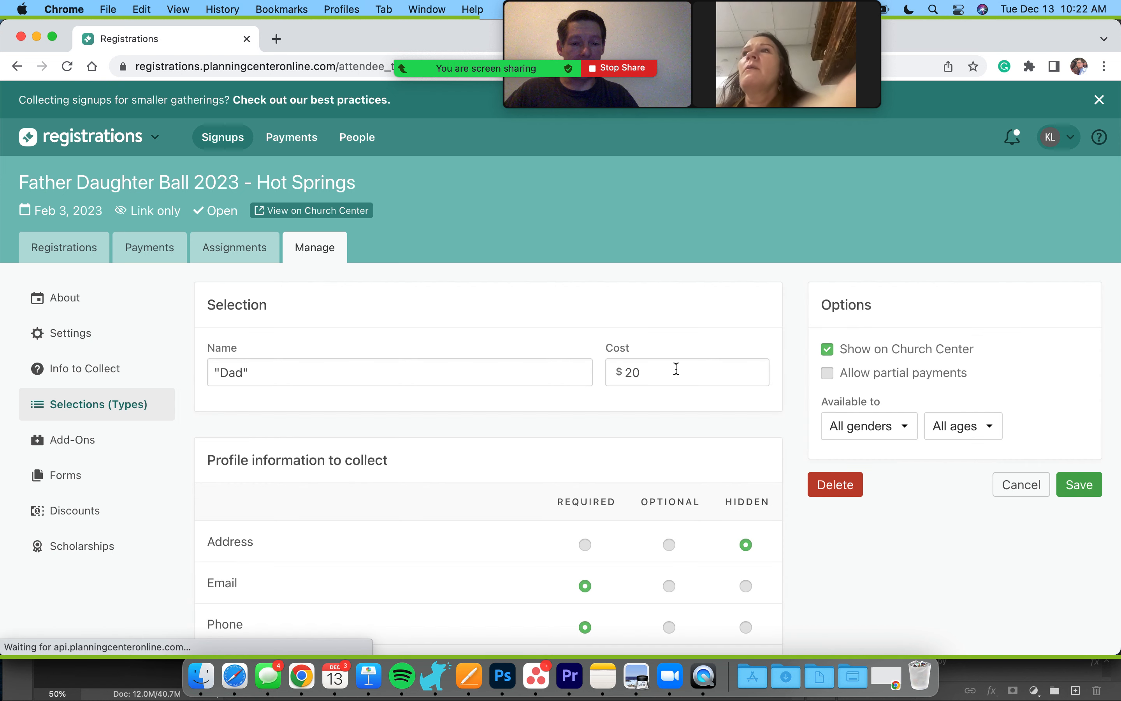
pyautogui.click(677, 370)
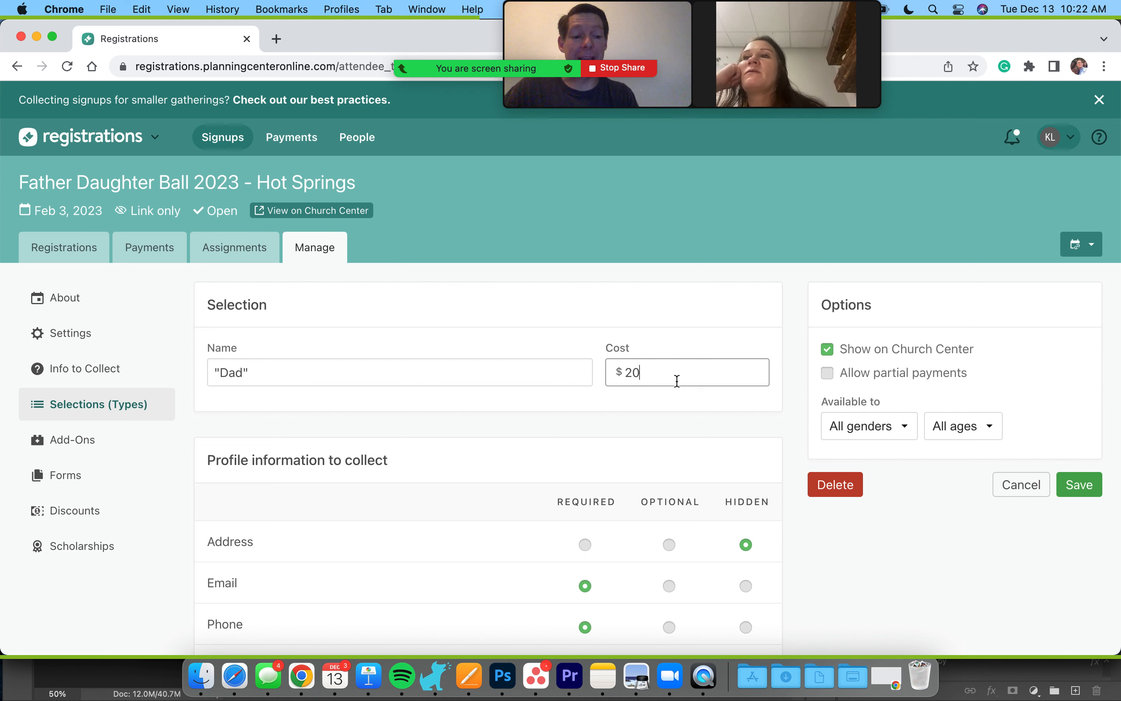
pyautogui.press('BackSpace')
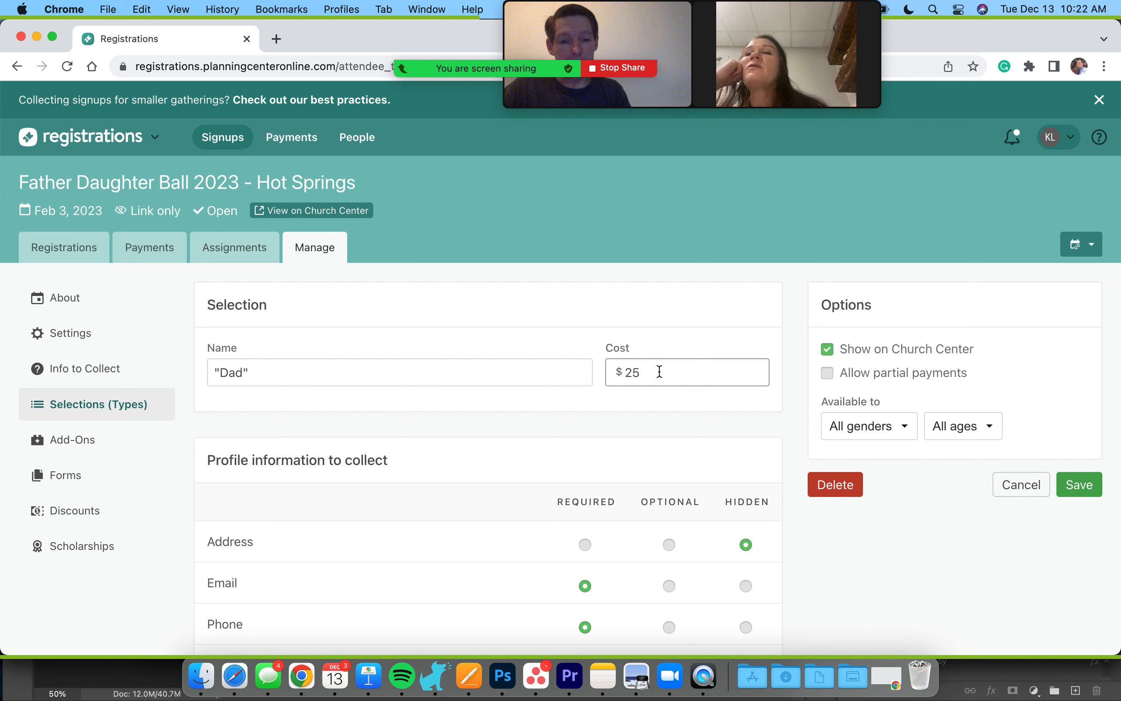
# Step: Reopen the "Dad" selection, set its cost to $25 again and save it
pyautogui.click(473, 322)
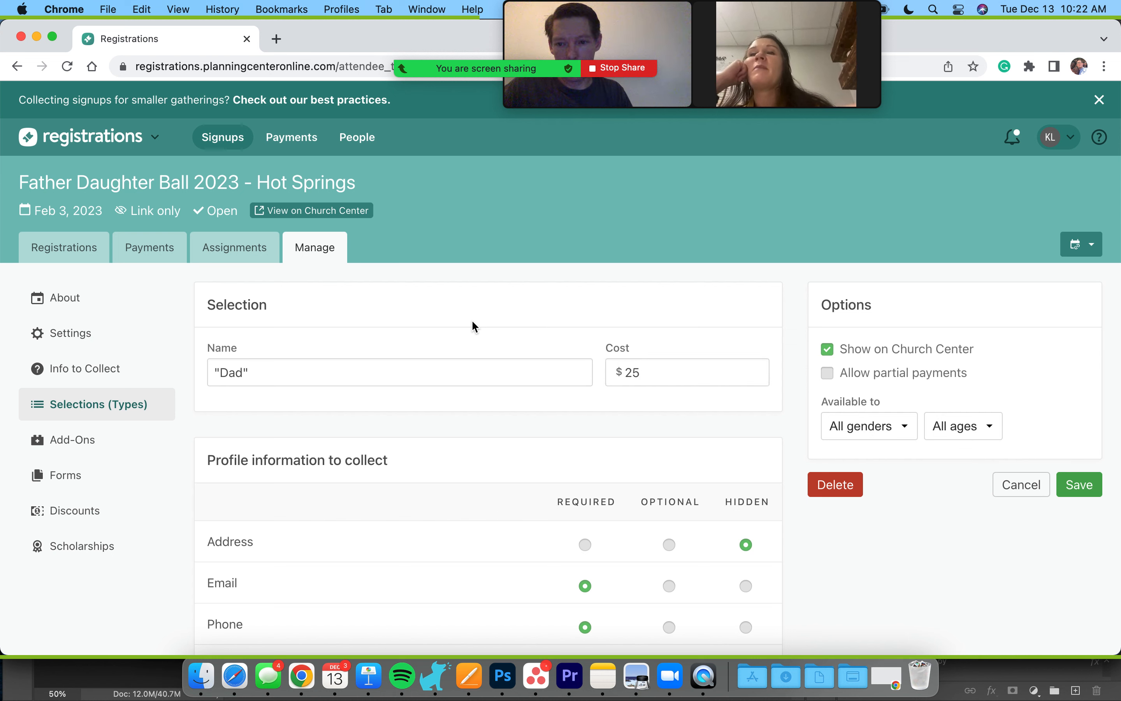
pyautogui.click(85, 412)
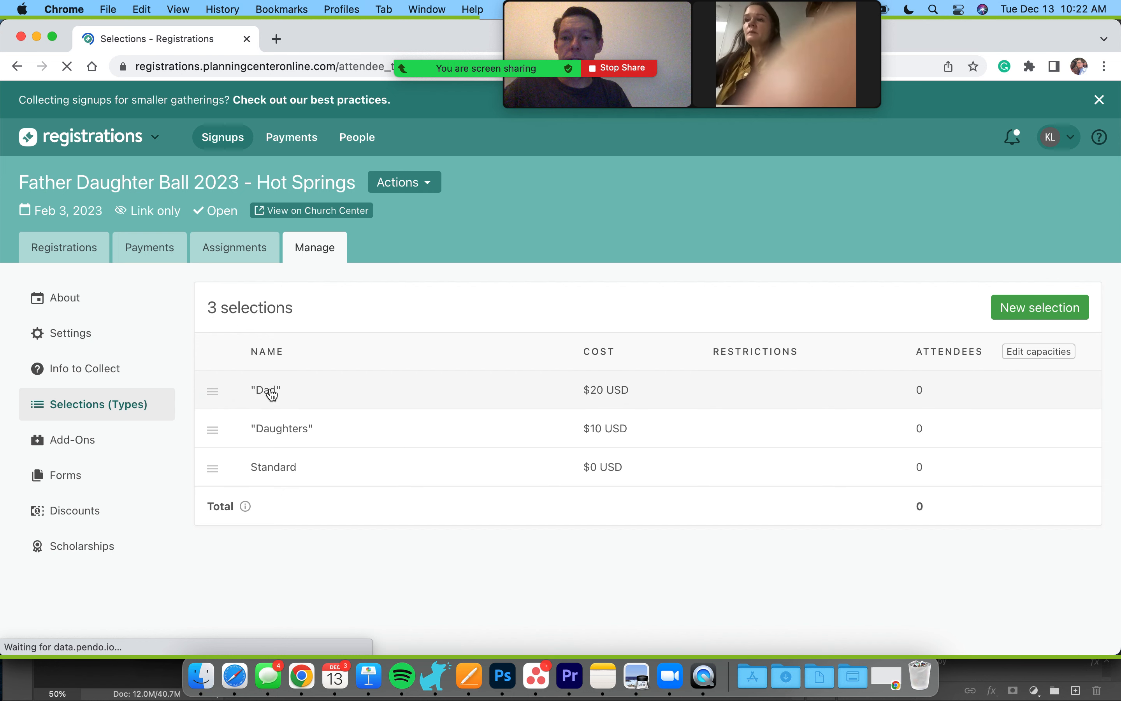
pyautogui.click(272, 394)
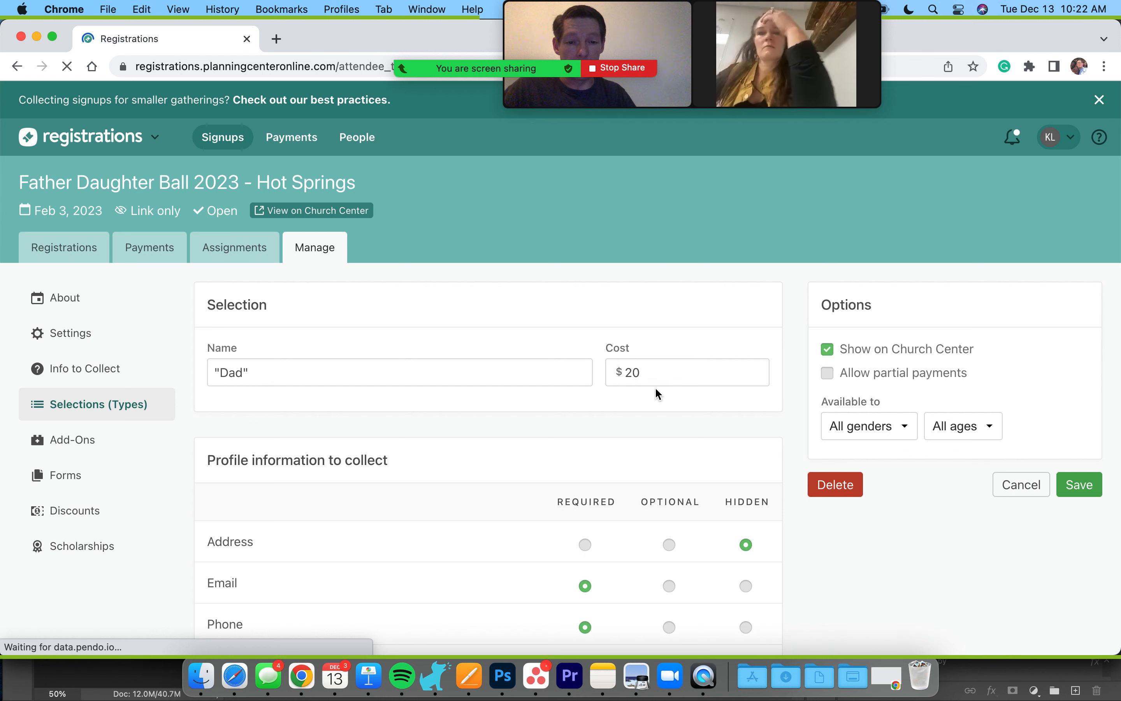
pyautogui.click(649, 377)
pyautogui.press('BackSpace')
pyautogui.write('5')
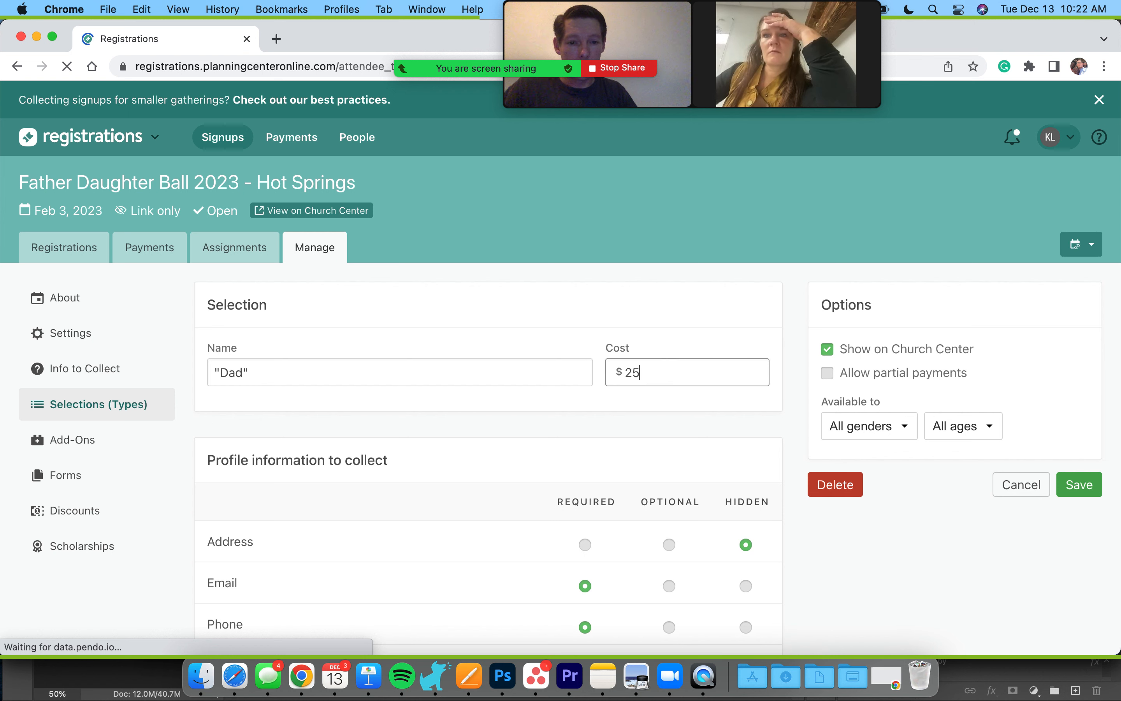
pyautogui.click(1079, 488)
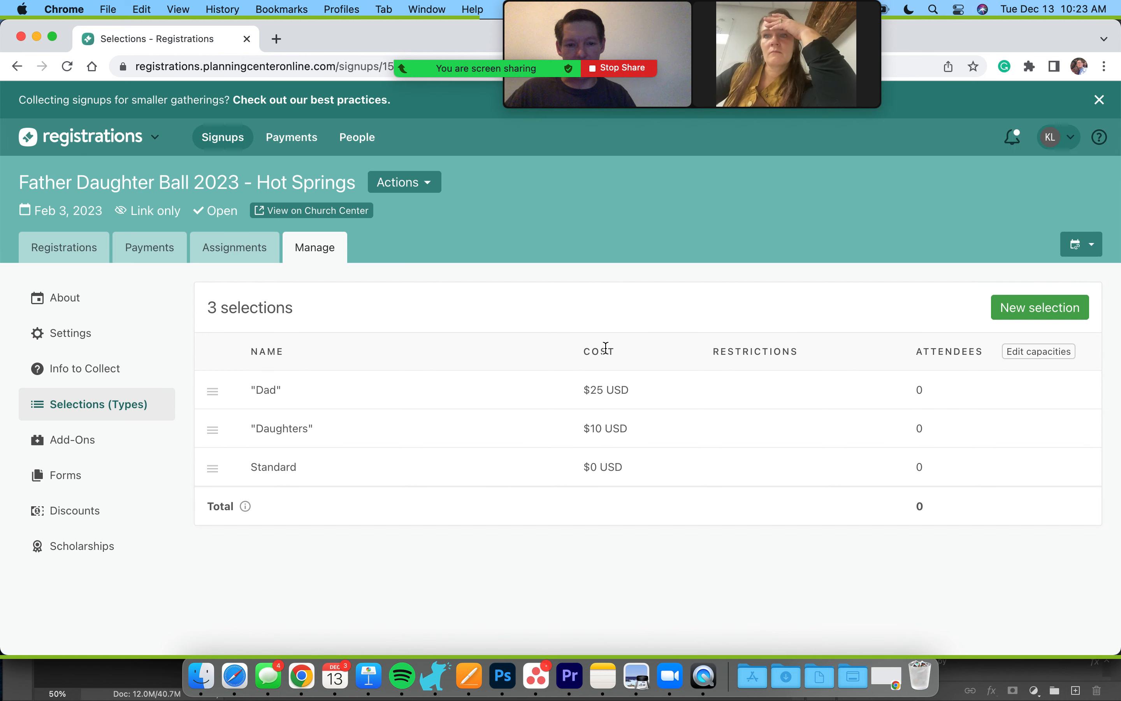
# Step: Set the cost of the "Daughters" selection to $15 and save it
pyautogui.click(599, 436)
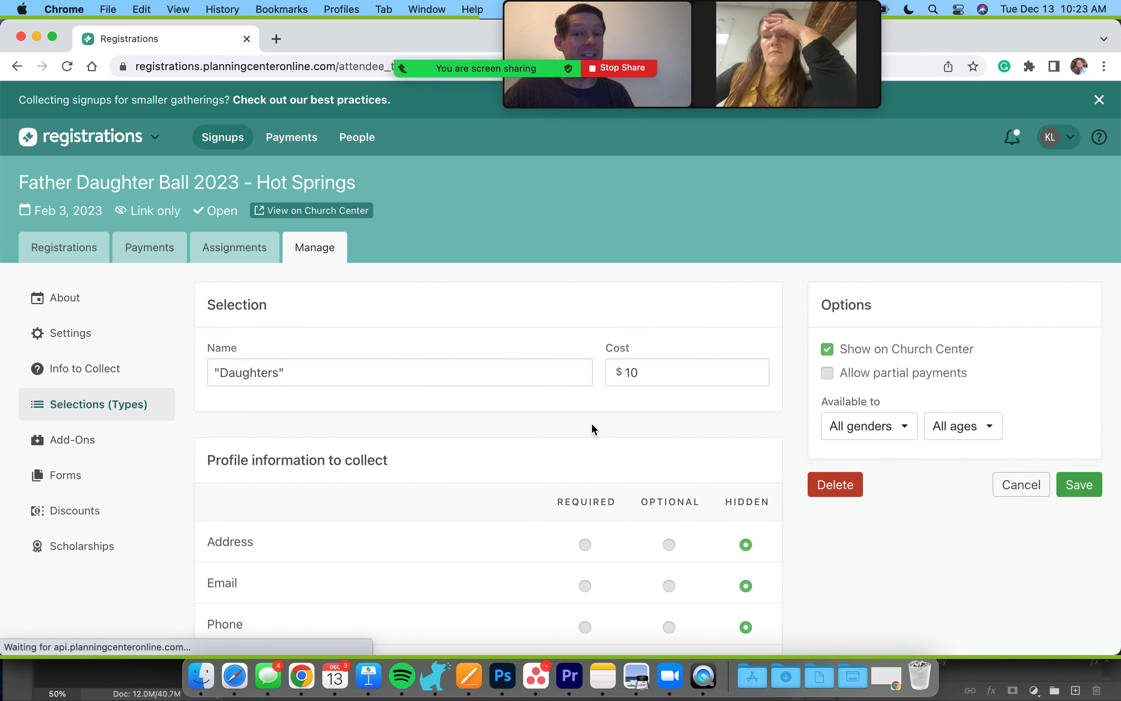
pyautogui.click(645, 373)
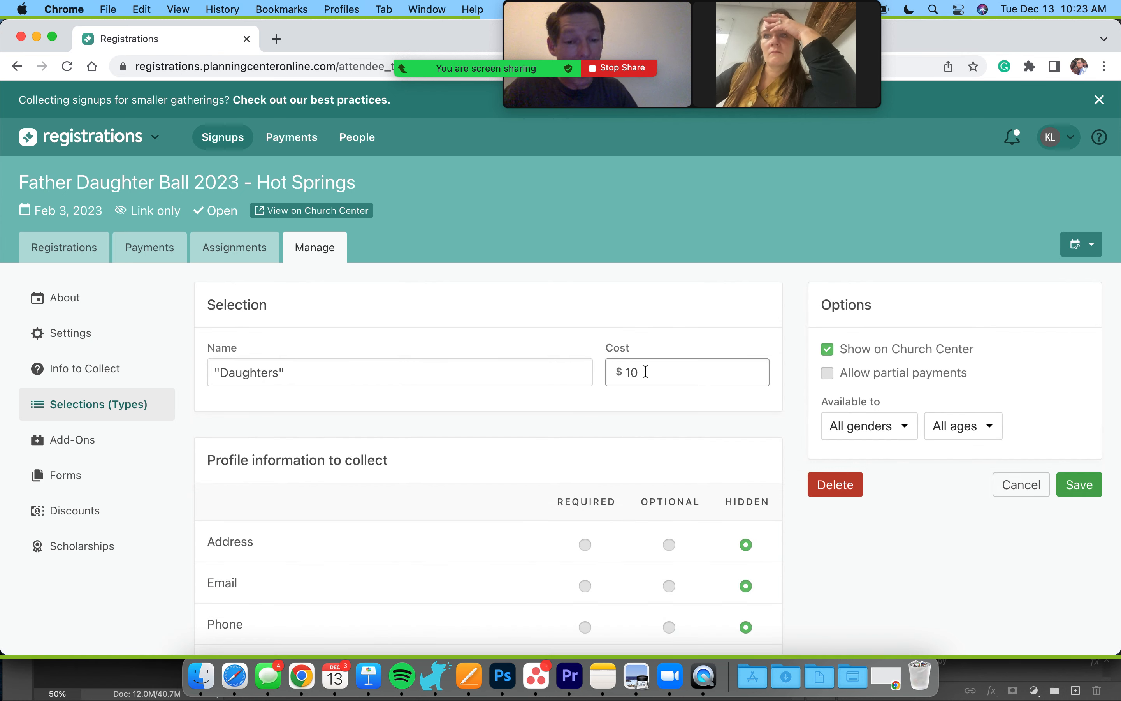
pyautogui.press('BackSpace')
pyautogui.write('5')
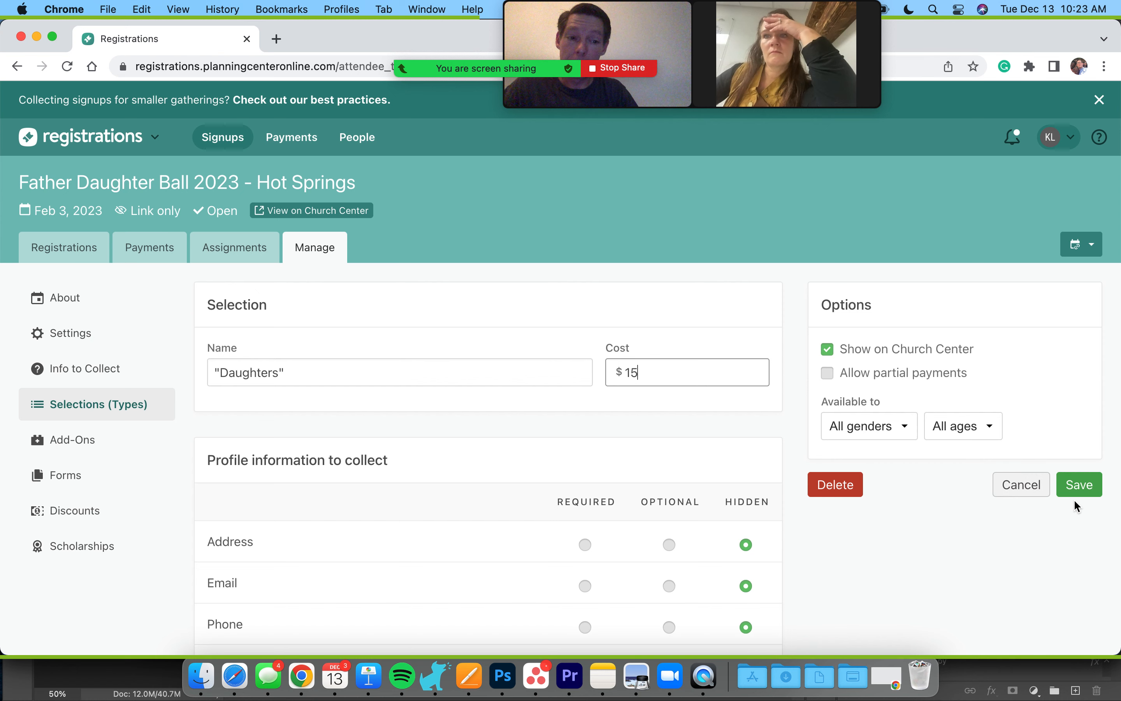
pyautogui.click(1090, 491)
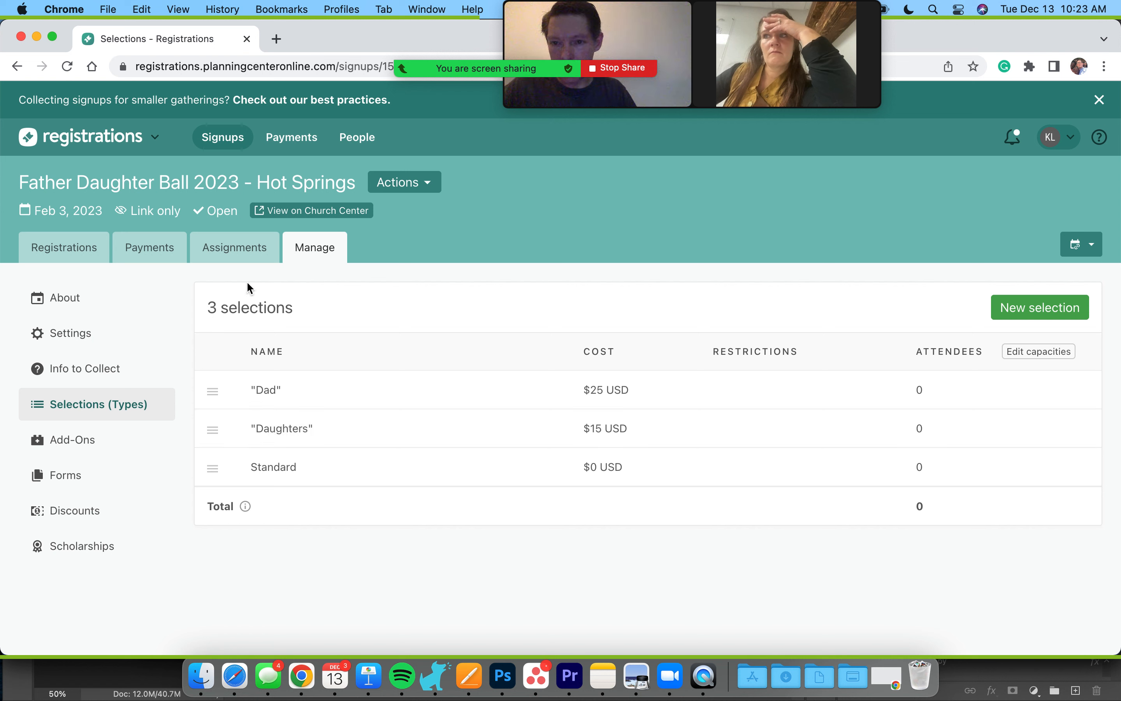
# Step: Try to change the Early Bird discount to $5 per attendee with an expiration date of 1/23/2023
pyautogui.click(65, 512)
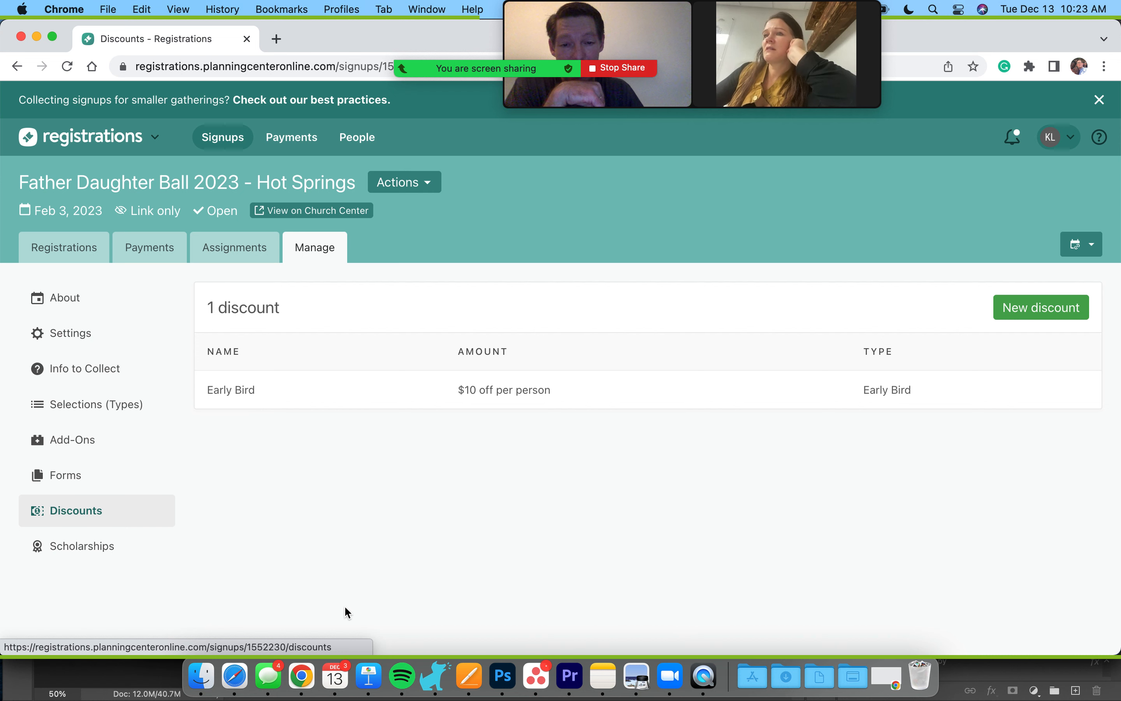
pyautogui.click(491, 401)
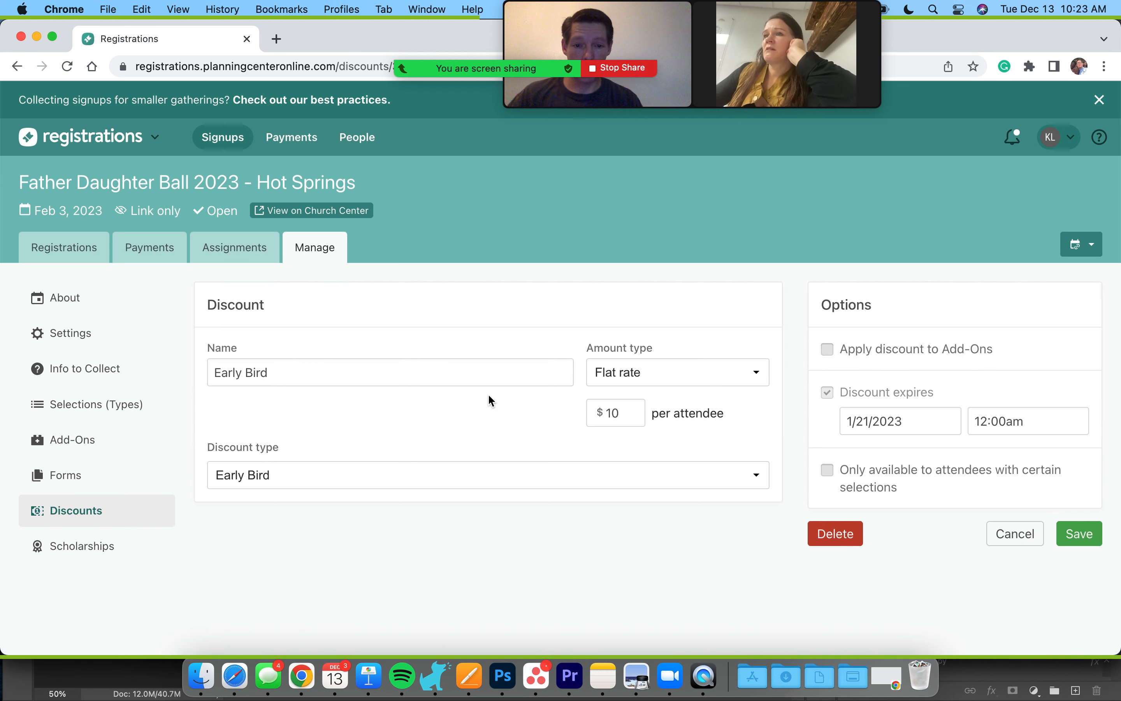
pyautogui.click(637, 406)
pyautogui.press('BackSpace')
pyautogui.press('BackSpace')
pyautogui.write('5')
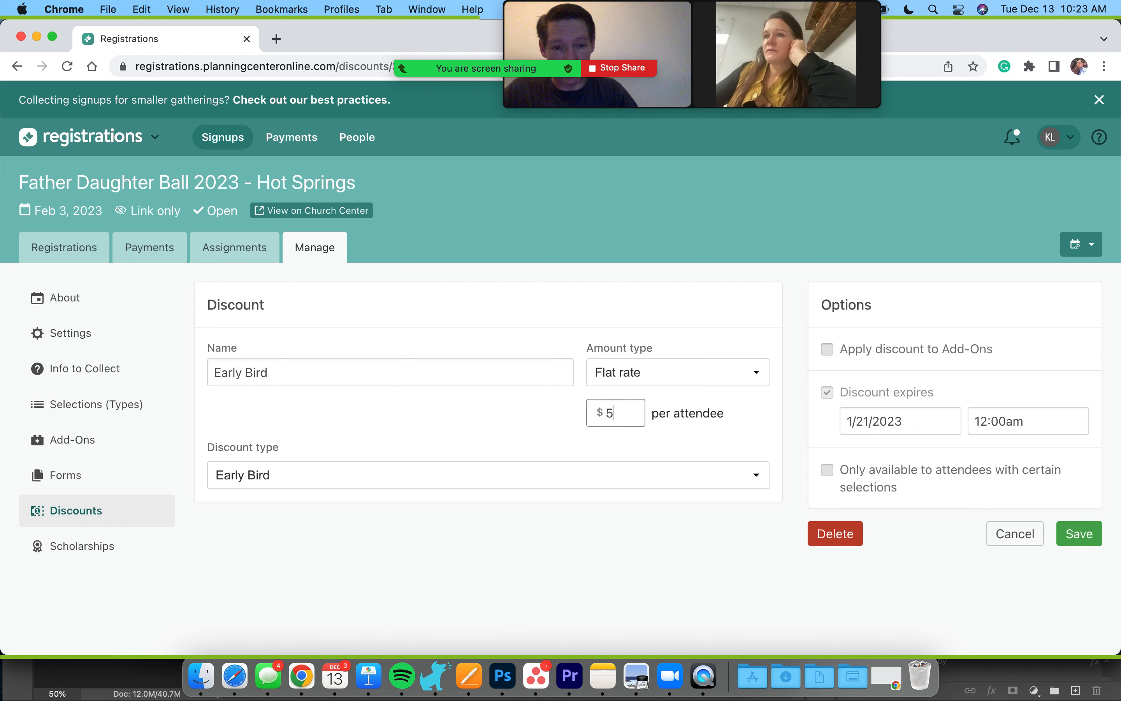
pyautogui.click(858, 422)
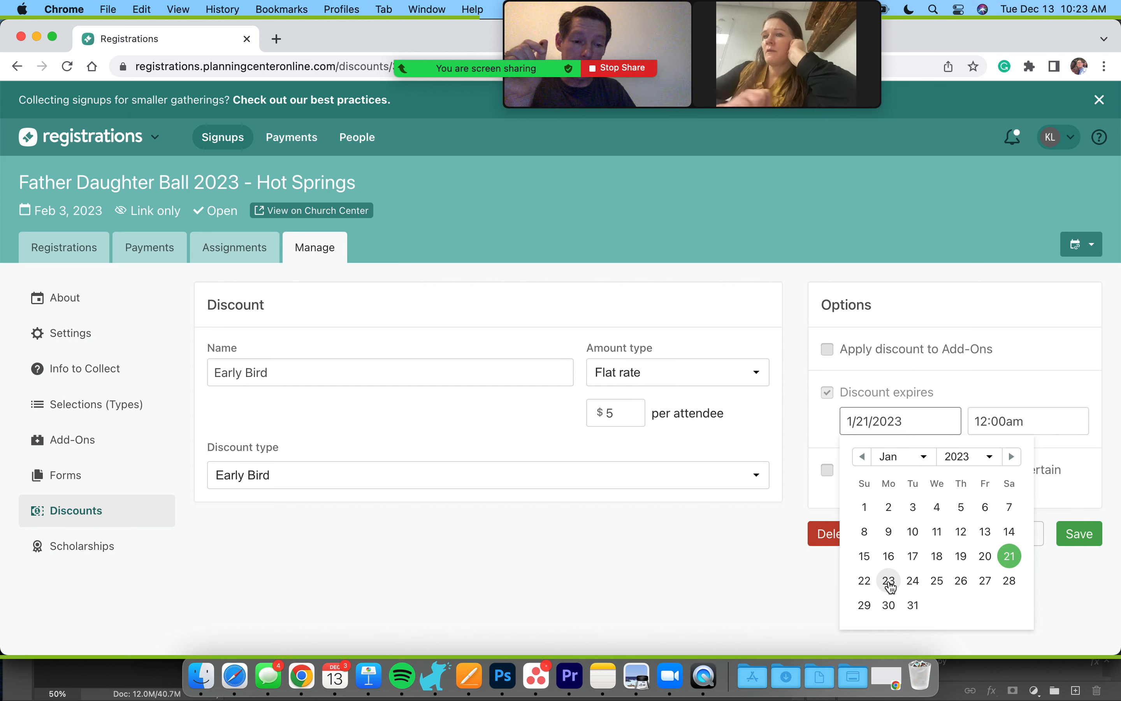
pyautogui.click(889, 580)
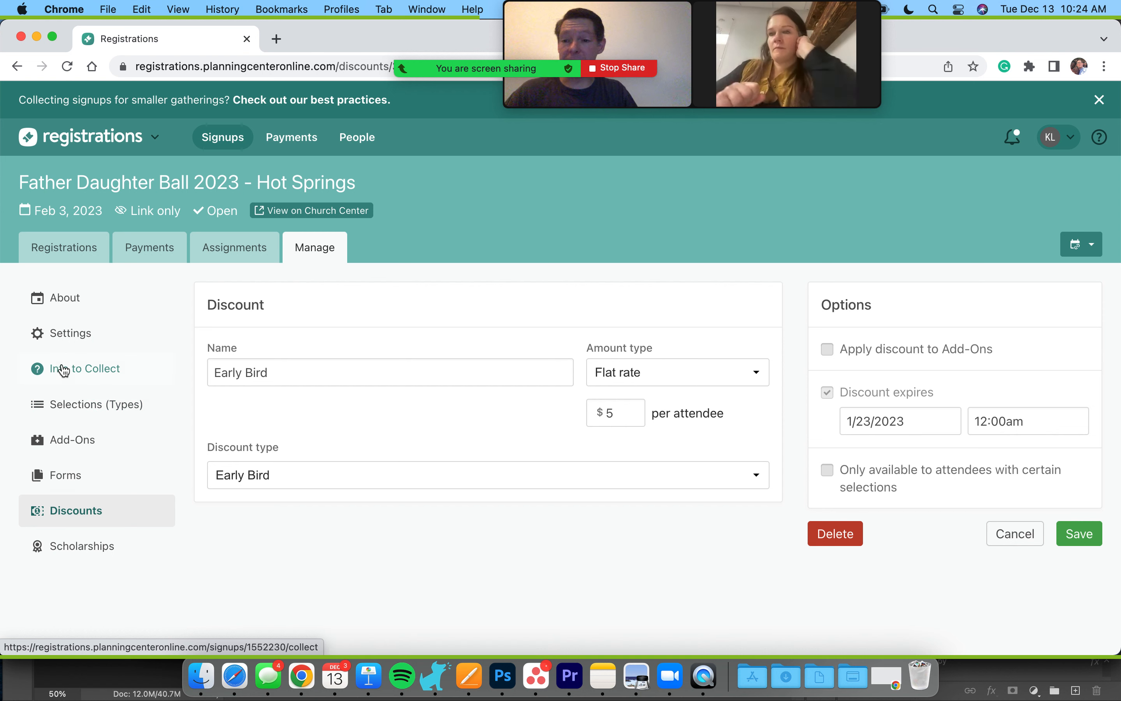
pyautogui.click(59, 333)
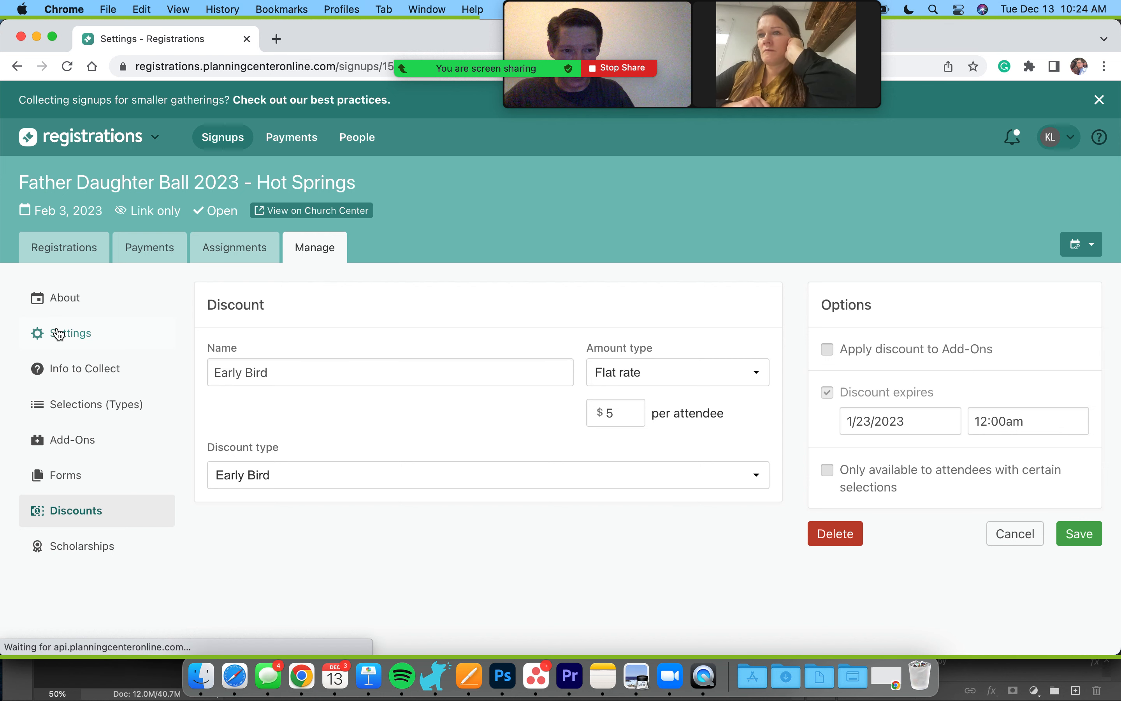
# Step: Set the Early Bird discount to expire on 1/23/2023 with a flat rate of $5 per attendee and save it
pyautogui.click(70, 512)
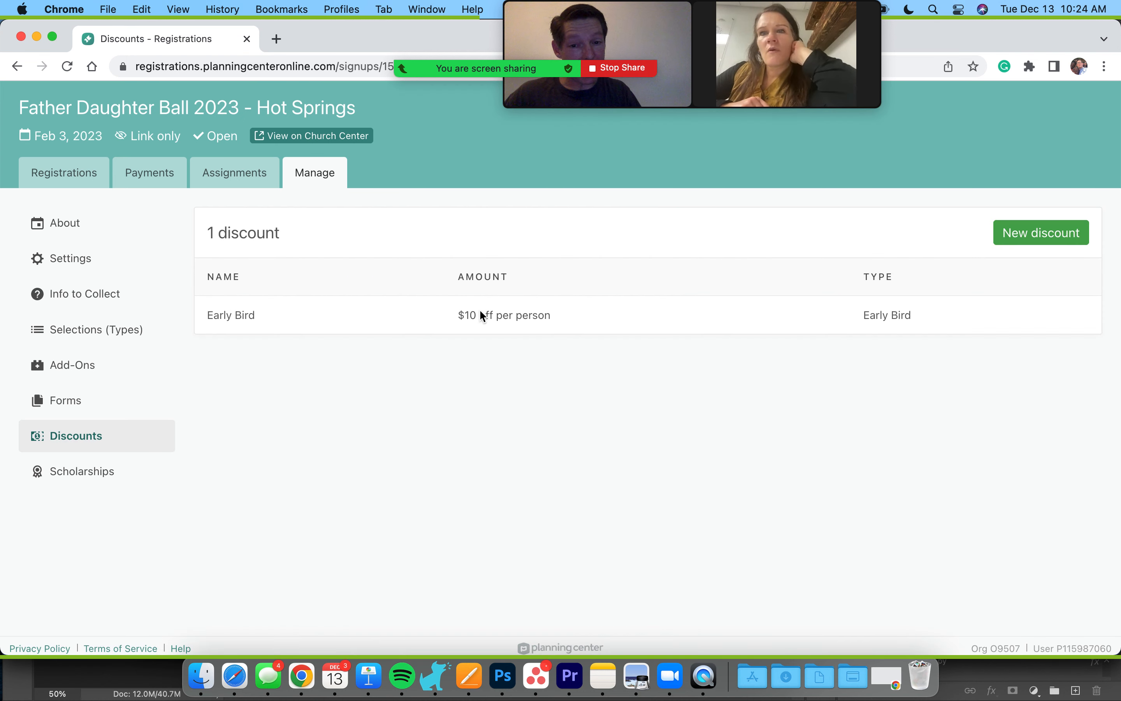
pyautogui.click(234, 392)
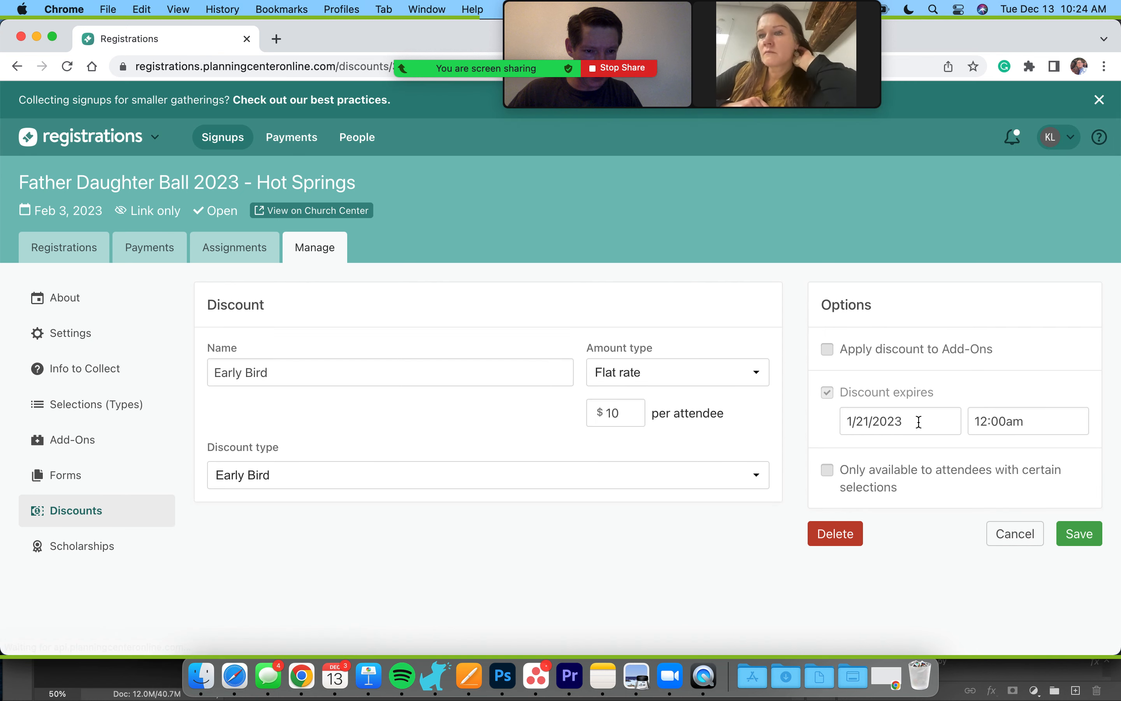
pyautogui.click(920, 422)
pyautogui.click(887, 584)
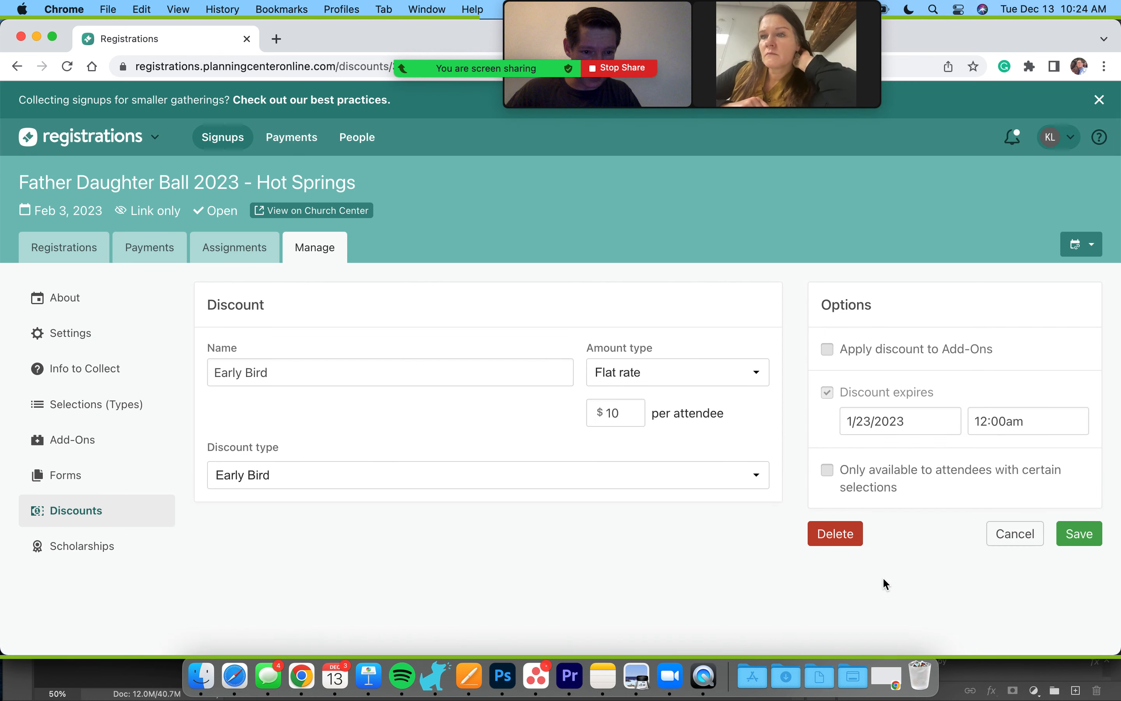
pyautogui.click(634, 417)
pyautogui.press('BackSpace')
pyautogui.press('BackSpace')
pyautogui.write('5')
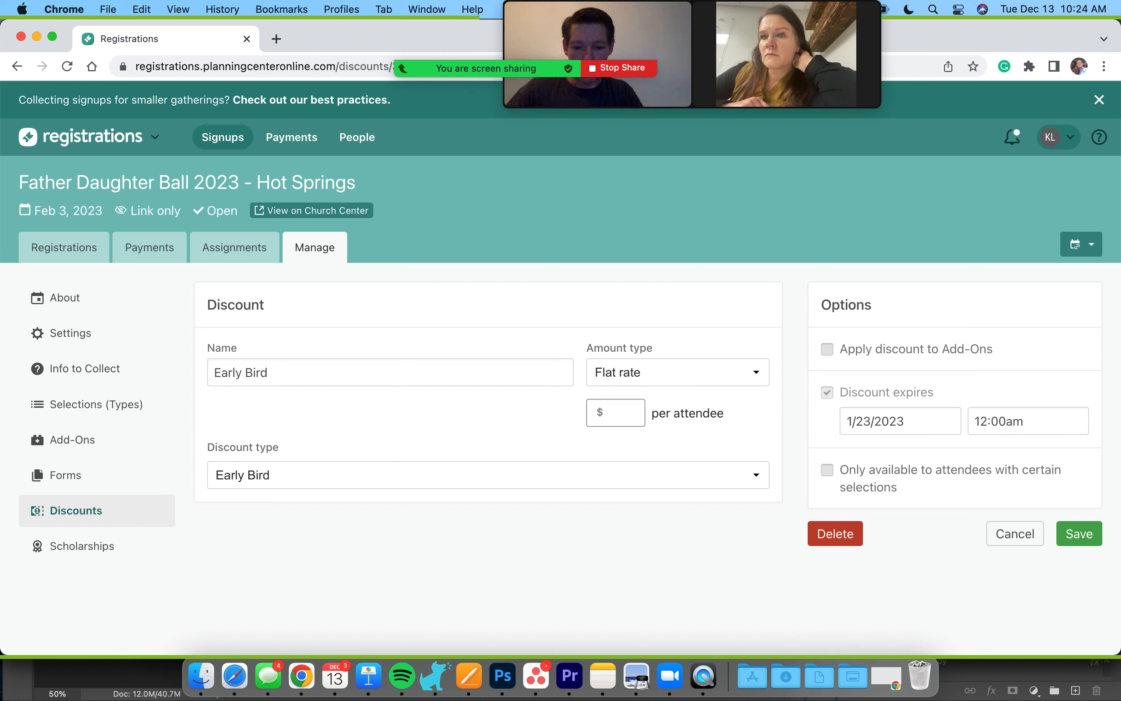
pyautogui.click(1080, 537)
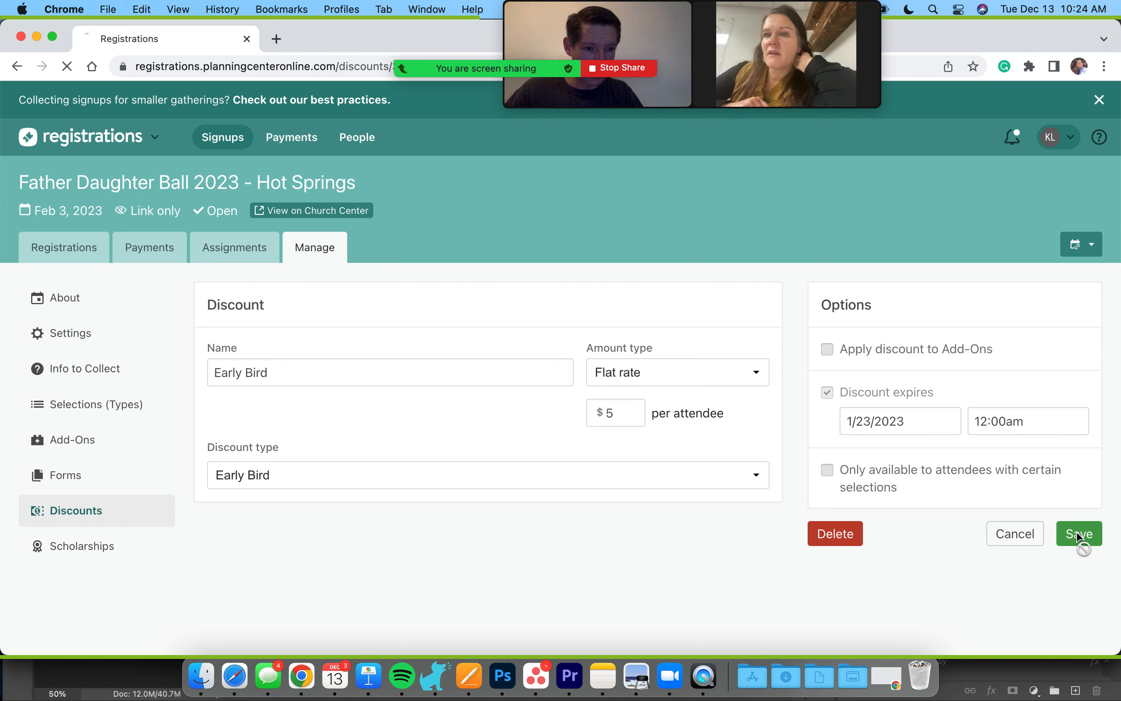
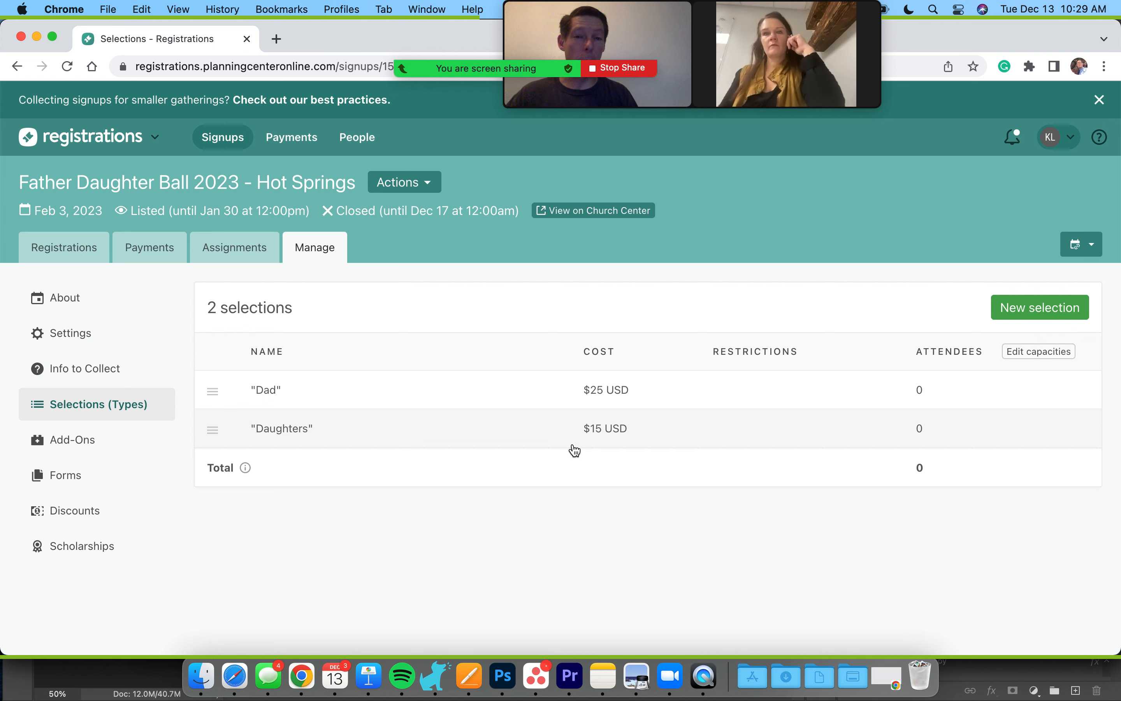
# Step: Review the selections, the Early Bird discount, and the signup's description, image, location and categories
pyautogui.scroll(-2, 574, 448)
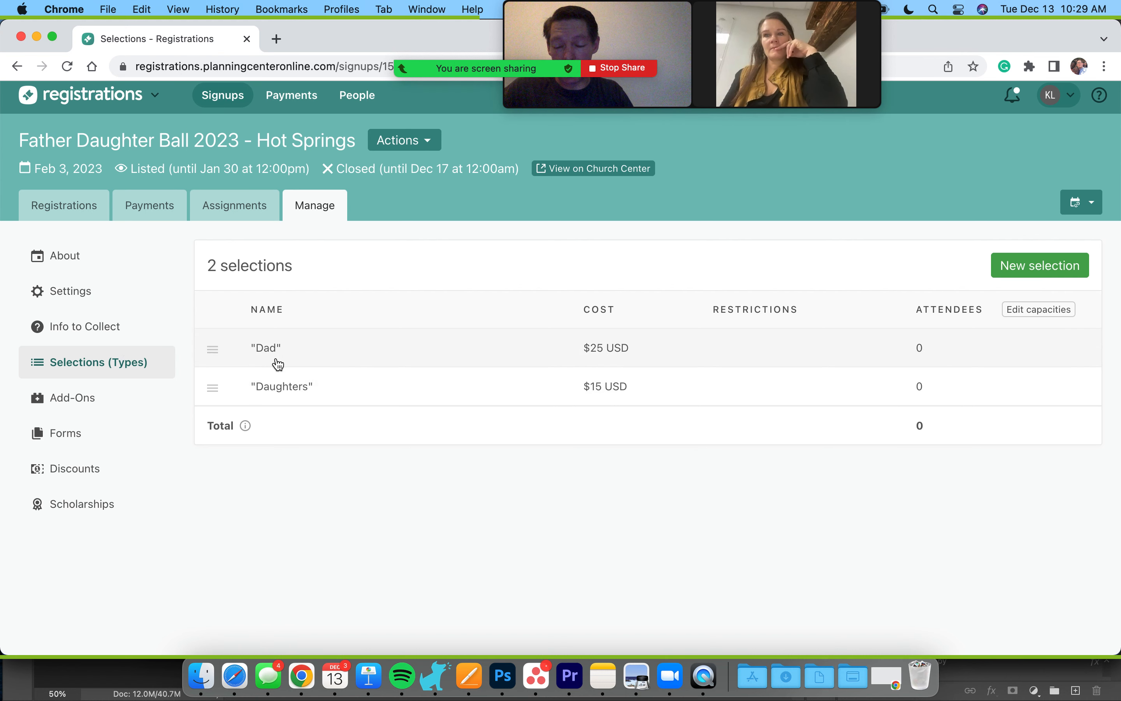
pyautogui.click(55, 476)
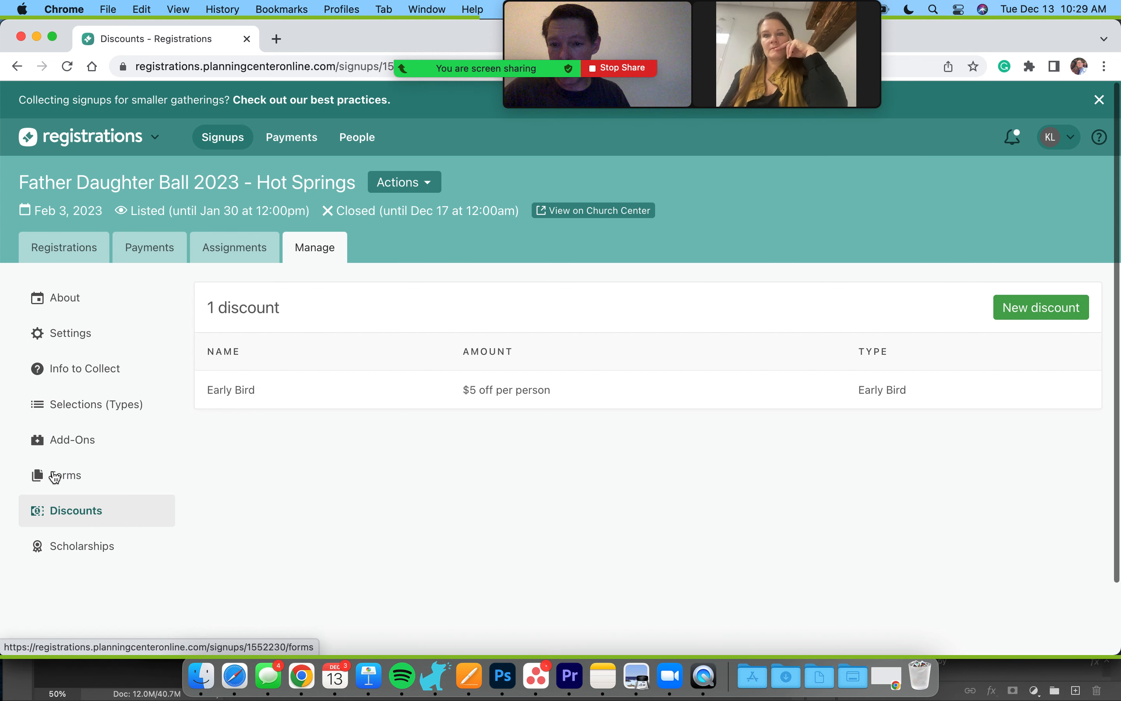
pyautogui.click(523, 396)
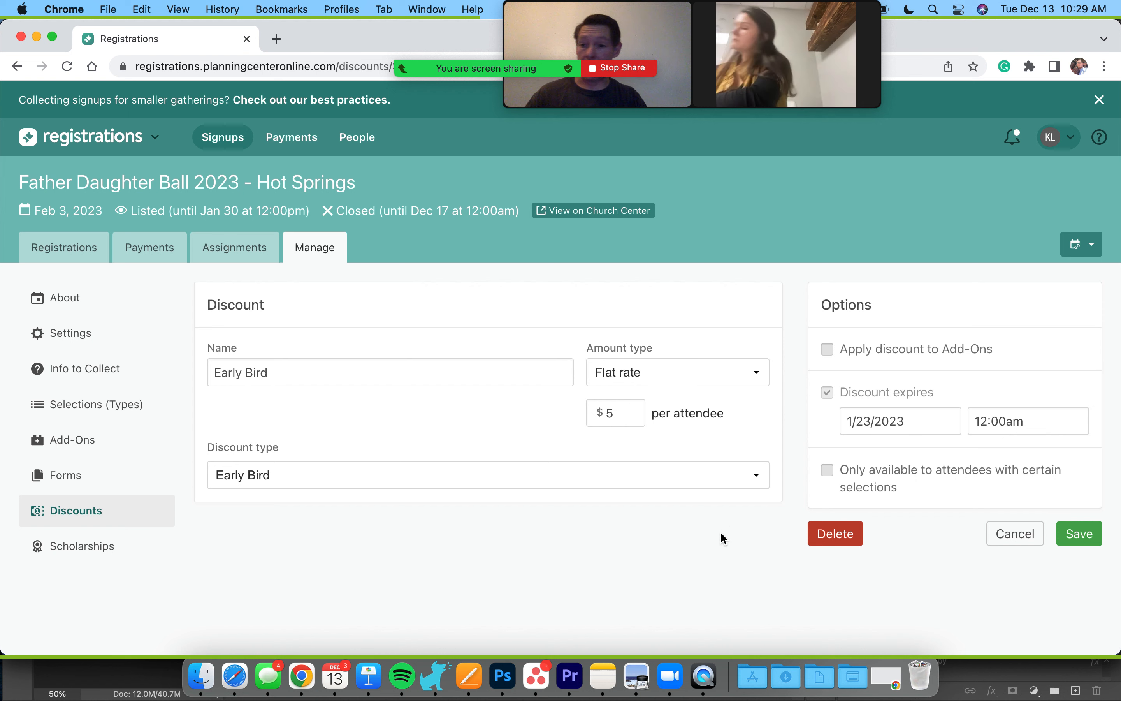
pyautogui.click(71, 304)
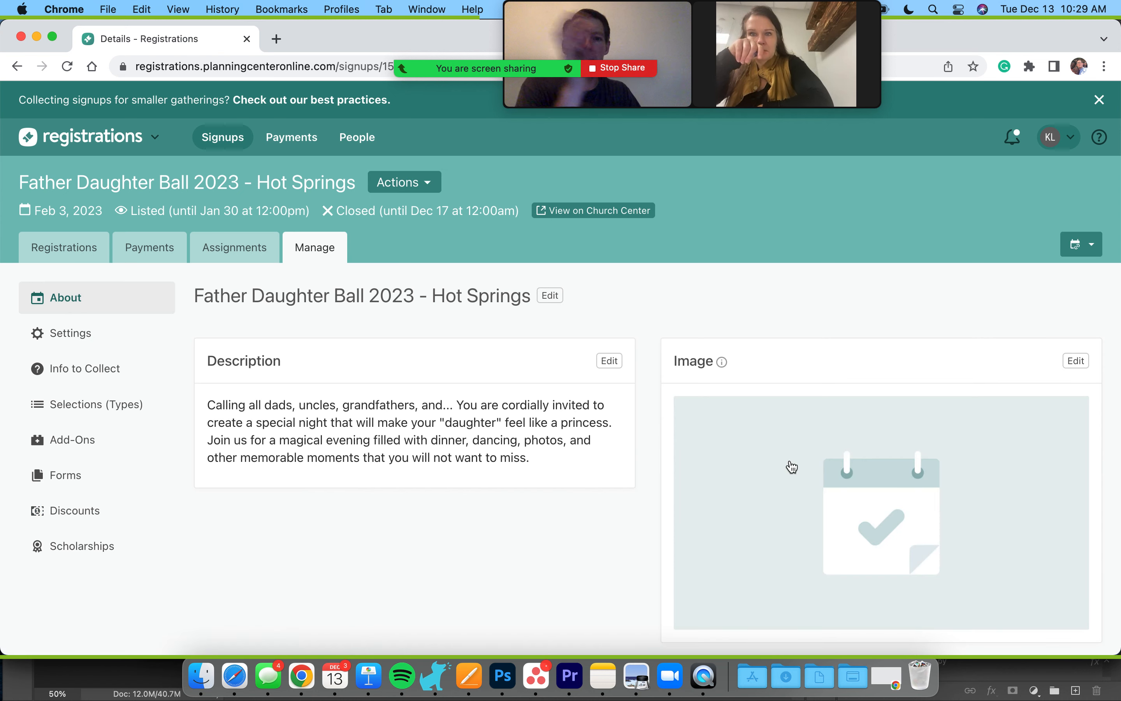
pyautogui.scroll(-2, 792, 466)
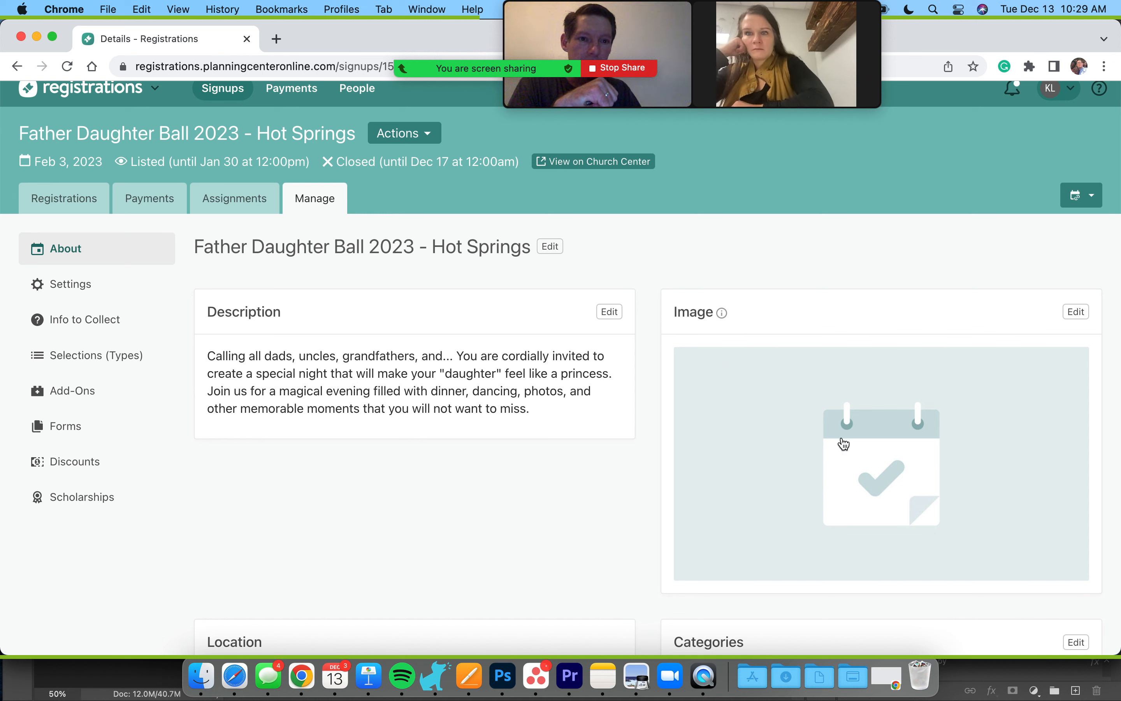
pyautogui.scroll(-2, 804, 499)
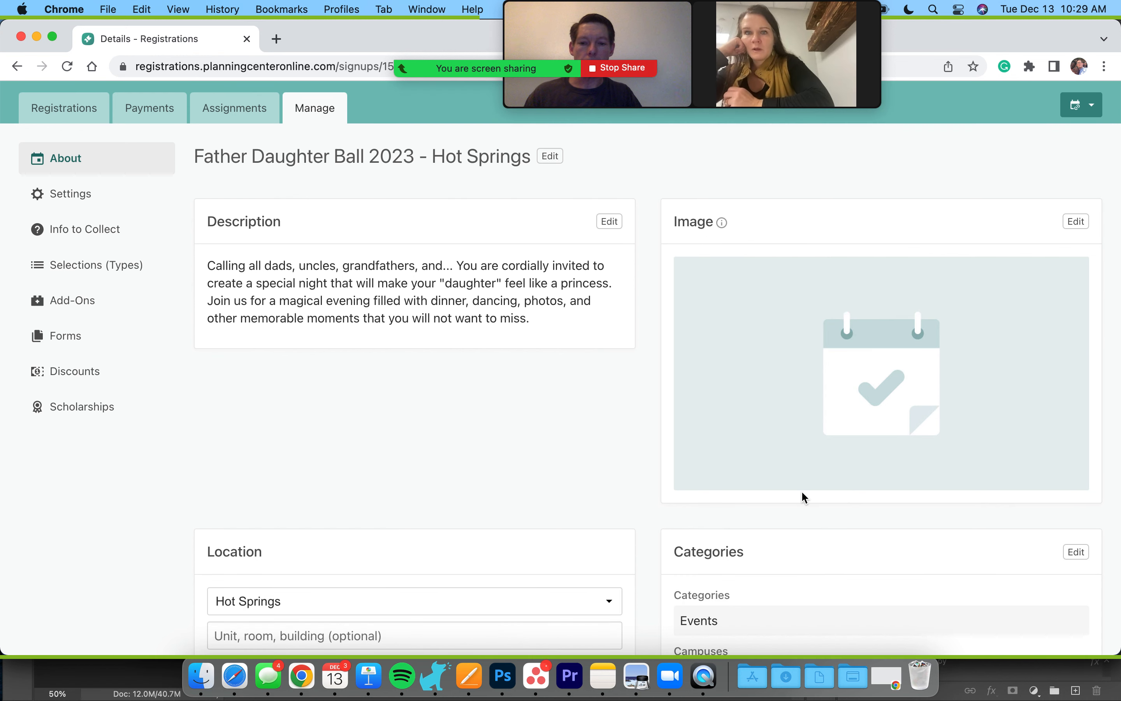
pyautogui.scroll(-2, 805, 498)
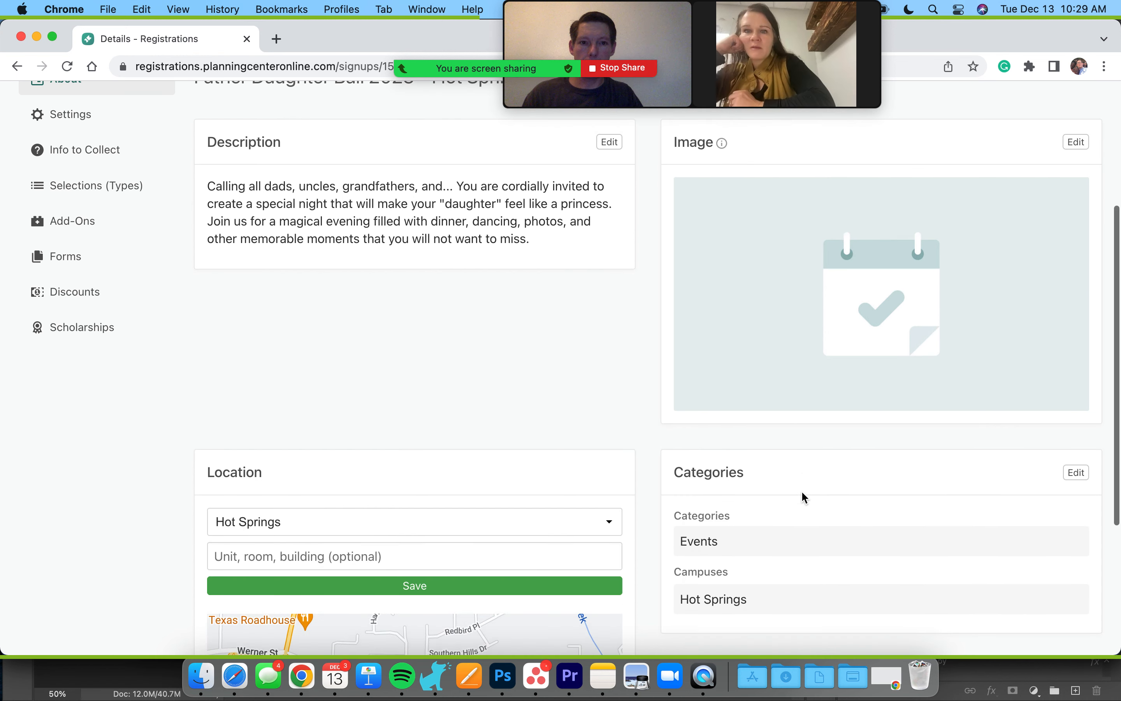
pyautogui.scroll(-1, 806, 497)
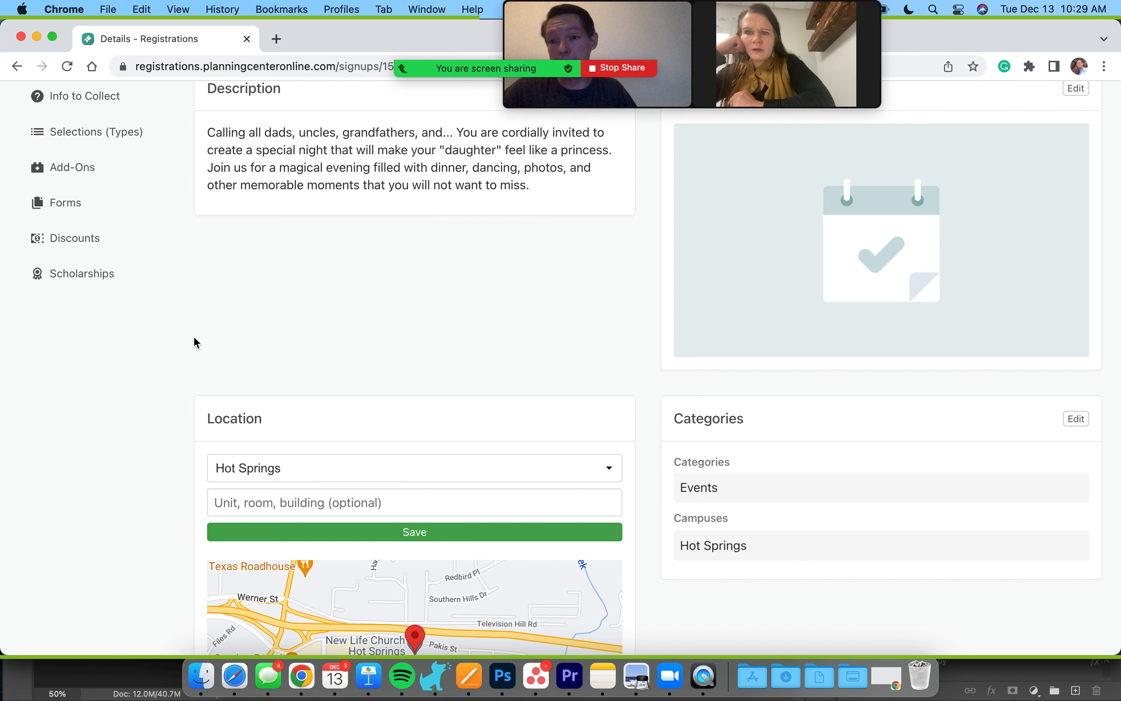
pyautogui.scroll(1, 194, 340)
pyautogui.scroll(2, 194, 341)
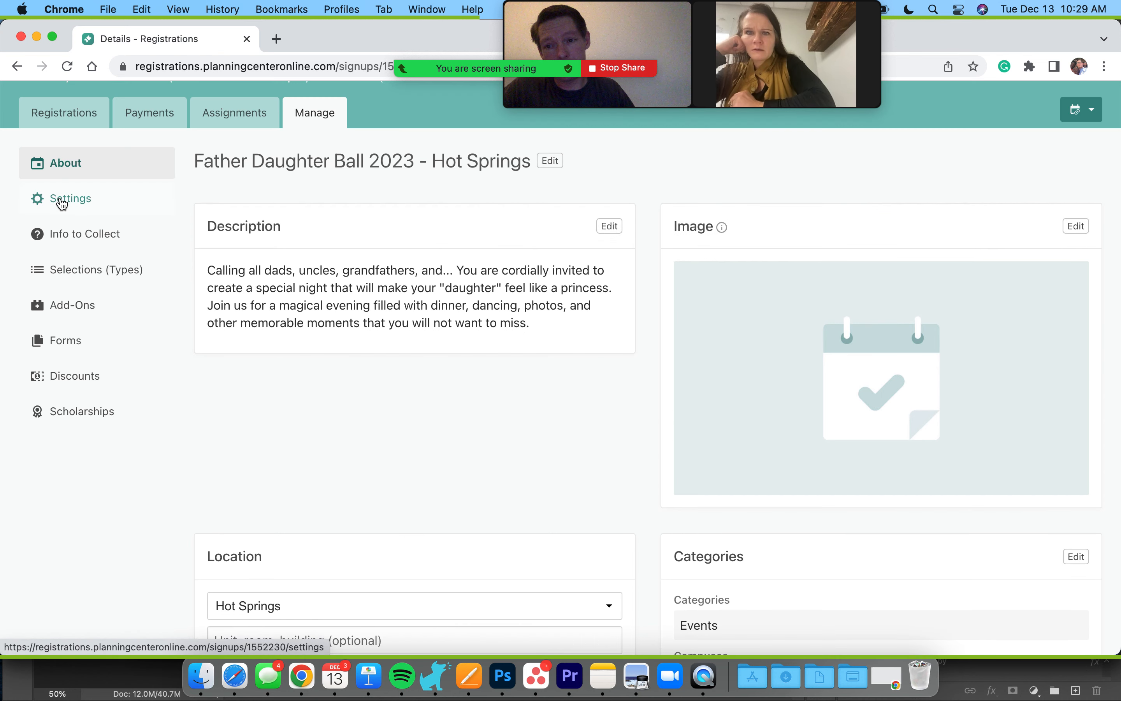
# Step: Review the signup's dates, managers, visibility, registration schedule and email settings, and open its registrations overview
pyautogui.click(62, 203)
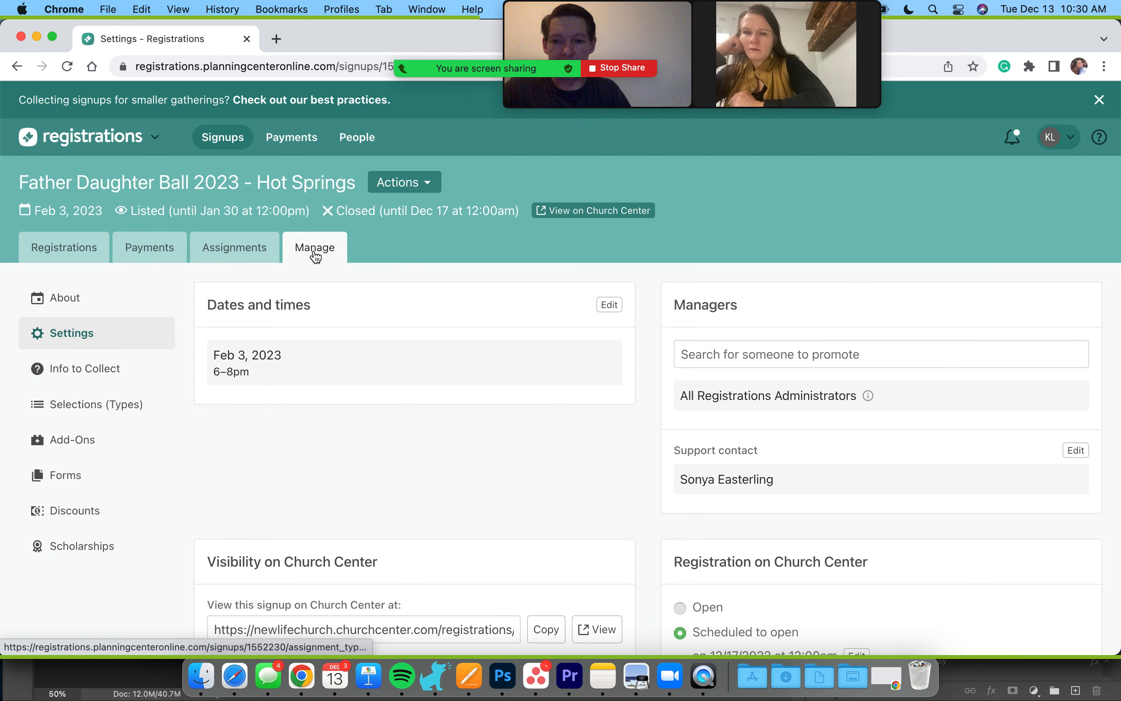
pyautogui.scroll(-5, 539, 454)
pyautogui.moveTo(622, 116); pyautogui.dragTo(858, 205)
pyautogui.scroll(-5, 897, 223)
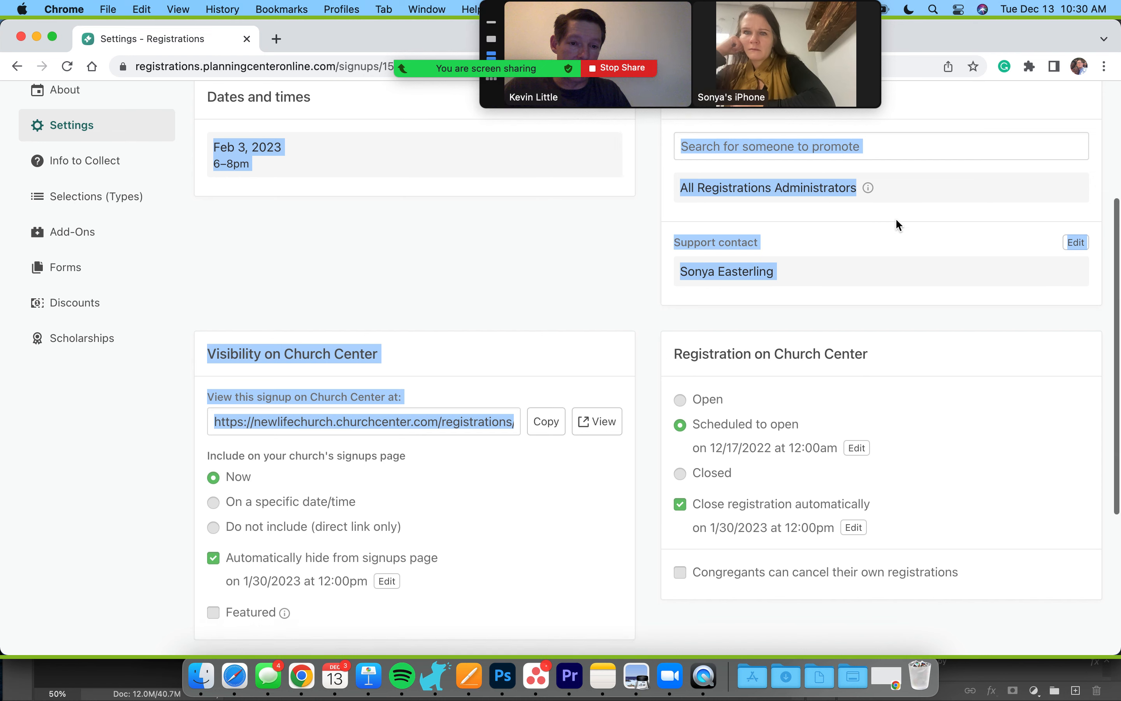
pyautogui.click(827, 595)
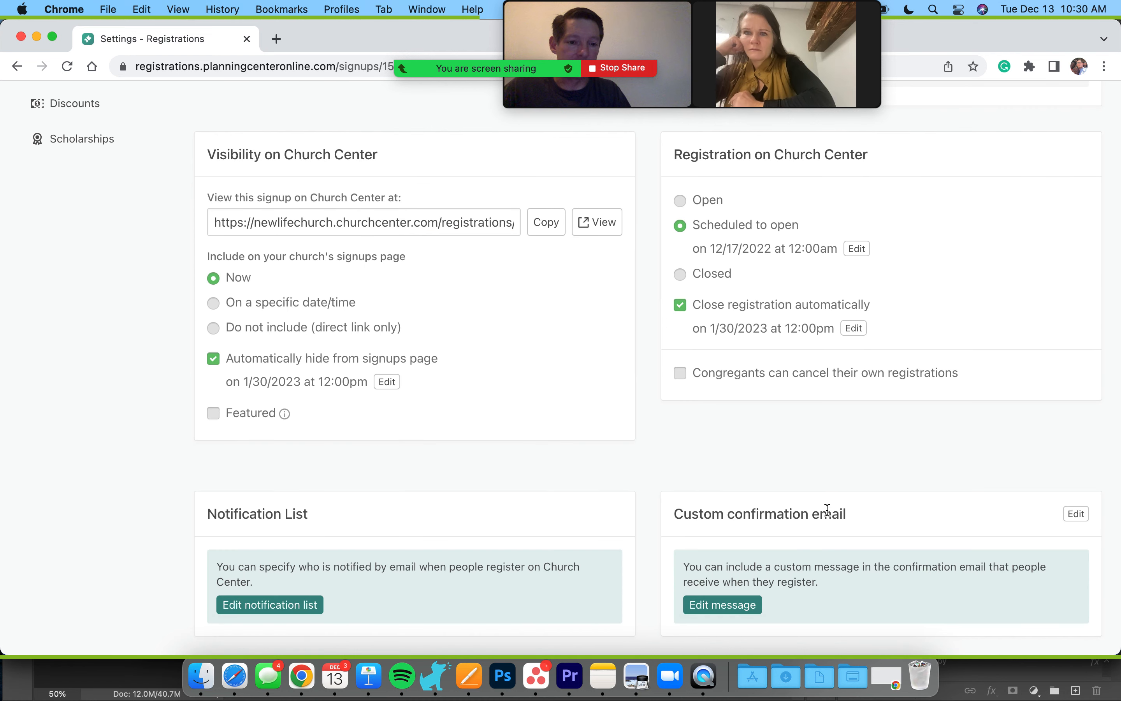
pyautogui.scroll(10, 828, 510)
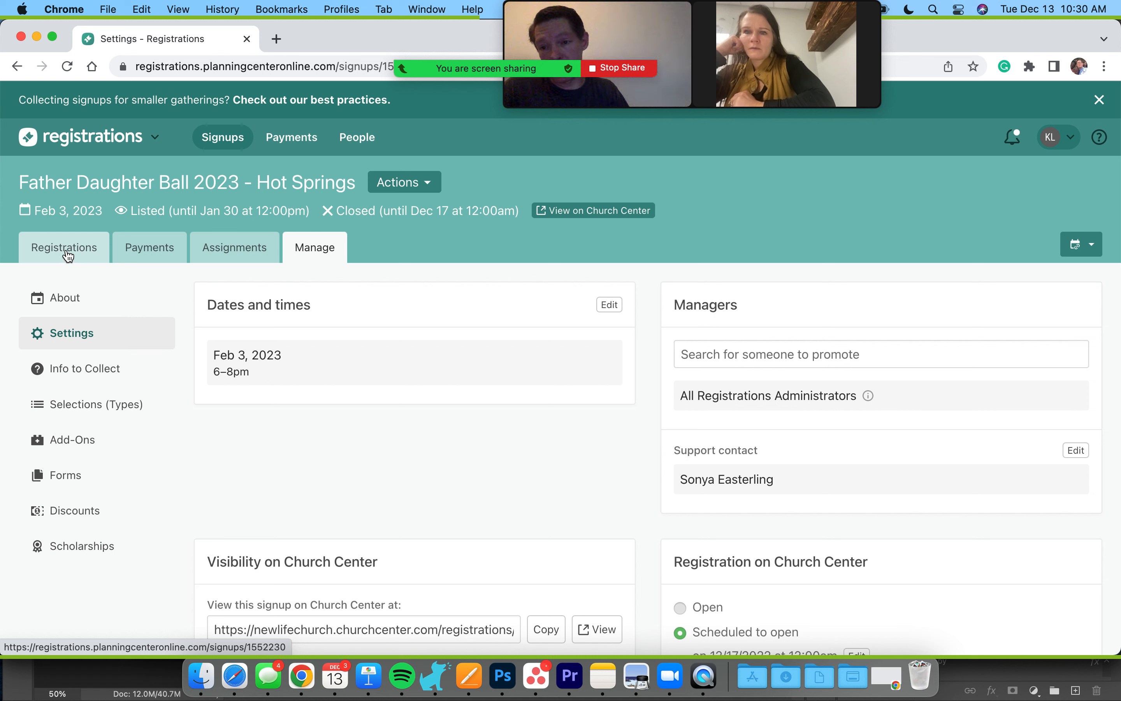
pyautogui.click(68, 255)
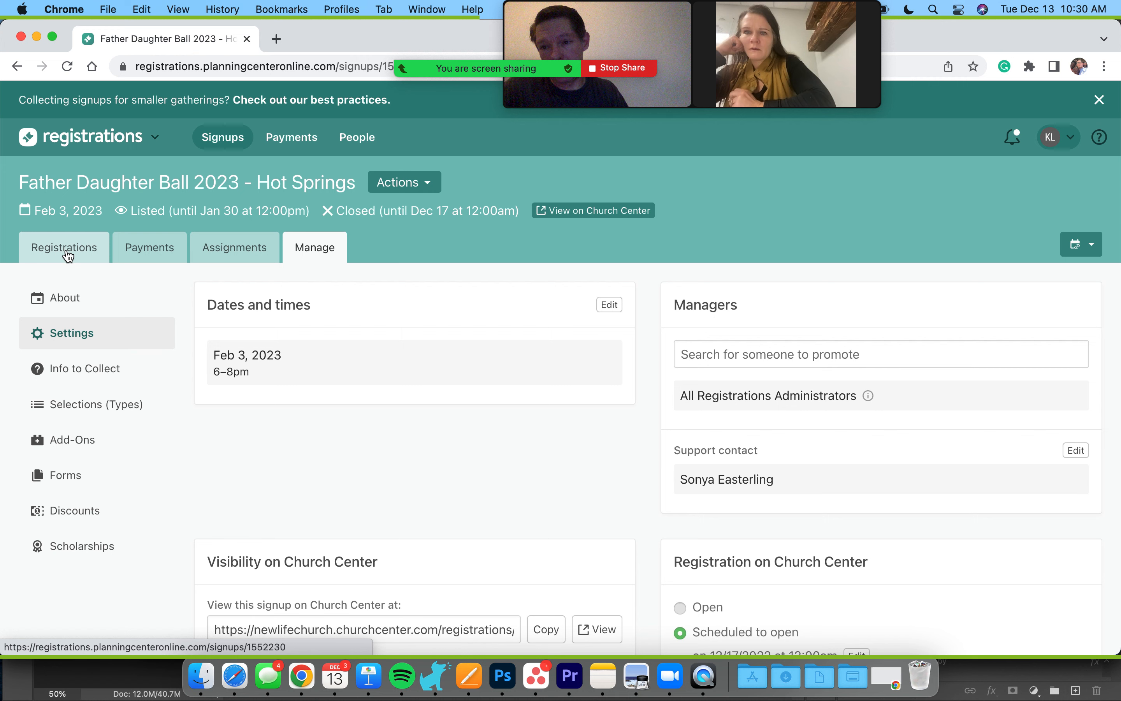
# Step: Review the signup's registrations page with its email and export actions, and return to the list of all signups
pyautogui.click(69, 250)
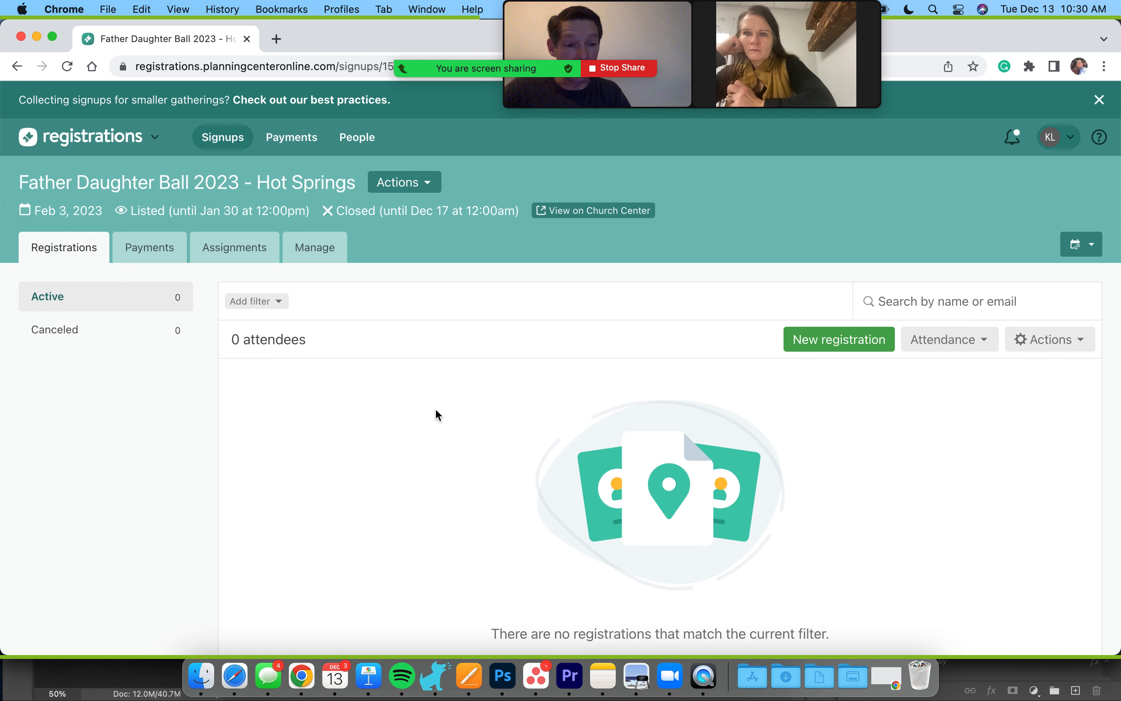
pyautogui.click(1076, 341)
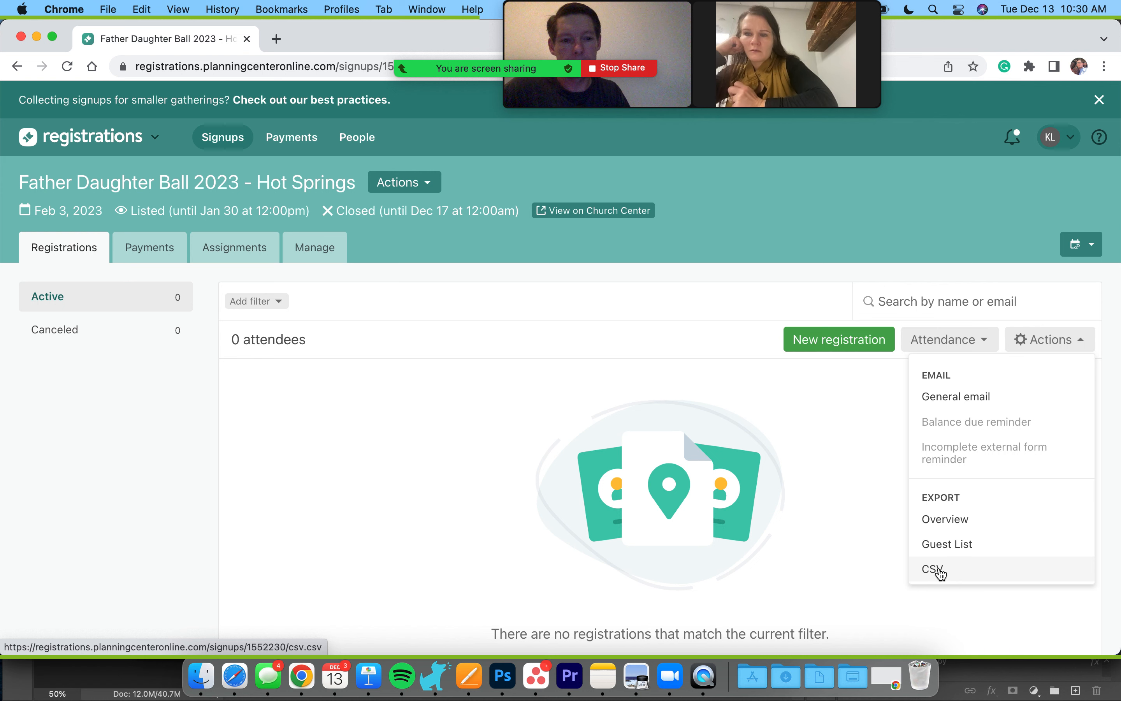
pyautogui.click(737, 514)
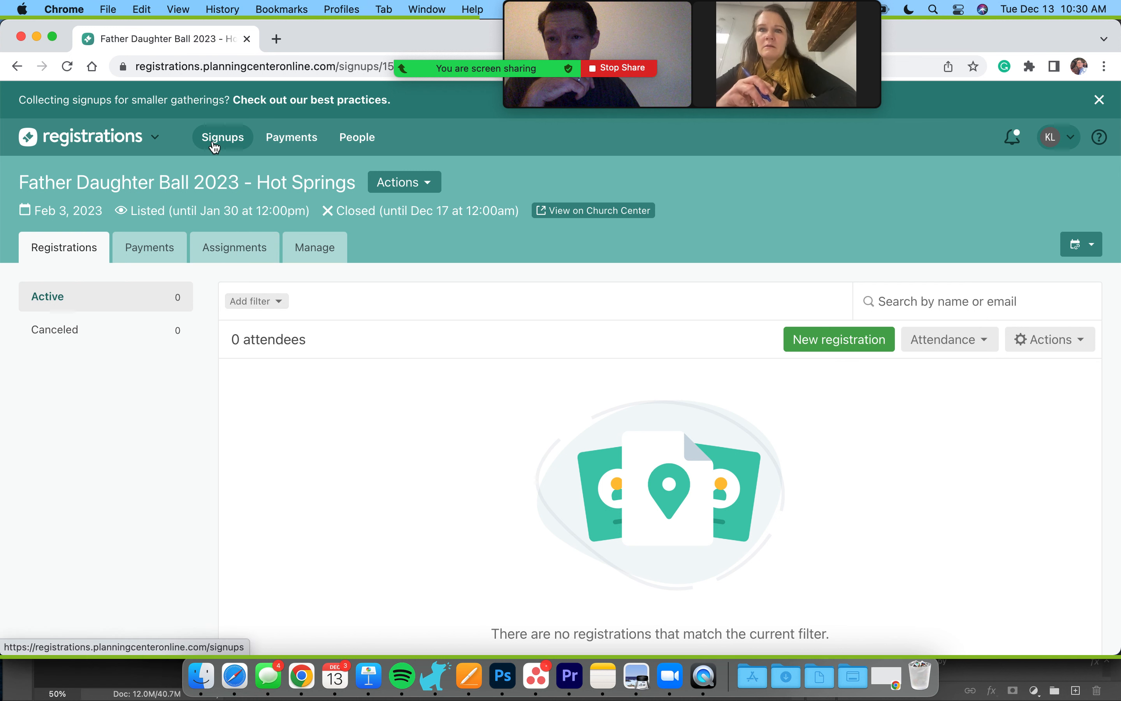
pyautogui.click(215, 147)
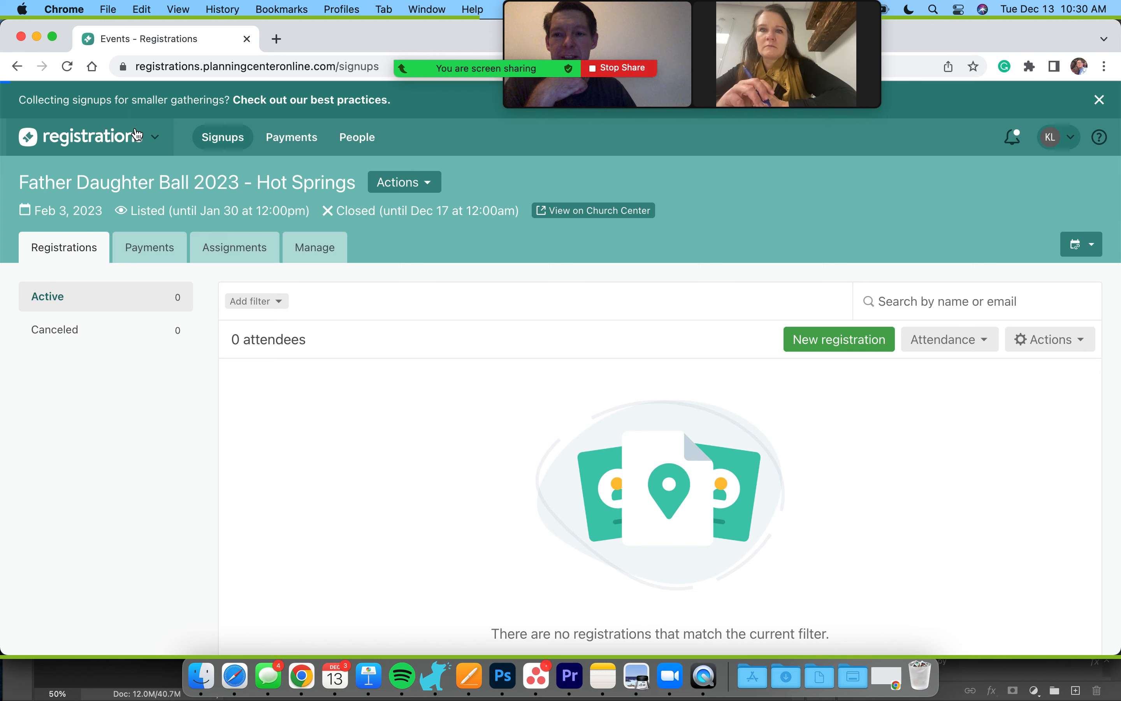
pyautogui.click(126, 132)
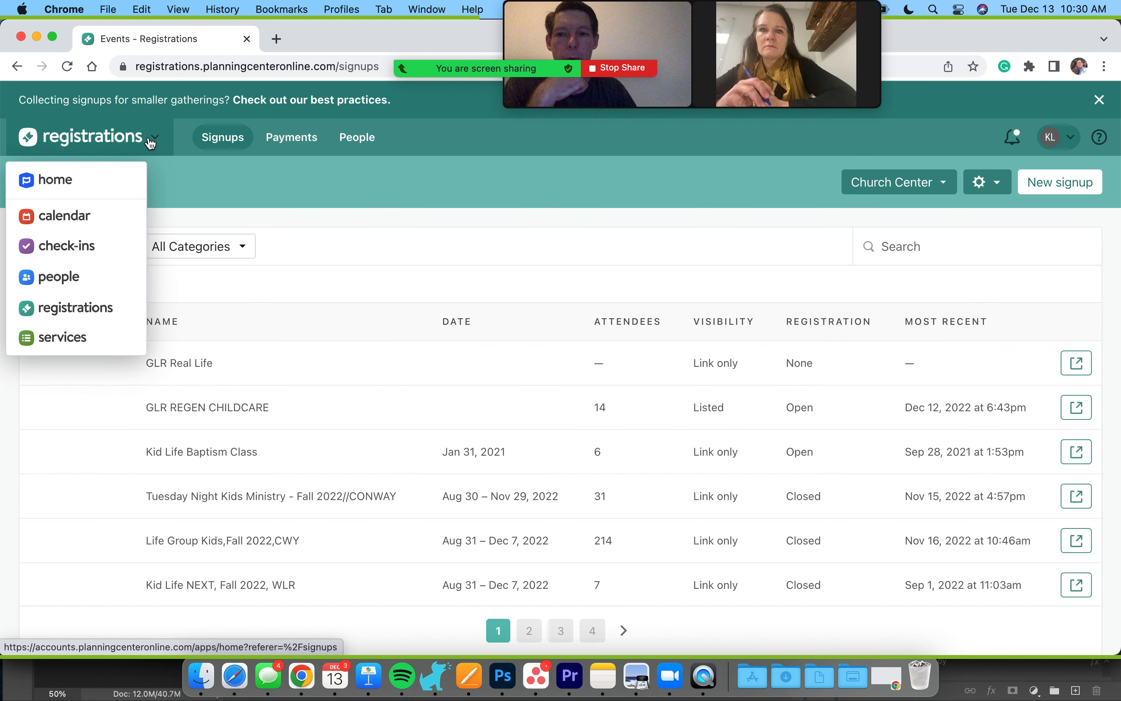
pyautogui.click(52, 312)
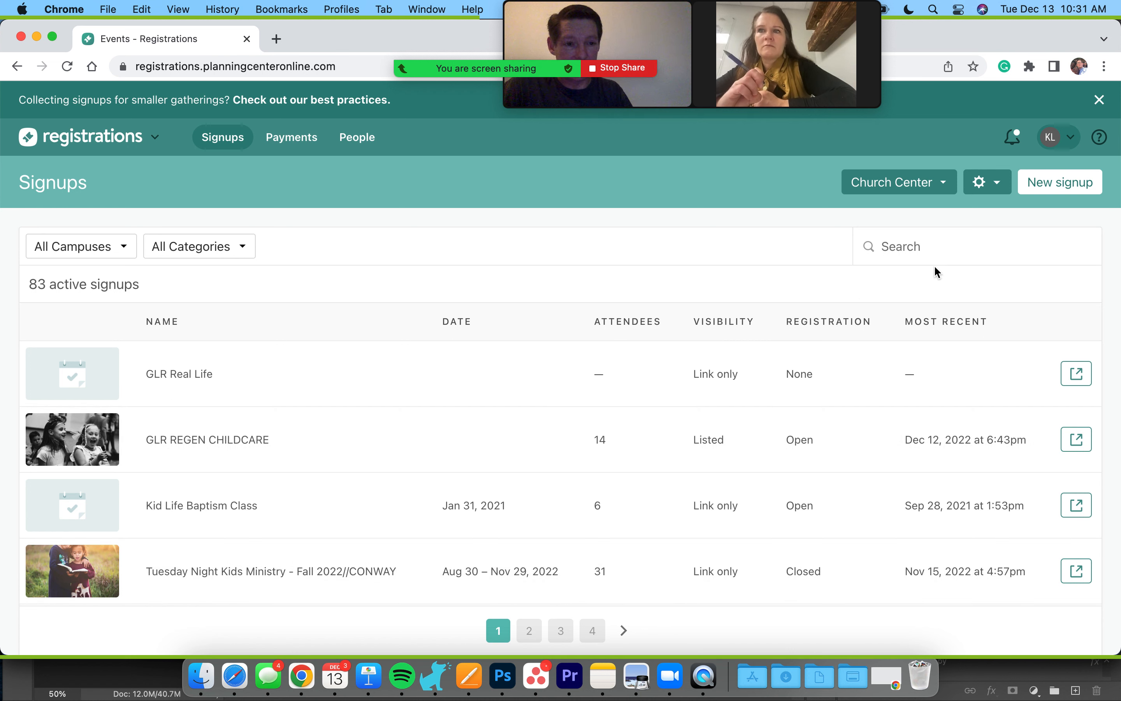
# Step: Search the signups for "father daughter", open Father Daughter Ball 2023 - Hot Springs, and look over its details and registrations
pyautogui.click(912, 243)
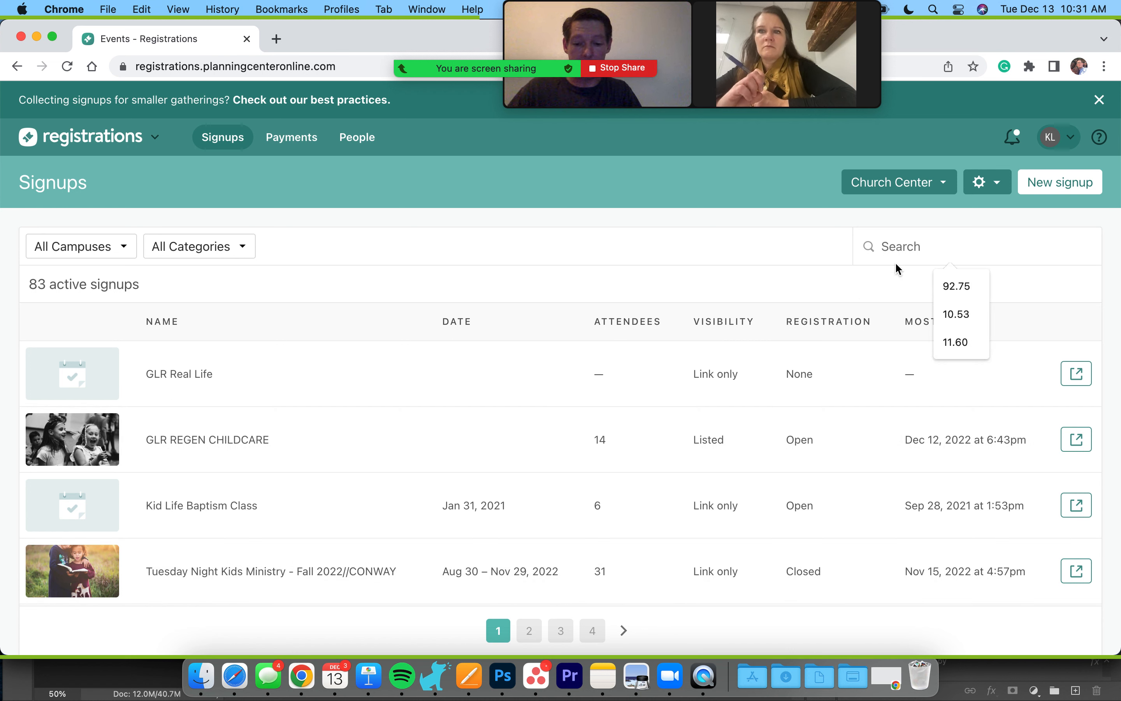
pyautogui.write('fa')
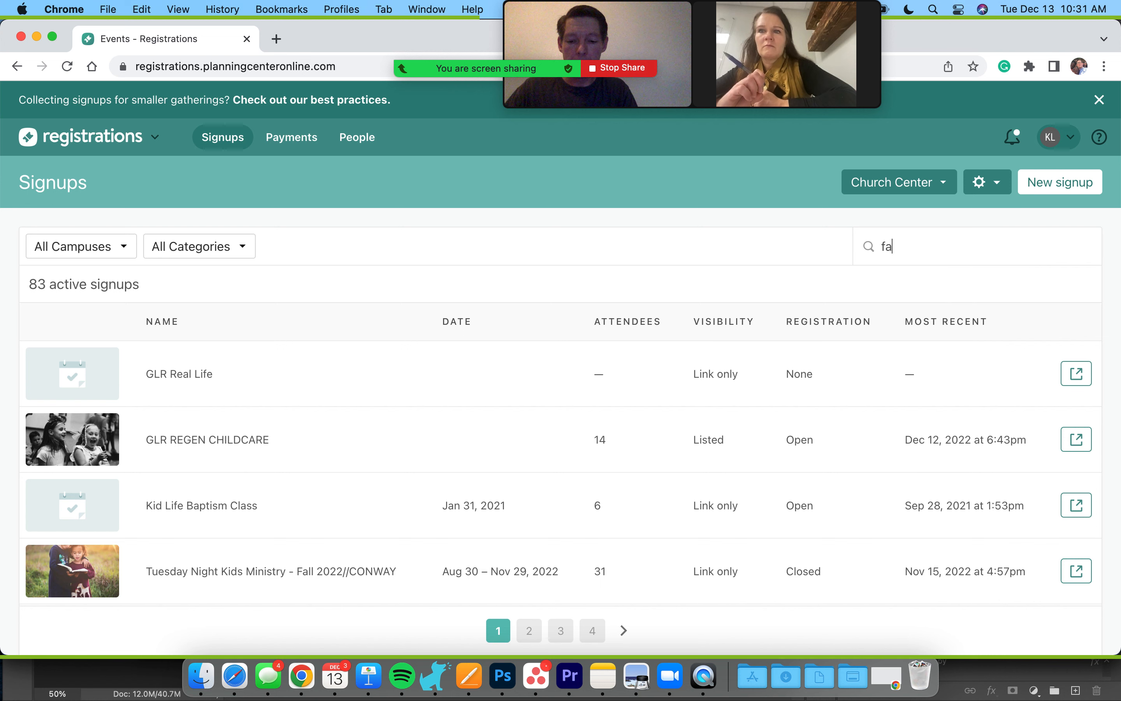
pyautogui.write('ther da')
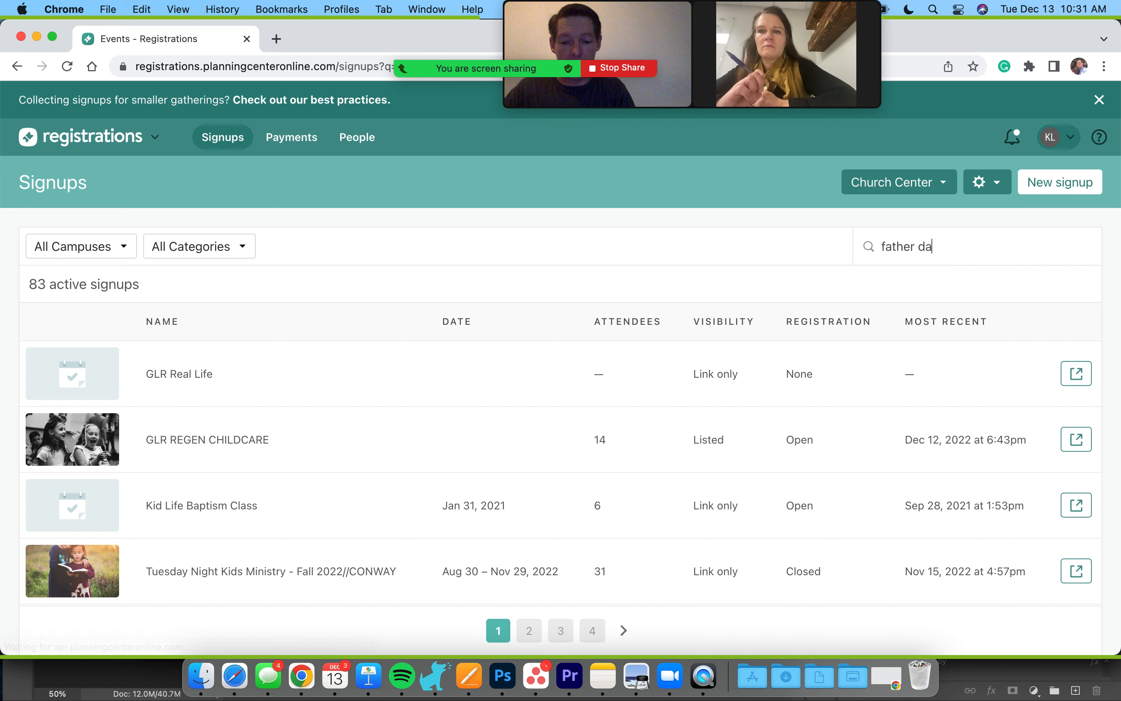
pyautogui.write('ughter')
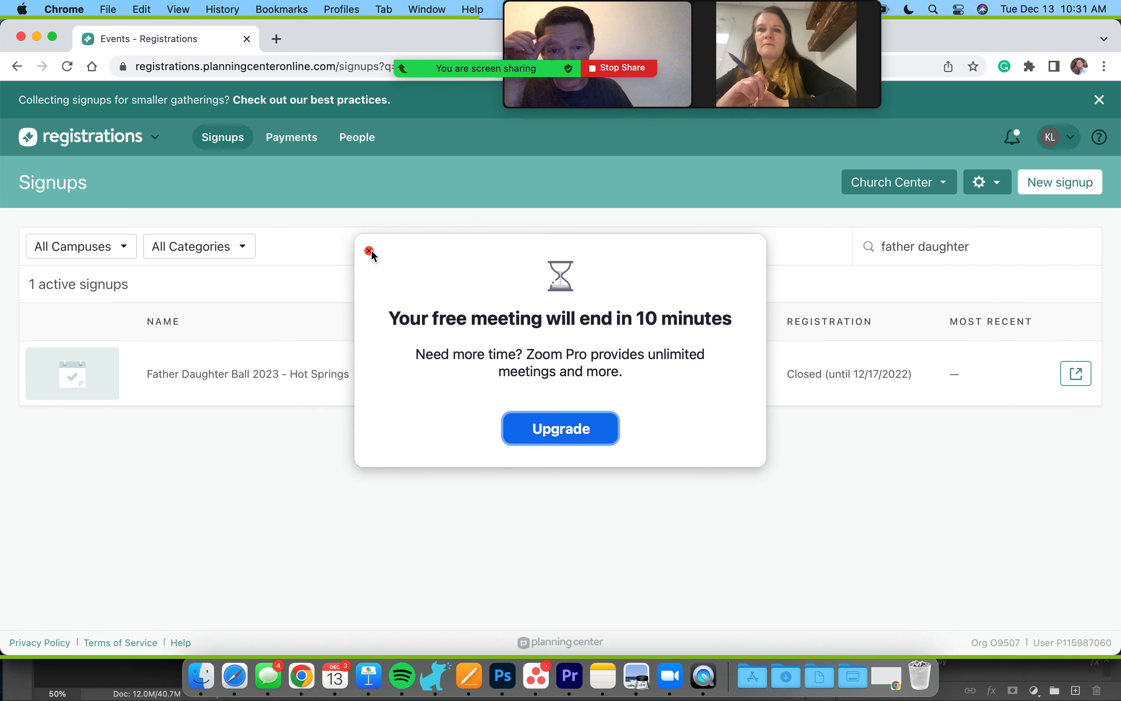
pyautogui.click(372, 251)
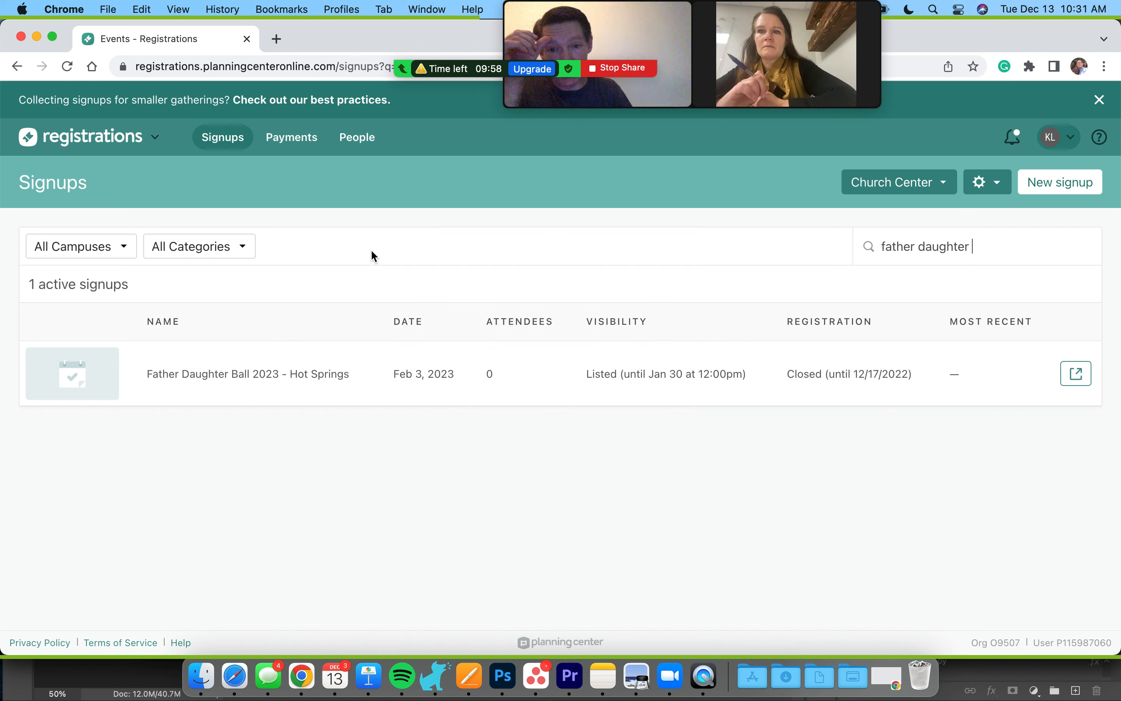
pyautogui.click(217, 375)
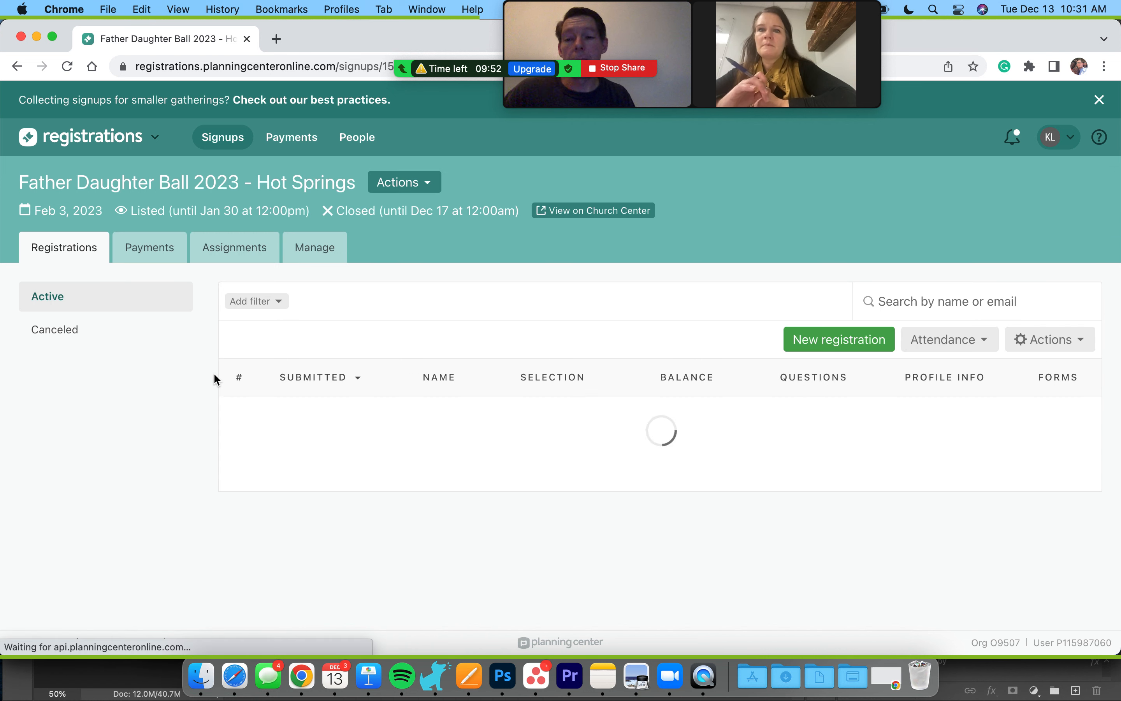
pyautogui.click(321, 250)
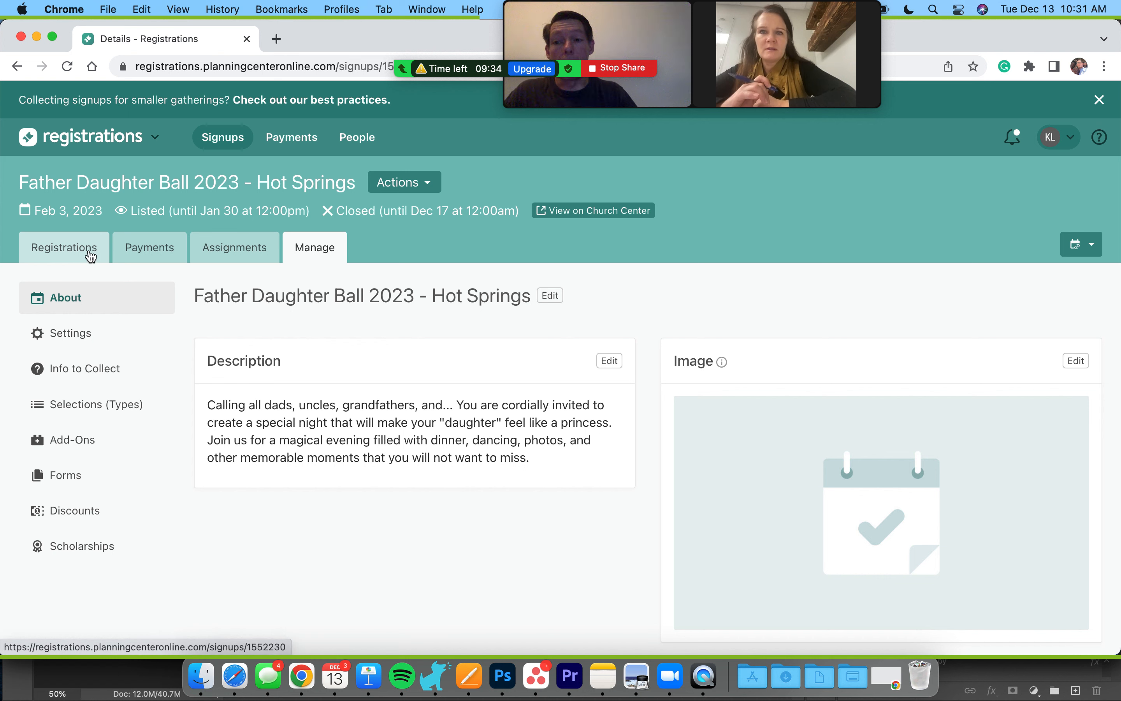
pyautogui.click(73, 255)
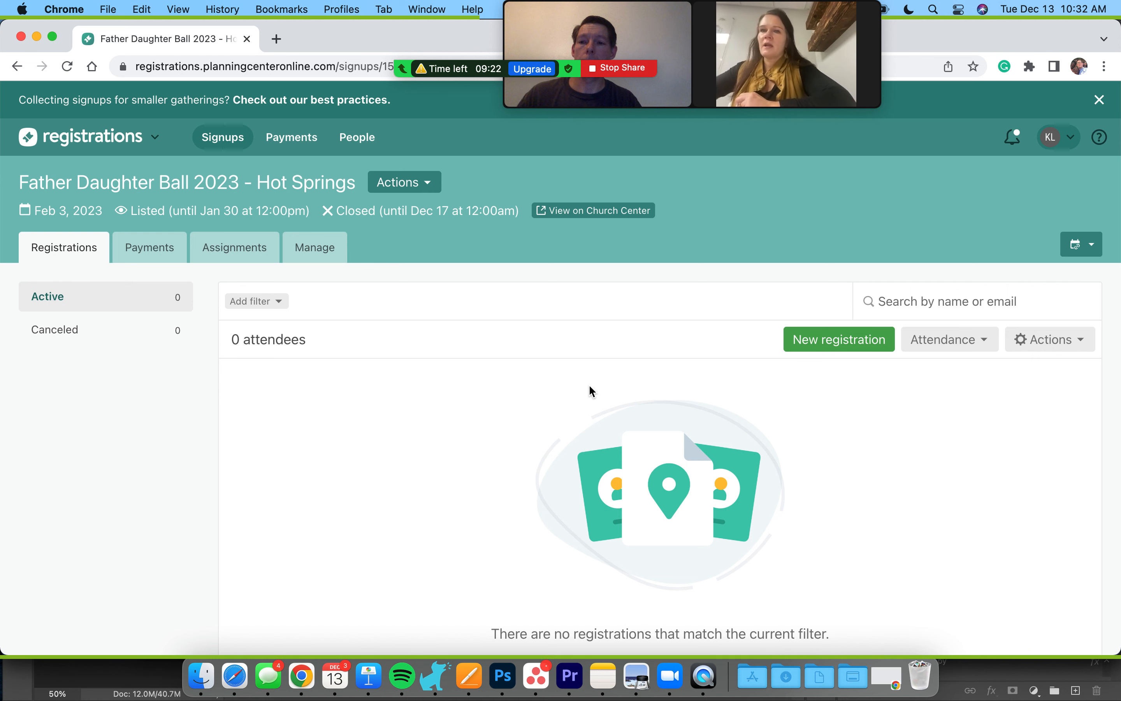
# Step: Start a new selection for the Father Daughter Ball signup and name it "Volunteers"
pyautogui.click(317, 251)
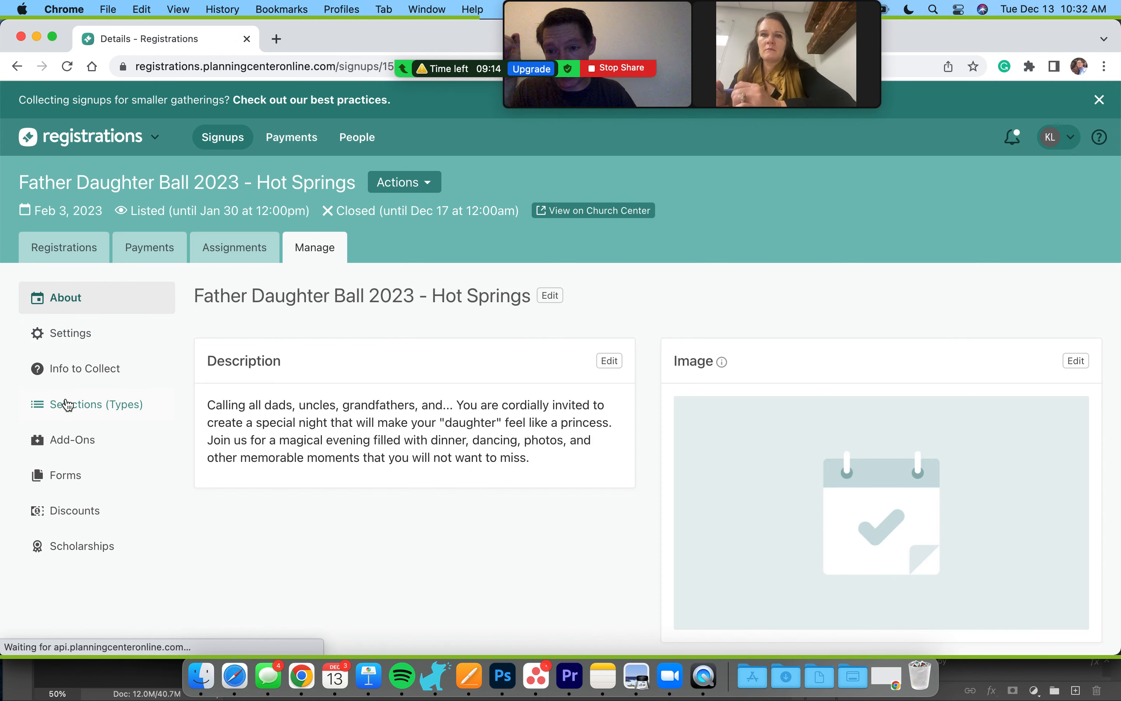
pyautogui.click(68, 405)
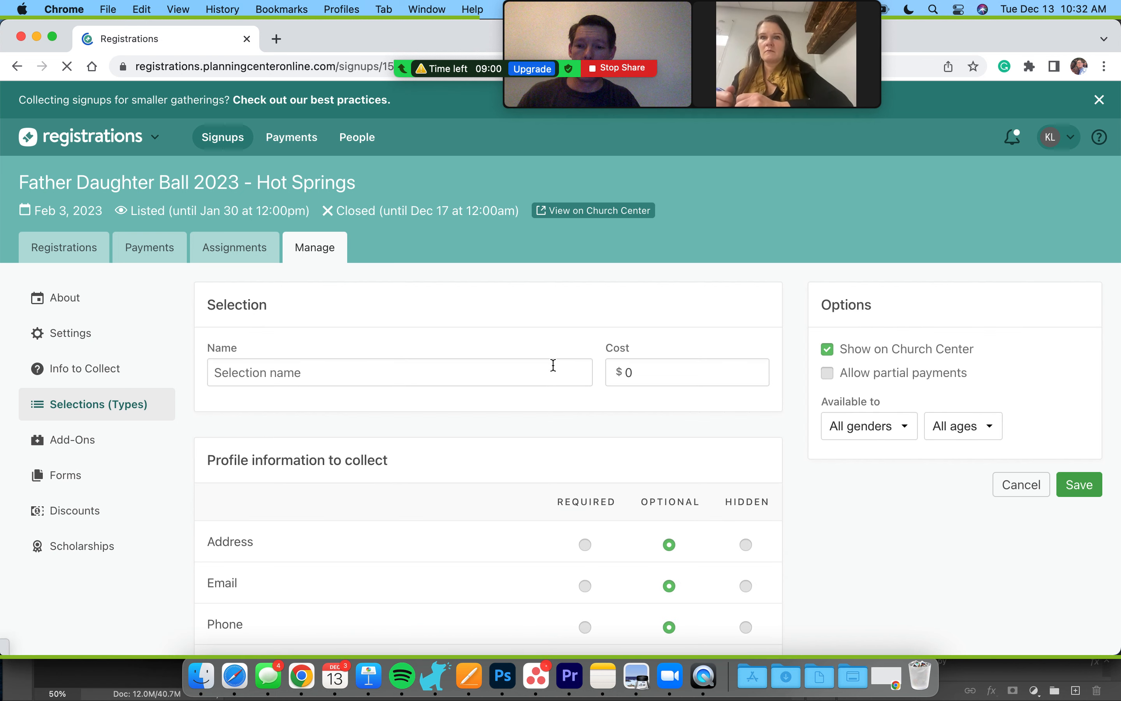
pyautogui.click(381, 368)
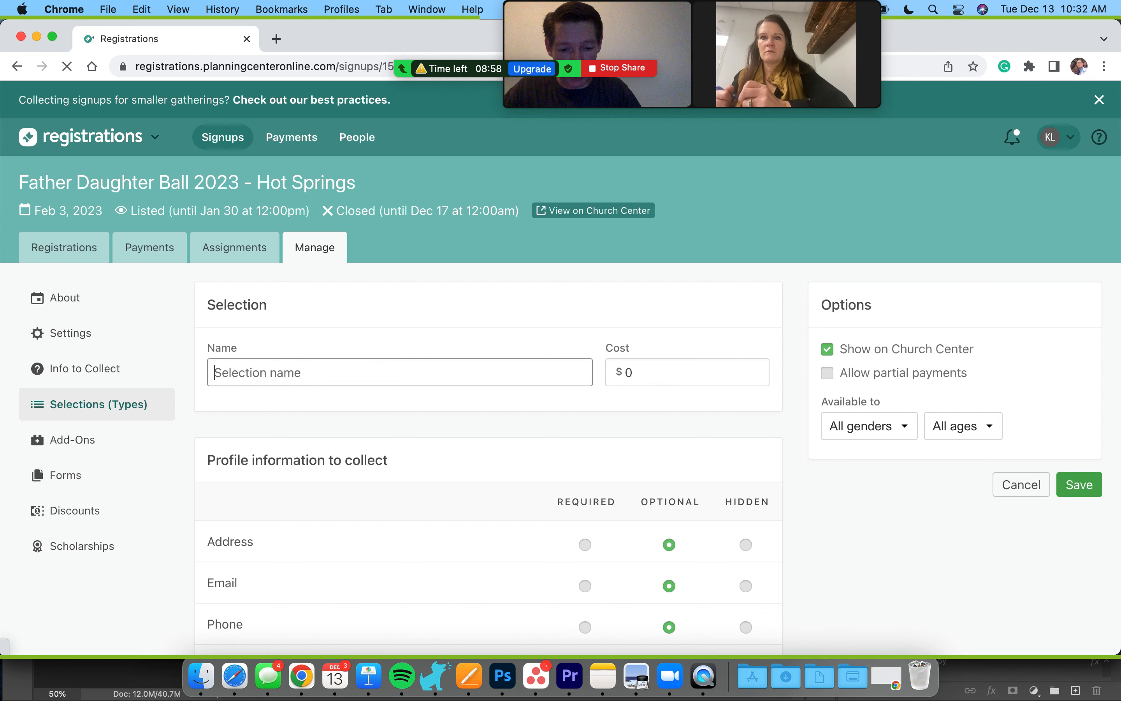
pyautogui.write('Volunteers')
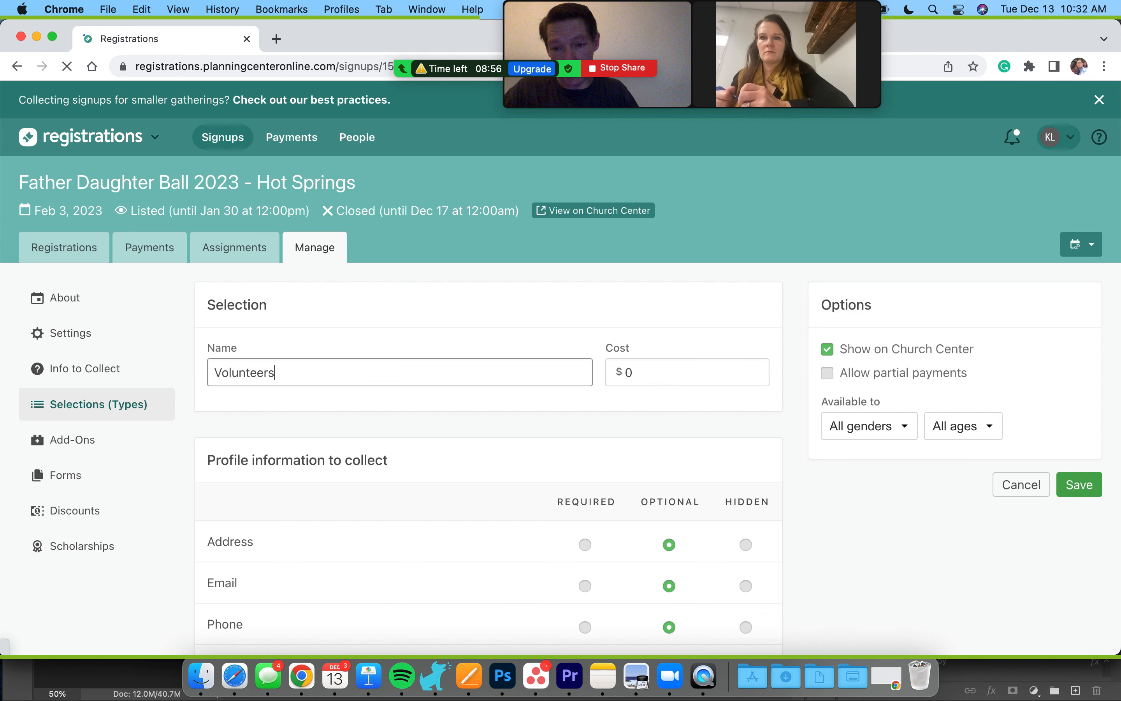
# Step: Make email, phone, gender and birthdate required profile information for the Volunteers selection
pyautogui.scroll(-2, 545, 436)
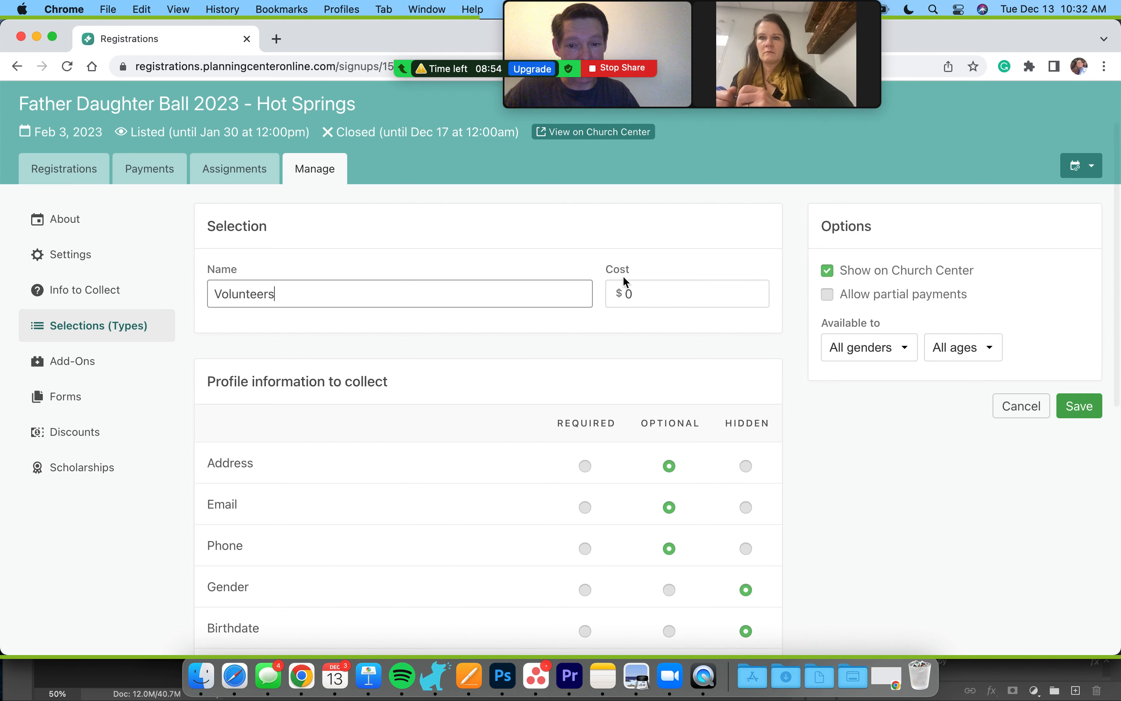
pyautogui.scroll(-2, 492, 370)
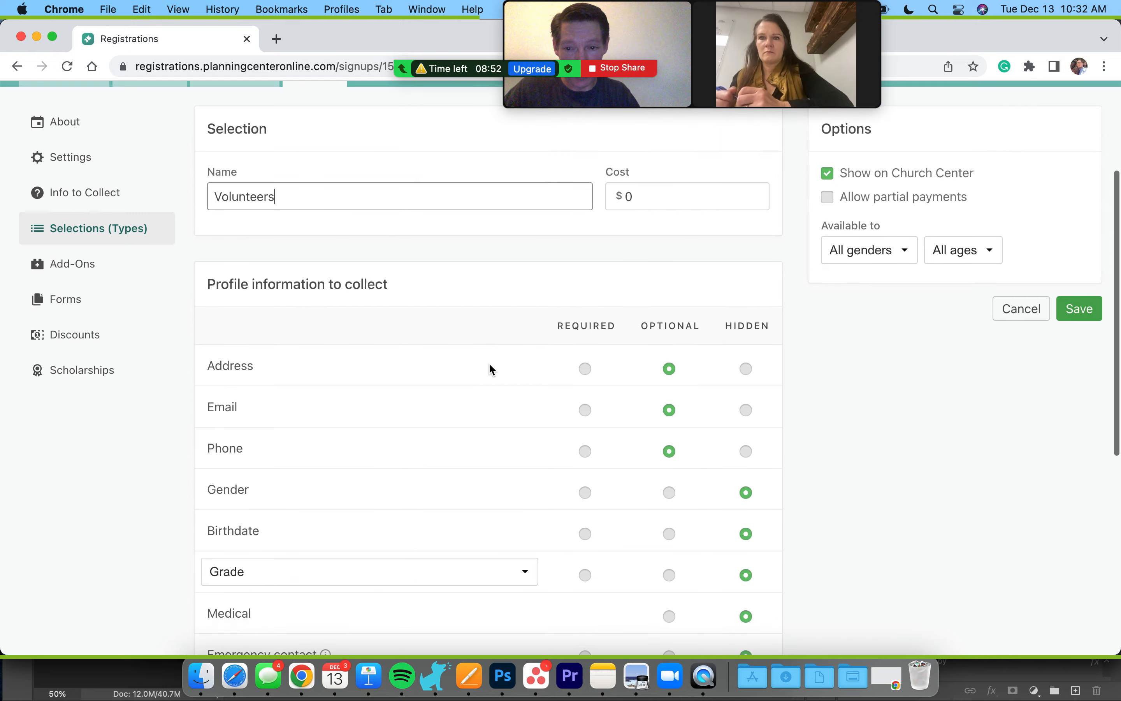
pyautogui.click(585, 411)
pyautogui.click(585, 452)
pyautogui.scroll(-2, 511, 469)
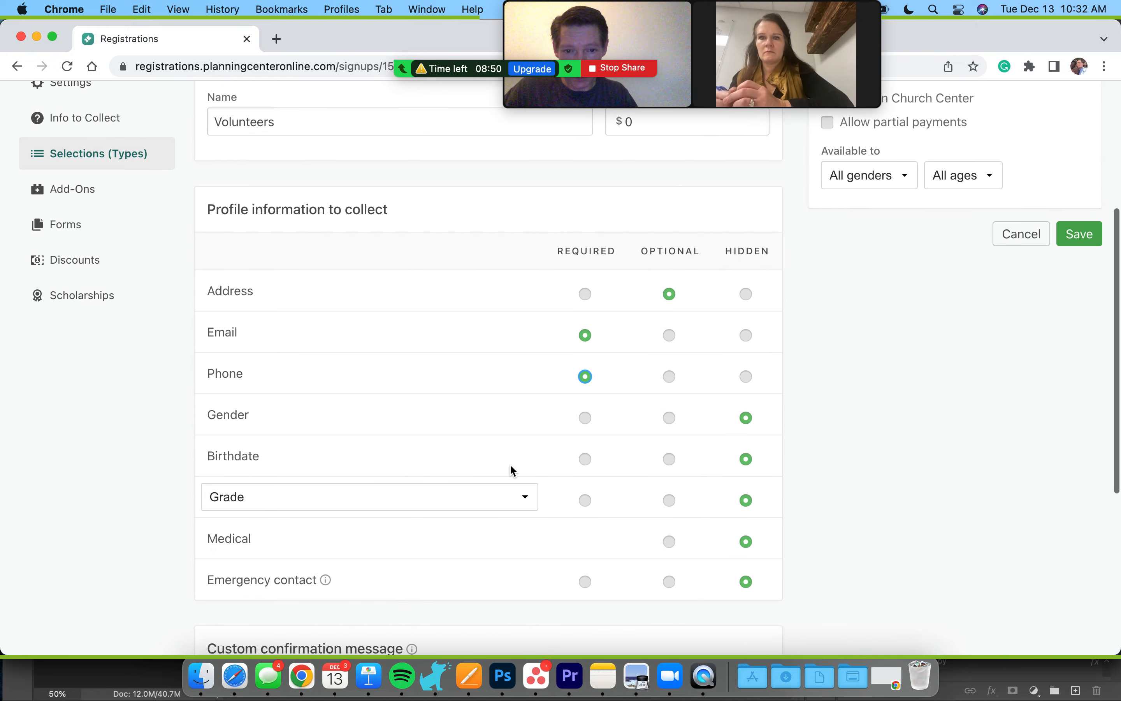
pyautogui.click(586, 417)
pyautogui.click(586, 460)
pyautogui.scroll(-1, 476, 457)
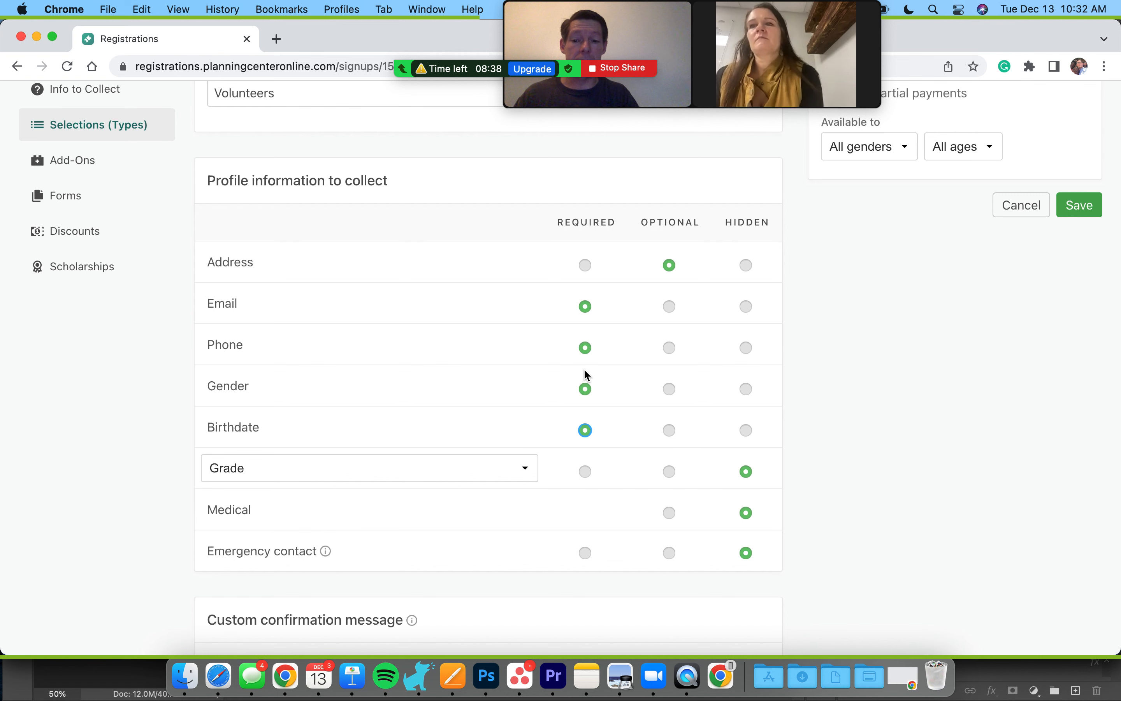
# Step: Check the Volunteers selection's profile information and custom confirmation message area, and save the selection
pyautogui.scroll(-2, 586, 375)
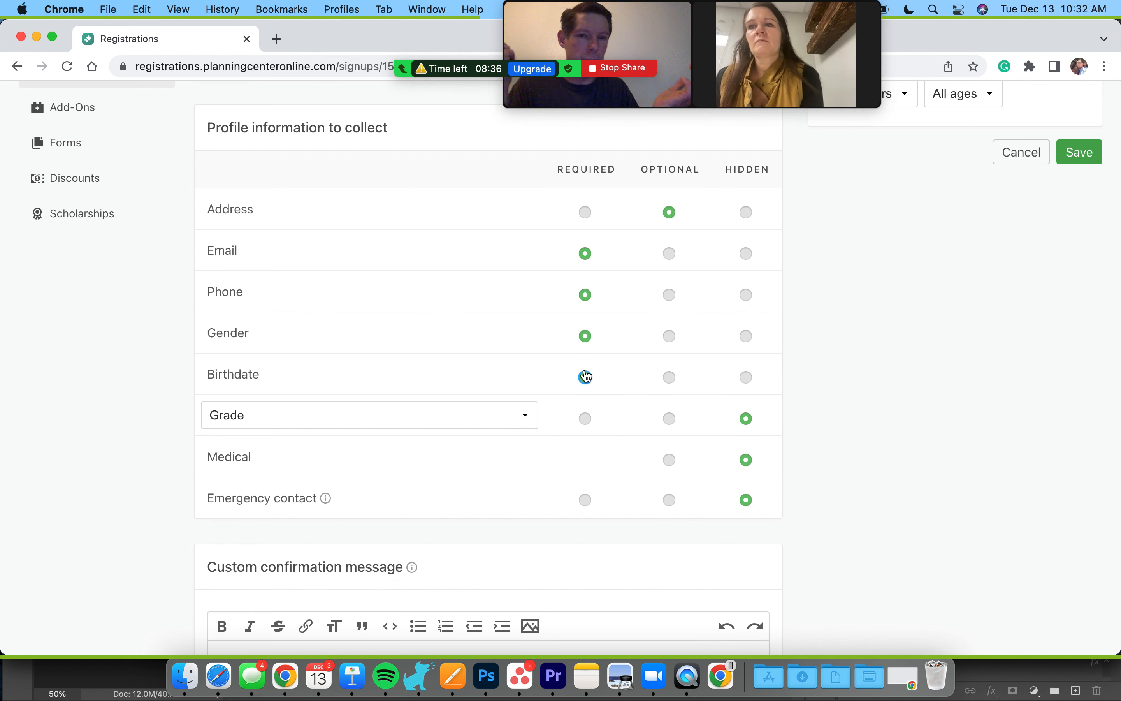
pyautogui.scroll(-2, 586, 377)
pyautogui.scroll(-5, 587, 376)
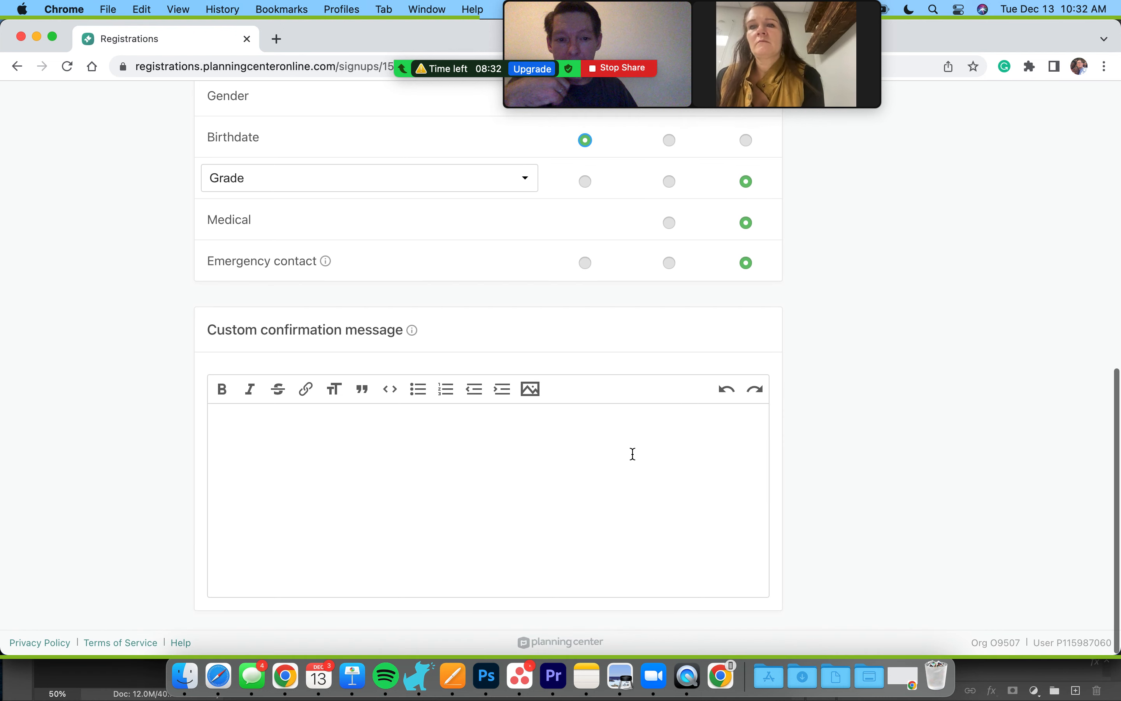
pyautogui.scroll(10, 674, 508)
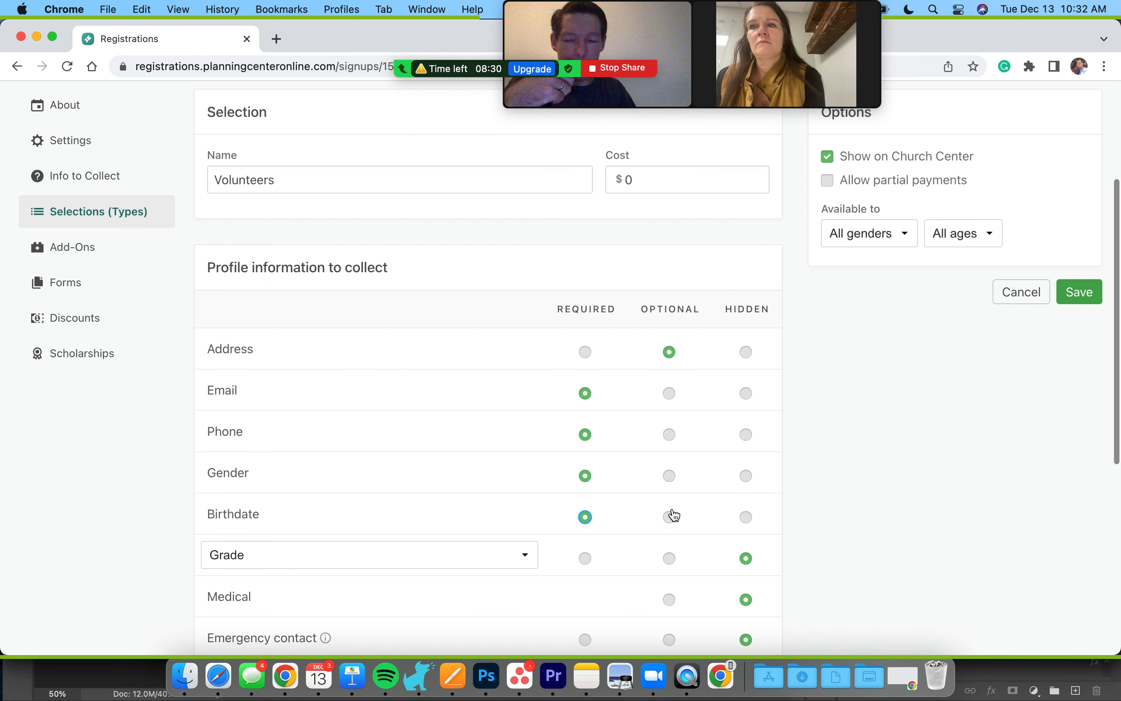
pyautogui.scroll(-5, 676, 514)
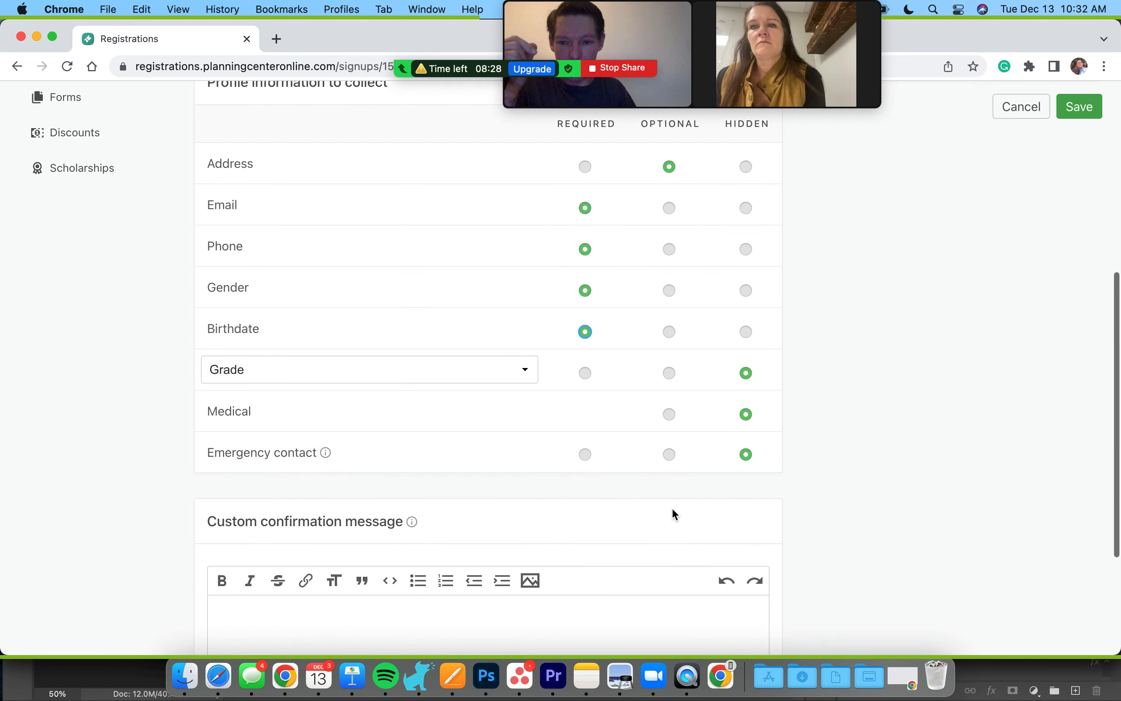
pyautogui.scroll(6, 396, 434)
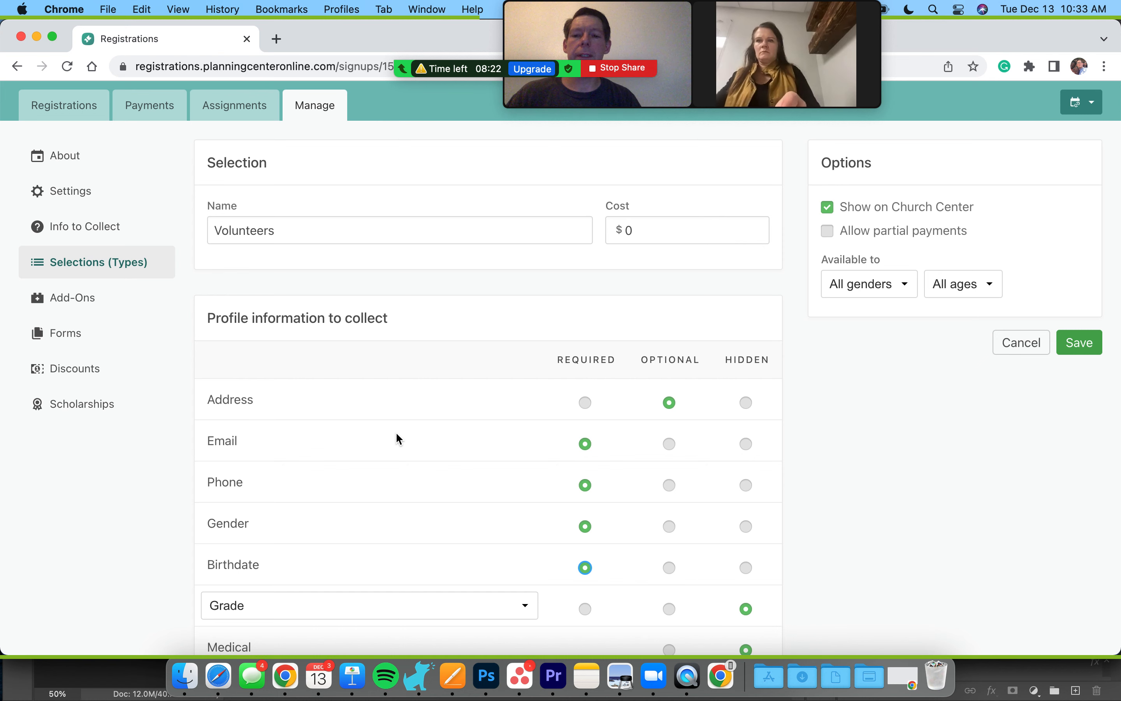
pyautogui.scroll(-5, 396, 431)
pyautogui.scroll(-4, 397, 439)
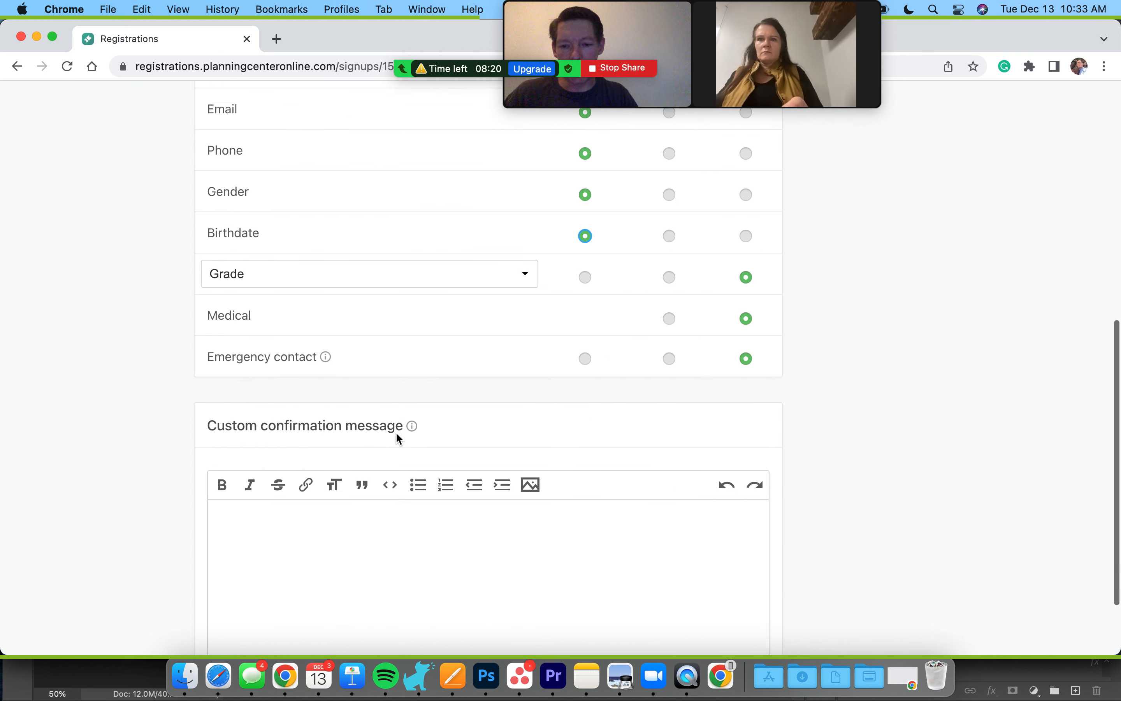
pyautogui.click(336, 532)
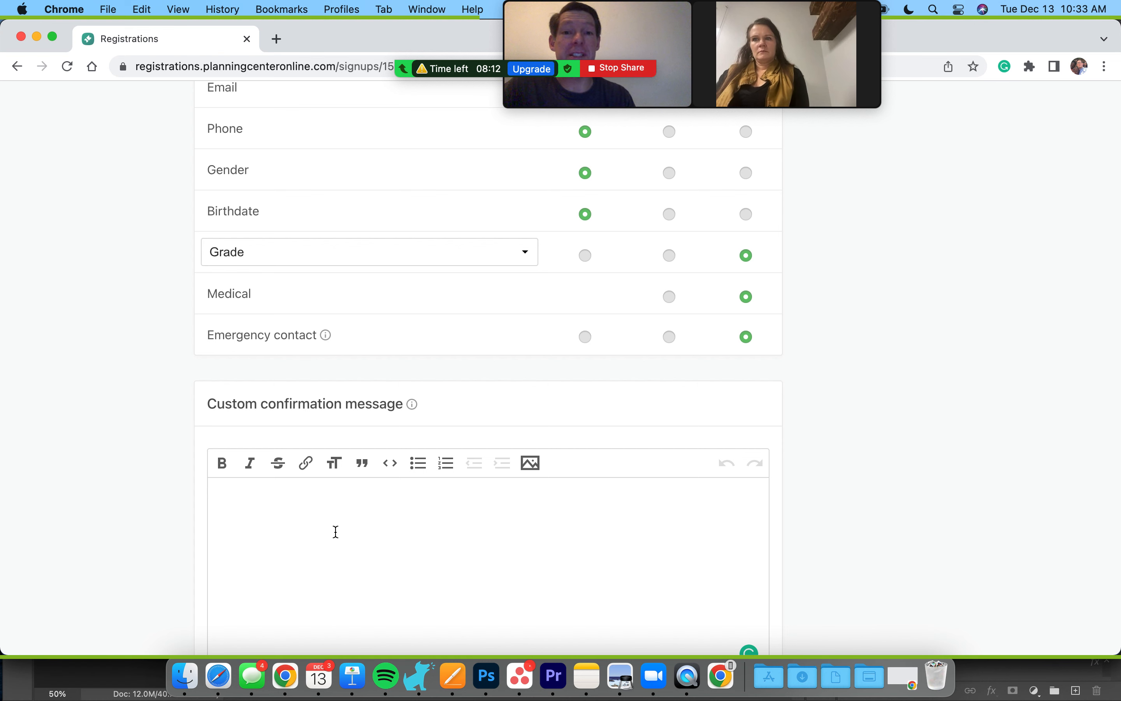
pyautogui.scroll(-1, 336, 532)
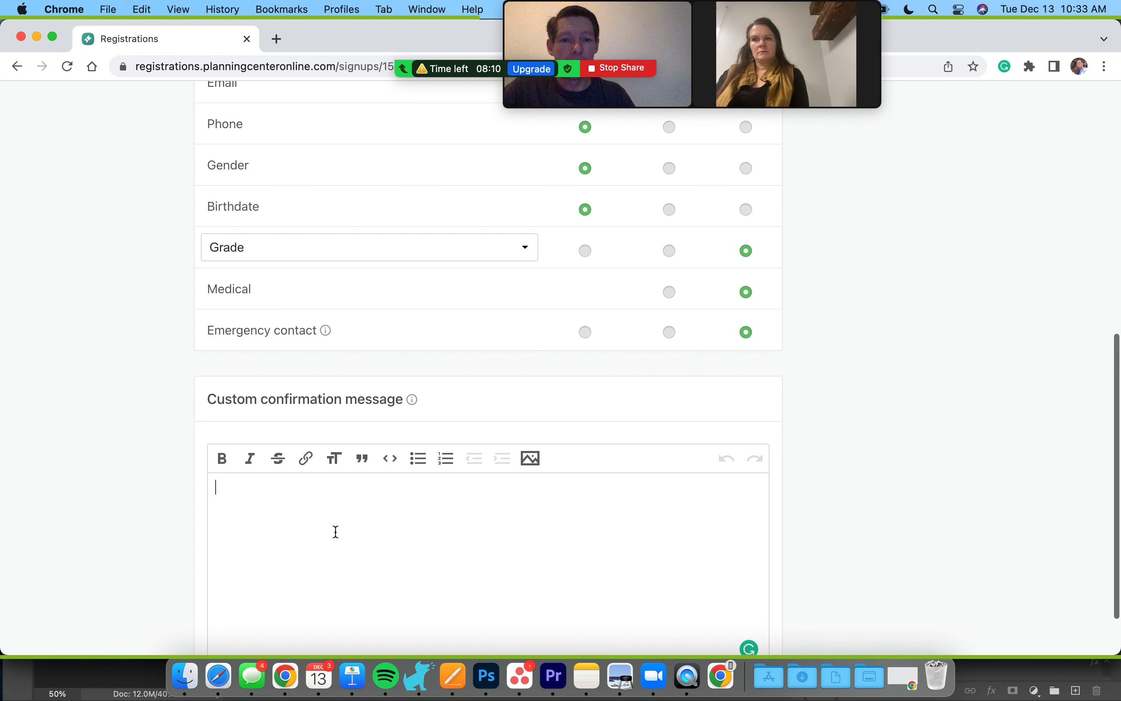
pyautogui.scroll(10, 776, 333)
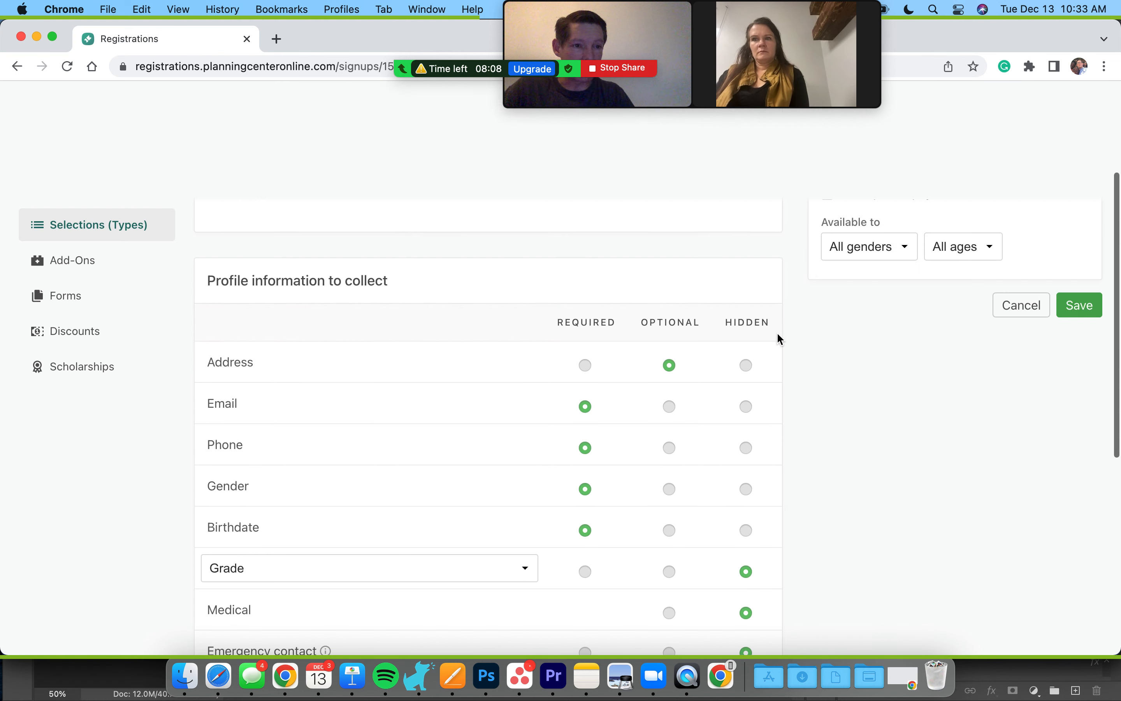
pyautogui.click(1088, 314)
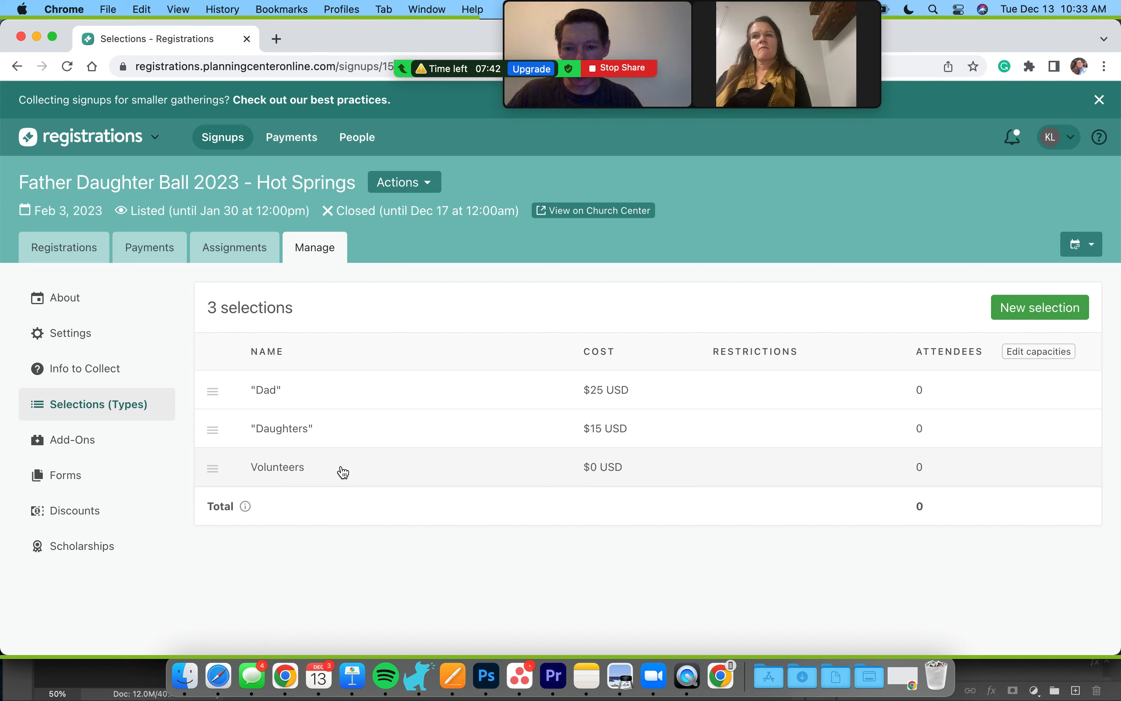
# Step: Reopen the Volunteers selection and review its profile information, custom confirmation message and options
pyautogui.click(290, 479)
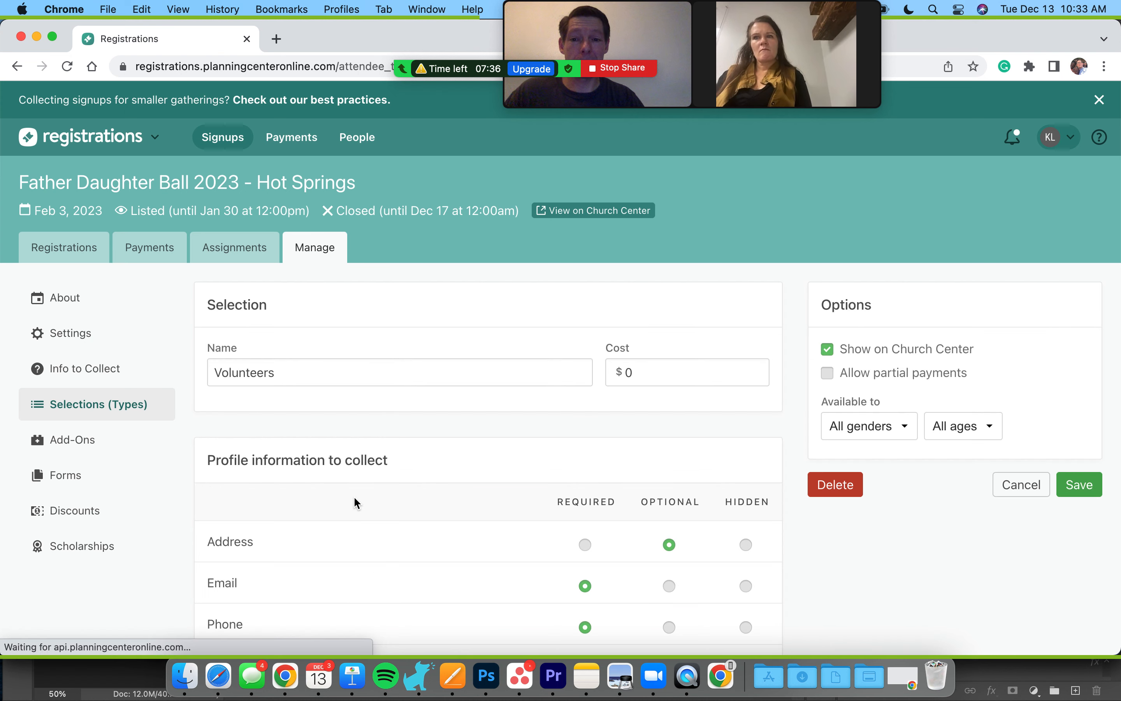
pyautogui.scroll(-10, 354, 496)
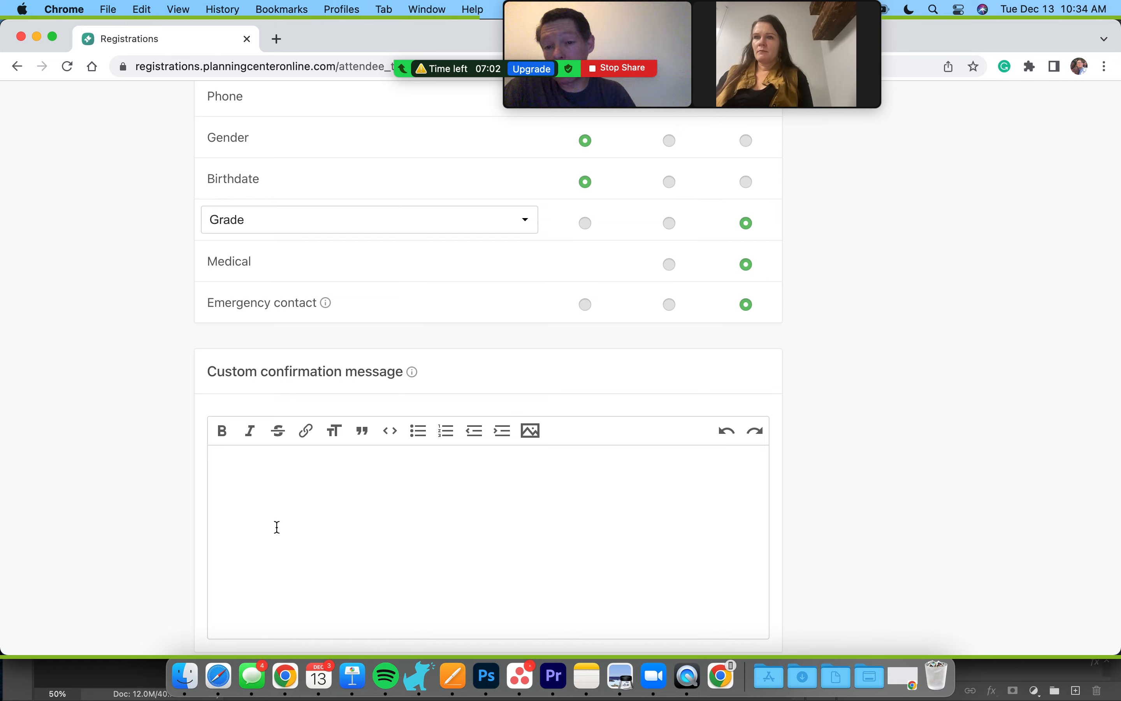
pyautogui.scroll(10, 315, 495)
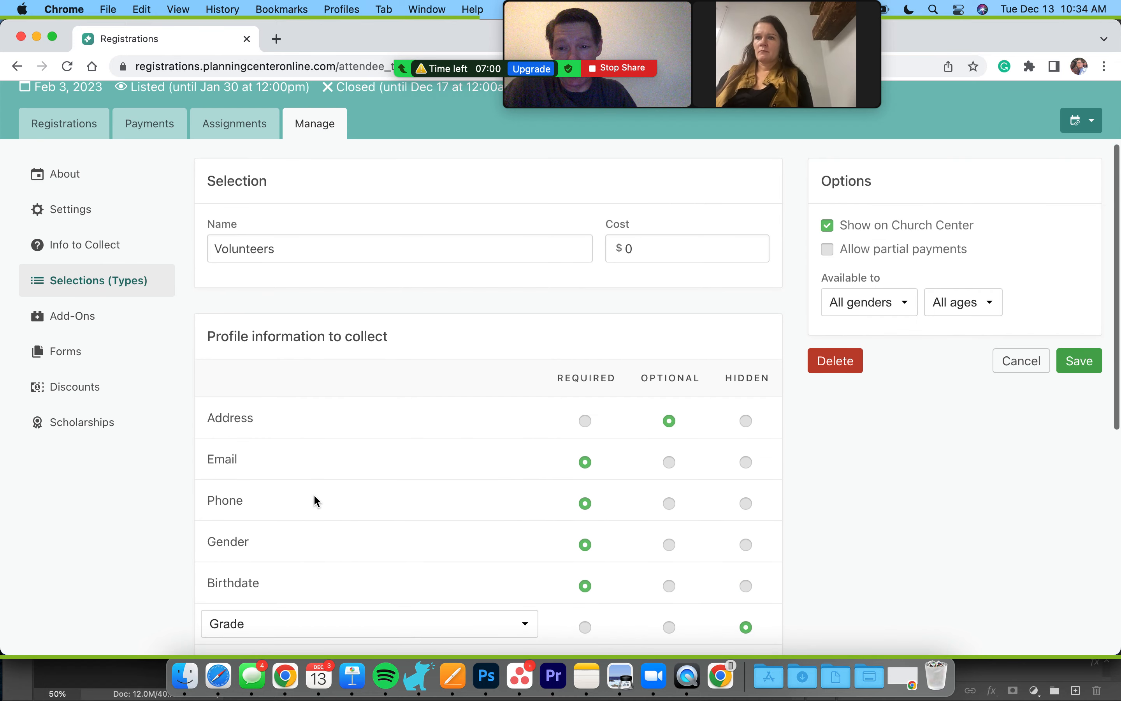
# Step: Check the Volunteers selection's profile information and options once more, and save the selection
pyautogui.scroll(-2, 314, 497)
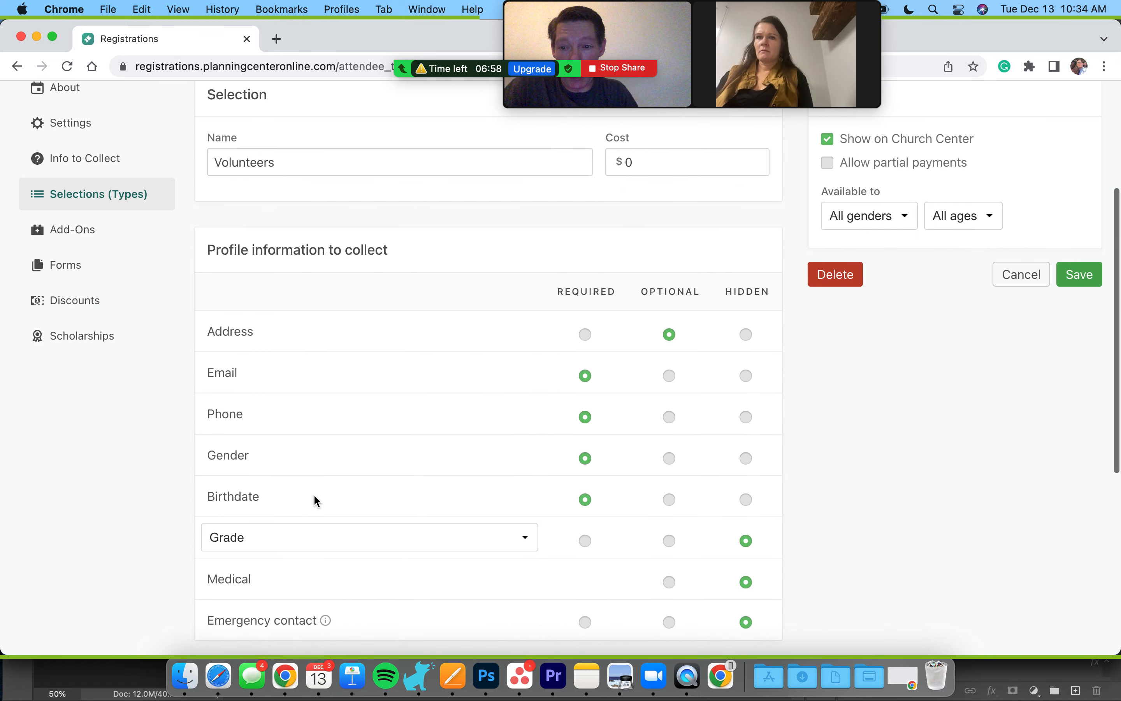
pyautogui.scroll(-5, 315, 501)
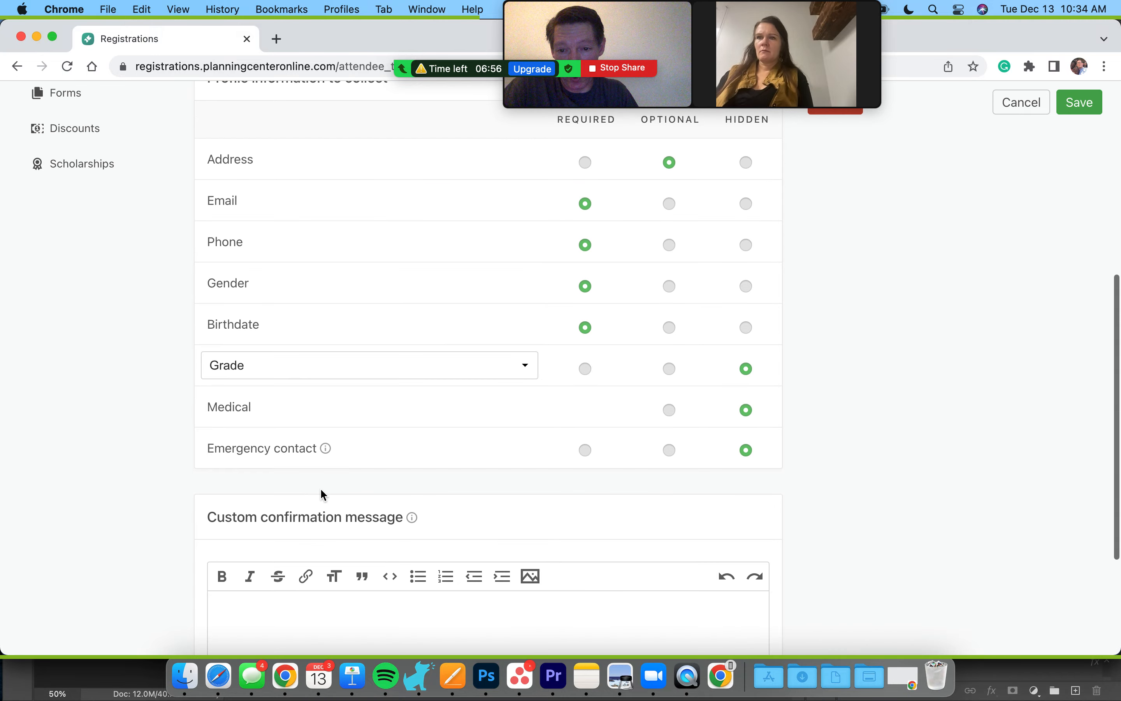
pyautogui.scroll(3, 384, 525)
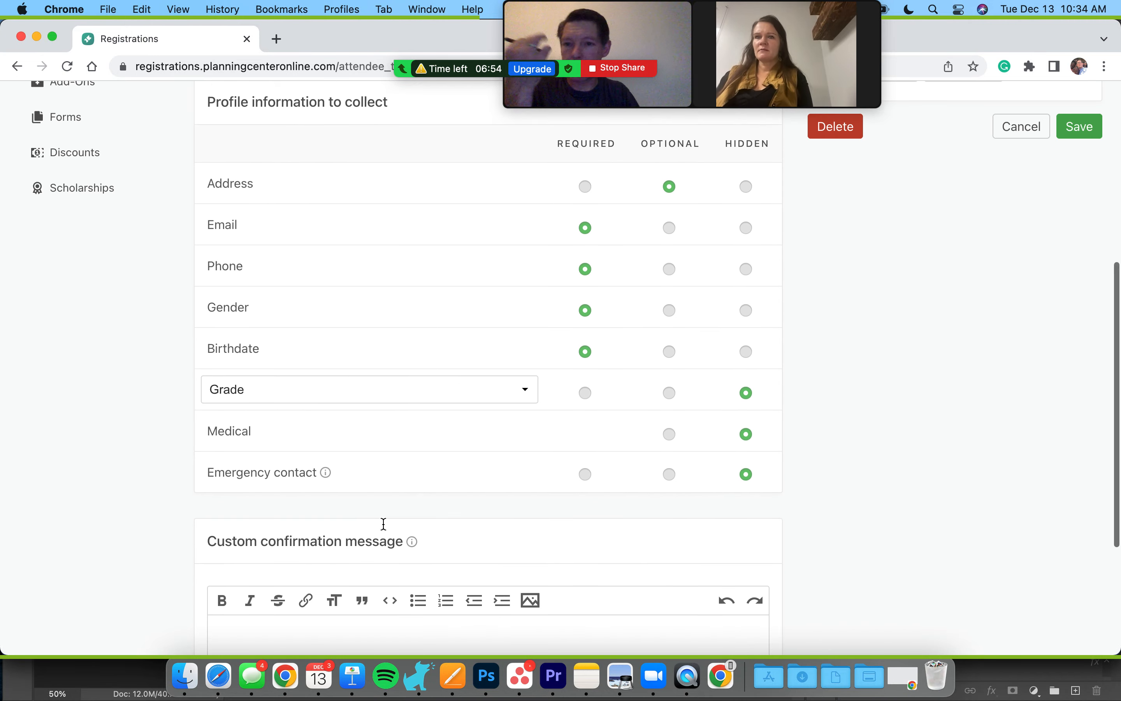
pyautogui.scroll(3, 385, 528)
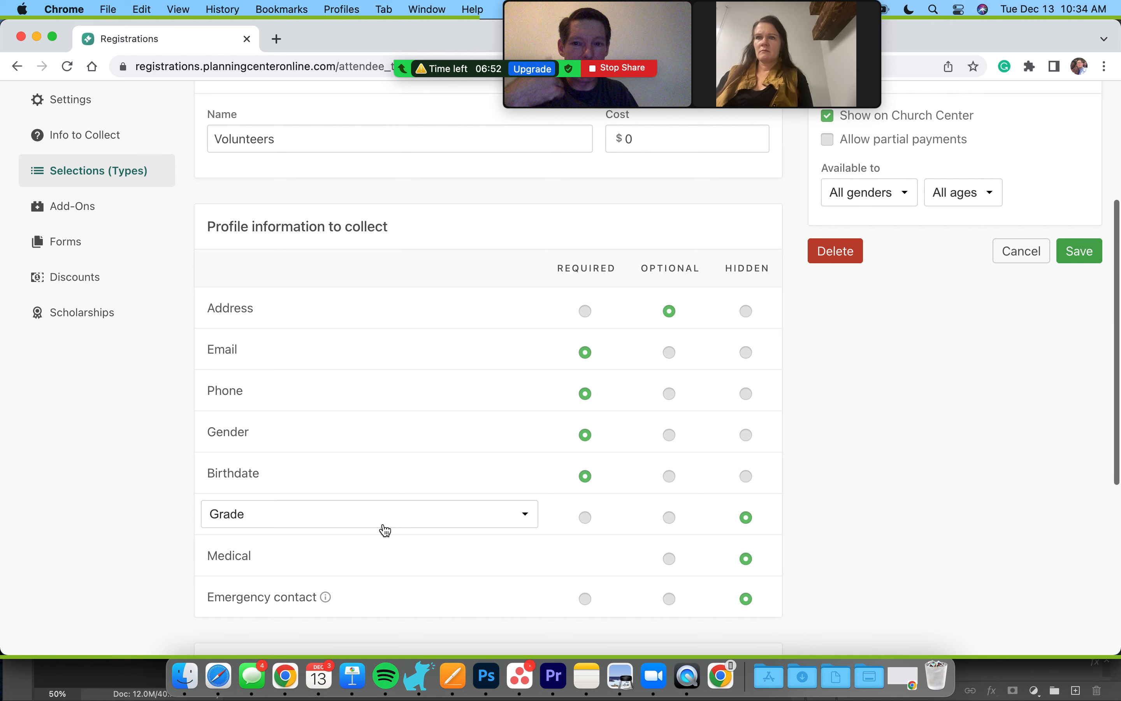
pyautogui.scroll(-2, 385, 530)
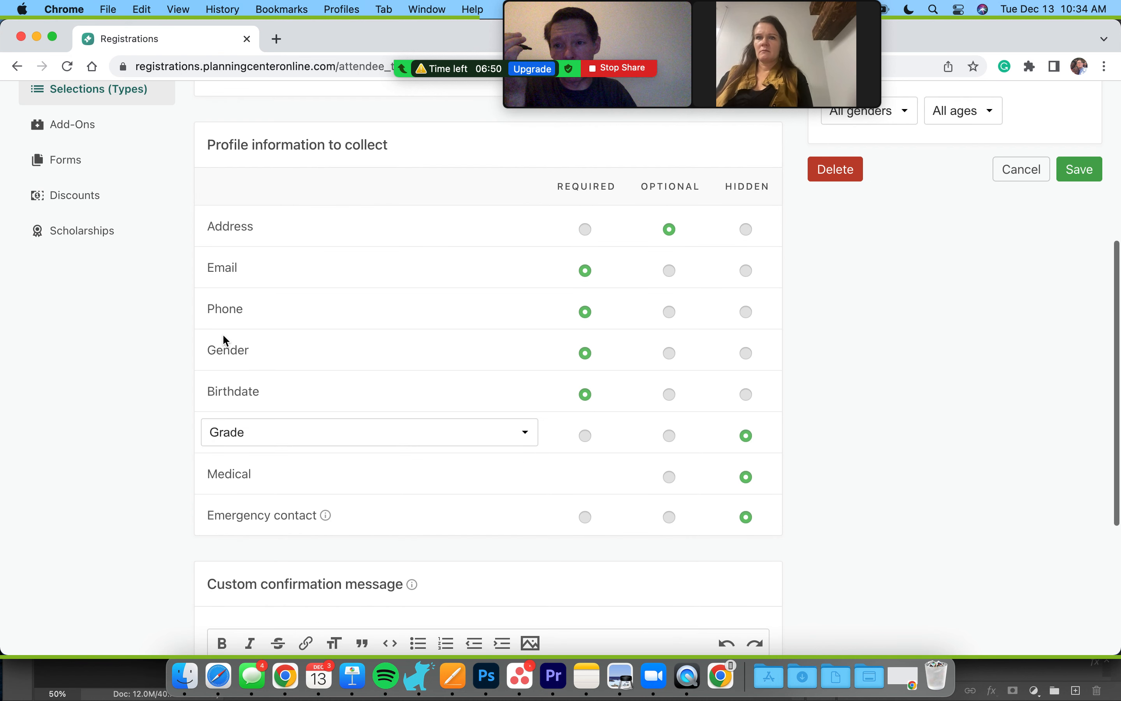
pyautogui.scroll(4, 224, 340)
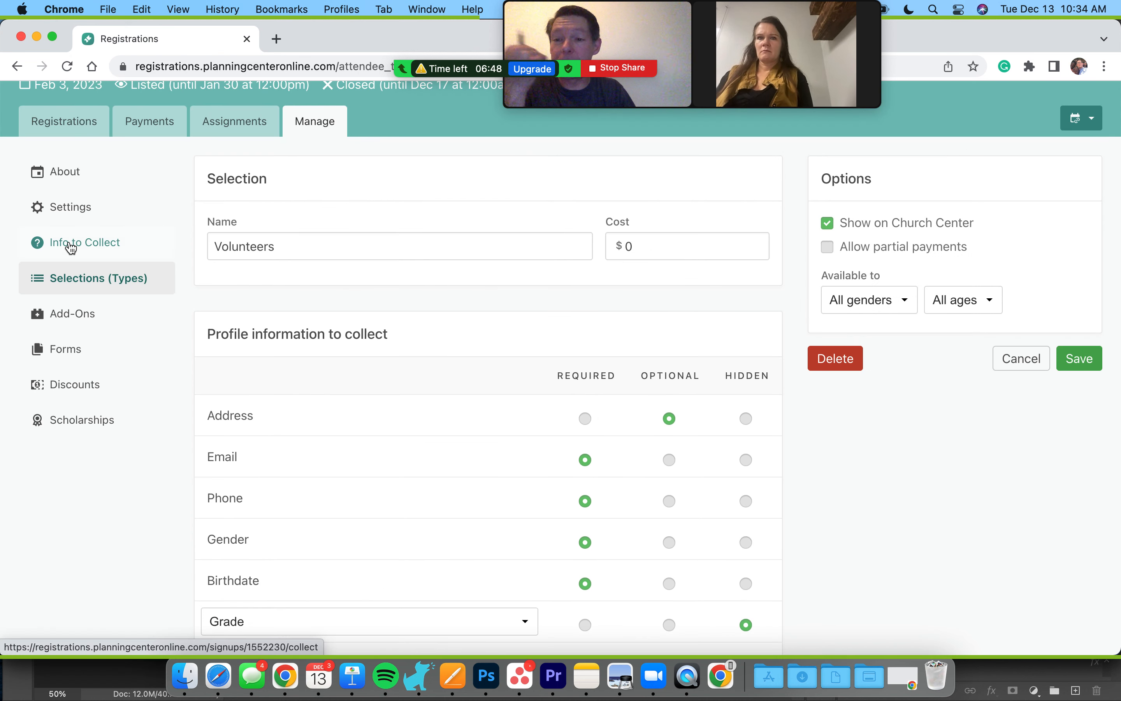
pyautogui.click(1077, 370)
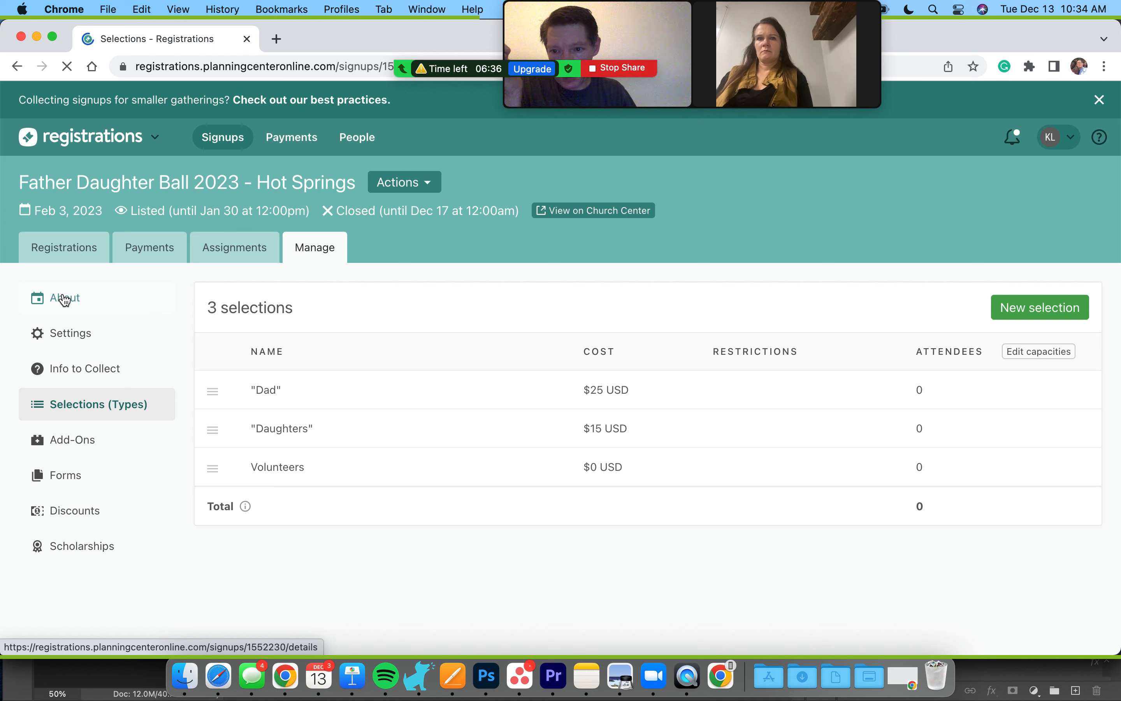
# Step: Start a new registration question, set it to Hidden on Church Center, and discard the question
pyautogui.click(83, 370)
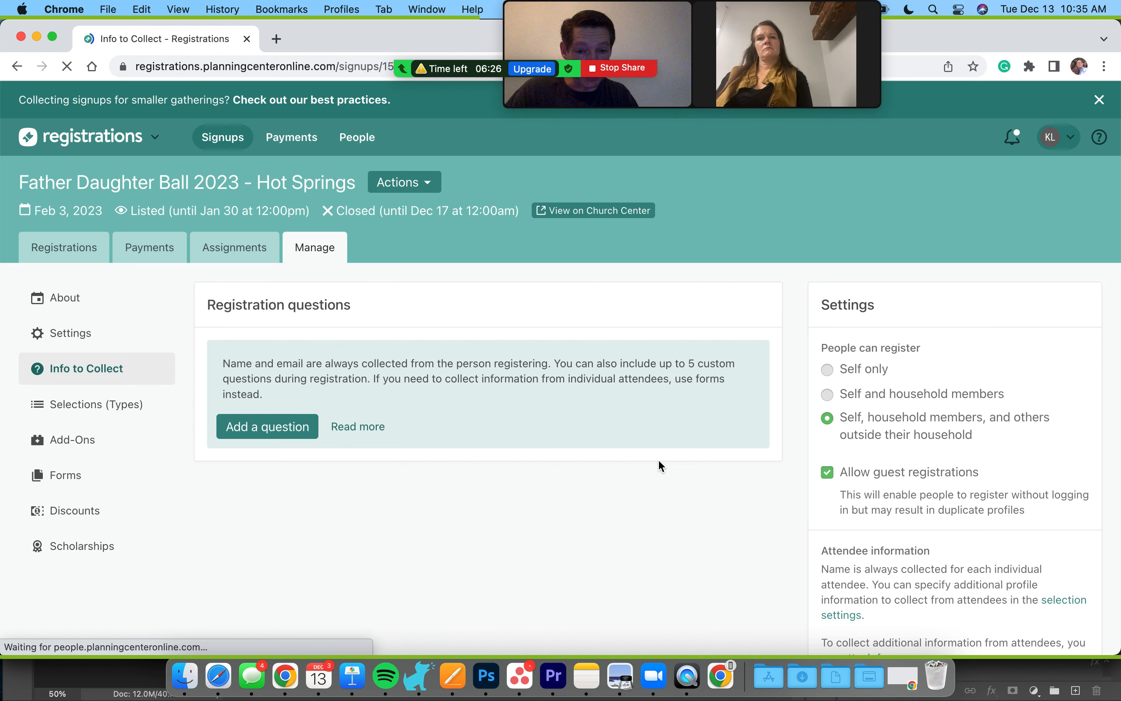
pyautogui.scroll(-2, 553, 457)
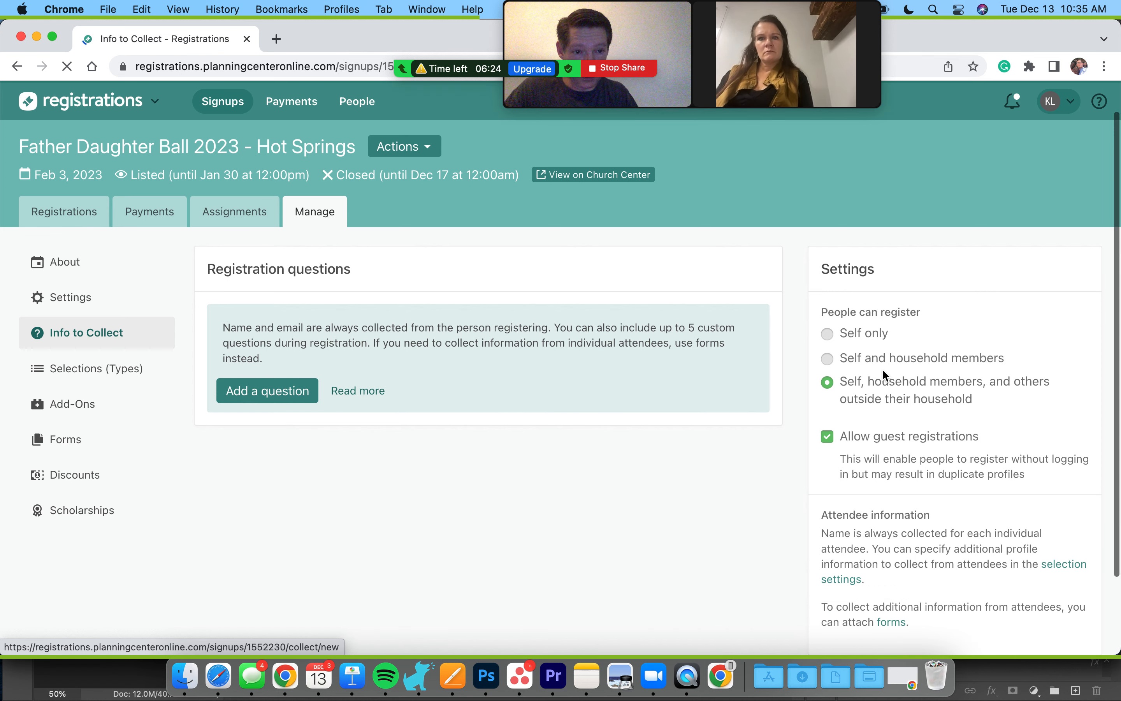
pyautogui.click(299, 400)
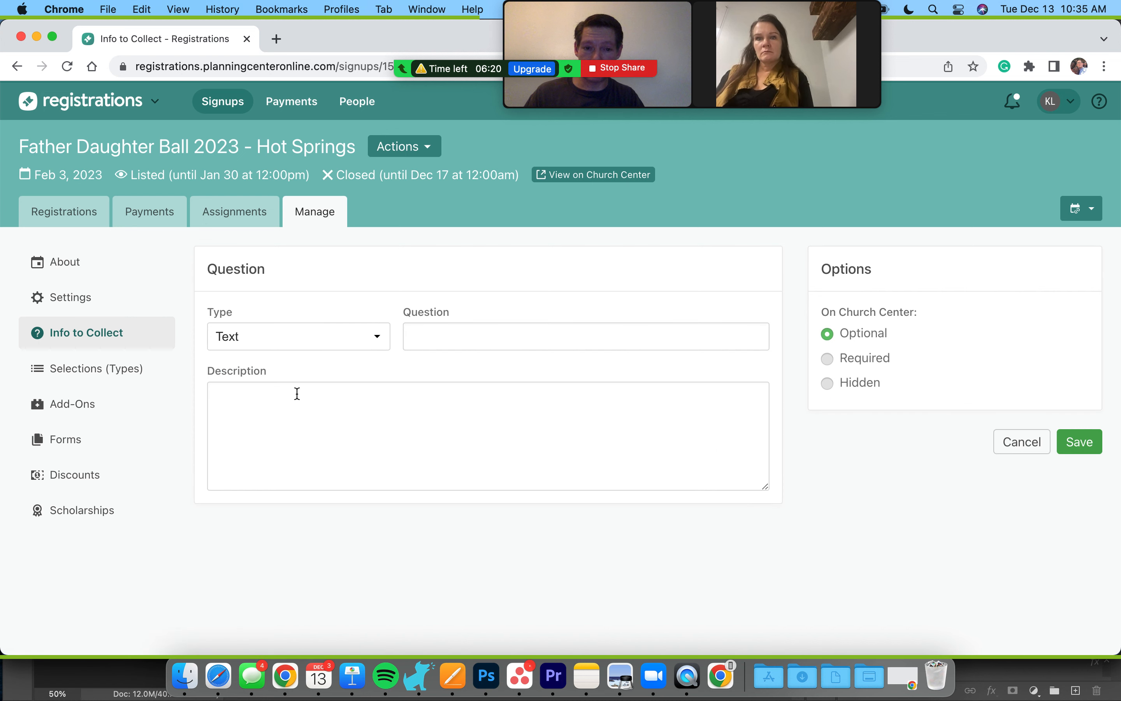
pyautogui.click(828, 385)
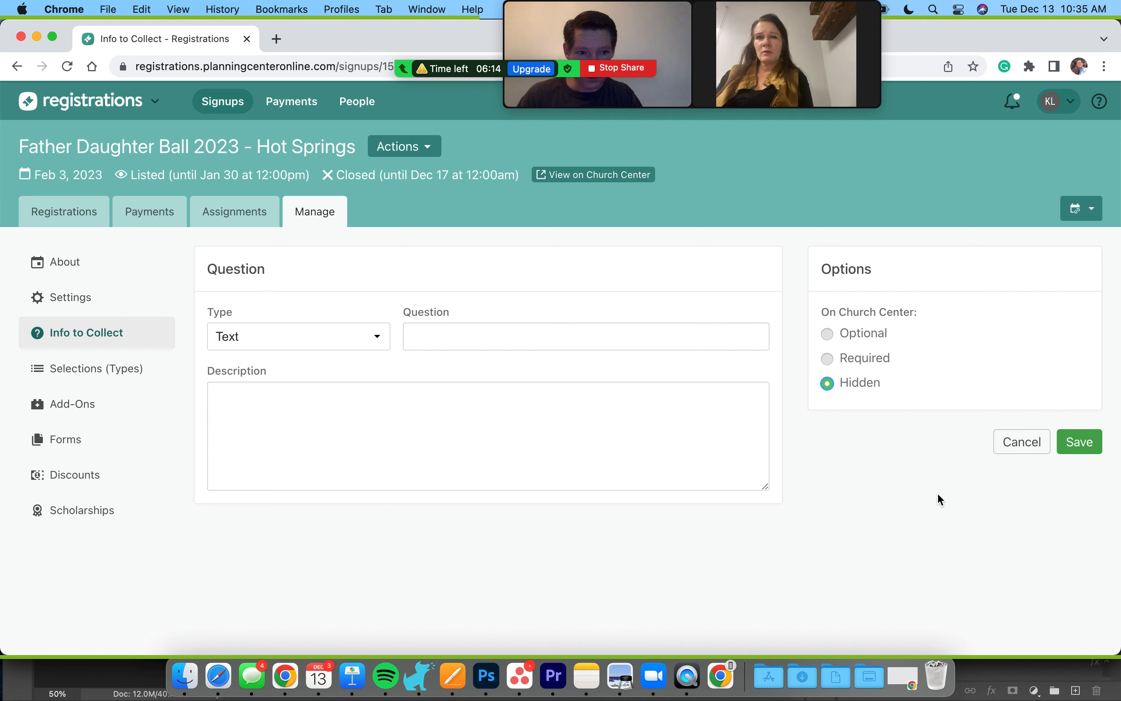
pyautogui.click(1019, 458)
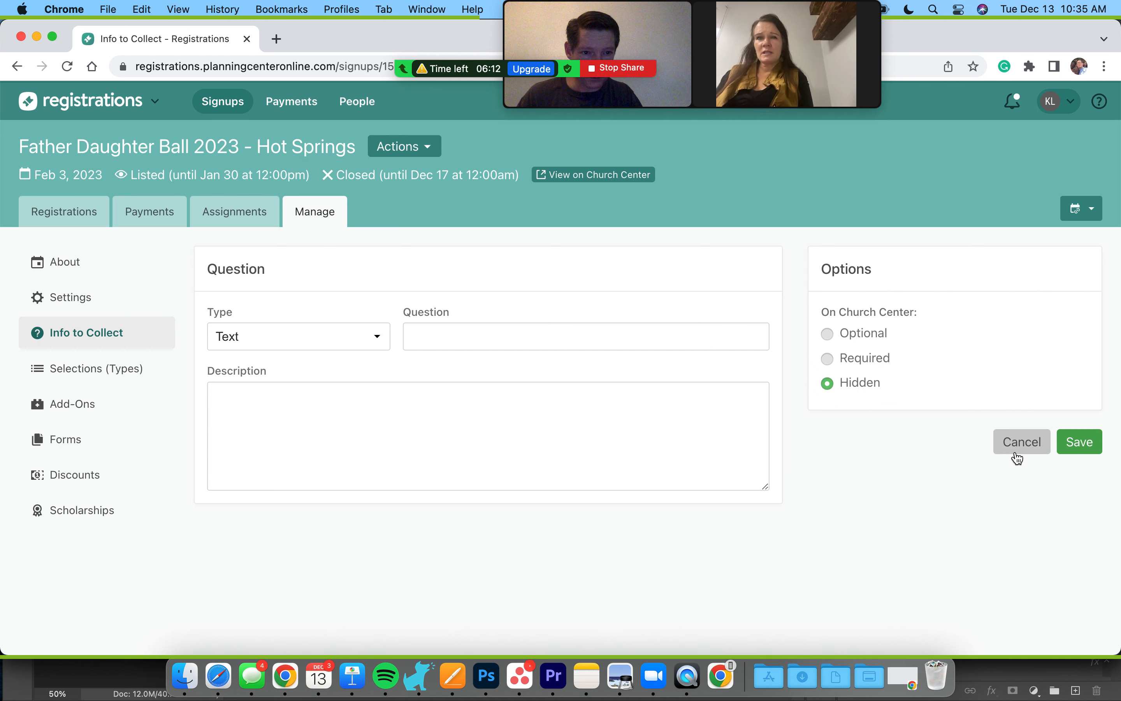
# Step: Start a new signup form of type People Form, view the available forms, and restrict collection to attendees with certain selections
pyautogui.click(70, 443)
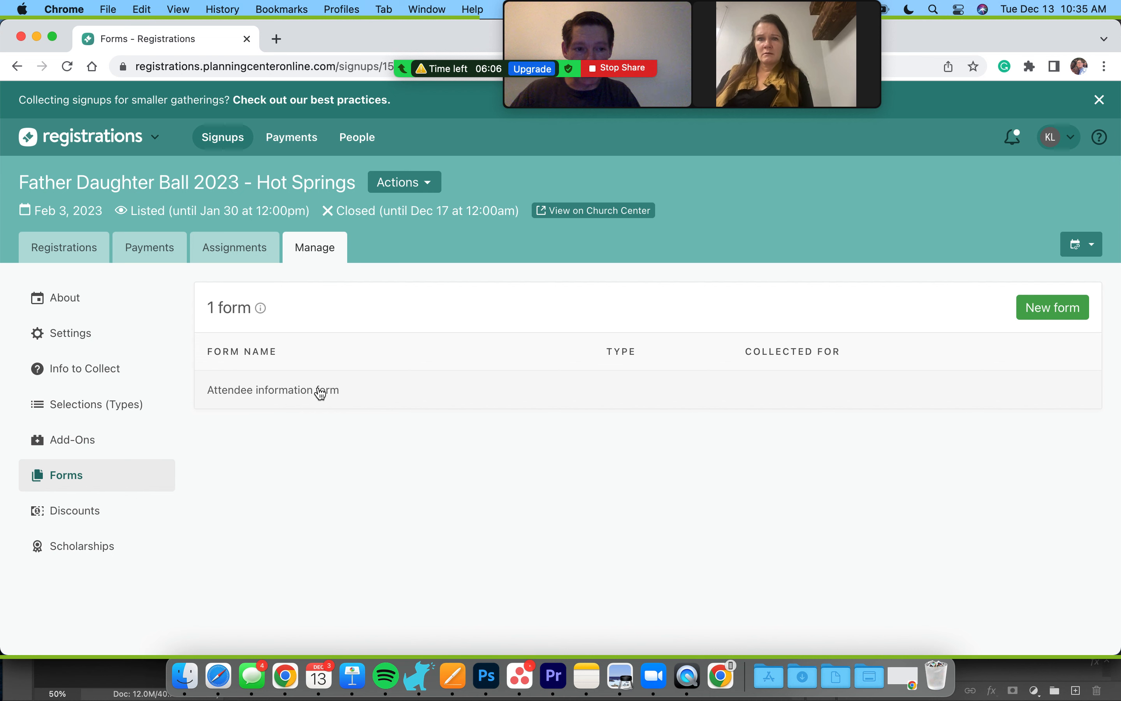
pyautogui.click(321, 393)
pyautogui.click(323, 389)
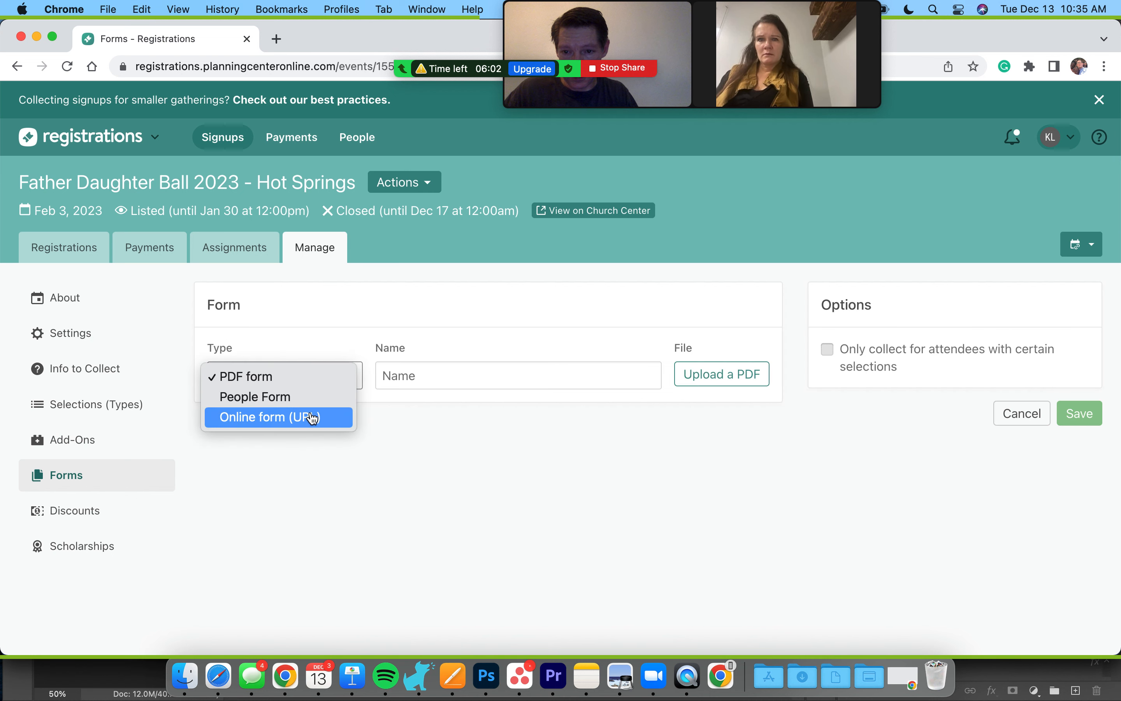
pyautogui.click(291, 397)
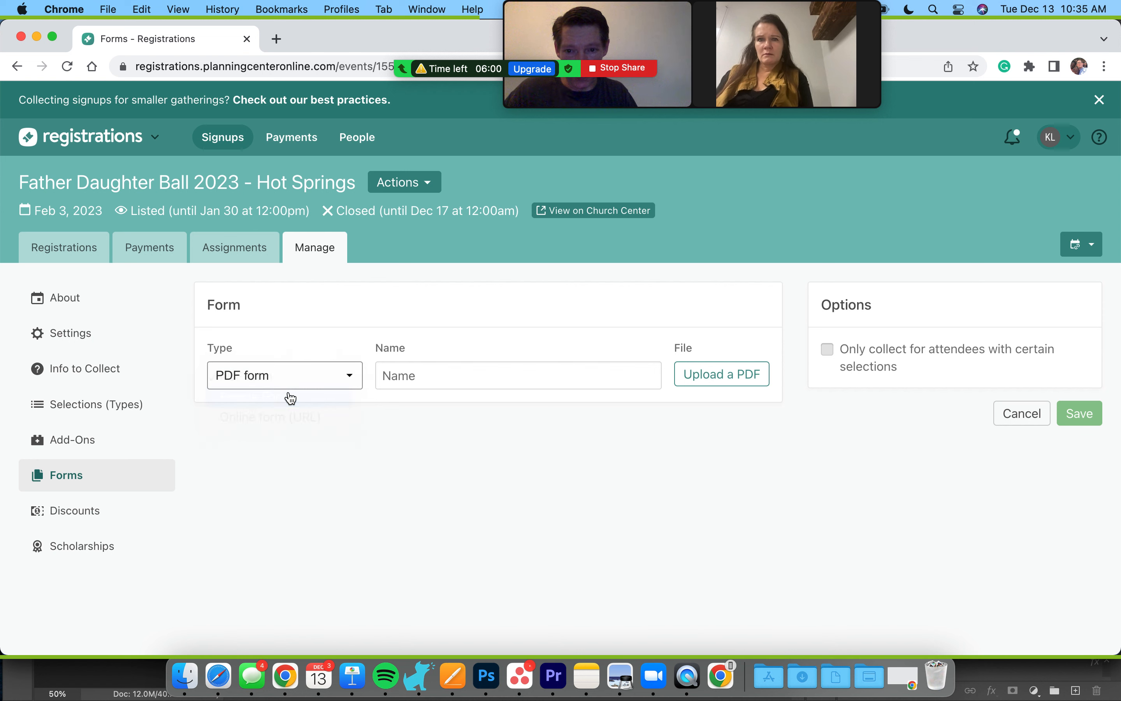
pyautogui.click(424, 375)
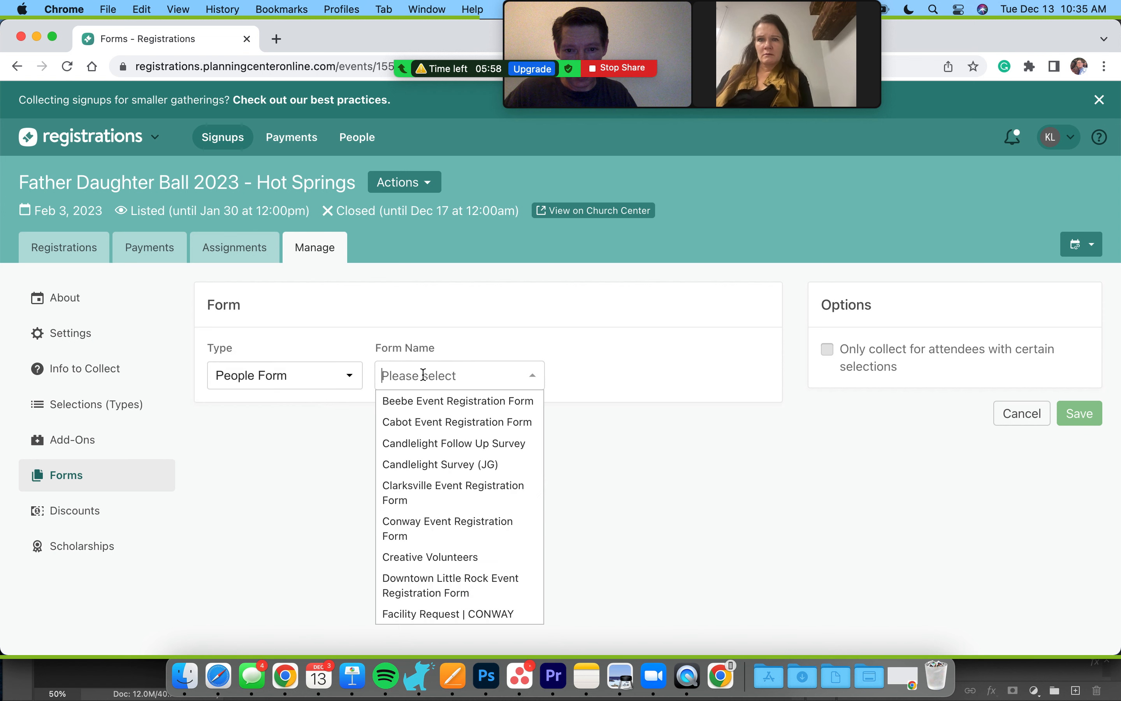
pyautogui.click(466, 316)
pyautogui.click(827, 349)
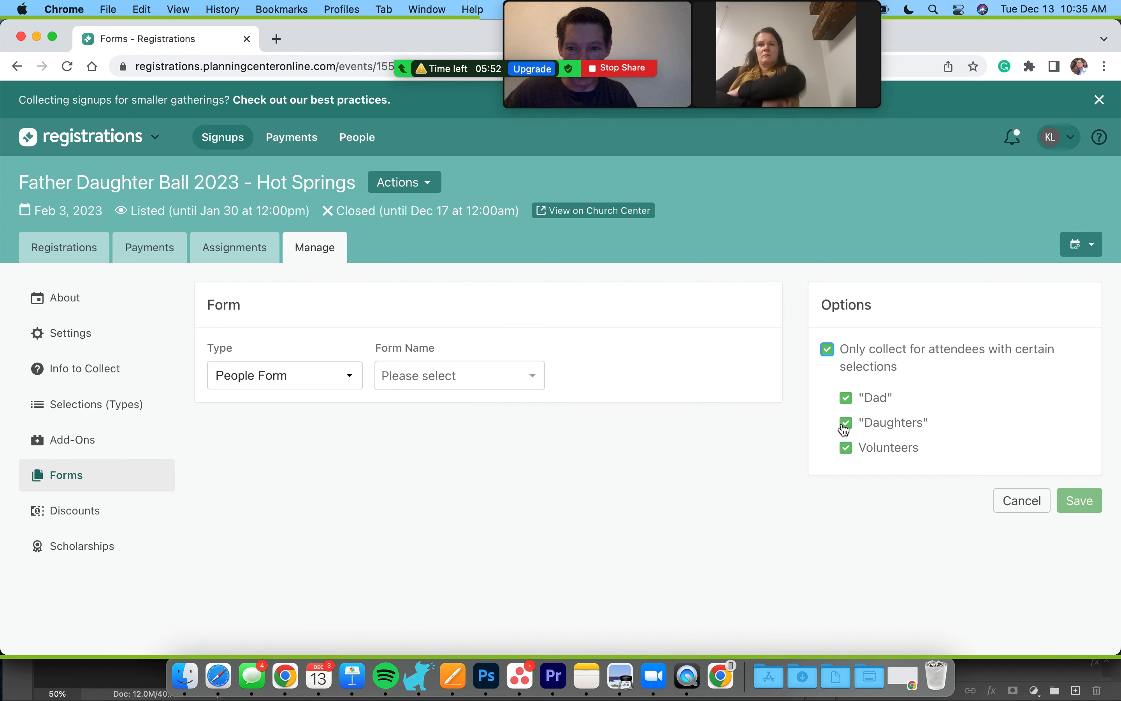
# Step: Try an Online form (URL) collected only for the Volunteers selection, and discard the new form
pyautogui.click(352, 378)
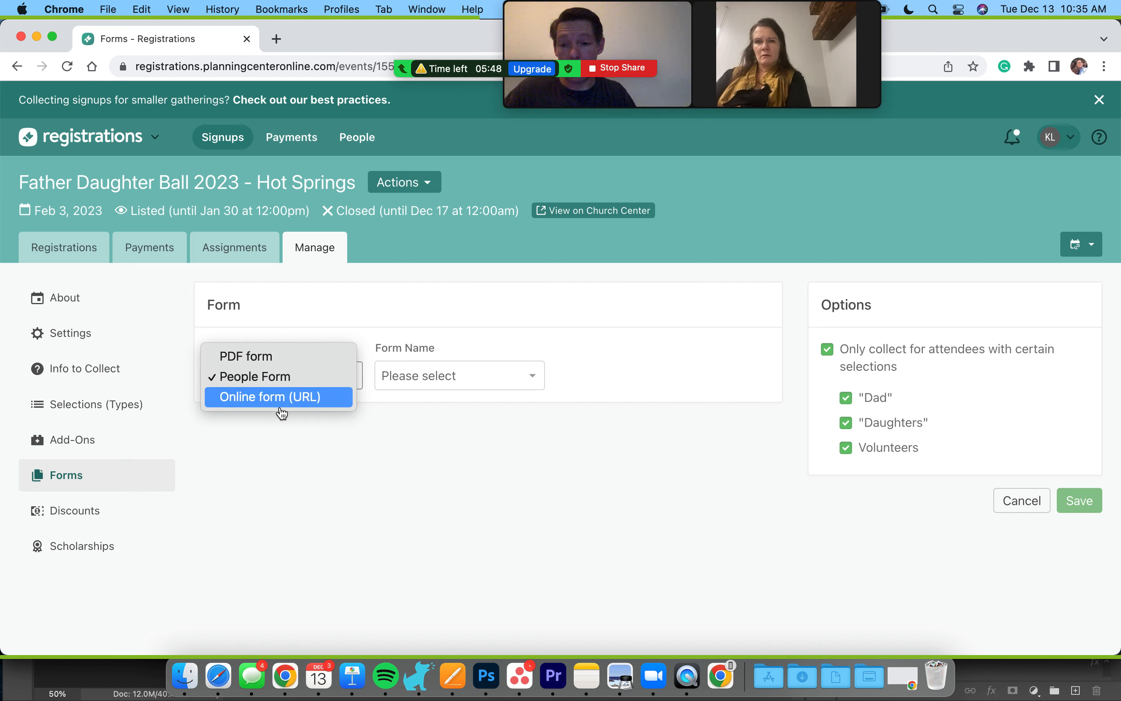
pyautogui.click(273, 397)
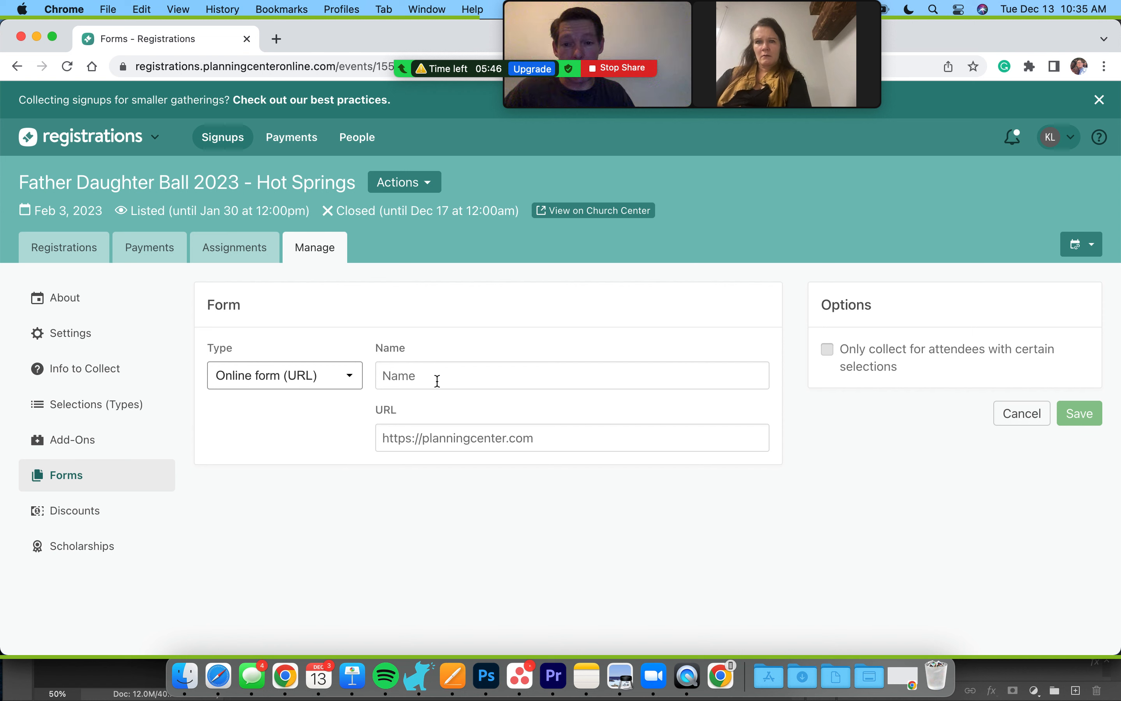
pyautogui.click(449, 381)
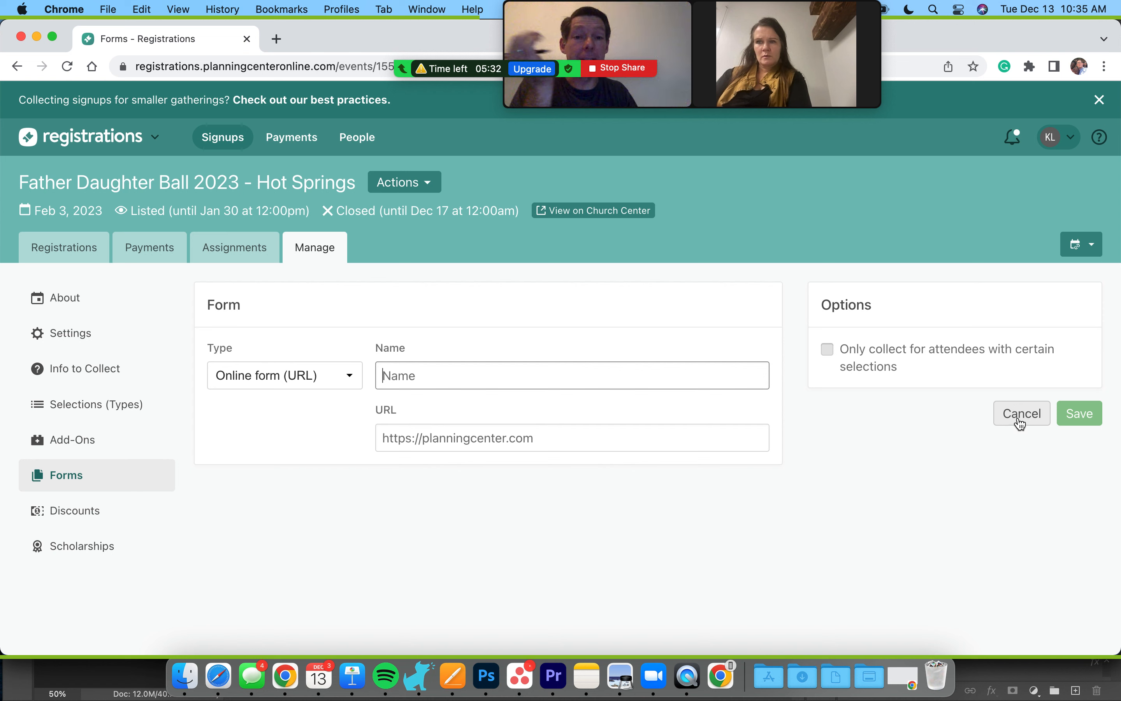
pyautogui.click(828, 350)
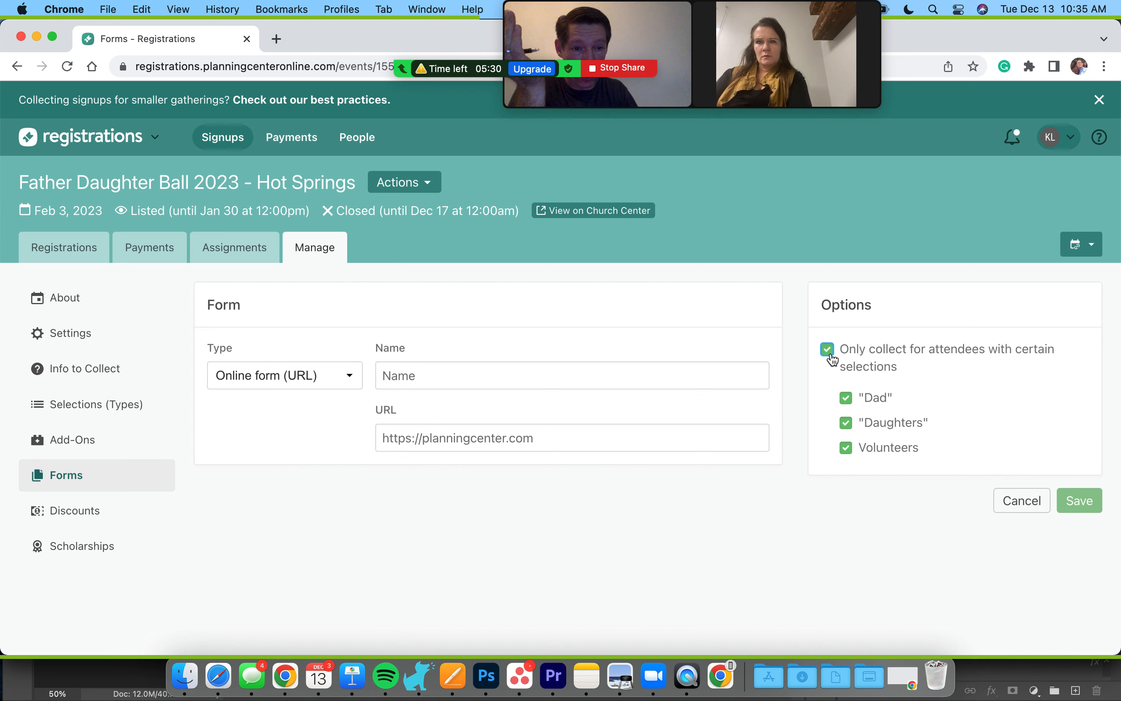
pyautogui.click(847, 423)
pyautogui.click(848, 400)
pyautogui.click(474, 383)
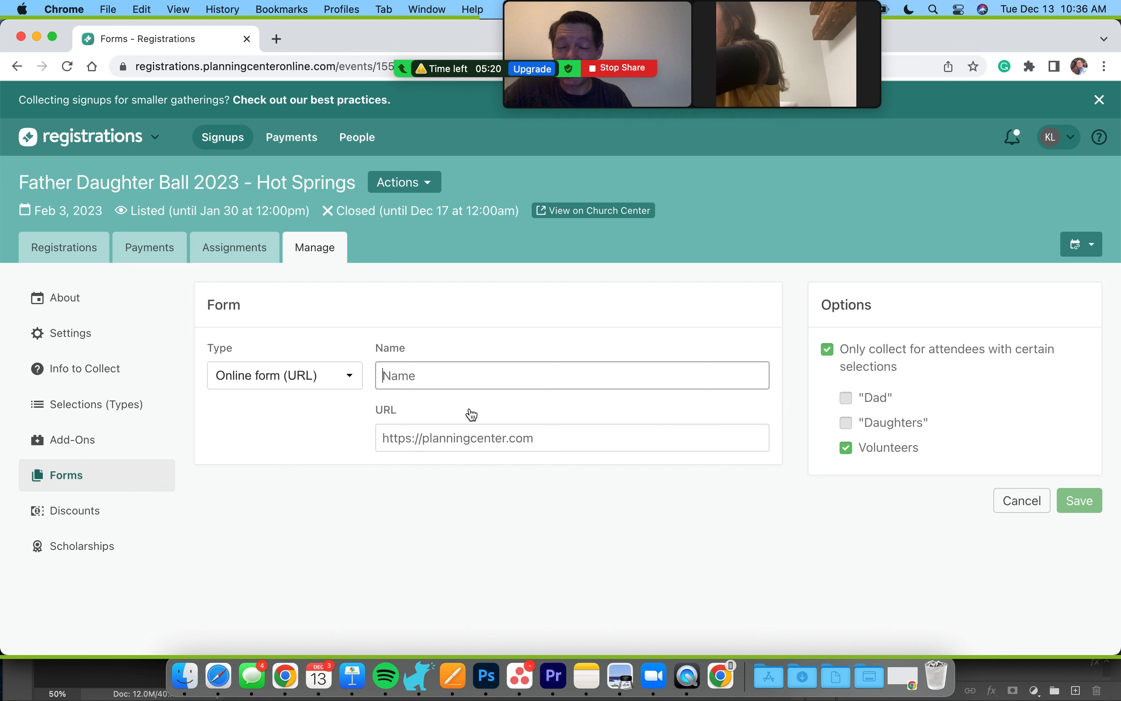
pyautogui.click(1032, 504)
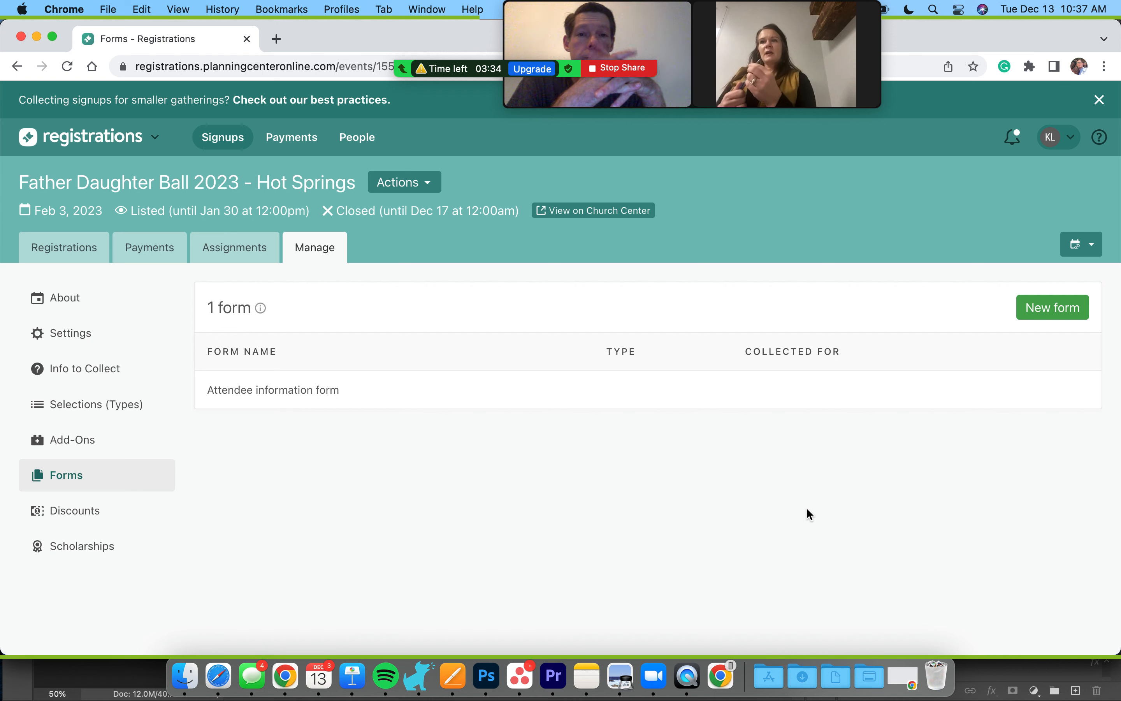
# Step: Stop sharing the screen in the Zoom meeting
pyautogui.click(603, 70)
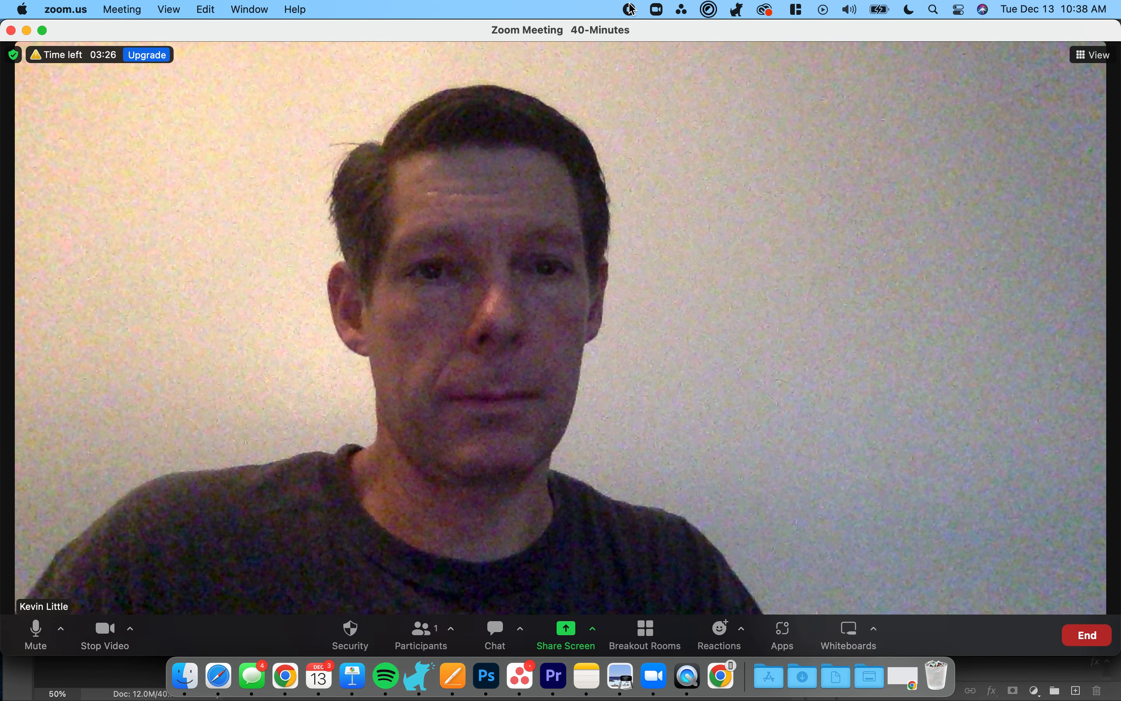